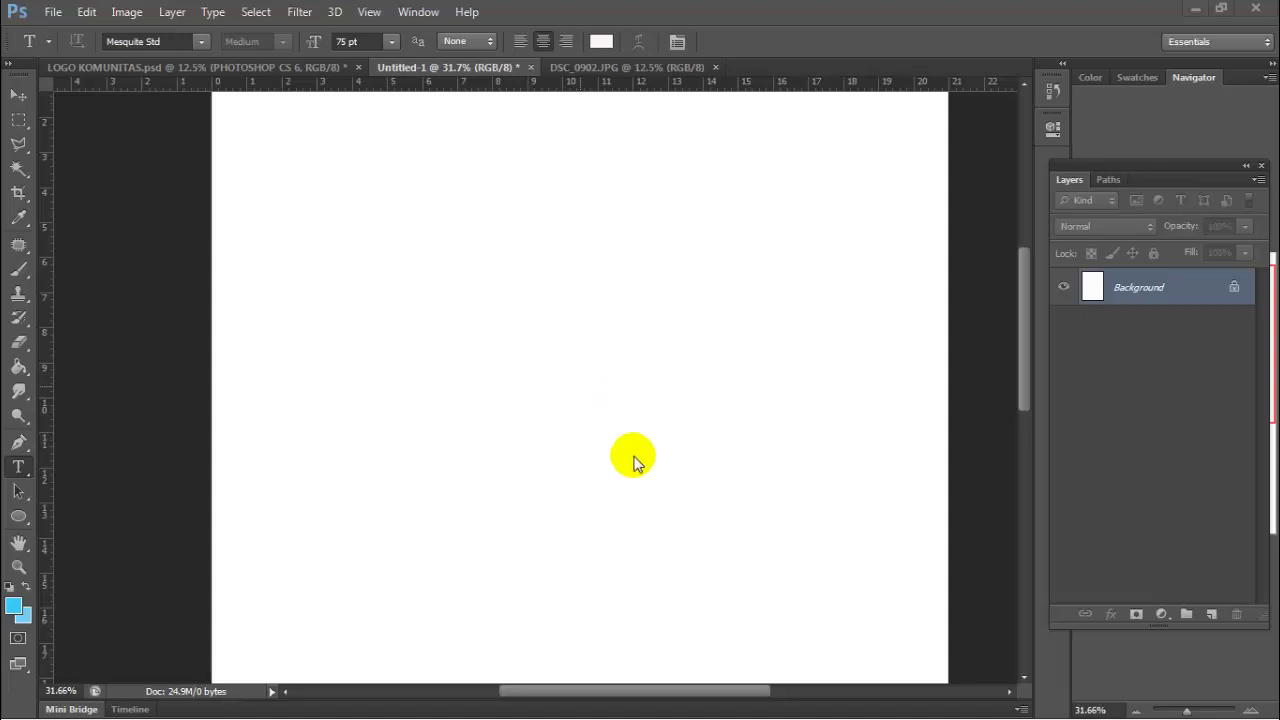
# Step: Show the Character panel, move it aside, and glance at the Paragraph tab's options
pyautogui.click(413, 14)
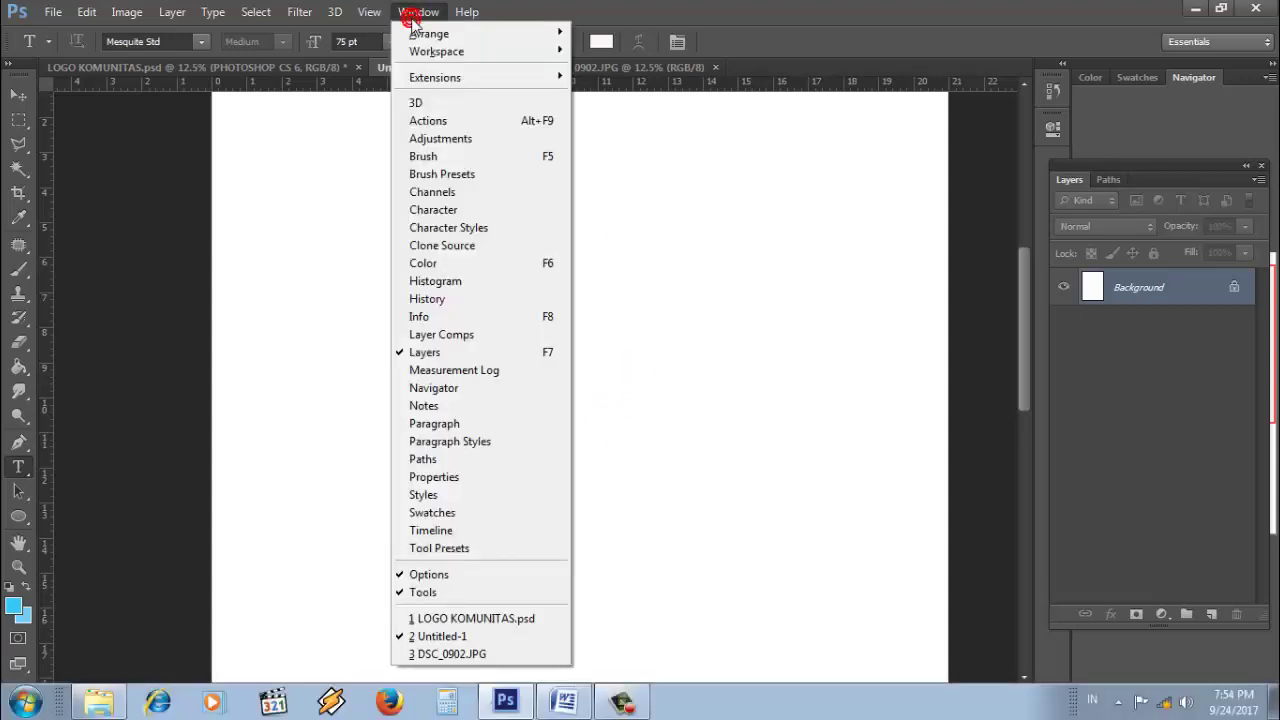
pyautogui.click(450, 212)
pyautogui.moveTo(566, 251)
pyautogui.mouseDown()
pyautogui.moveTo(874, 199)
pyautogui.moveTo(906, 137)
pyautogui.mouseUp()
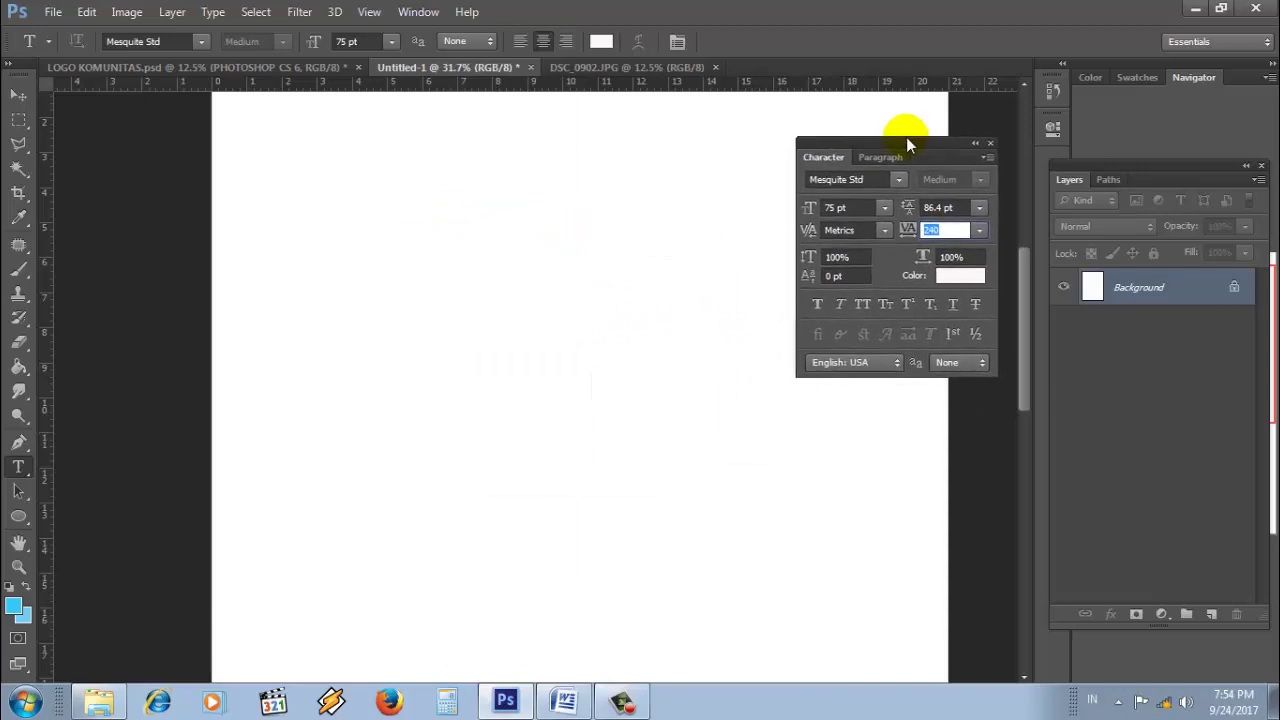
pyautogui.click(873, 159)
pyautogui.click(867, 158)
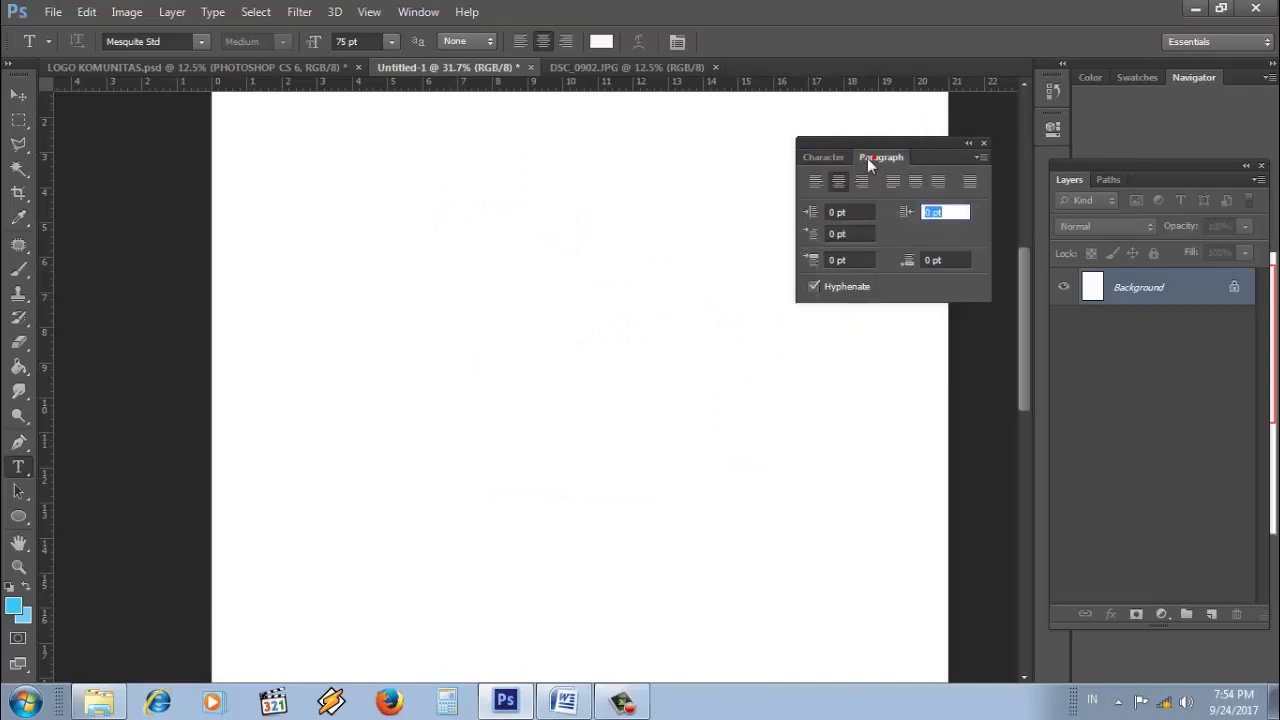
pyautogui.click(827, 157)
pyautogui.moveTo(867, 139); pyautogui.dragTo(885, 127)
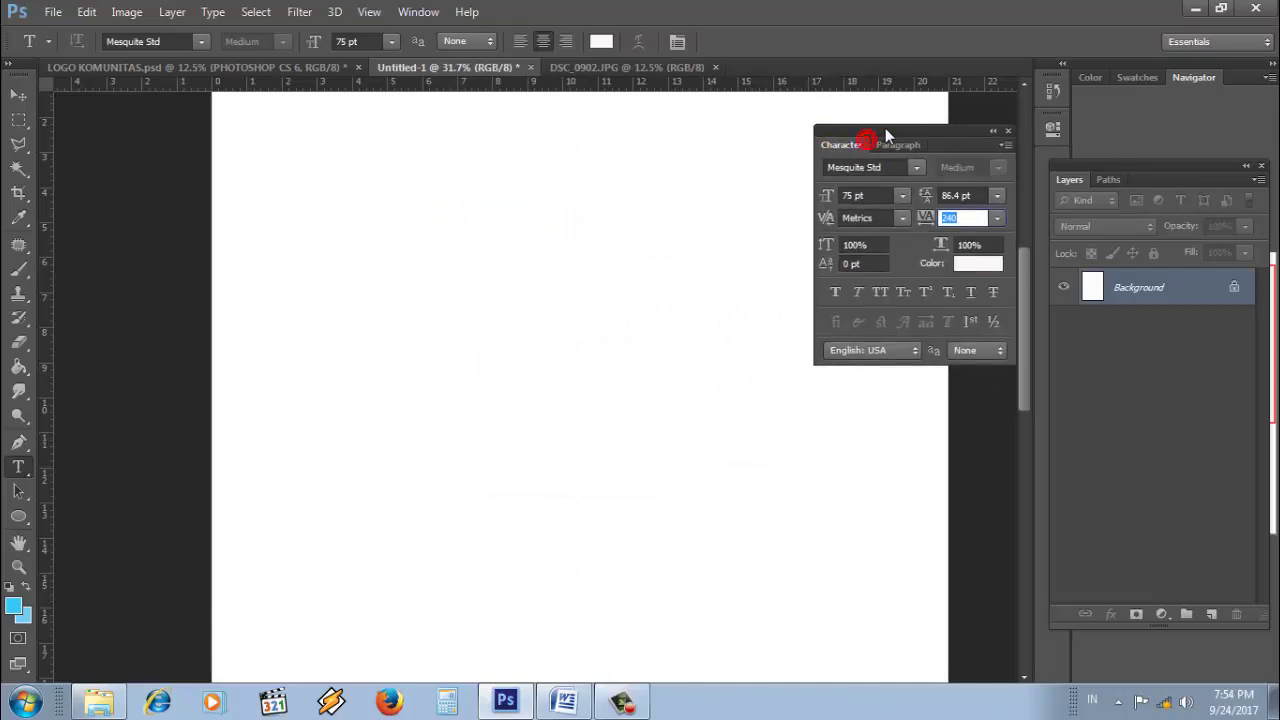
# Step: Set the text colour to near-black #040000 and start a new text layer on the canvas
pyautogui.click(600, 41)
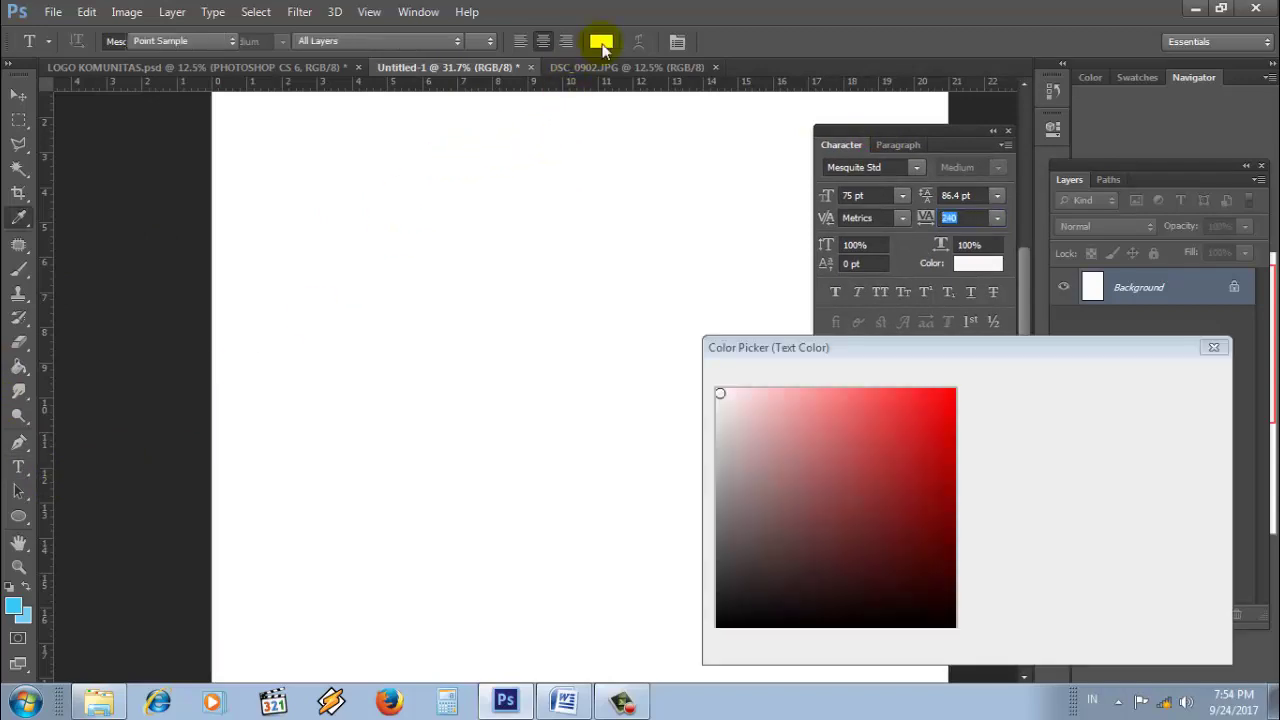
pyautogui.click(946, 624)
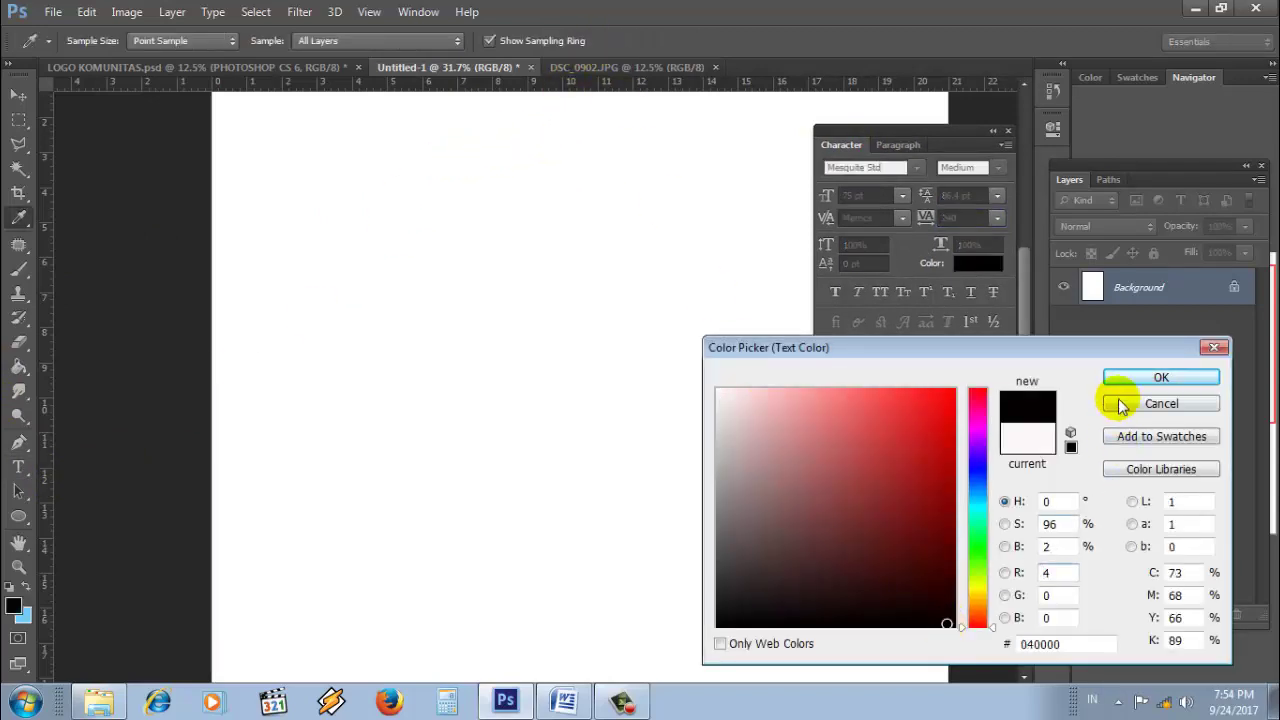
pyautogui.click(1160, 378)
pyautogui.click(465, 330)
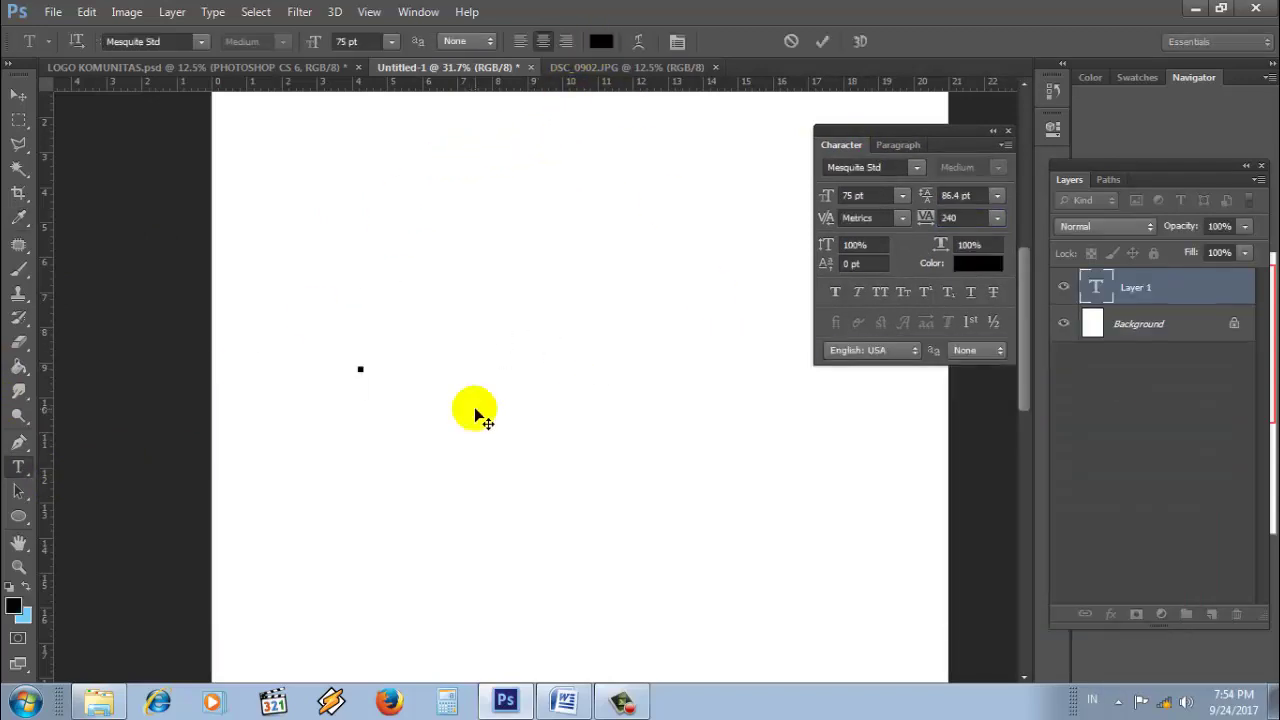
# Step: Type the author's name with 'PS 6', then 'TUTORIAL DASAR PHOTO SHOP' below, and select both lines
pyautogui.write('NUR')
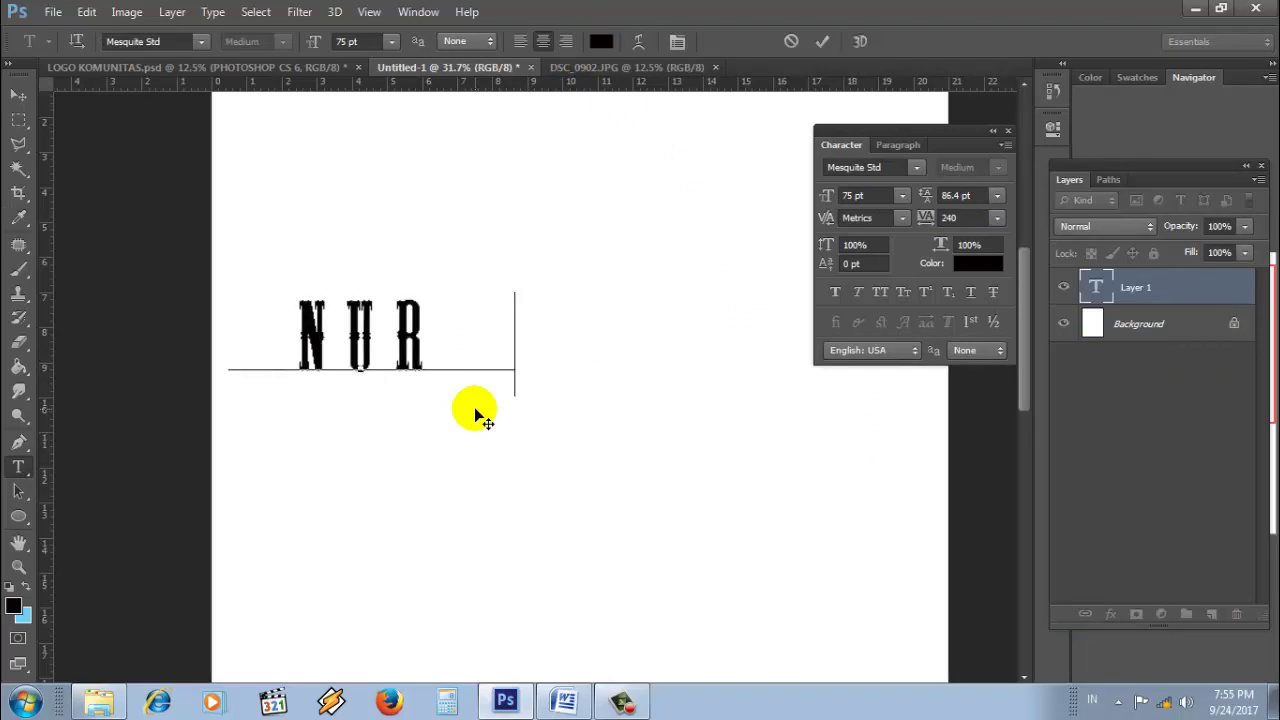
pyautogui.write('YADI')
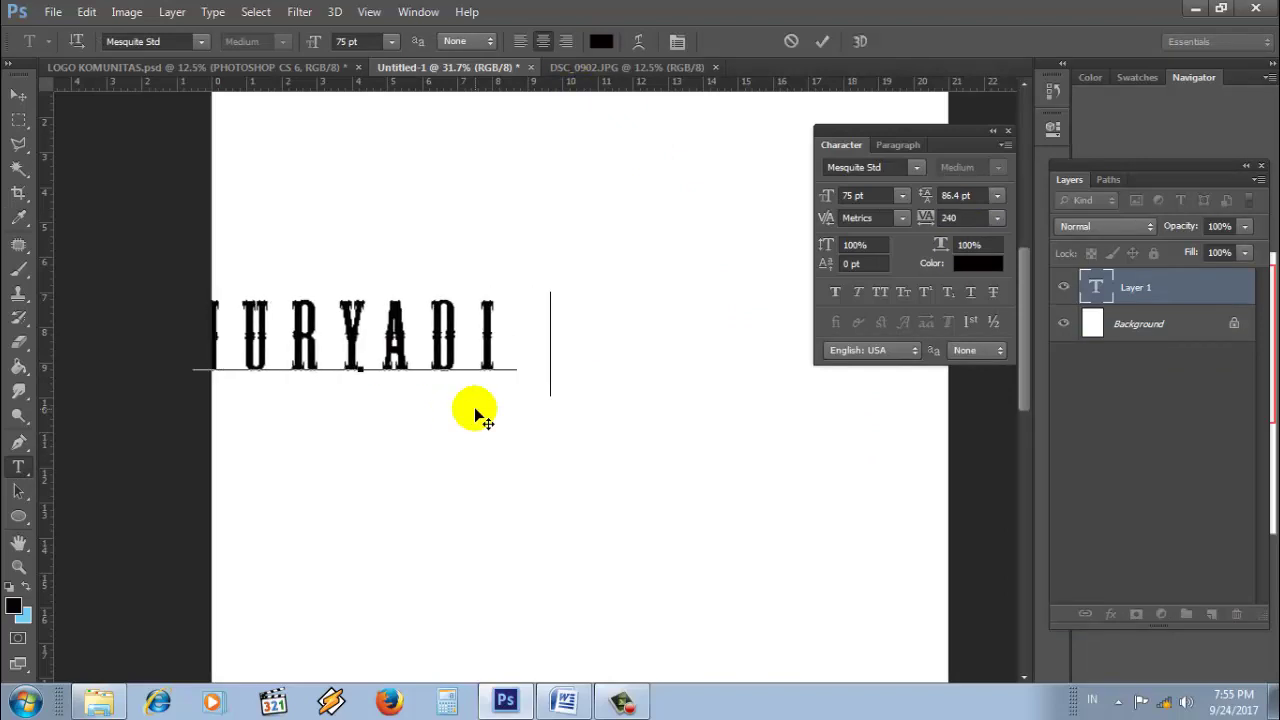
pyautogui.write('PC')
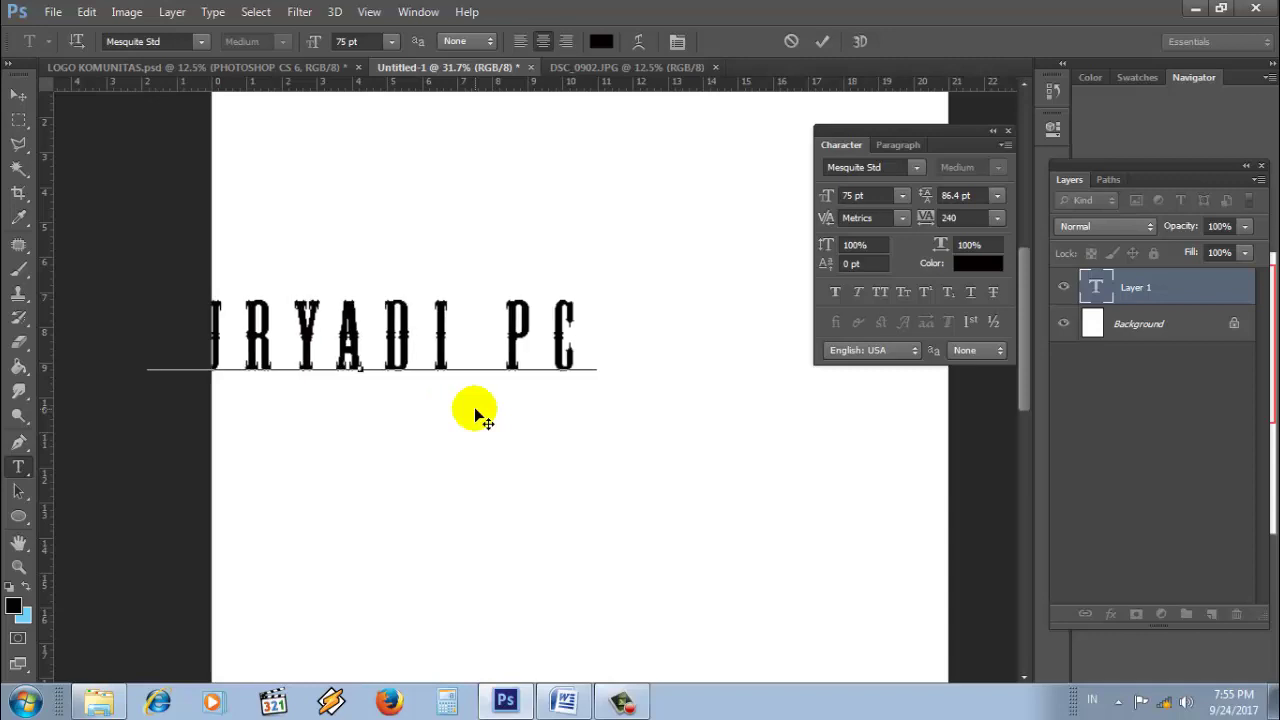
pyautogui.press('BackSpace')
pyautogui.write('S')
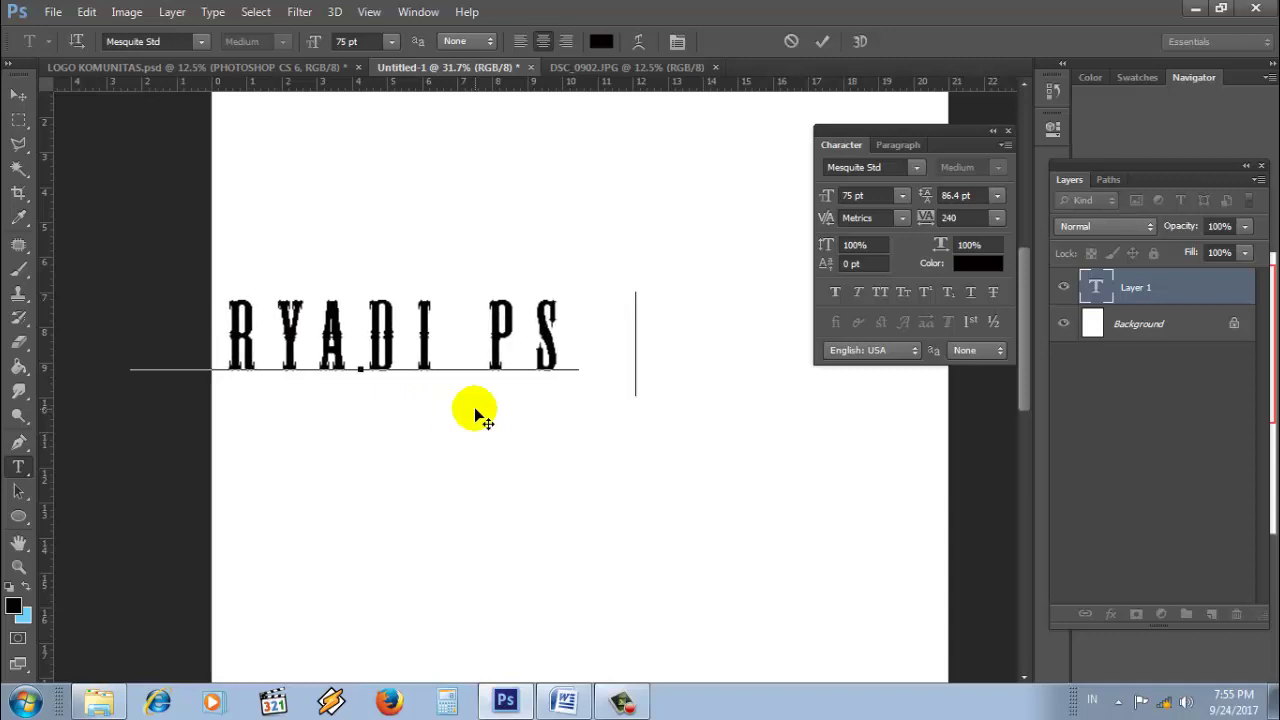
pyautogui.write(' 6')
pyautogui.write('TUT')
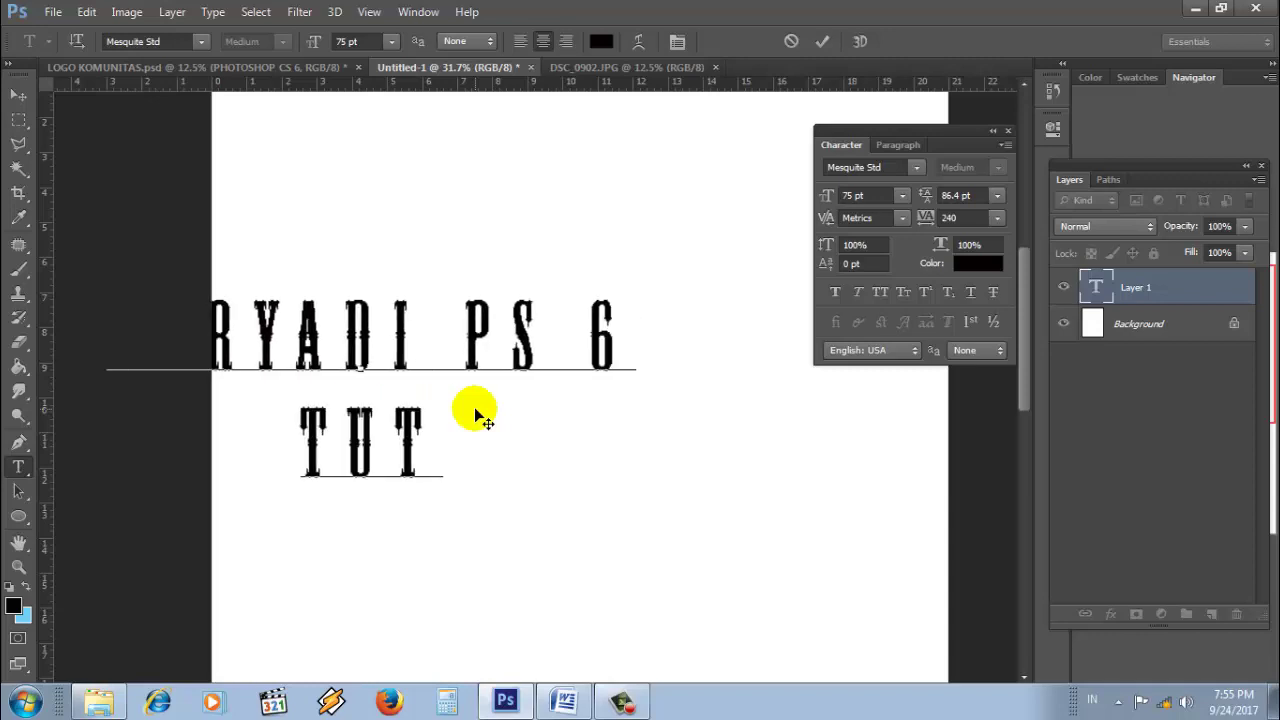
pyautogui.write('ORIAL D')
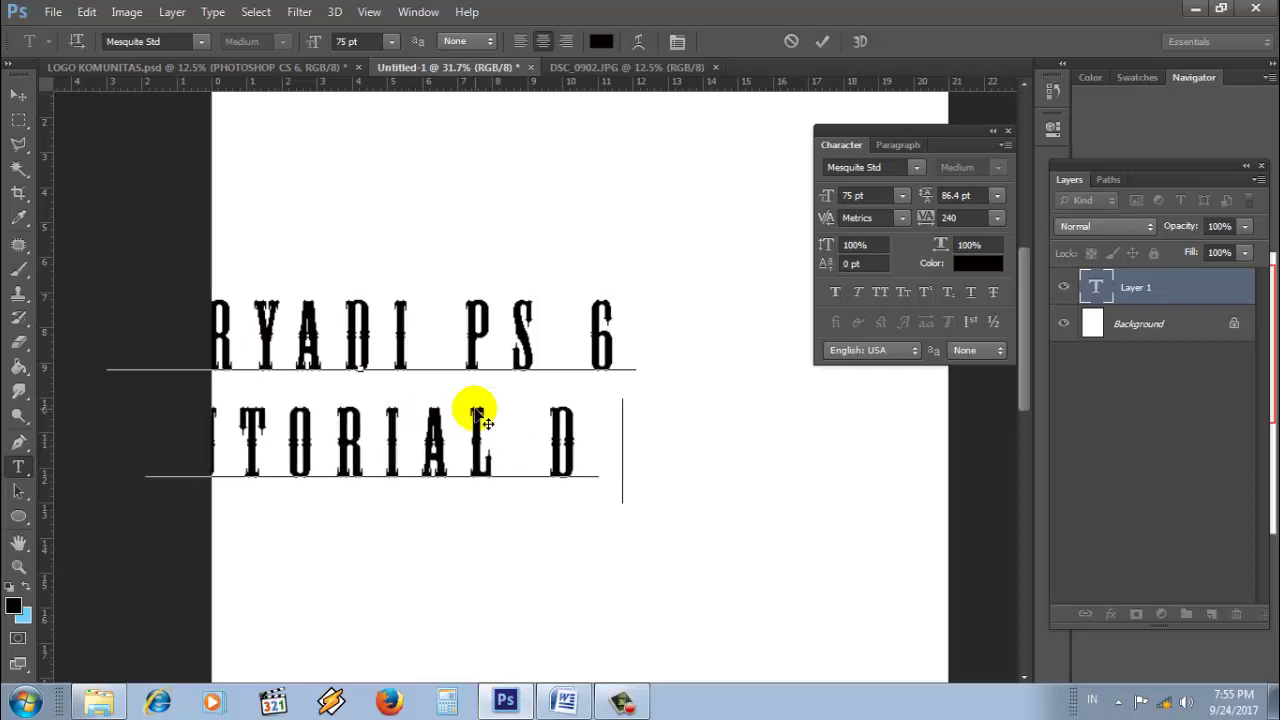
pyautogui.write('ASA')
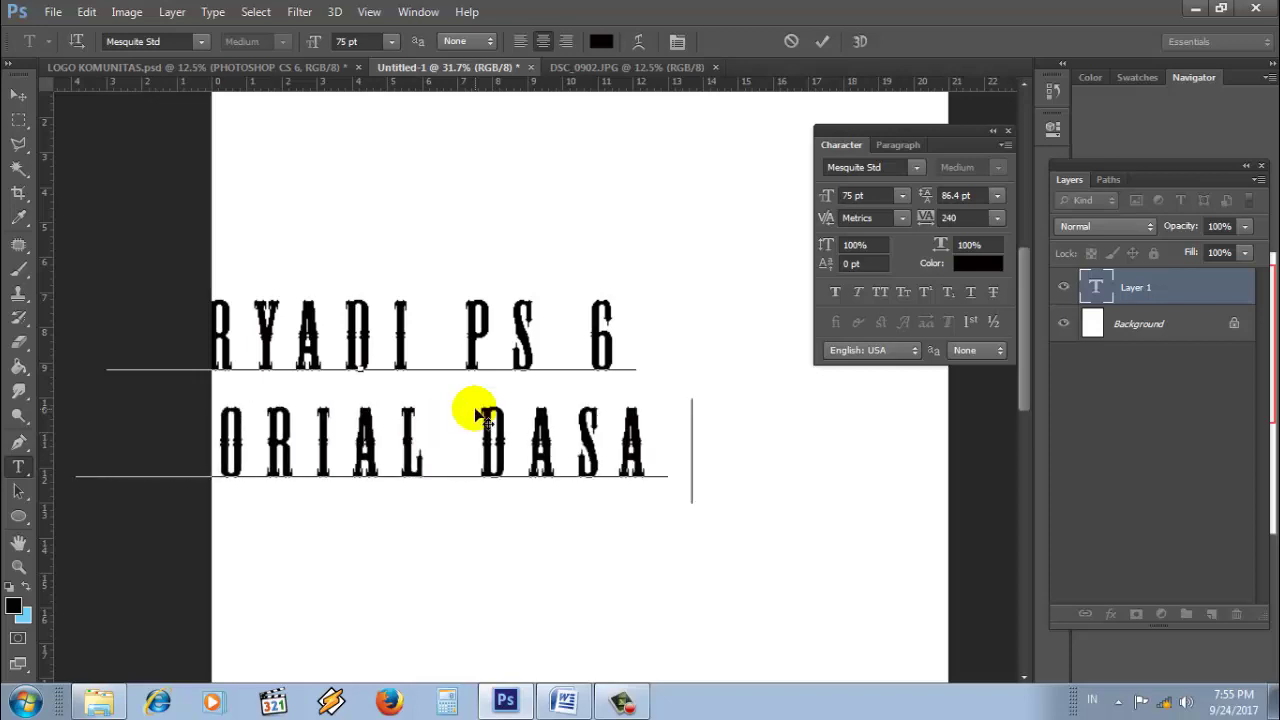
pyautogui.write('R PH')
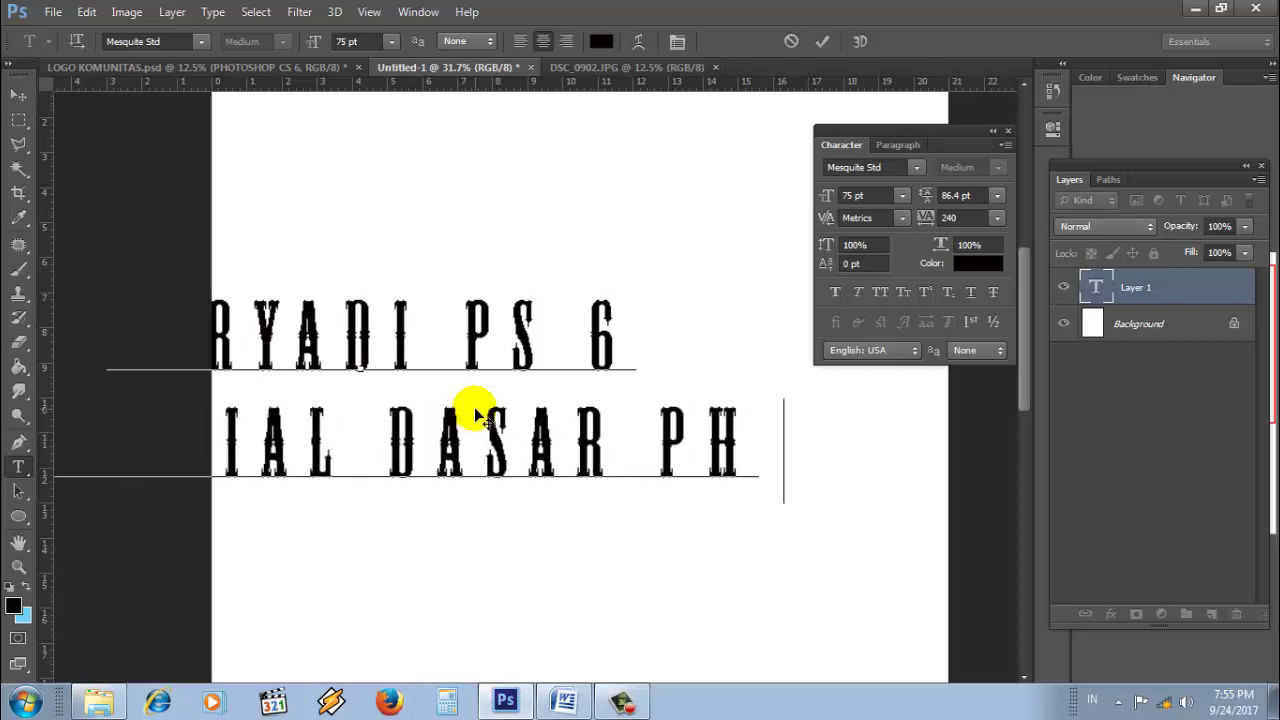
pyautogui.write('OTO SHO')
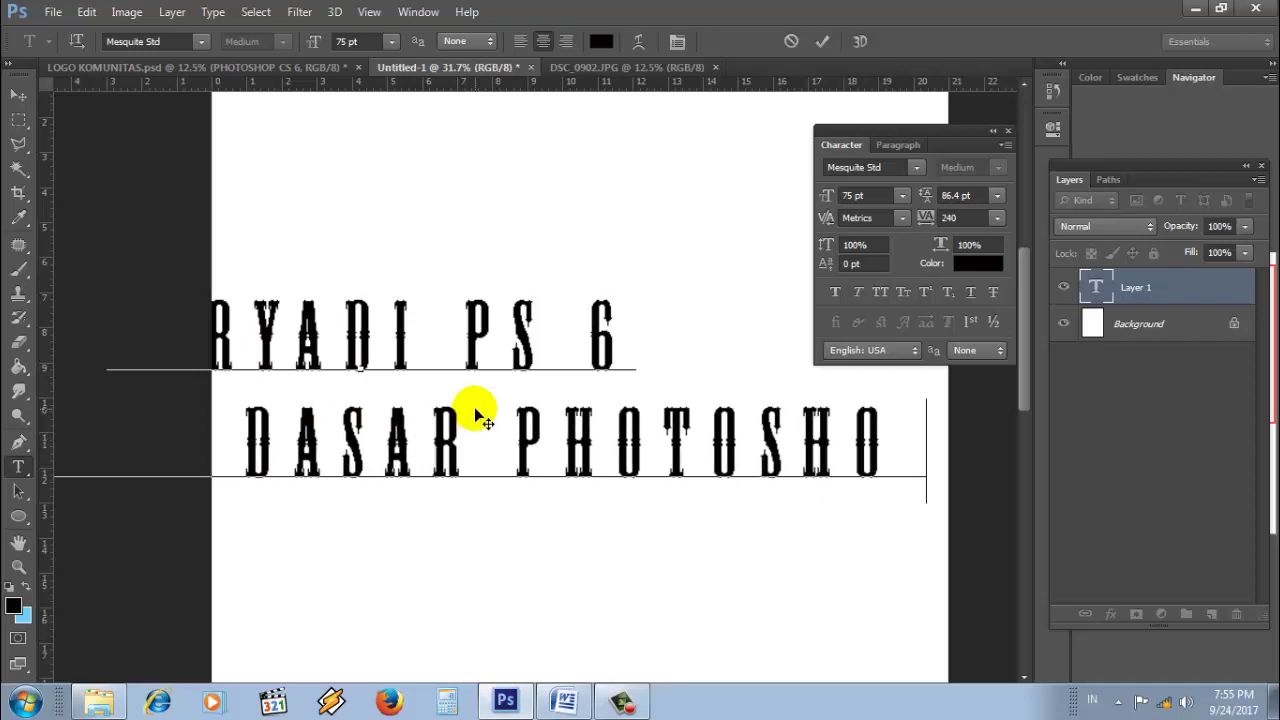
pyautogui.write('P')
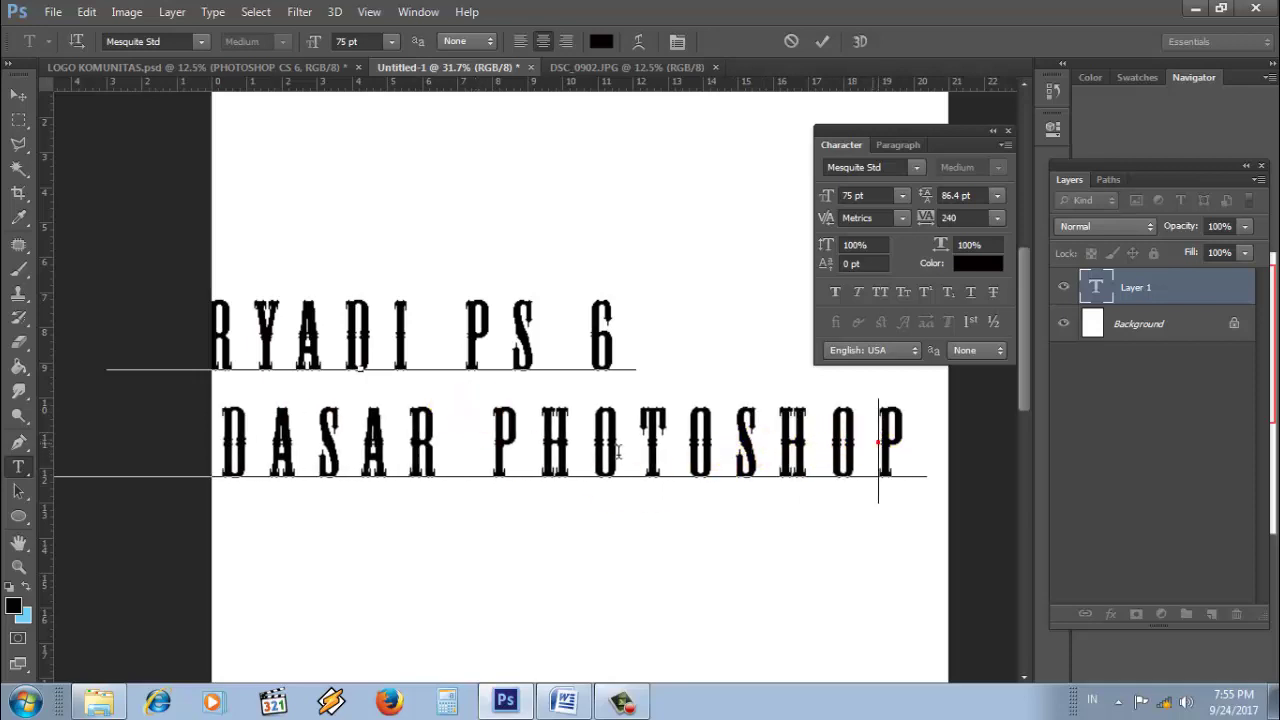
pyautogui.moveTo(925, 462); pyautogui.dragTo(55, 289)
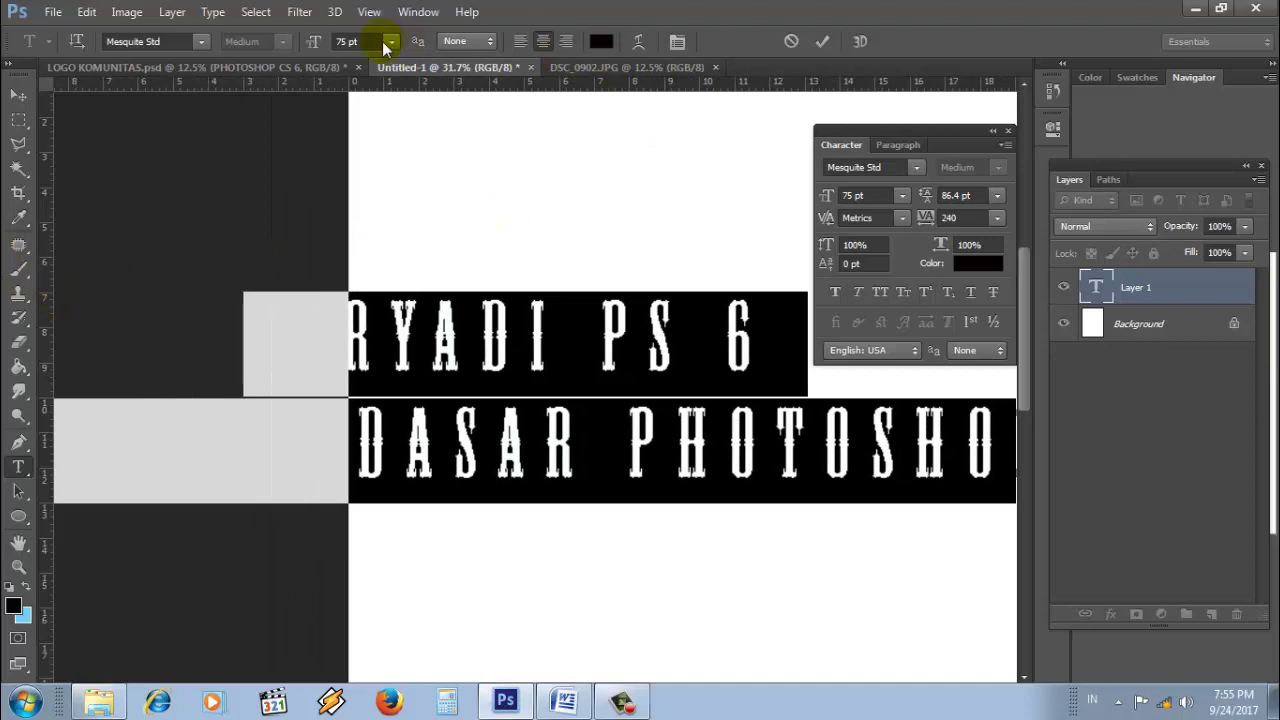
# Step: Set the title's font size to 24 pt, after briefly trying 12 pt
pyautogui.click(390, 41)
pyautogui.click(365, 195)
pyautogui.click(636, 532)
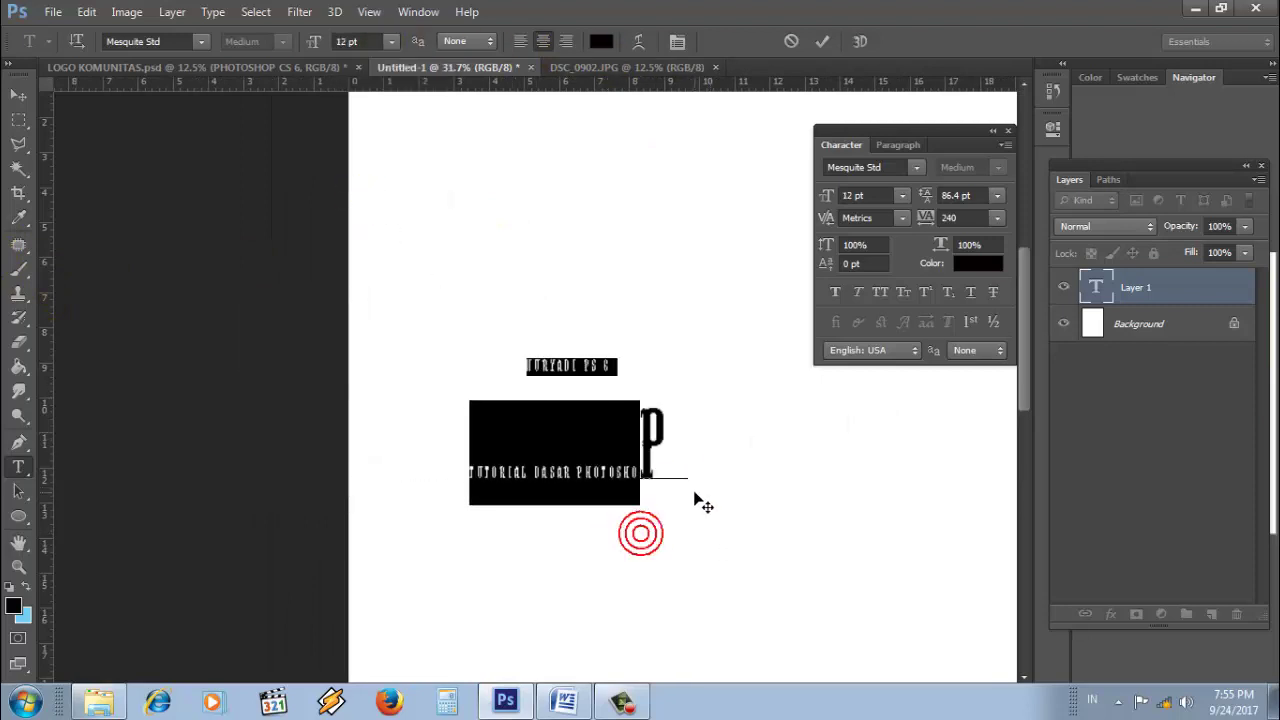
pyautogui.moveTo(626, 451); pyautogui.dragTo(404, 212)
pyautogui.click(390, 41)
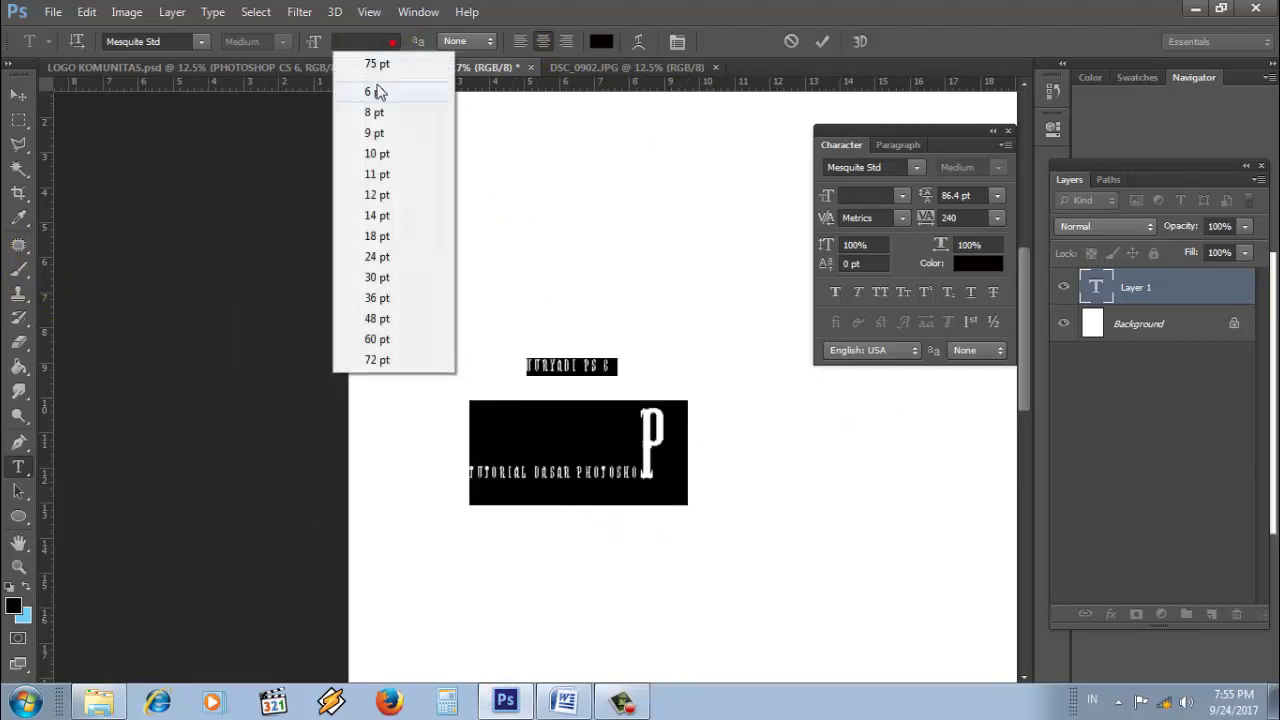
pyautogui.click(378, 257)
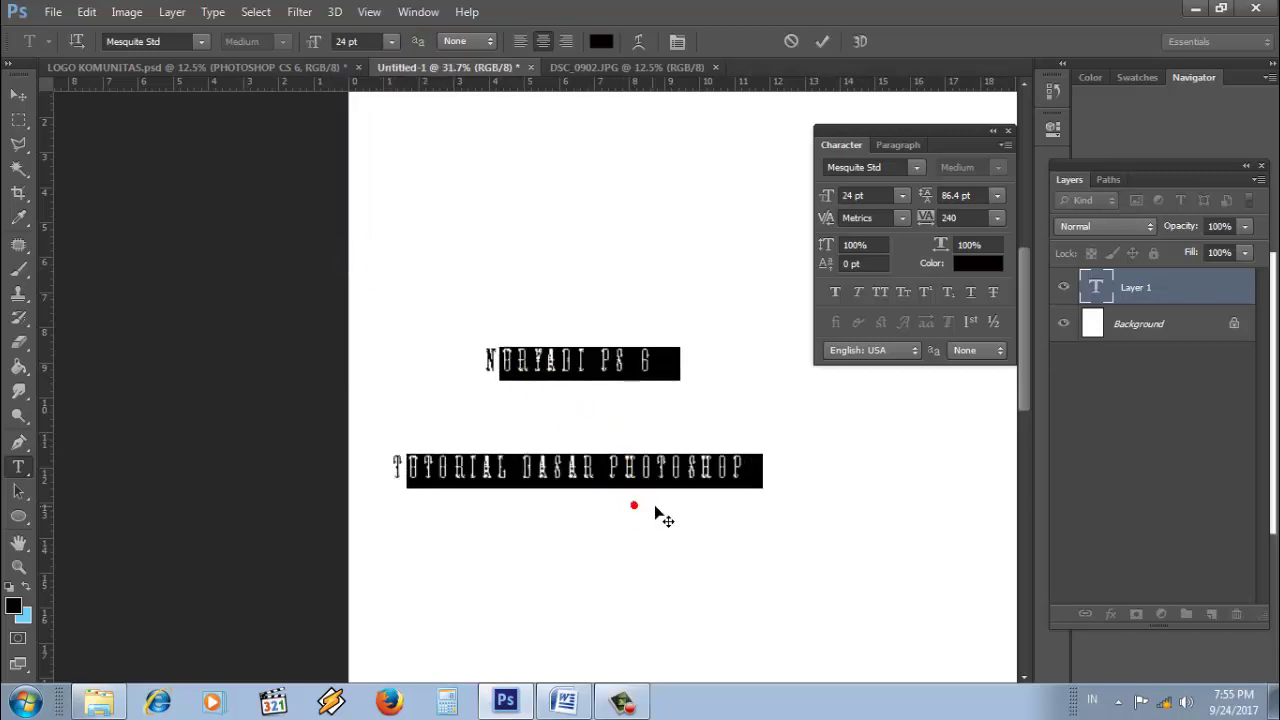
# Step: Set the title's tracking to 0 and its leading to Auto
pyautogui.click(998, 220)
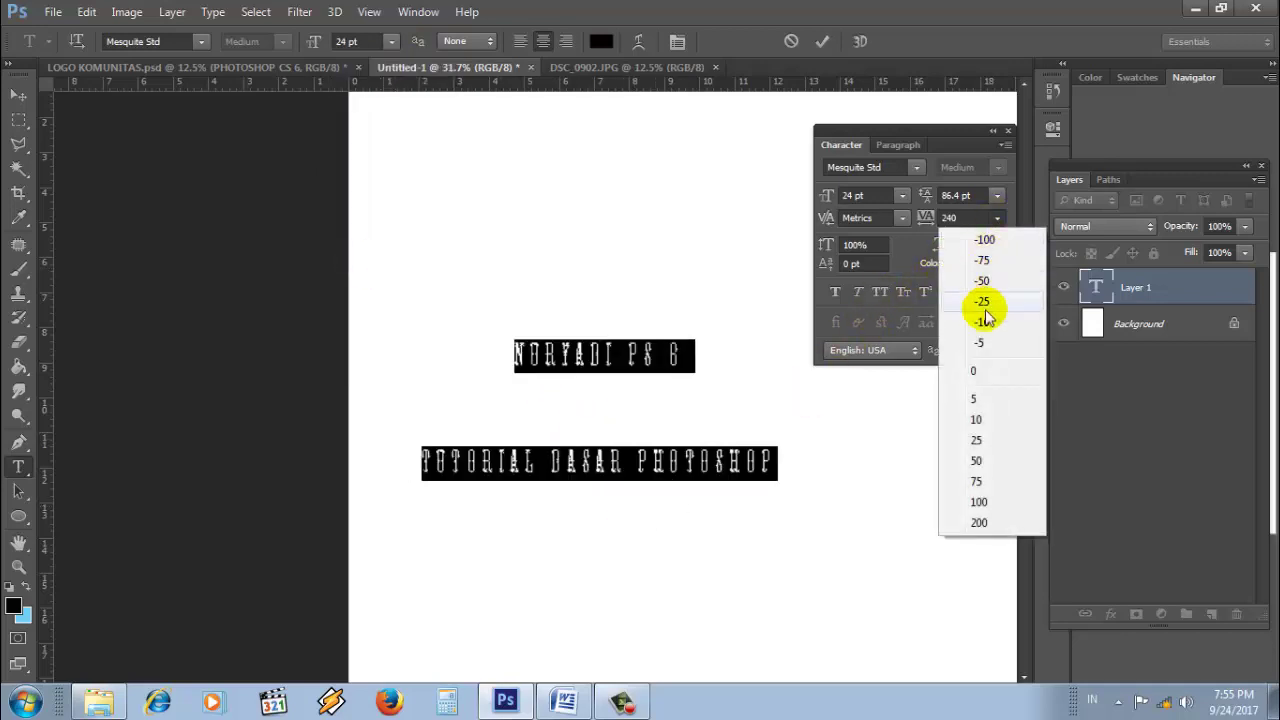
pyautogui.click(990, 370)
pyautogui.click(997, 195)
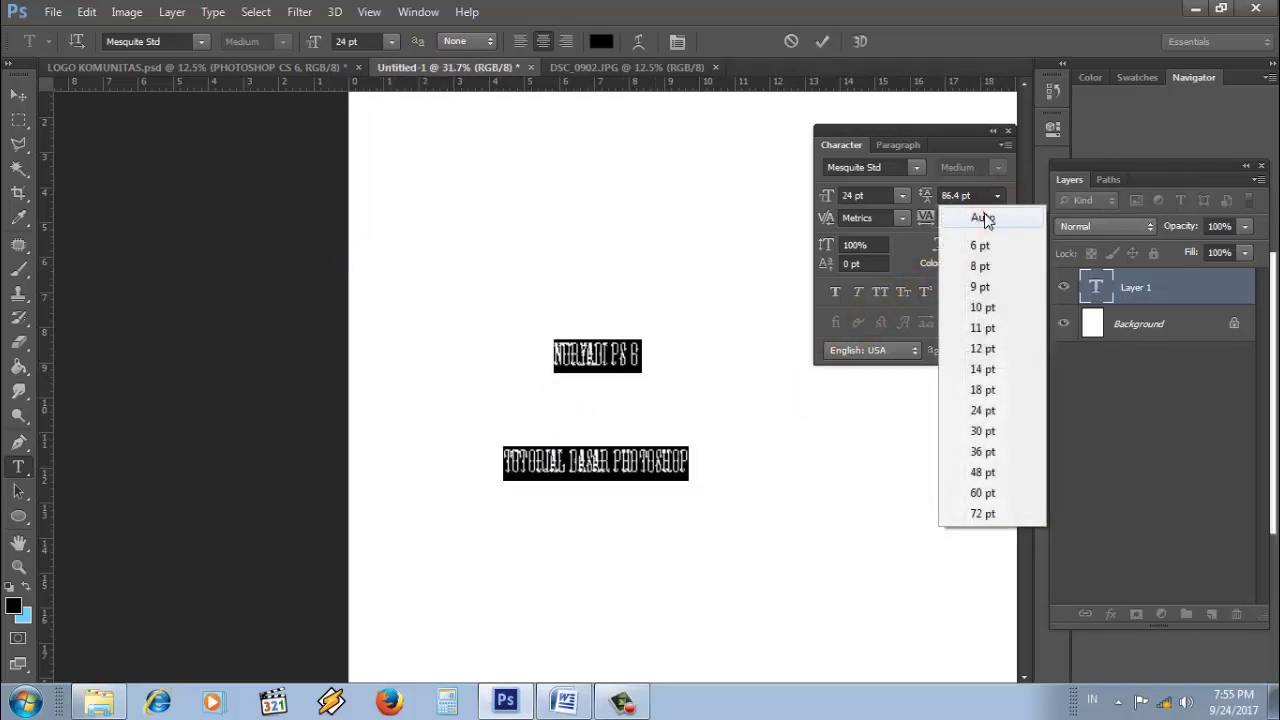
pyautogui.click(986, 213)
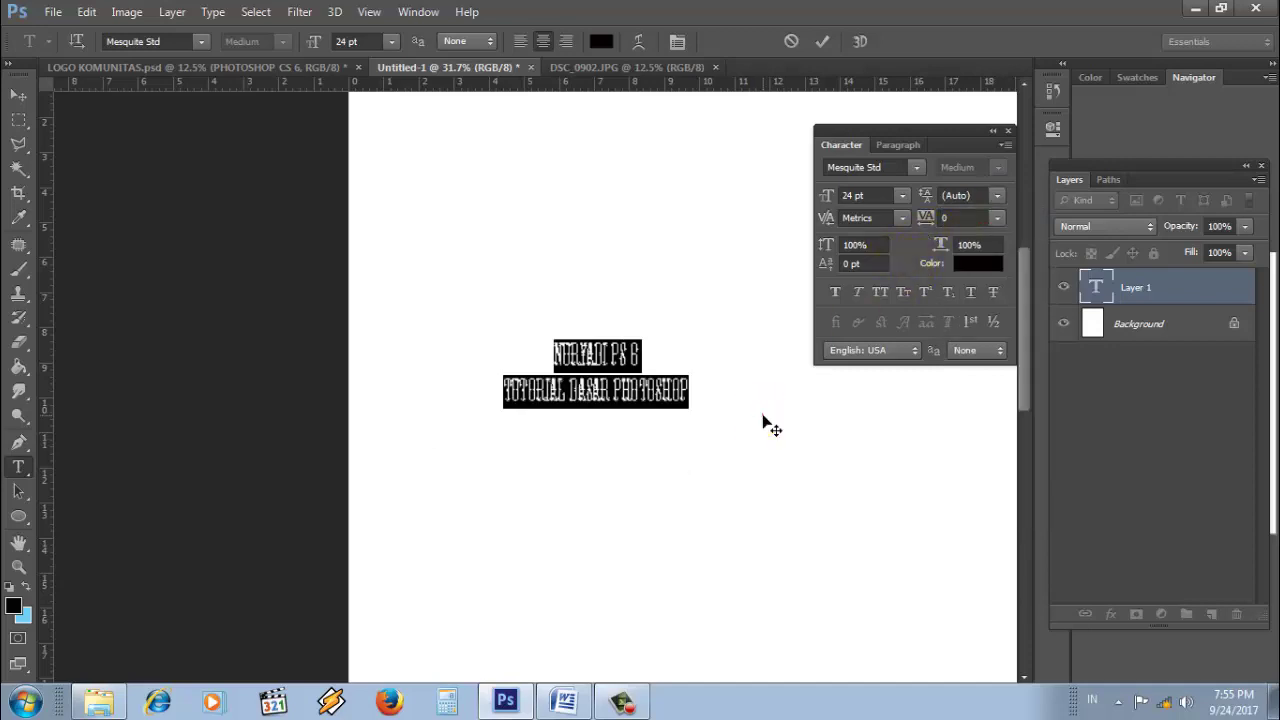
pyautogui.click(201, 41)
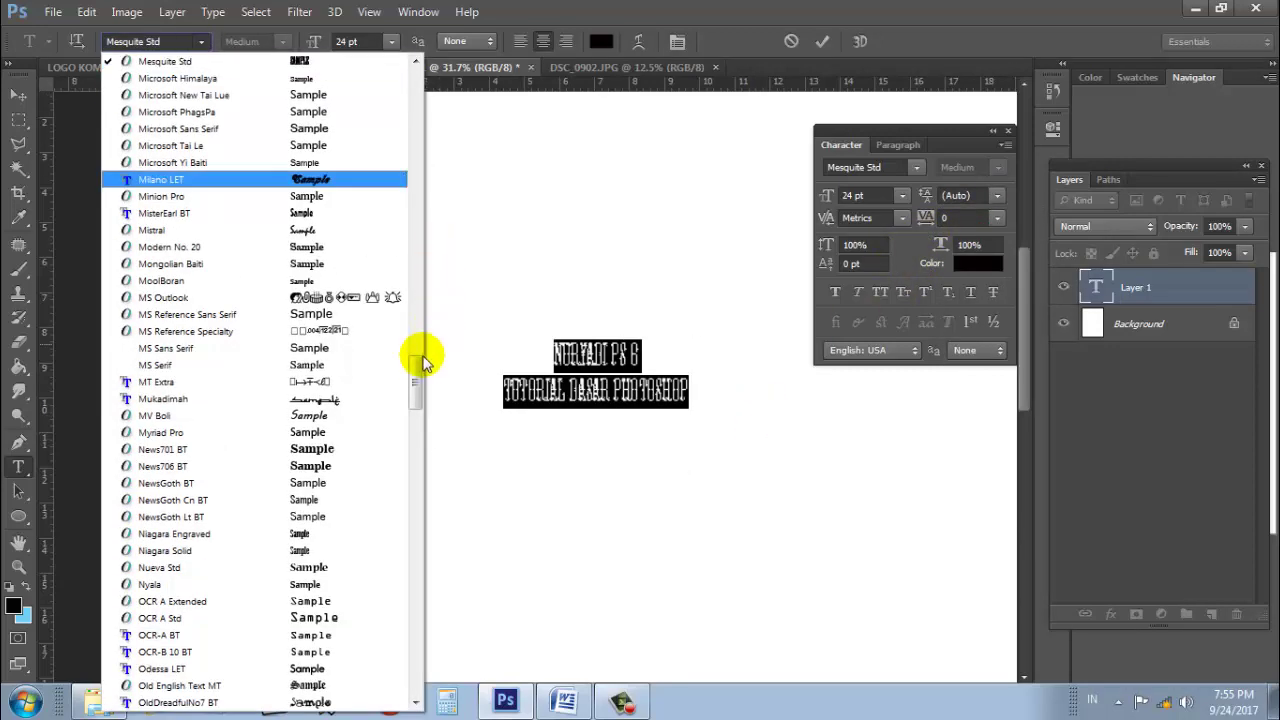
# Step: Switch the title to Arial at 37 pt and move it lower and to the right
pyautogui.moveTo(418, 363); pyautogui.dragTo(414, 66)
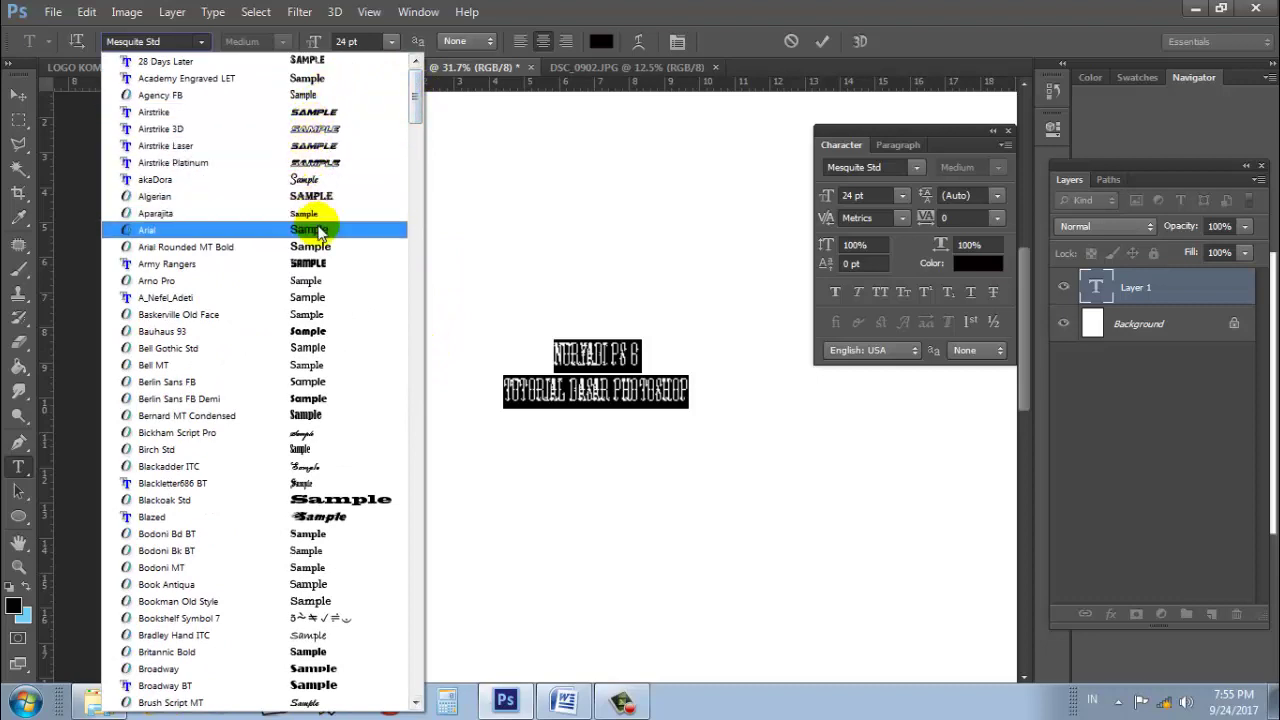
pyautogui.click(314, 149)
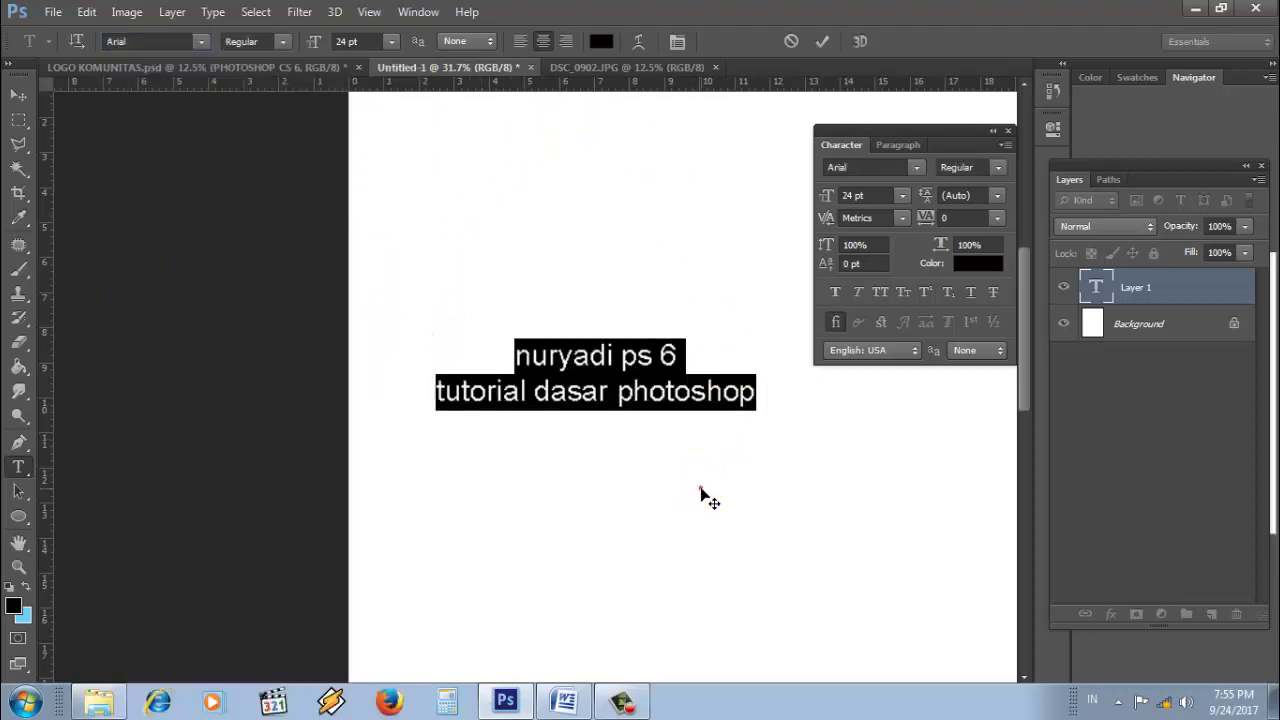
pyautogui.moveTo(700, 494); pyautogui.dragTo(718, 500)
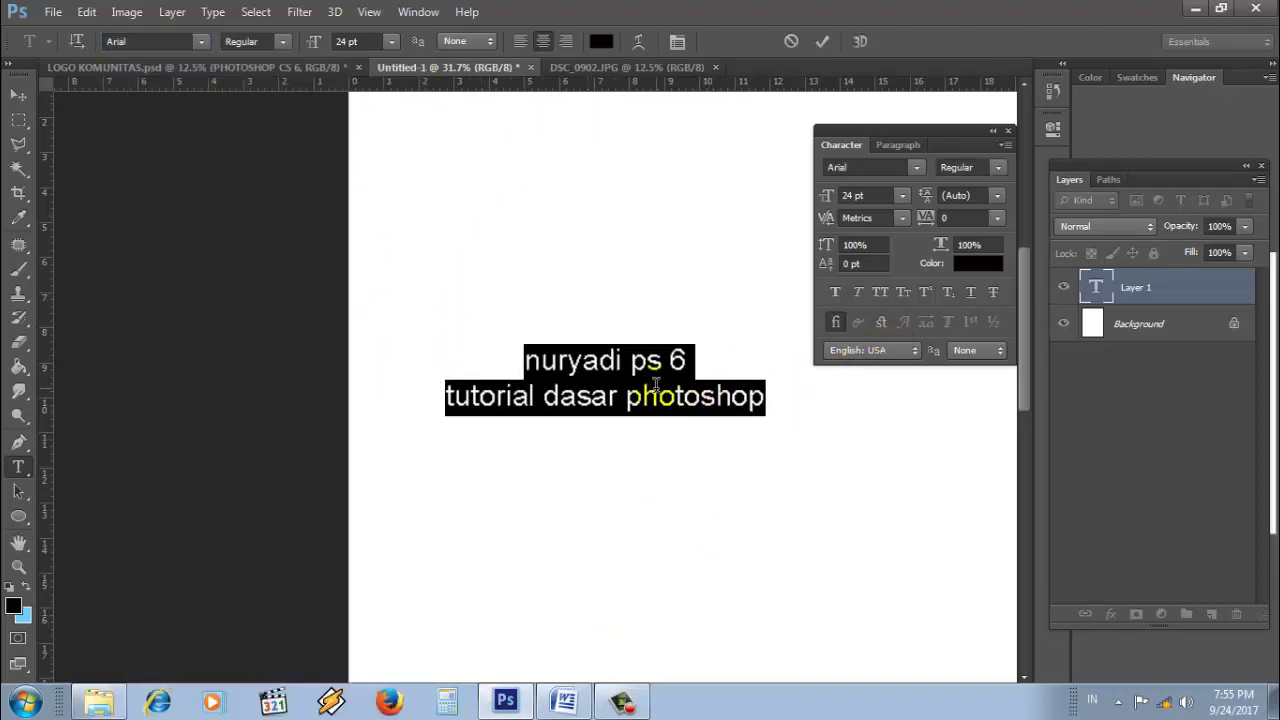
pyautogui.moveTo(312, 42); pyautogui.dragTo(337, 42)
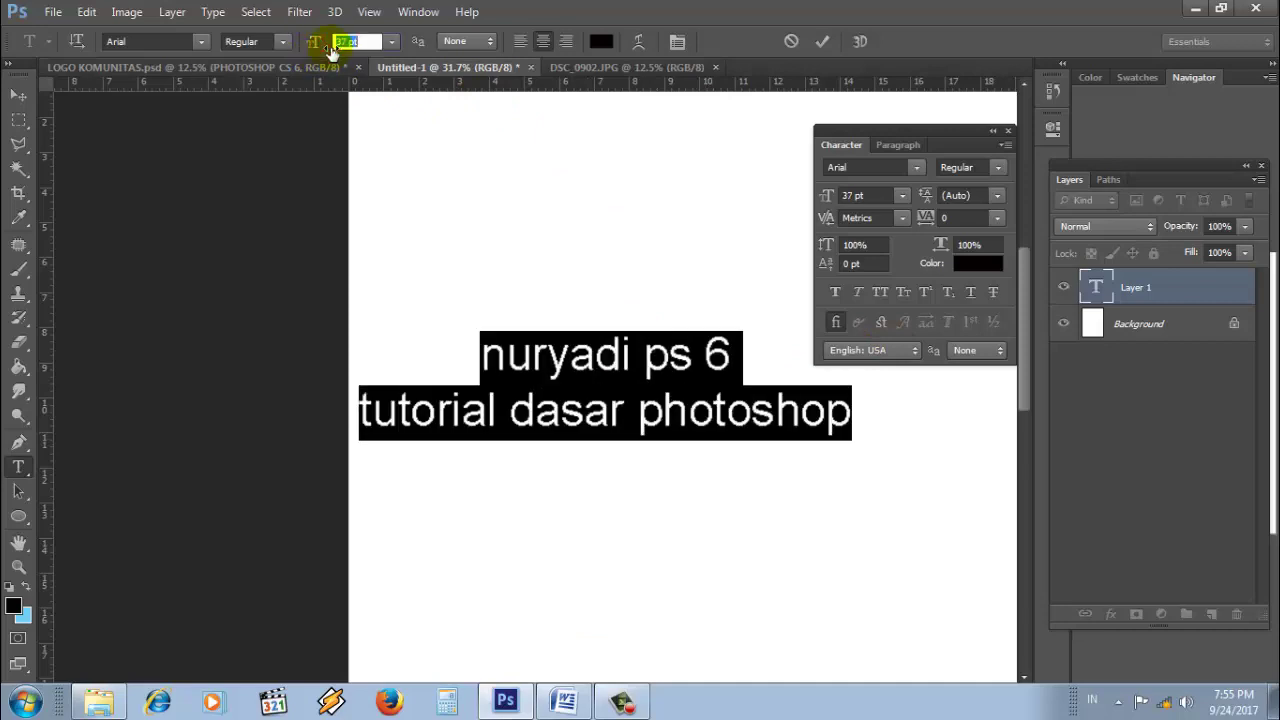
pyautogui.moveTo(757, 622); pyautogui.dragTo(792, 674)
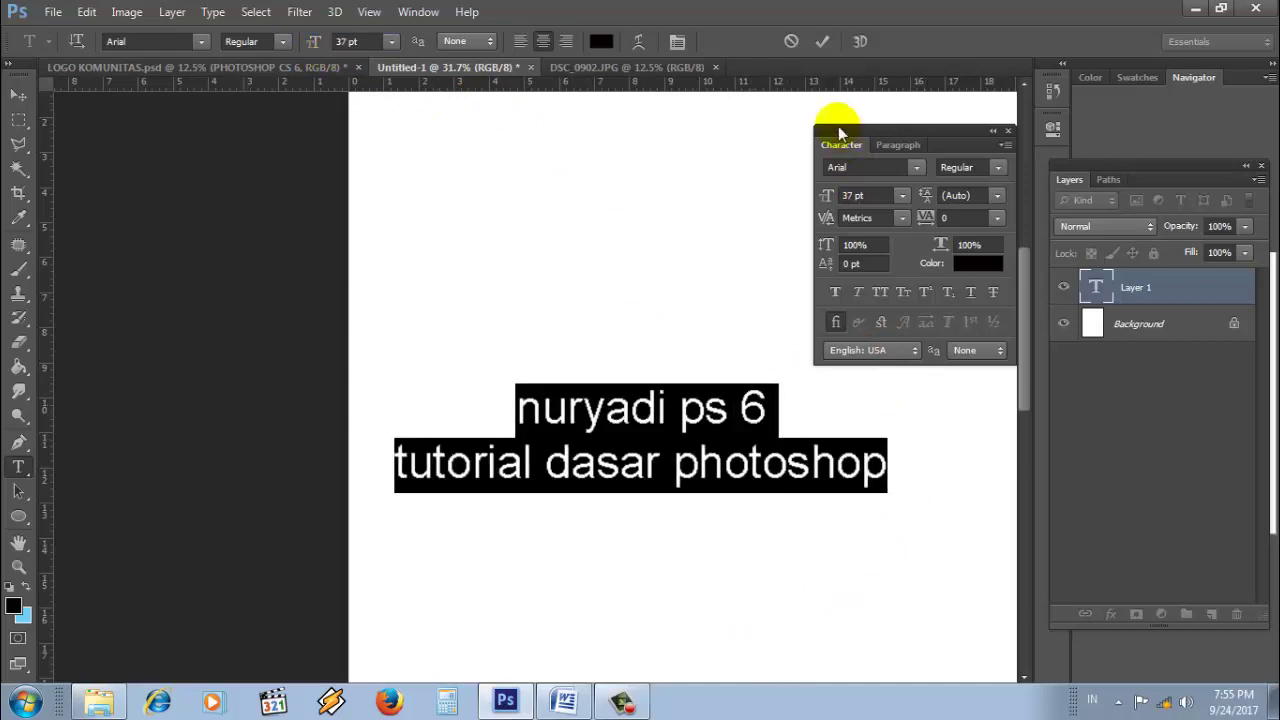
pyautogui.click(826, 44)
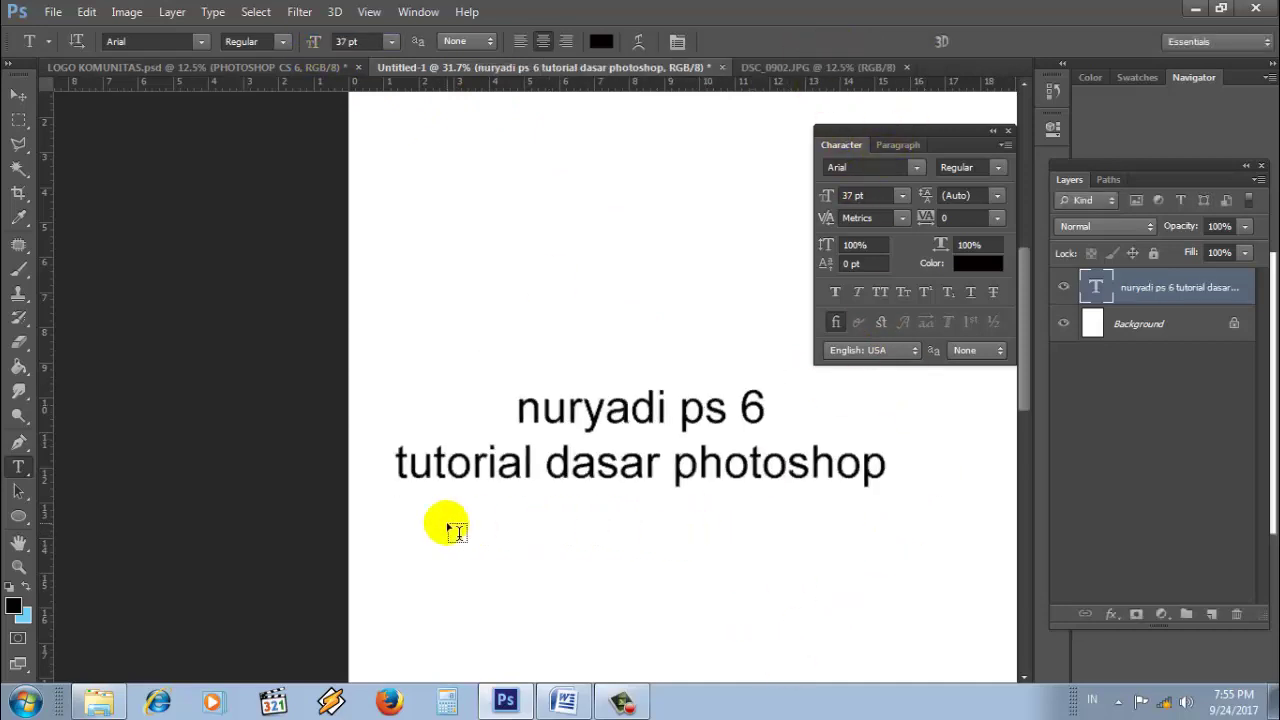
# Step: Pan the canvas sideways with the Hand tool, then return to the Type tool
pyautogui.click(18, 542)
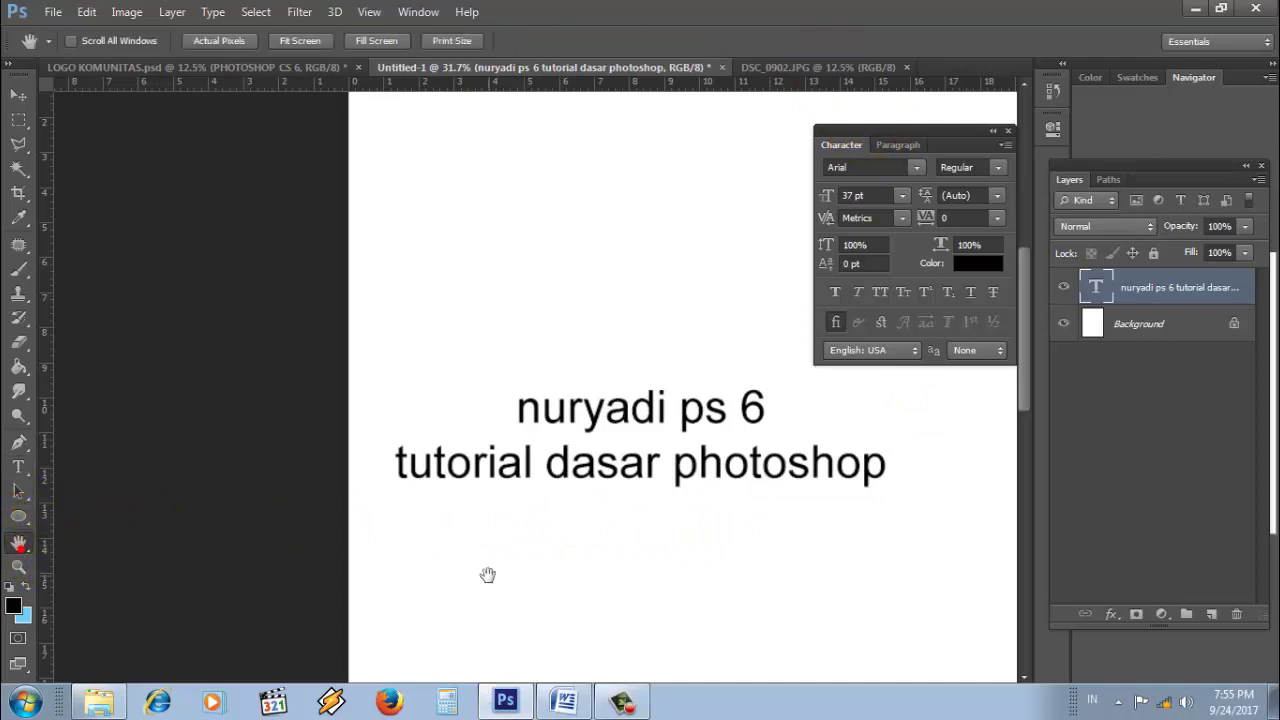
pyautogui.moveTo(547, 588)
pyautogui.mouseDown()
pyautogui.moveTo(572, 591)
pyautogui.moveTo(276, 497)
pyautogui.mouseUp()
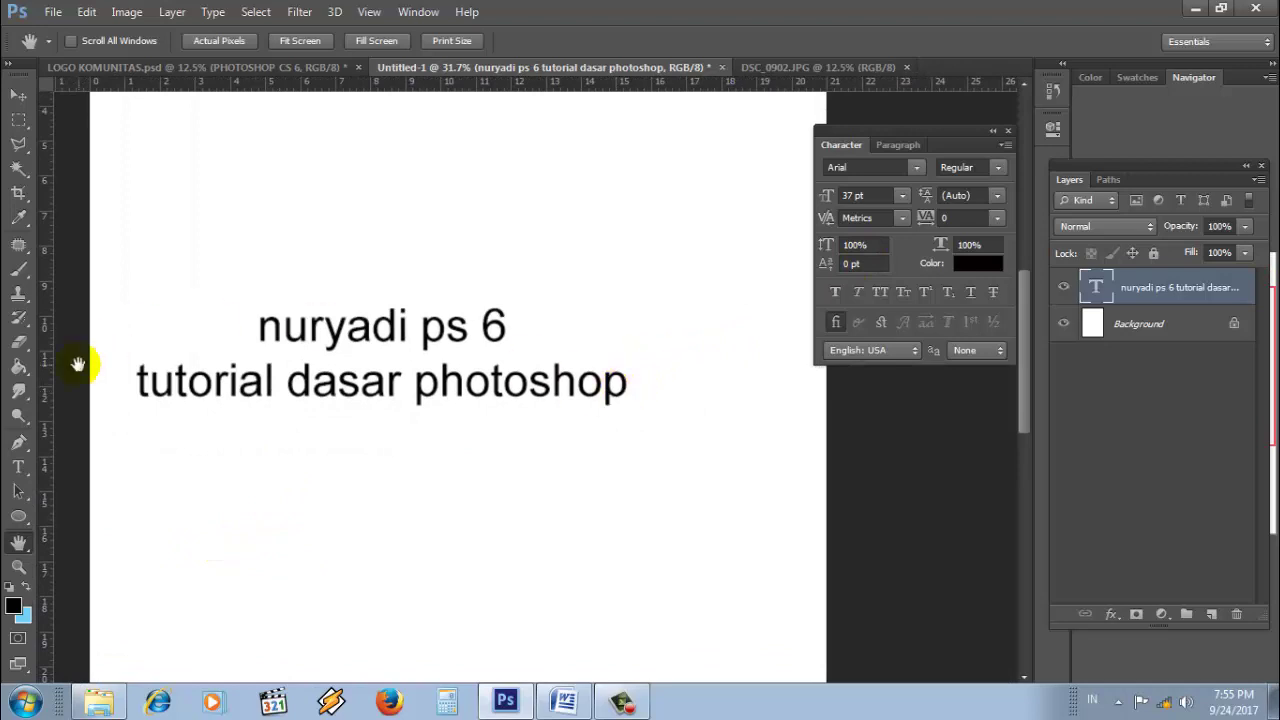
pyautogui.click(18, 466)
# Step: Shift the text block right and down, and turn off standard ligatures, keeping Arial
pyautogui.moveTo(628, 383); pyautogui.dragTo(410, 435)
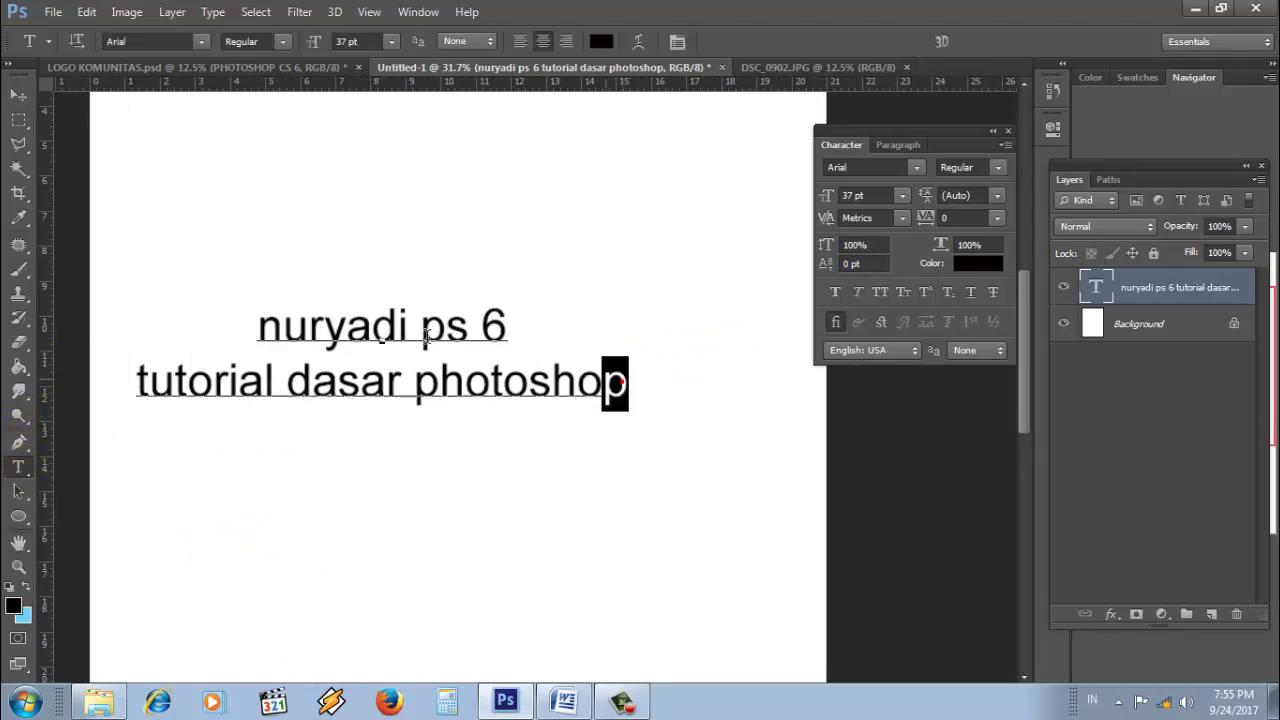
pyautogui.moveTo(484, 475); pyautogui.dragTo(553, 506)
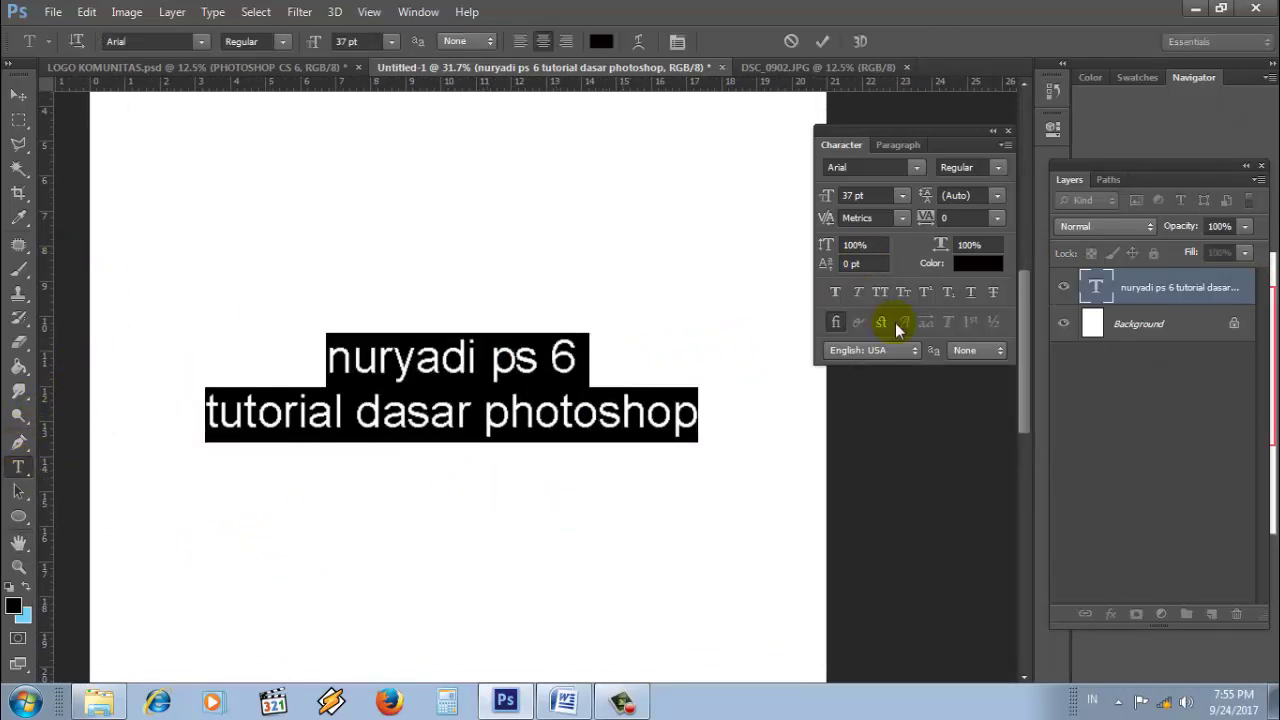
pyautogui.click(823, 47)
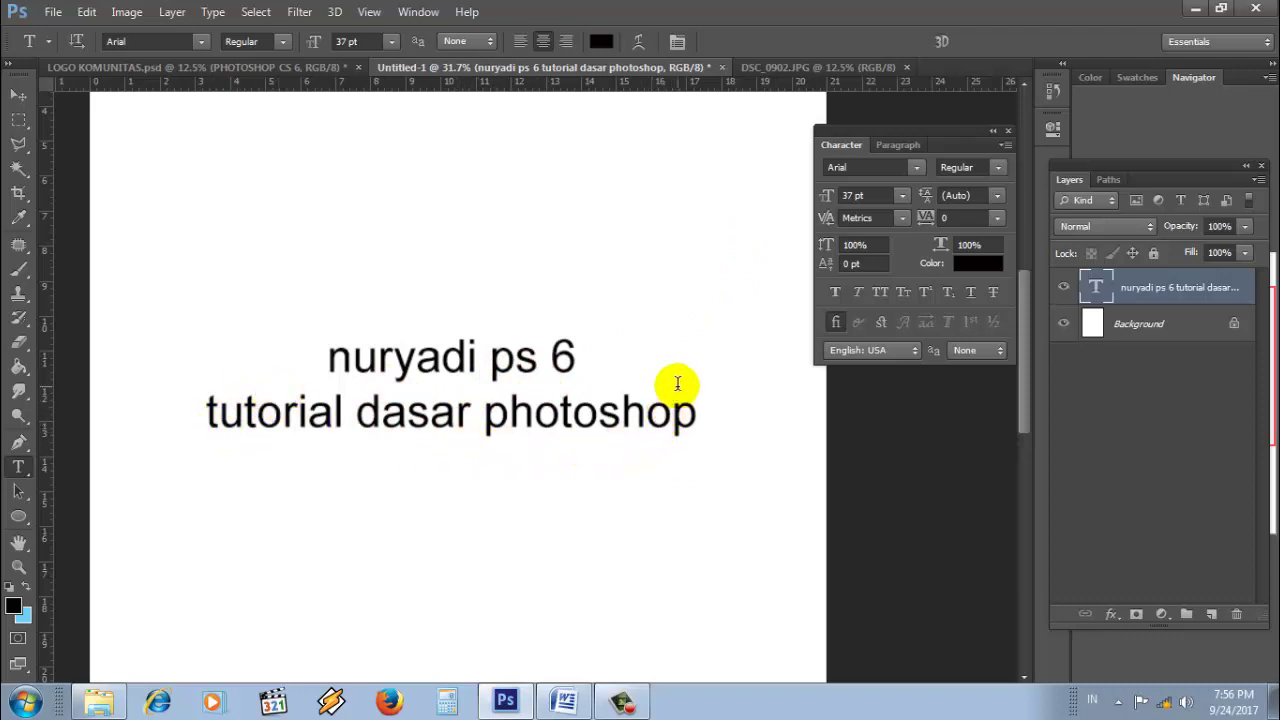
pyautogui.click(836, 321)
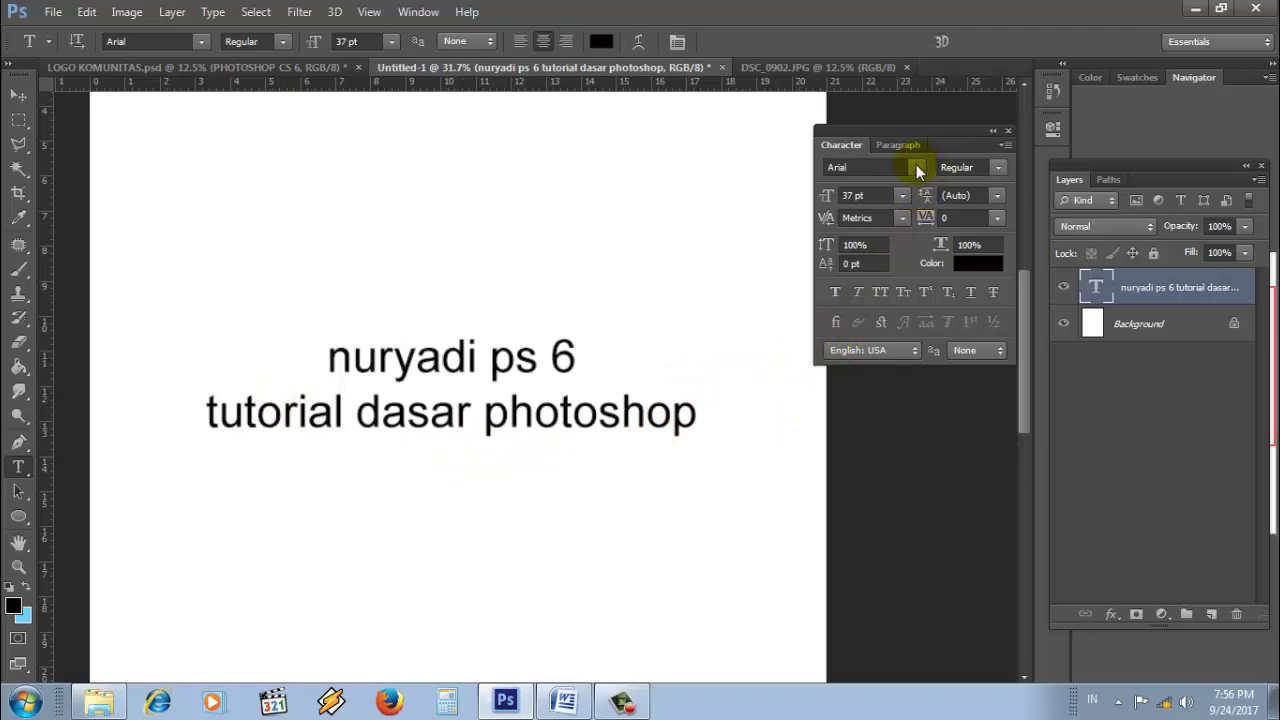
pyautogui.click(917, 167)
pyautogui.click(917, 168)
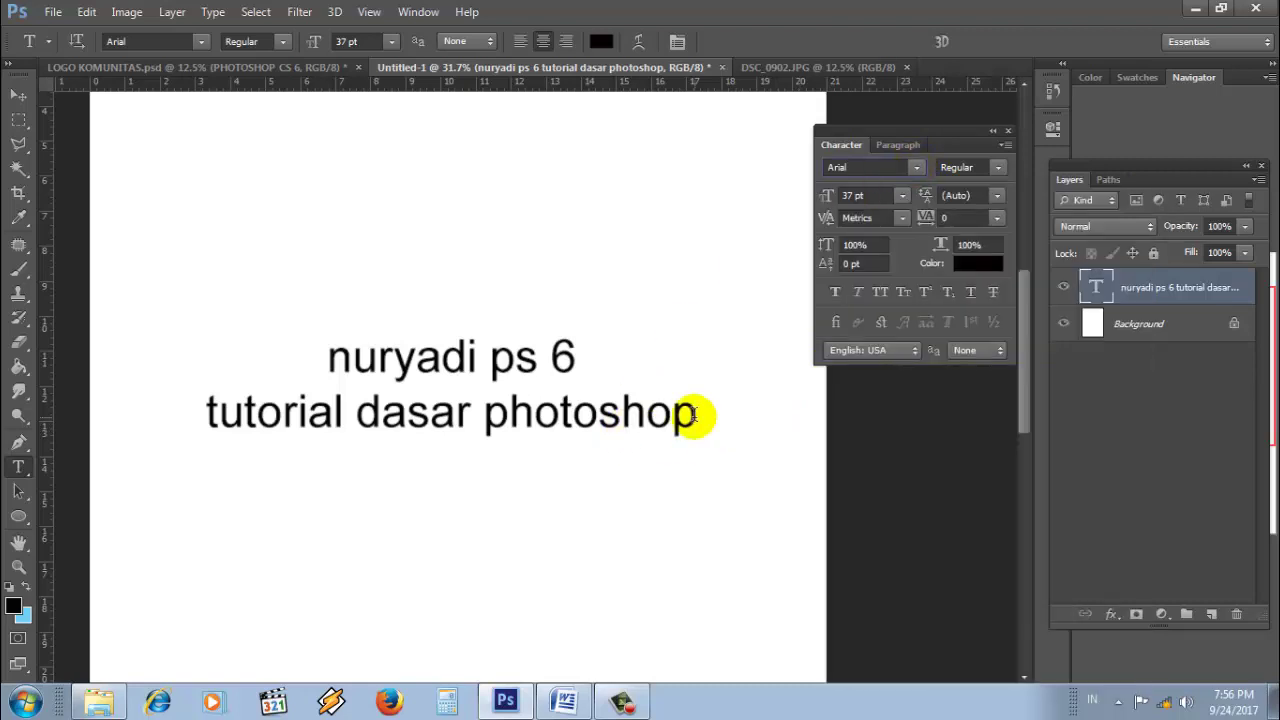
# Step: Select both lines and left-align the text
pyautogui.moveTo(694, 418); pyautogui.dragTo(300, 348)
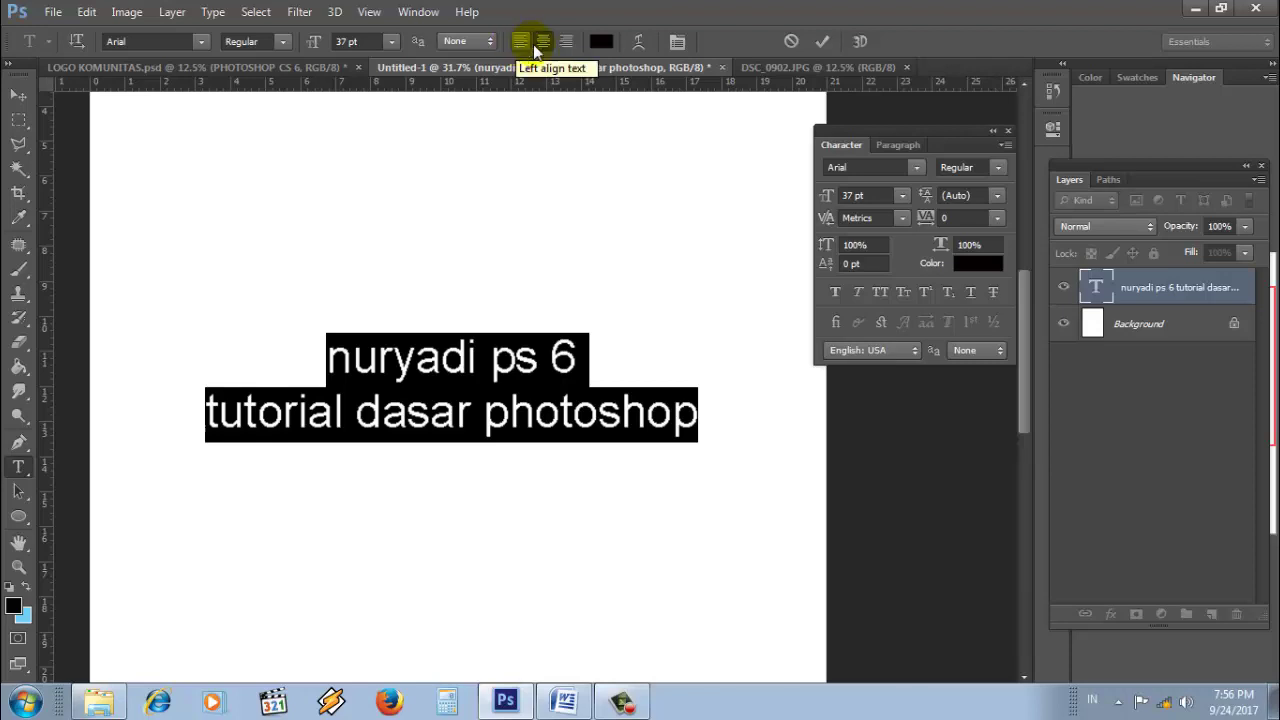
pyautogui.click(521, 41)
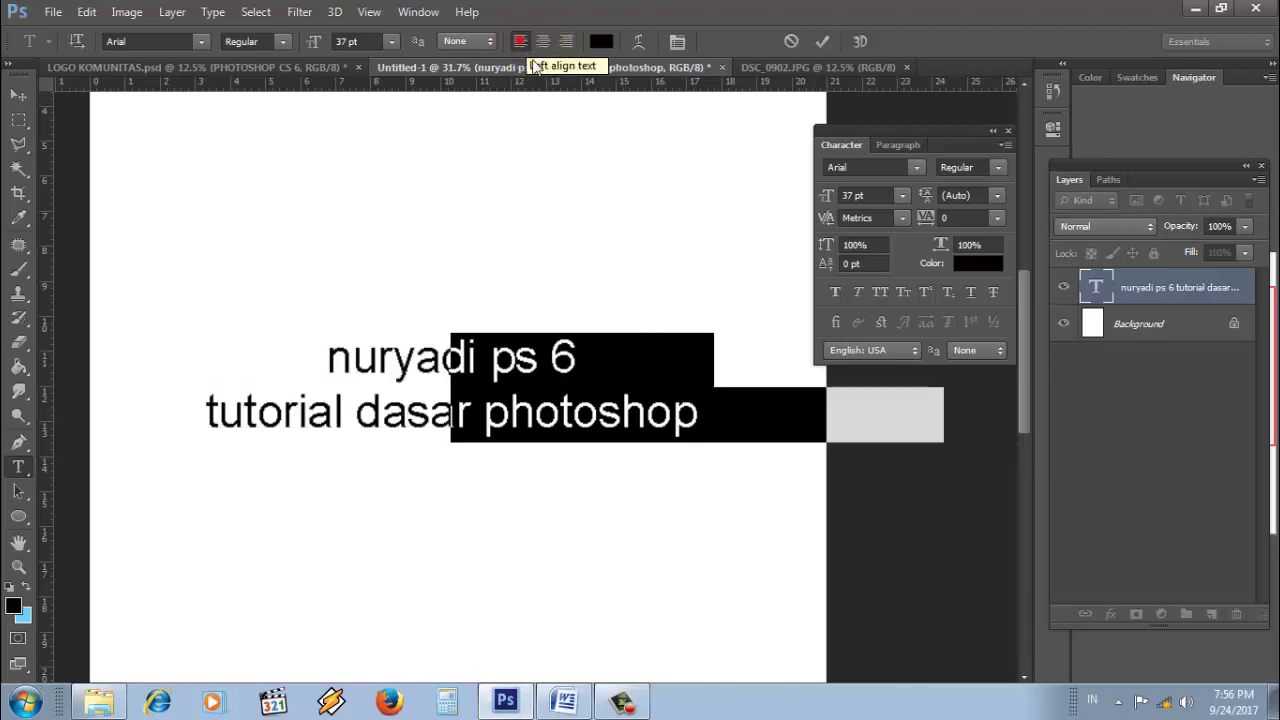
pyautogui.moveTo(507, 203); pyautogui.dragTo(266, 163)
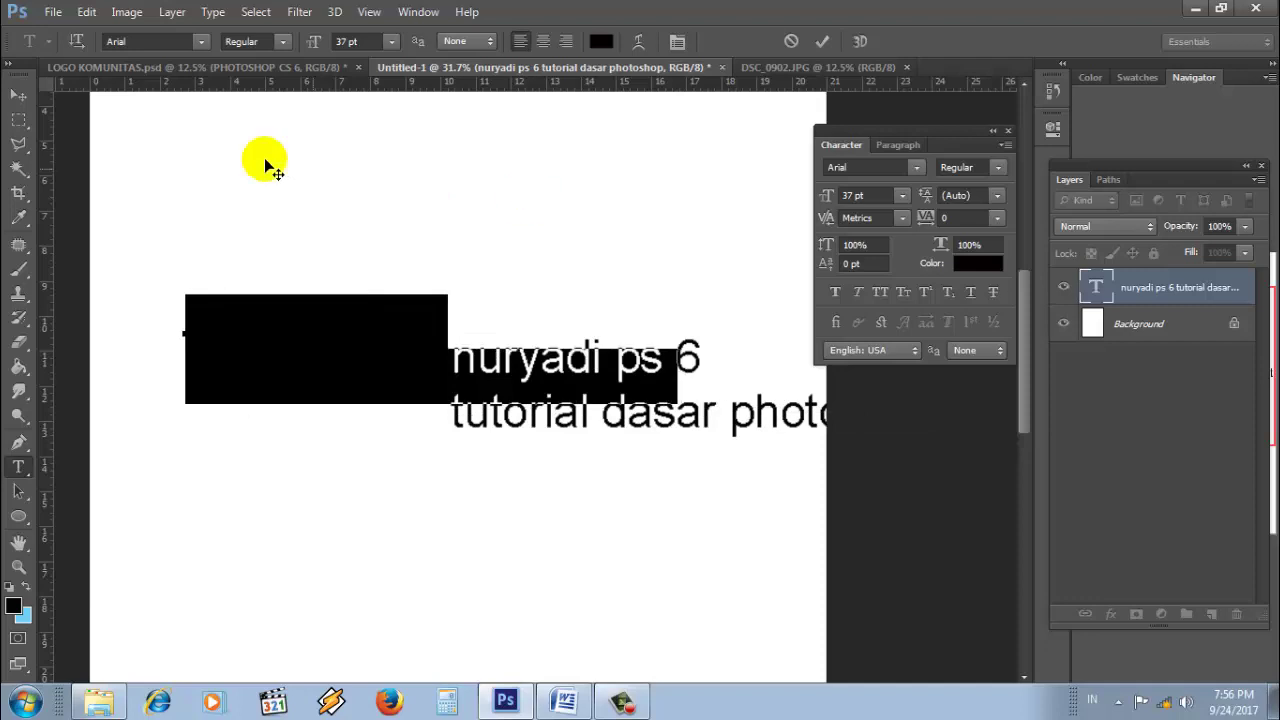
pyautogui.click(915, 168)
pyautogui.click(913, 168)
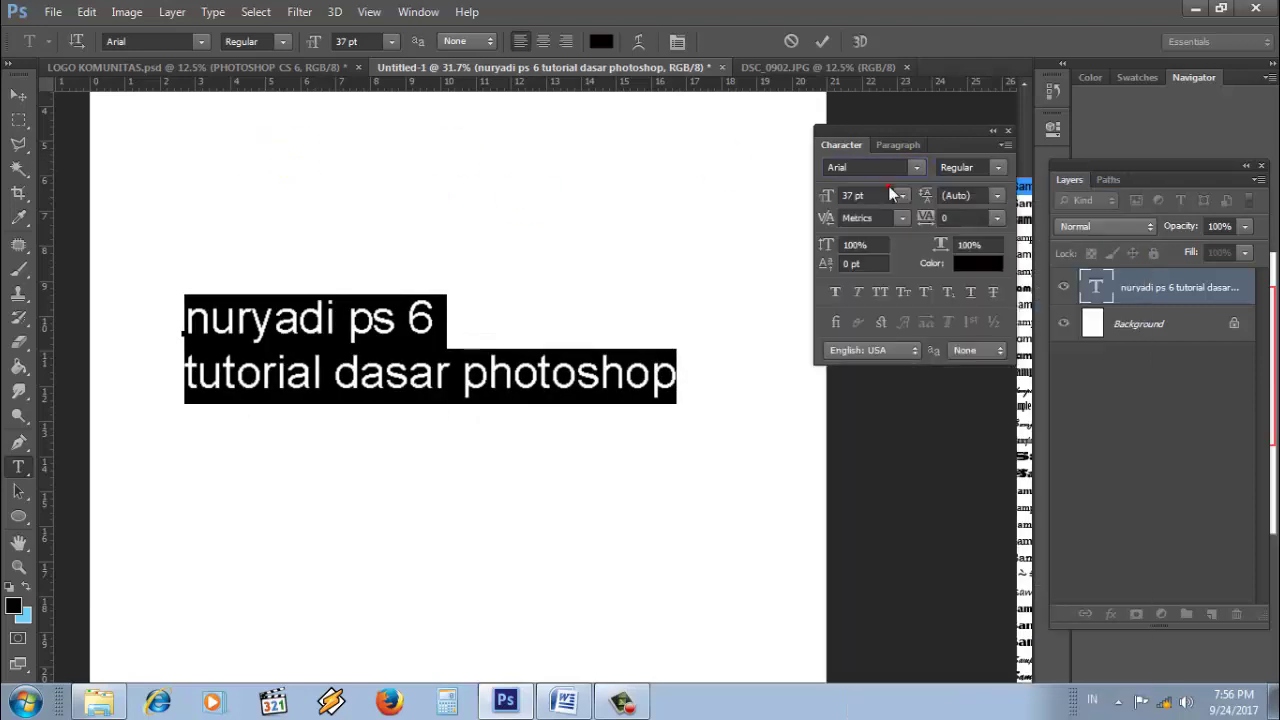
# Step: Preview the Black and Italic font styles, then return the text to Regular
pyautogui.click(996, 168)
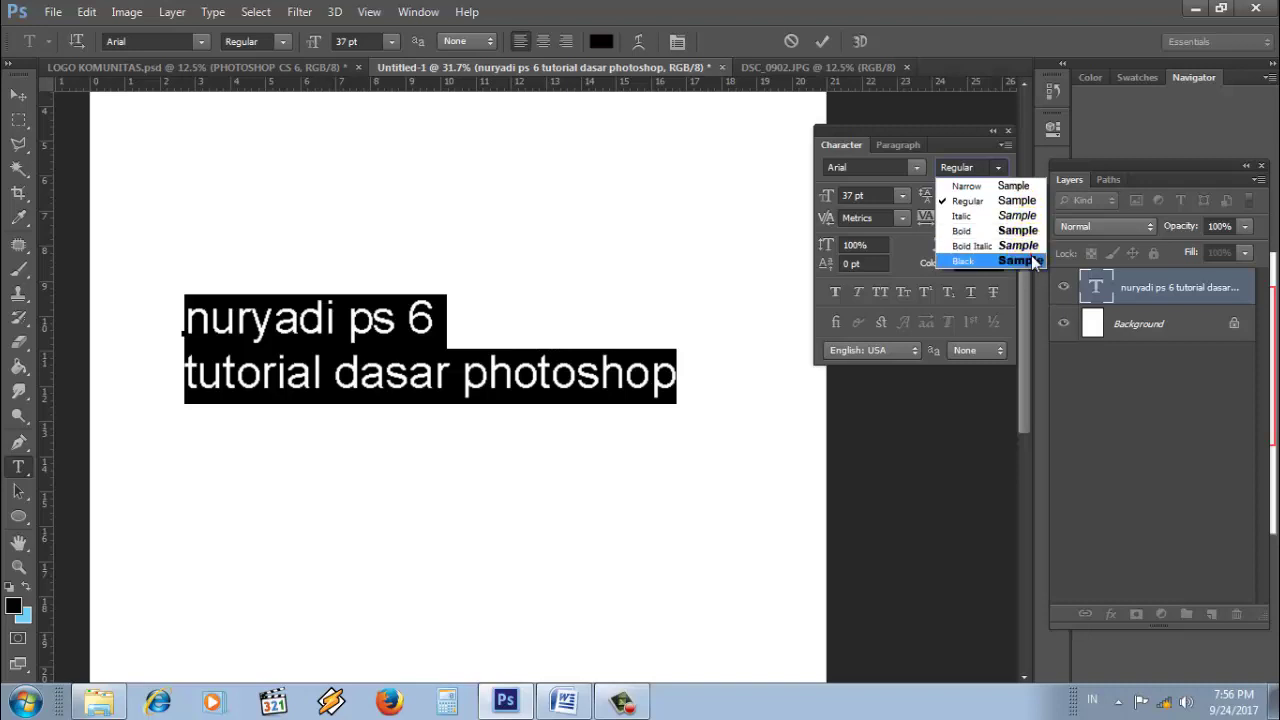
pyautogui.click(1032, 262)
pyautogui.click(997, 167)
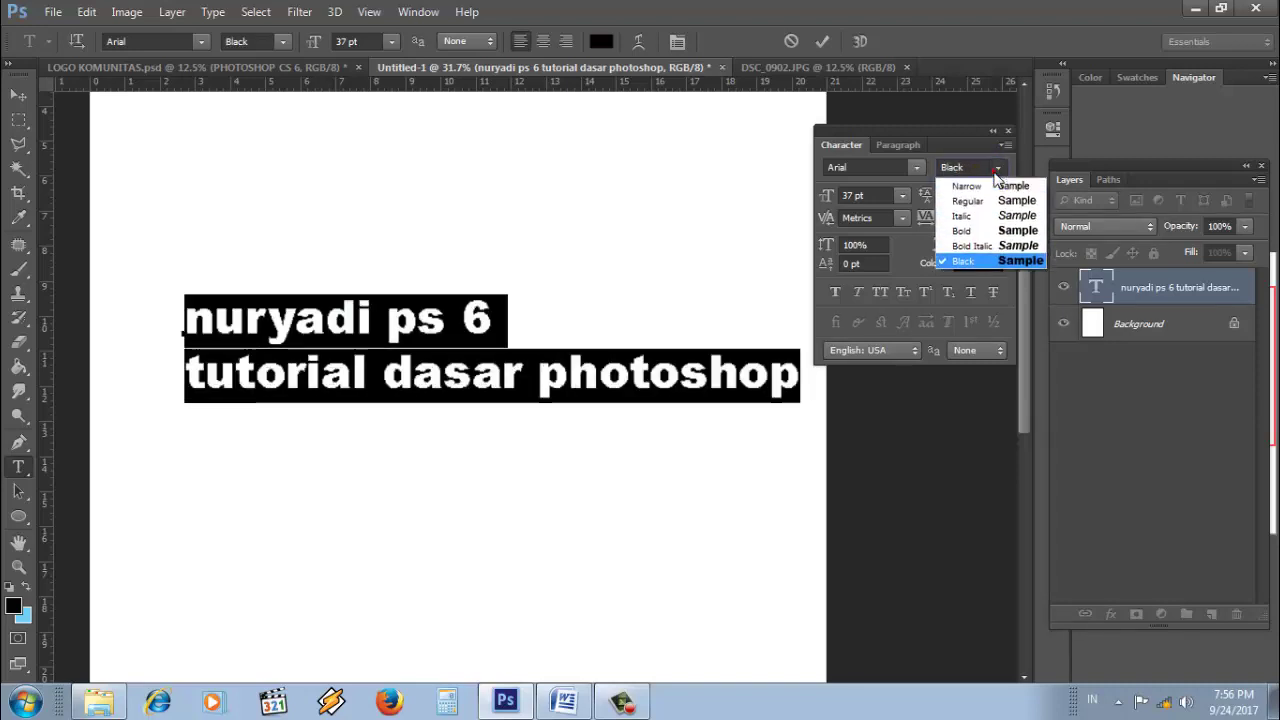
pyautogui.click(993, 217)
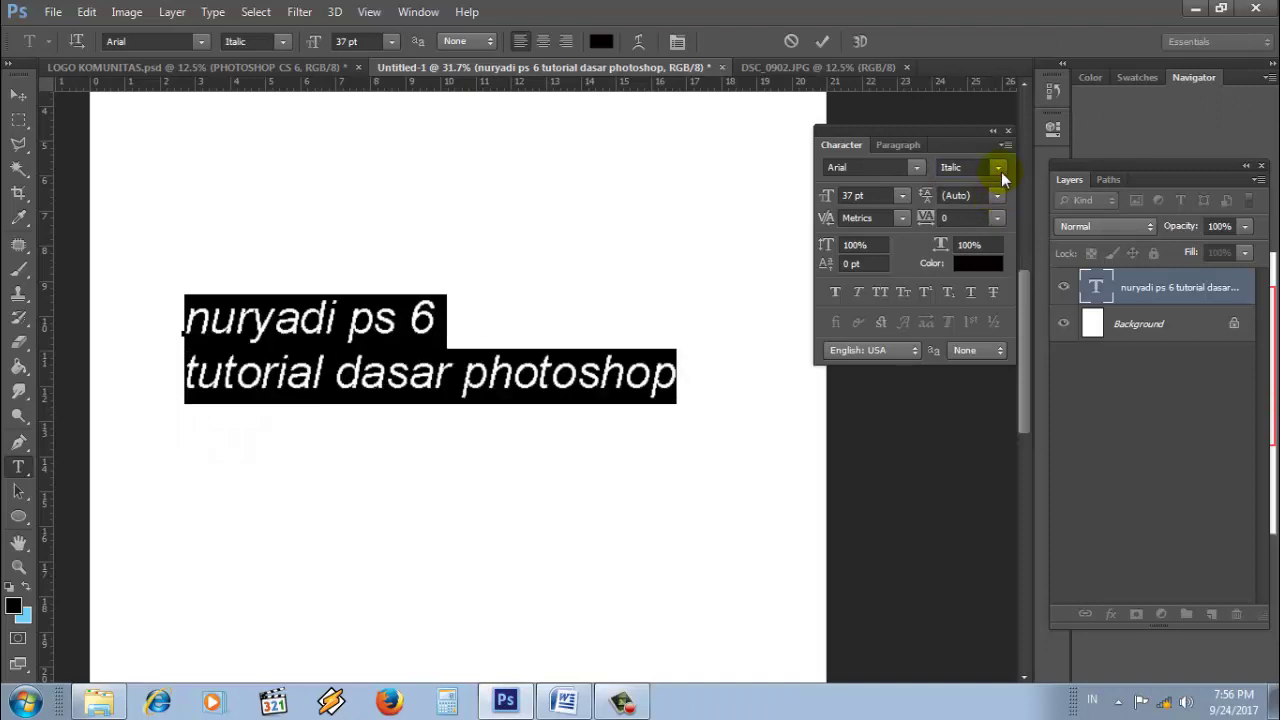
pyautogui.click(998, 167)
pyautogui.click(993, 205)
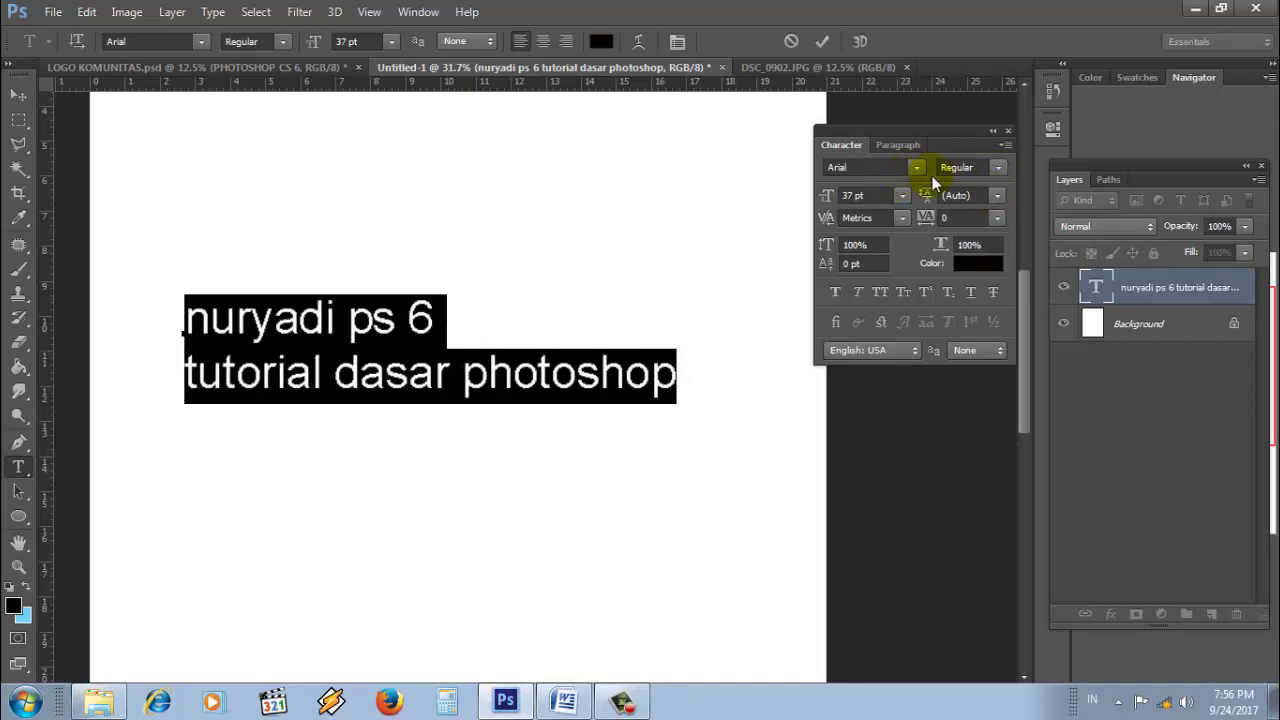
pyautogui.click(998, 167)
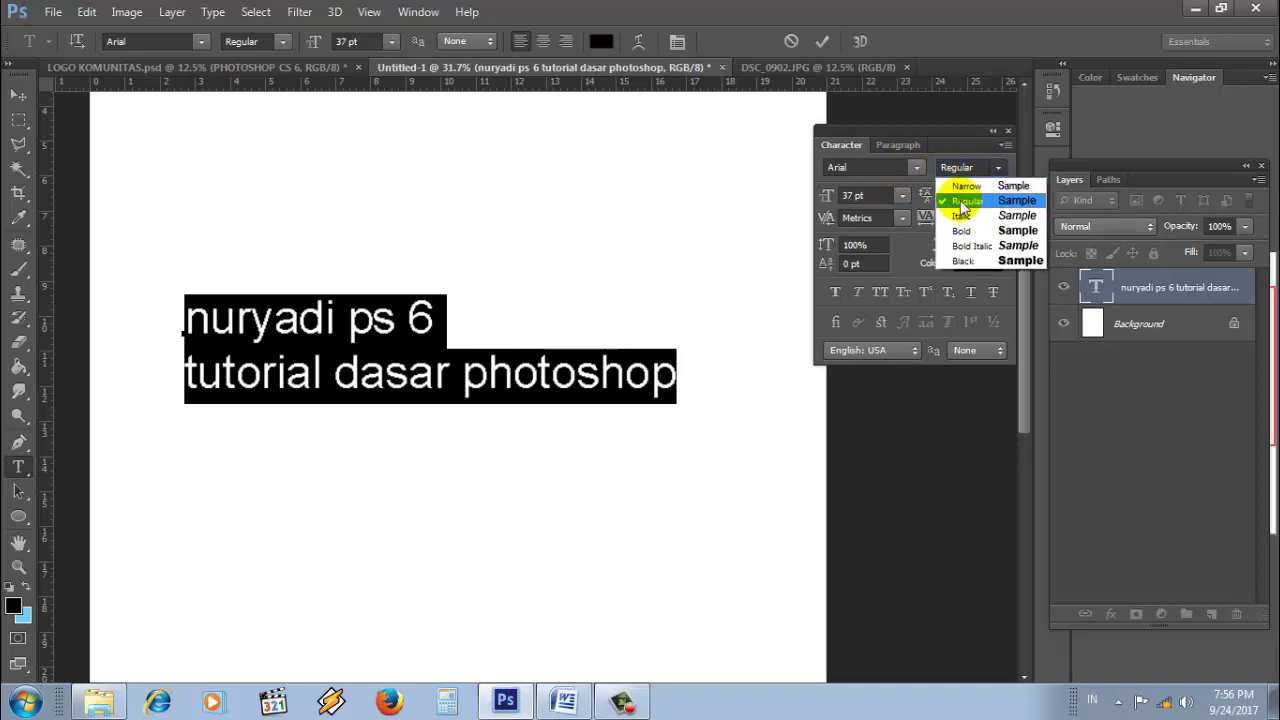
# Step: Keep the Regular style and preview the title in Bell MT and Book Antiqua
pyautogui.click(916, 167)
pyautogui.click(914, 167)
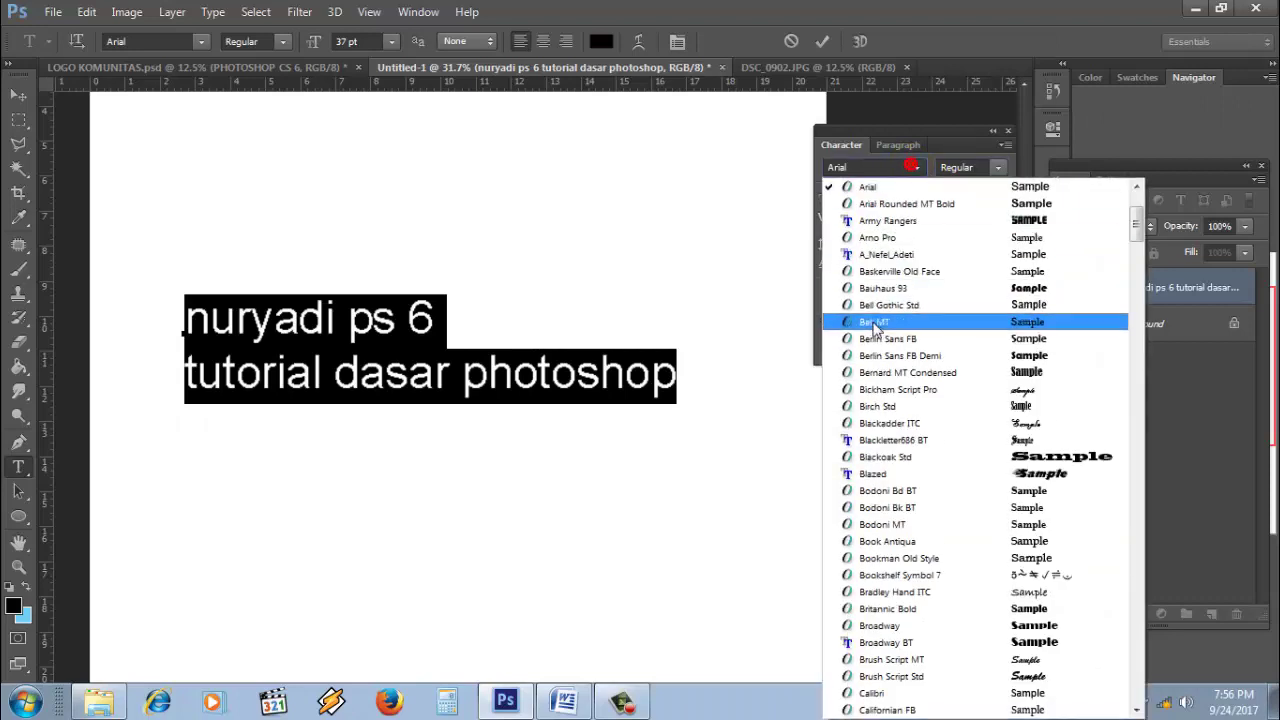
pyautogui.click(874, 322)
pyautogui.click(914, 167)
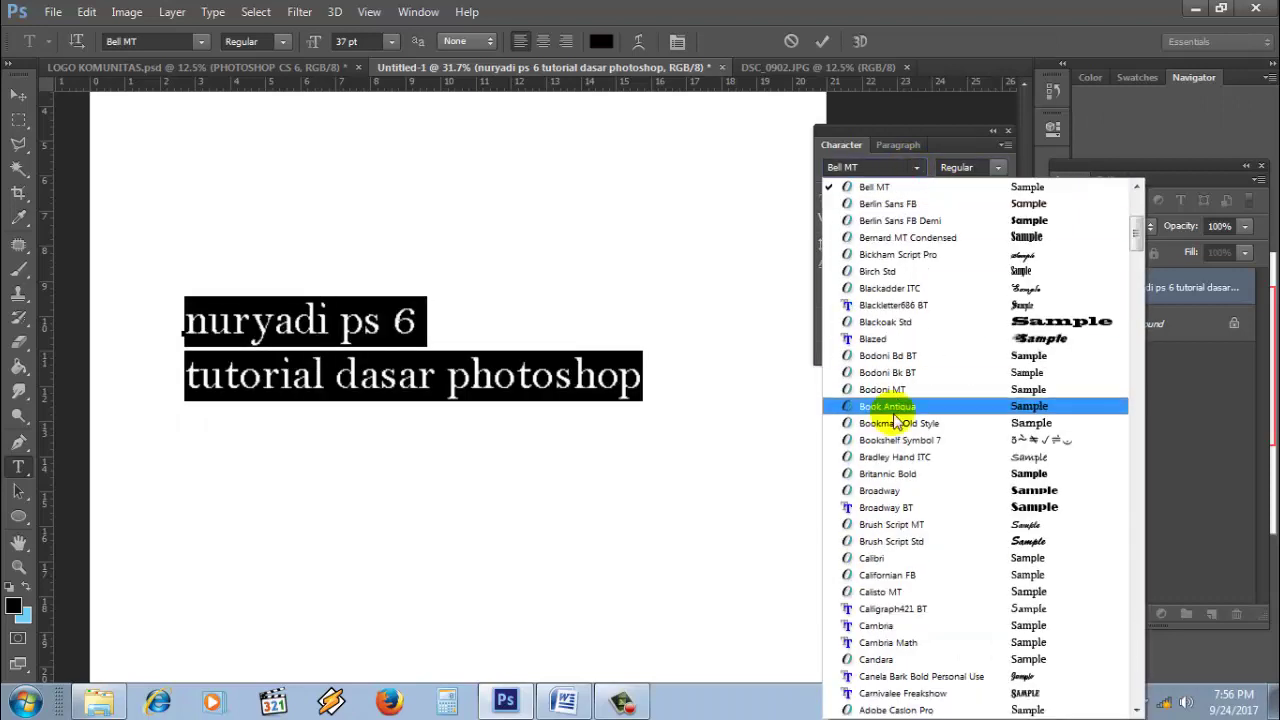
pyautogui.click(890, 406)
# Step: Try Castellar, then set the title back to Arial and commit the edit
pyautogui.click(916, 167)
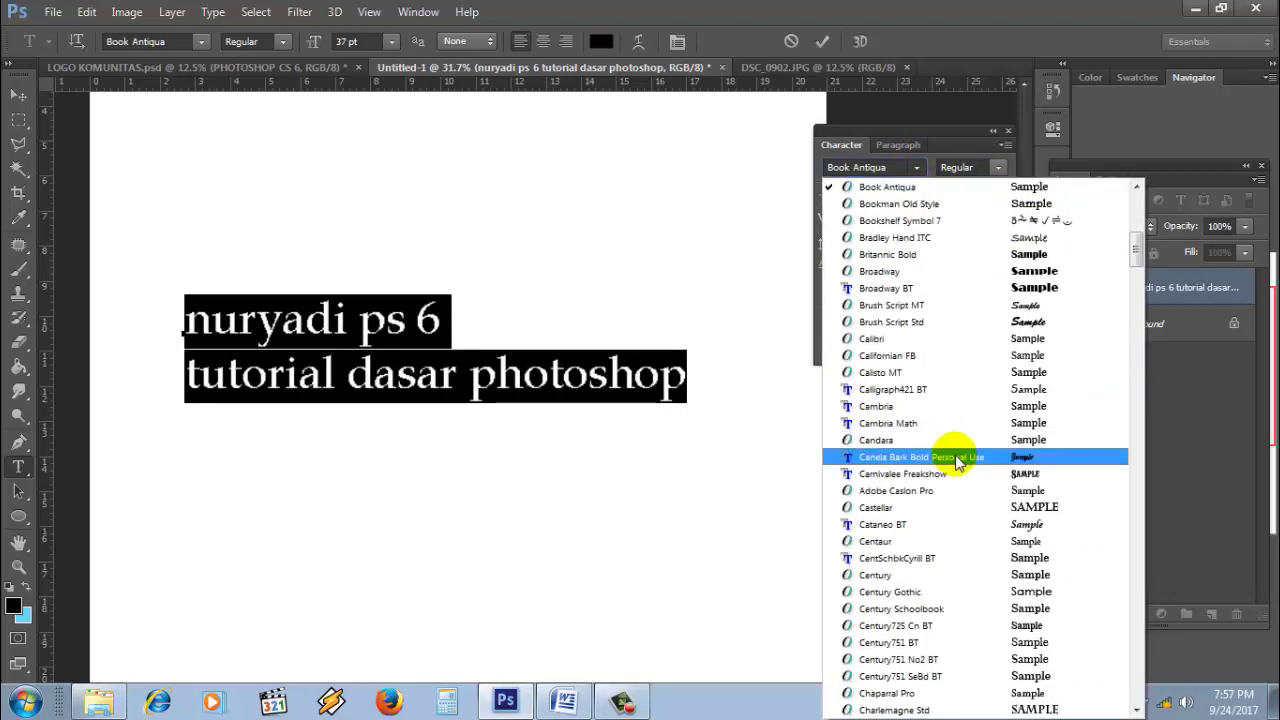
pyautogui.click(958, 507)
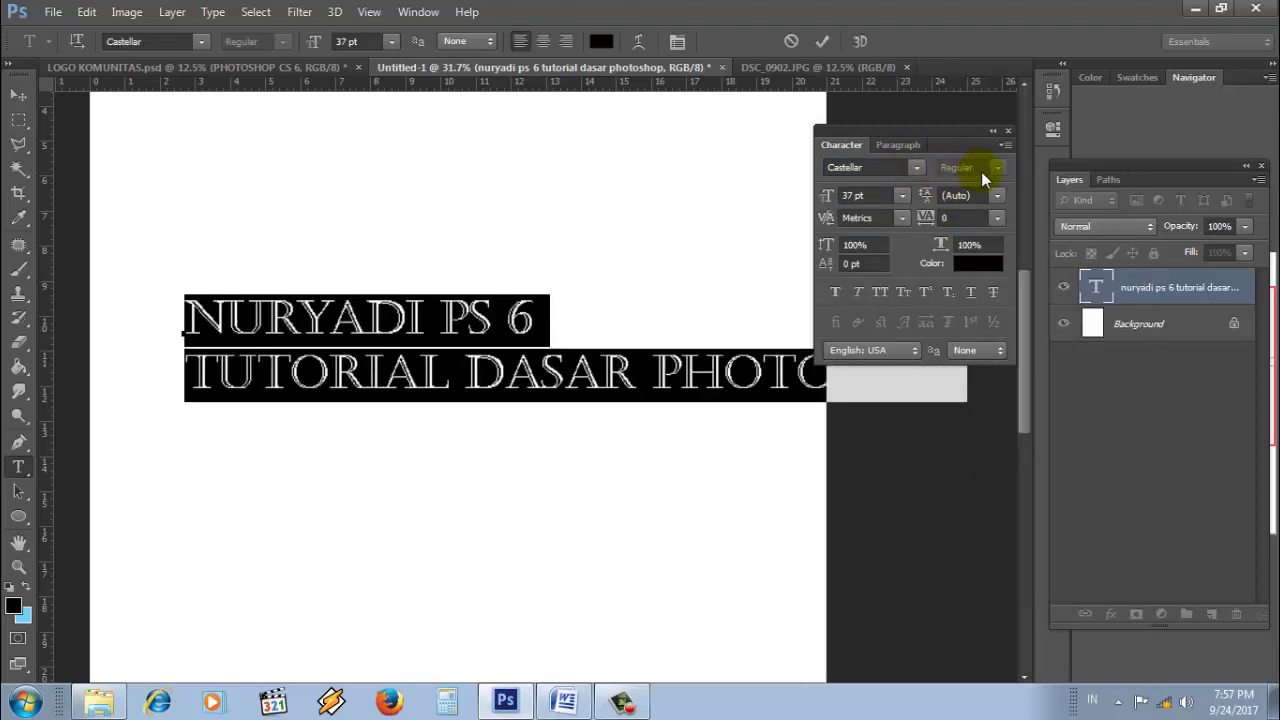
pyautogui.click(919, 167)
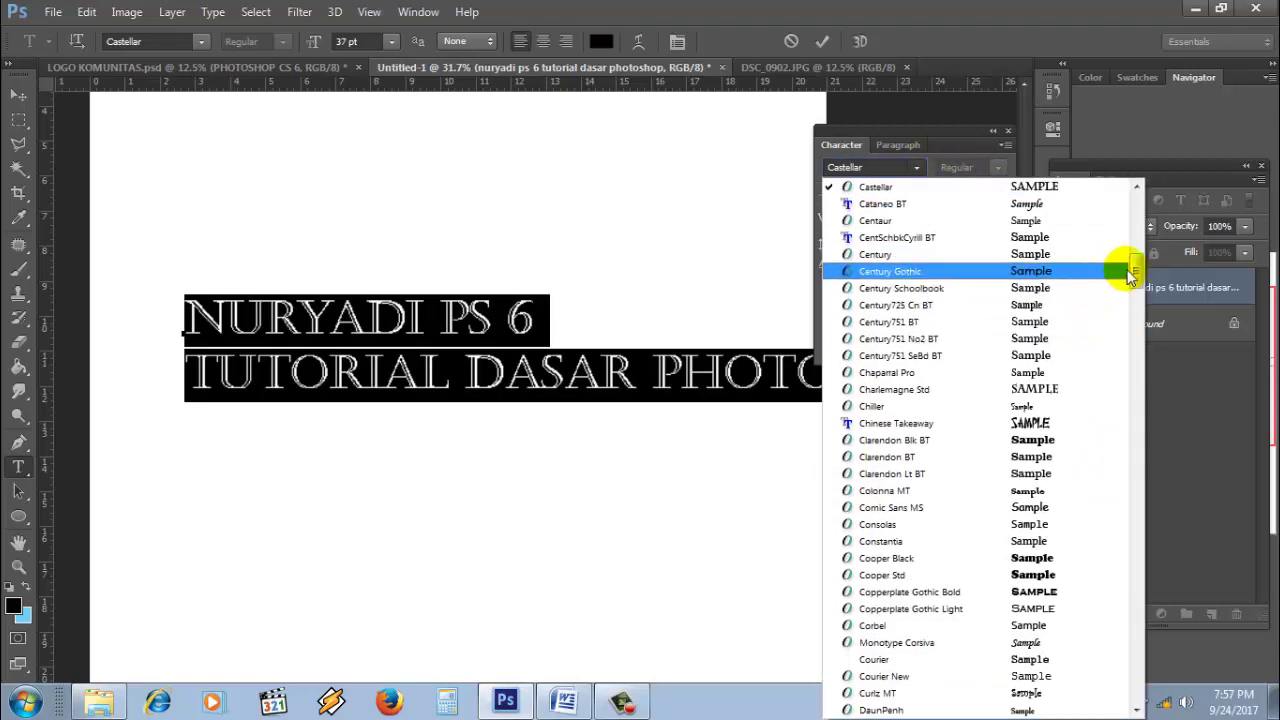
pyautogui.moveTo(1137, 271); pyautogui.dragTo(1137, 208)
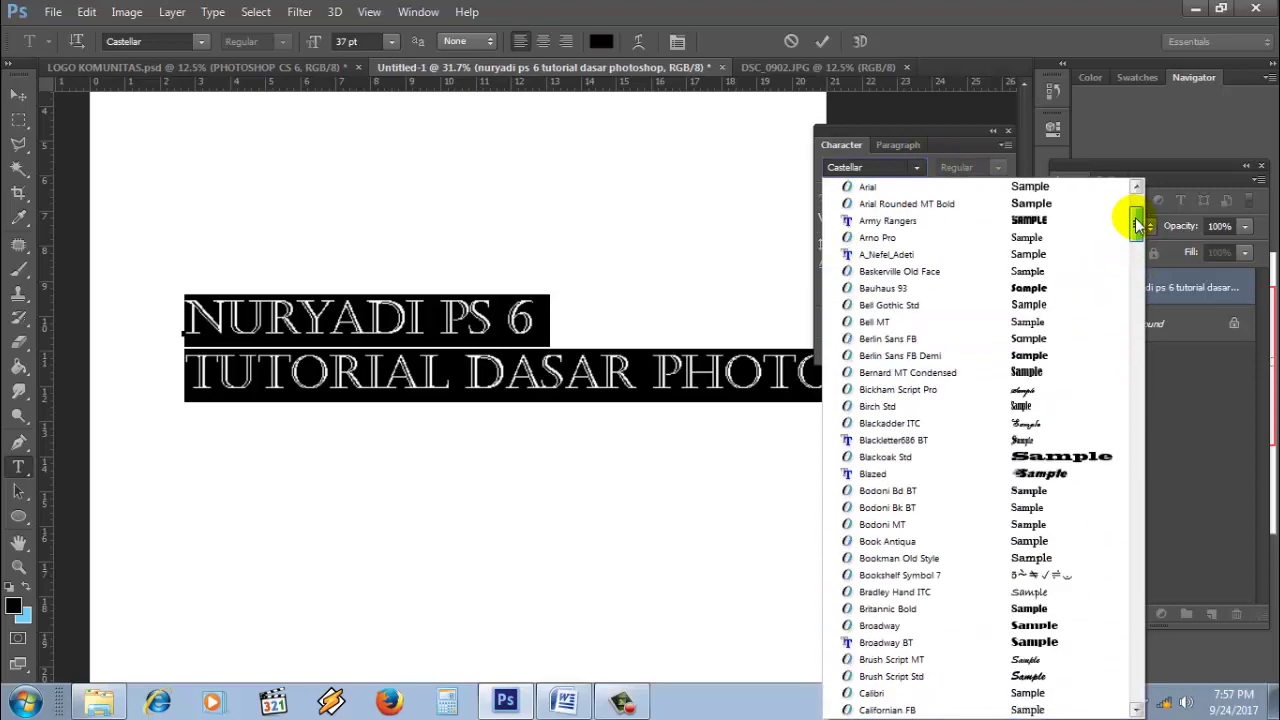
pyautogui.click(1013, 355)
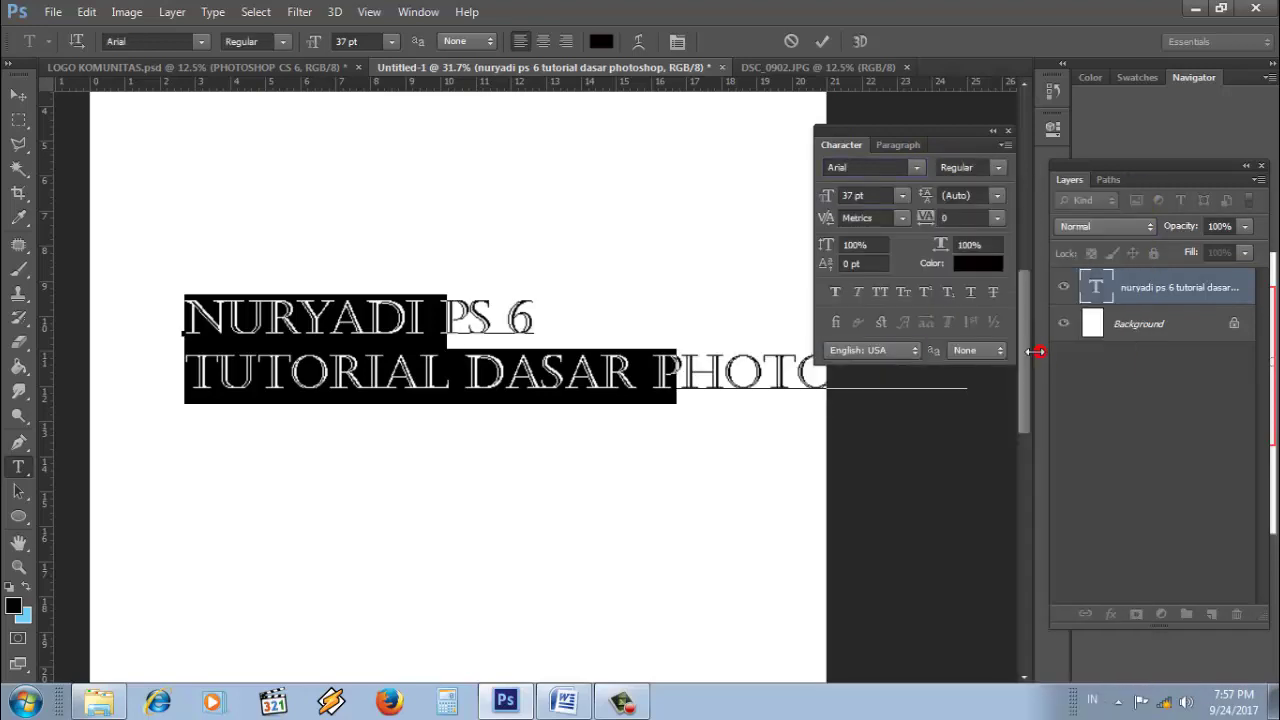
pyautogui.click(821, 41)
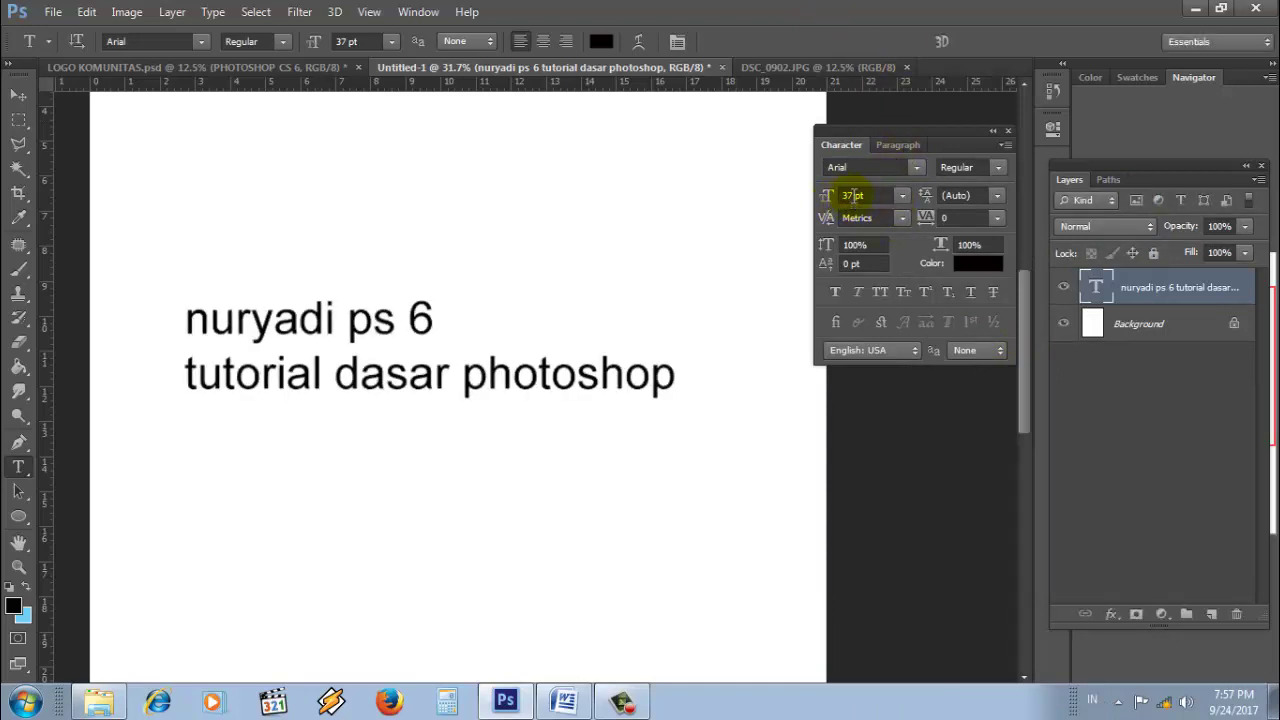
# Step: Select both lines, set them to 48 pt, then scrub the size down to 39 pt and commit
pyautogui.click(676, 375)
pyautogui.moveTo(676, 375)
pyautogui.mouseDown()
pyautogui.moveTo(428, 374)
pyautogui.moveTo(158, 307)
pyautogui.mouseUp()
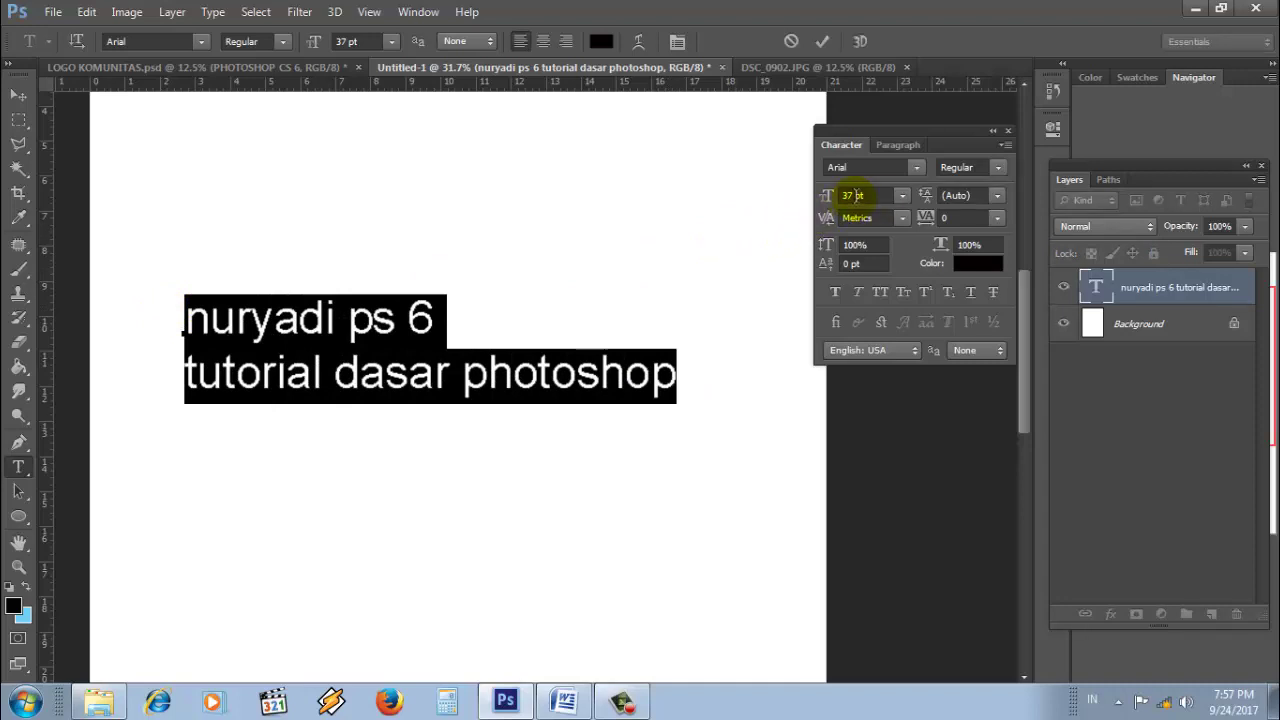
pyautogui.click(903, 195)
pyautogui.click(881, 473)
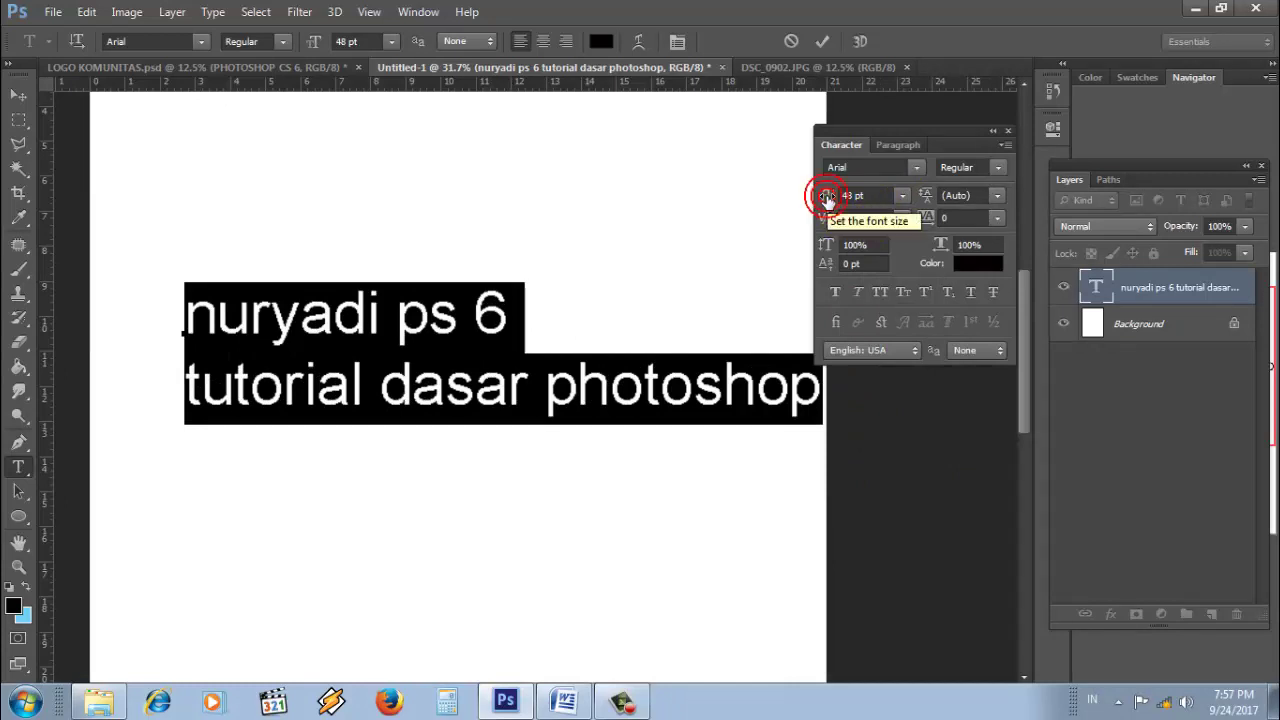
pyautogui.moveTo(826, 197)
pyautogui.mouseDown()
pyautogui.moveTo(800, 196)
pyautogui.moveTo(820, 207)
pyautogui.mouseUp()
pyautogui.click(820, 41)
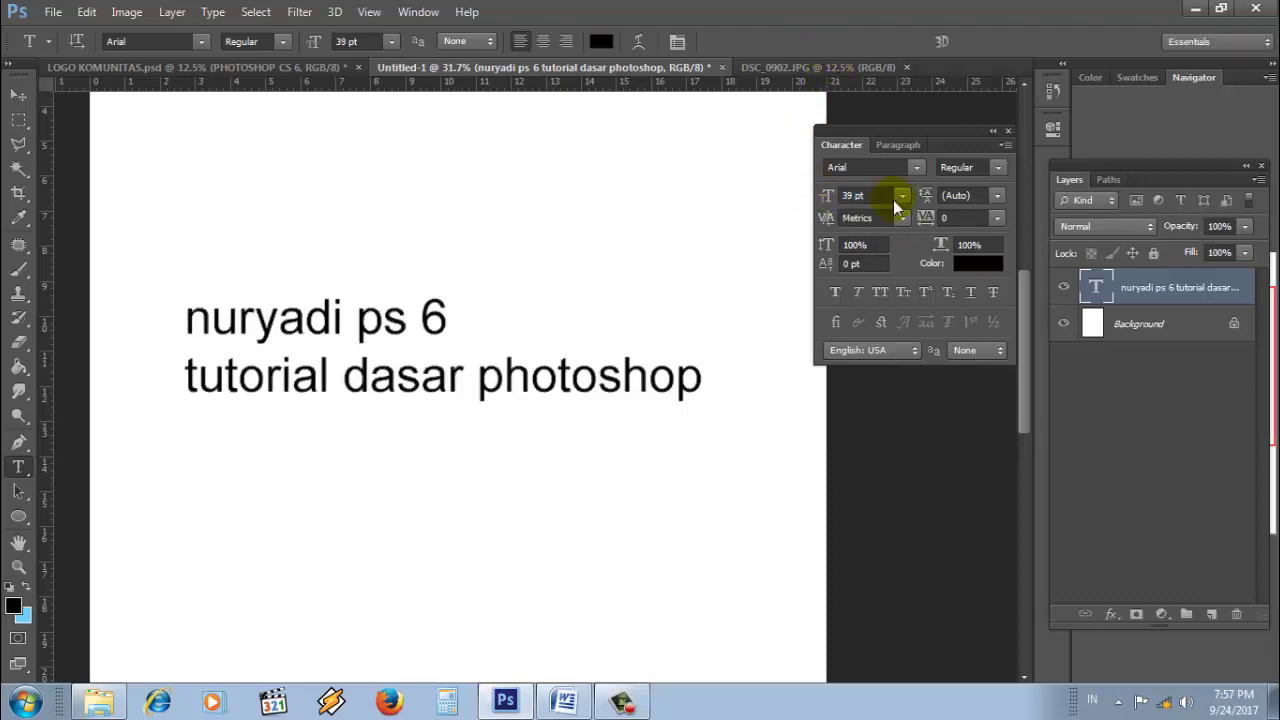
pyautogui.click(852, 196)
# Step: Try Optical kerning, then set kerning back to Metrics
pyautogui.click(902, 220)
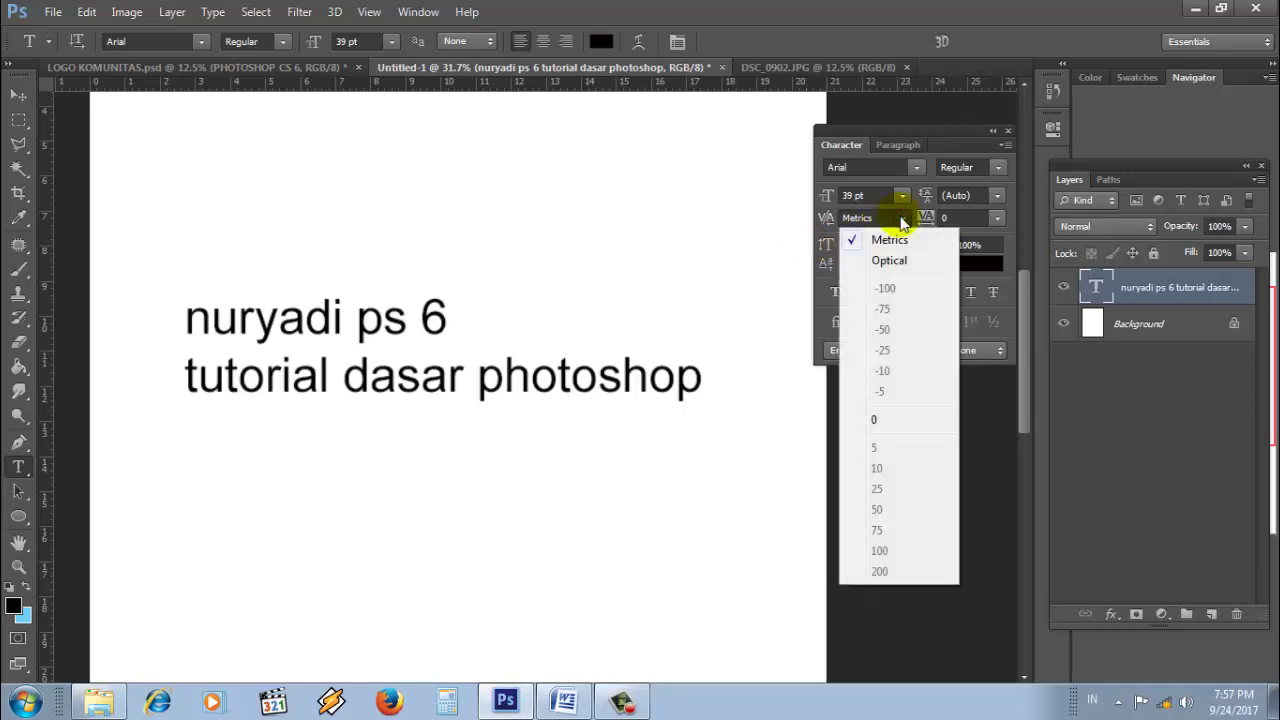
pyautogui.click(889, 261)
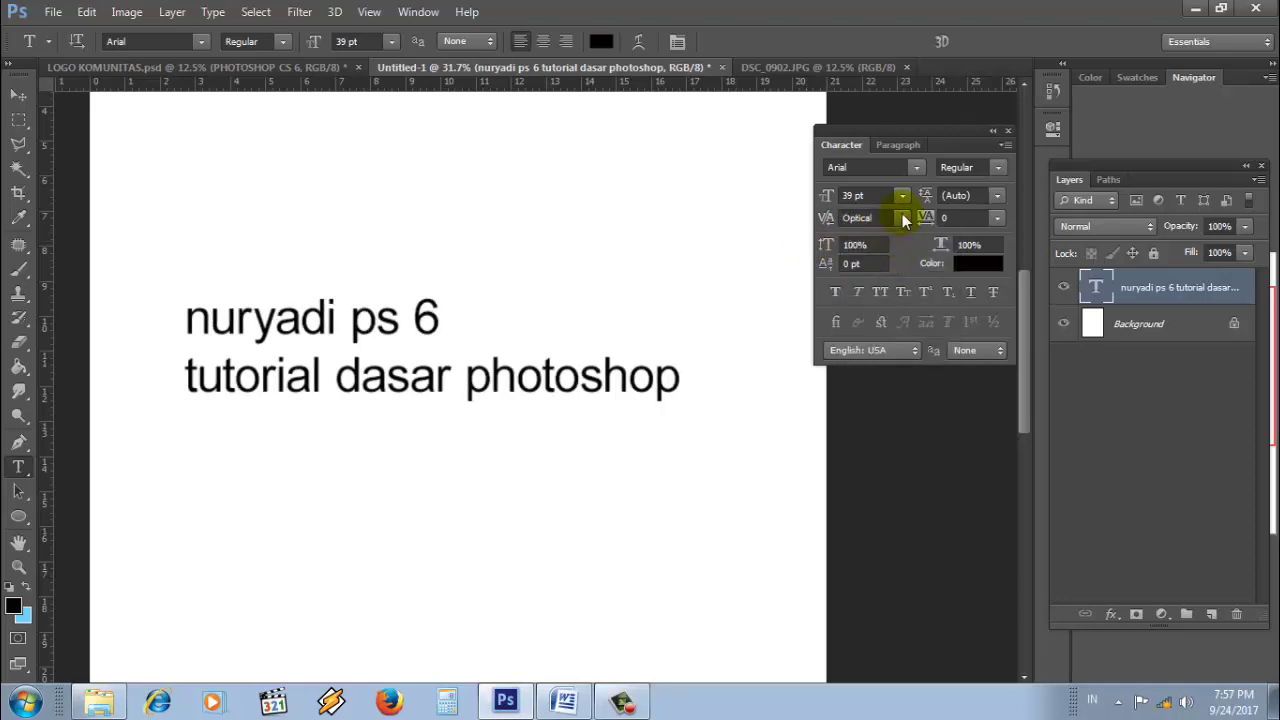
pyautogui.click(902, 218)
pyautogui.click(891, 240)
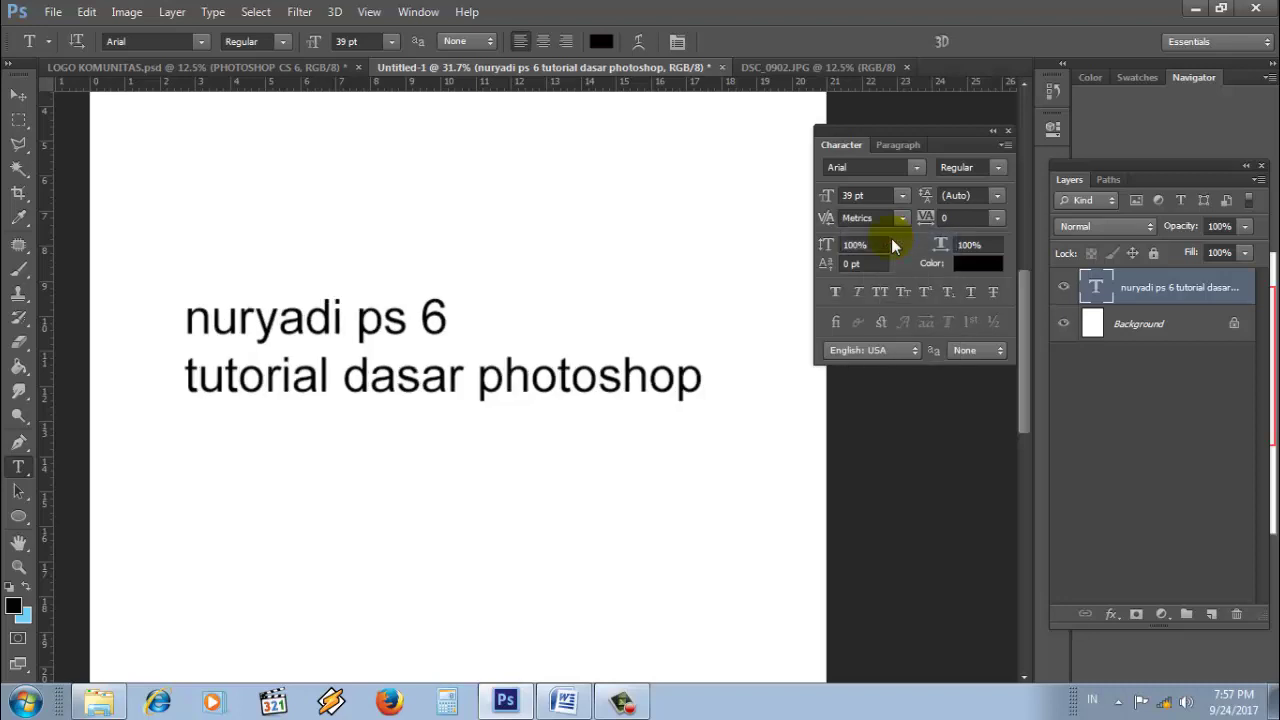
# Step: Select the Character panel's vertical scale field, leaving it at 100%
pyautogui.click(881, 246)
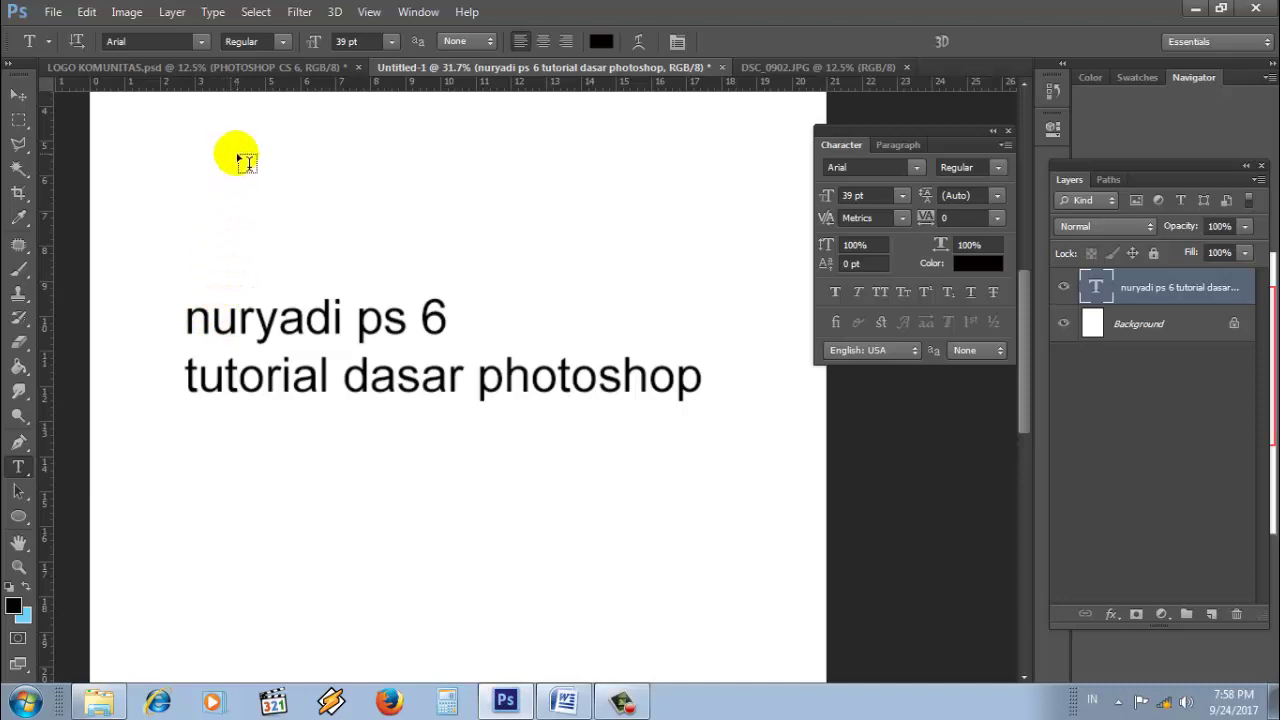
pyautogui.moveTo(211, 320); pyautogui.dragTo(186, 322)
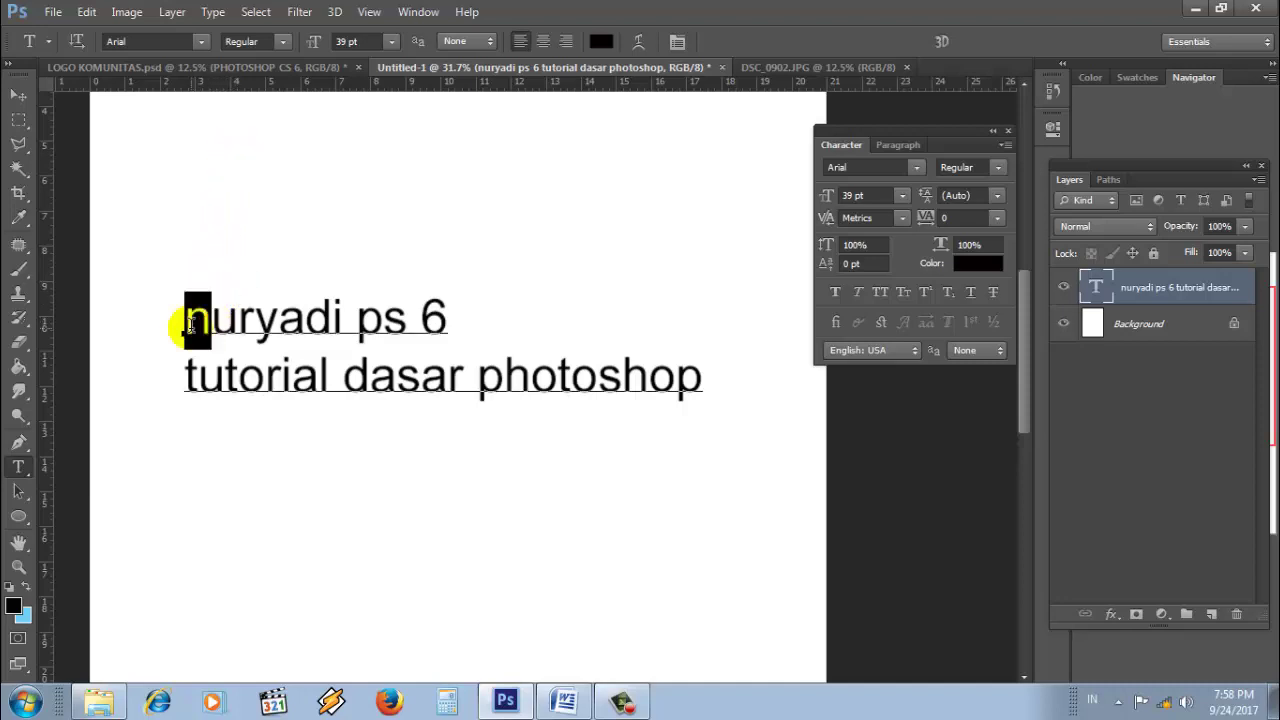
pyautogui.moveTo(828, 252)
pyautogui.mouseDown()
pyautogui.moveTo(998, 272)
pyautogui.moveTo(796, 272)
pyautogui.mouseUp()
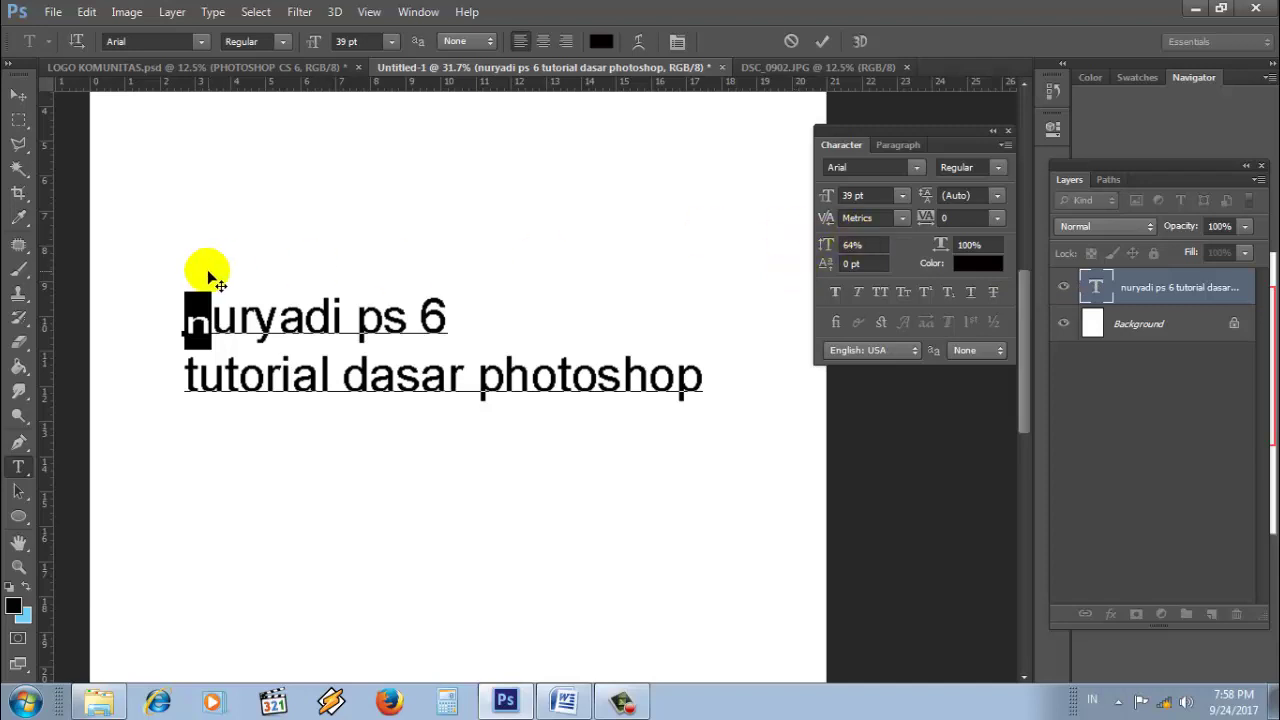
pyautogui.moveTo(186, 315); pyautogui.dragTo(826, 407)
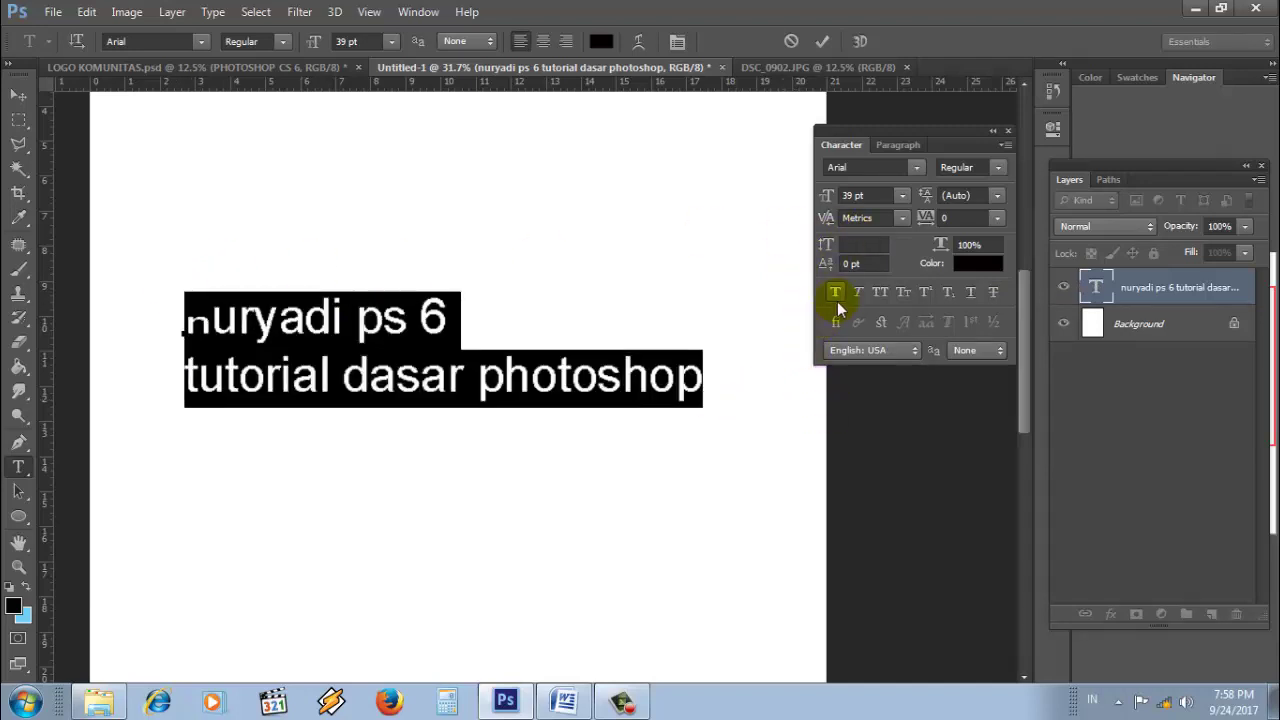
pyautogui.click(852, 244)
pyautogui.press('BackSpace')
pyautogui.write('2')
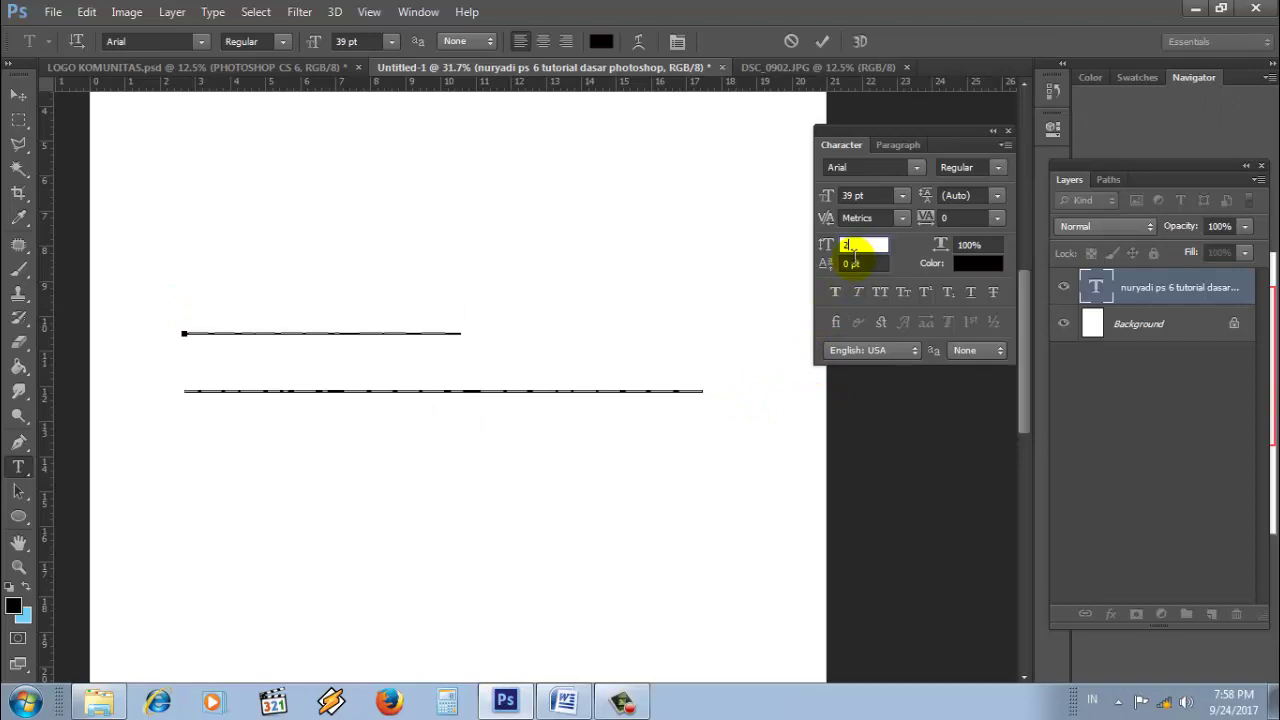
pyautogui.write('00')
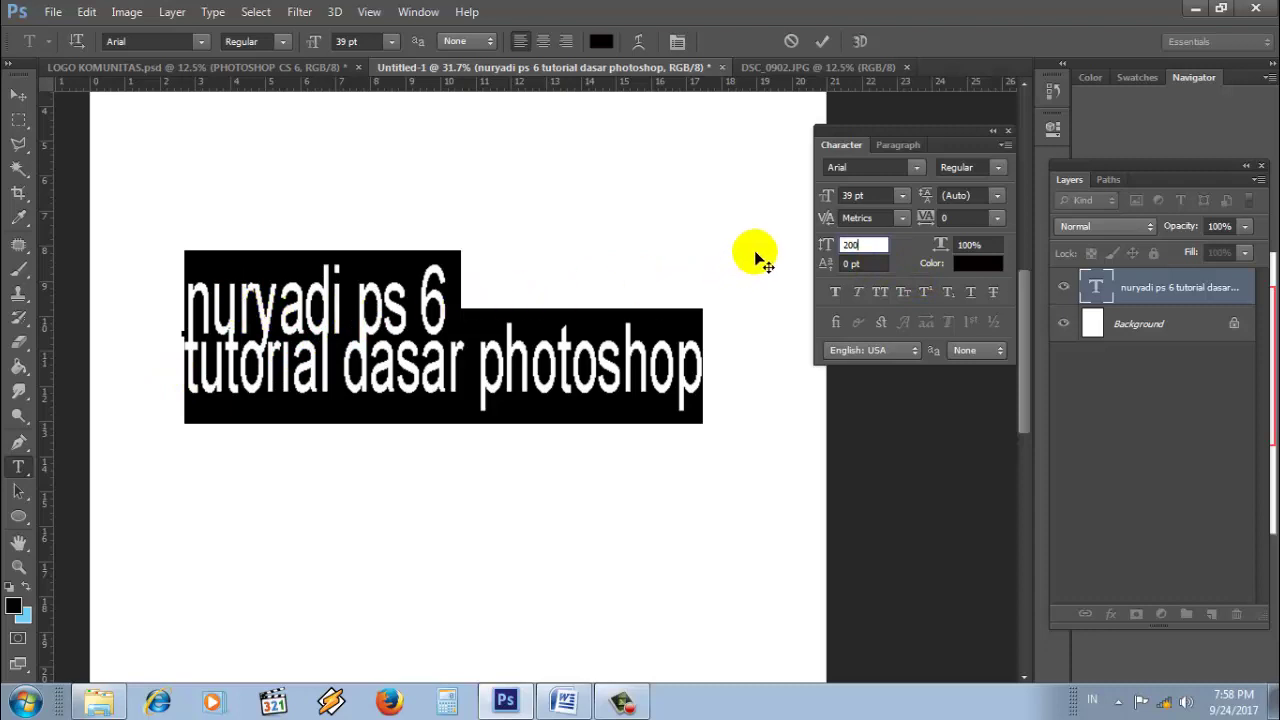
pyautogui.write('1')
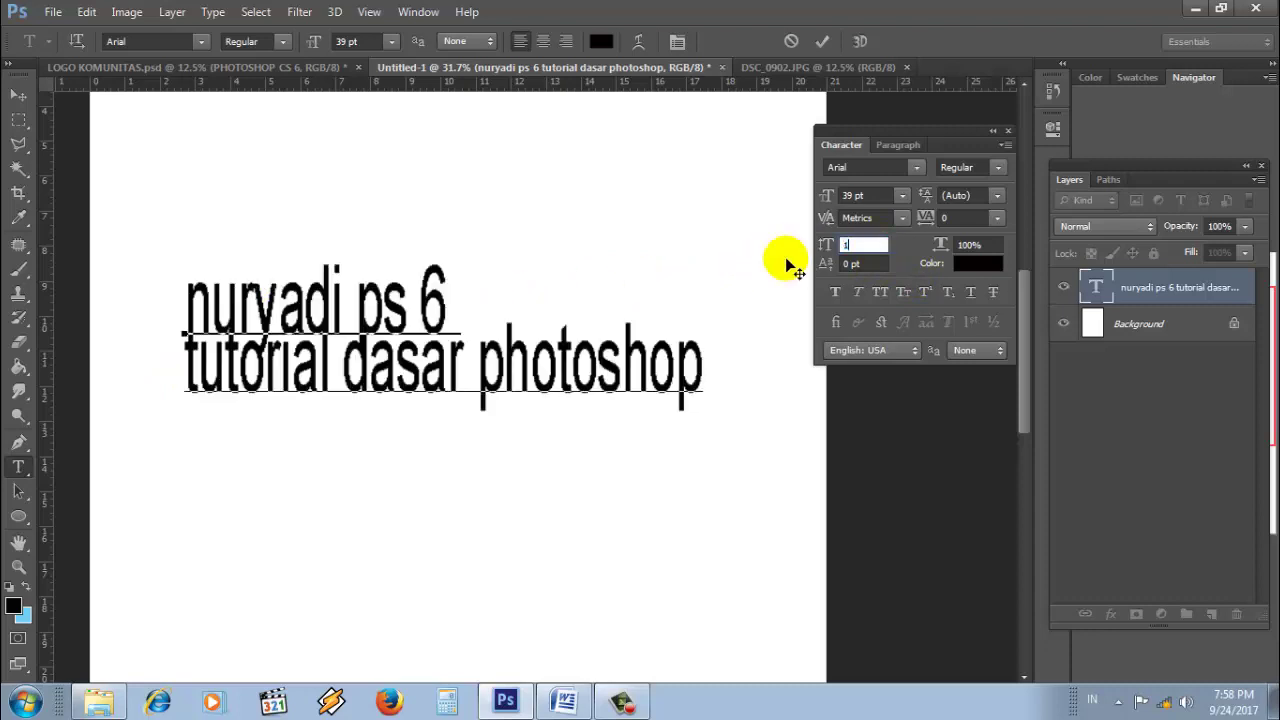
pyautogui.write('00')
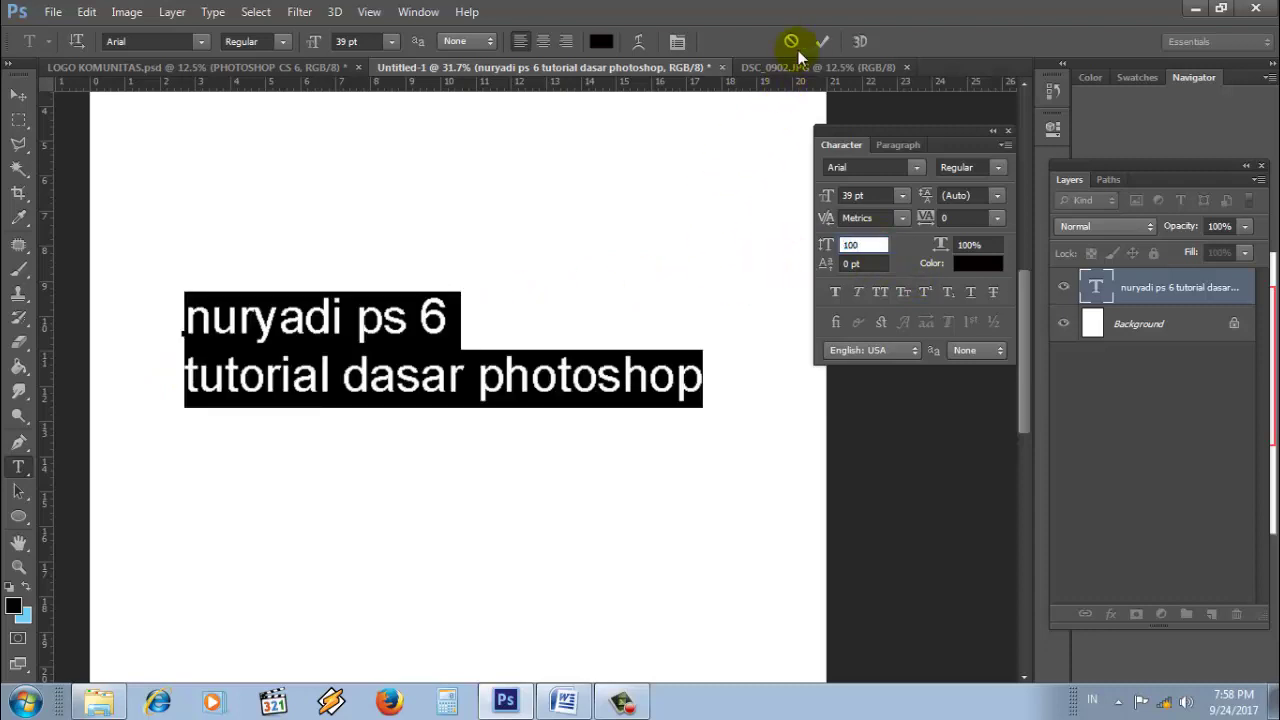
pyautogui.click(822, 41)
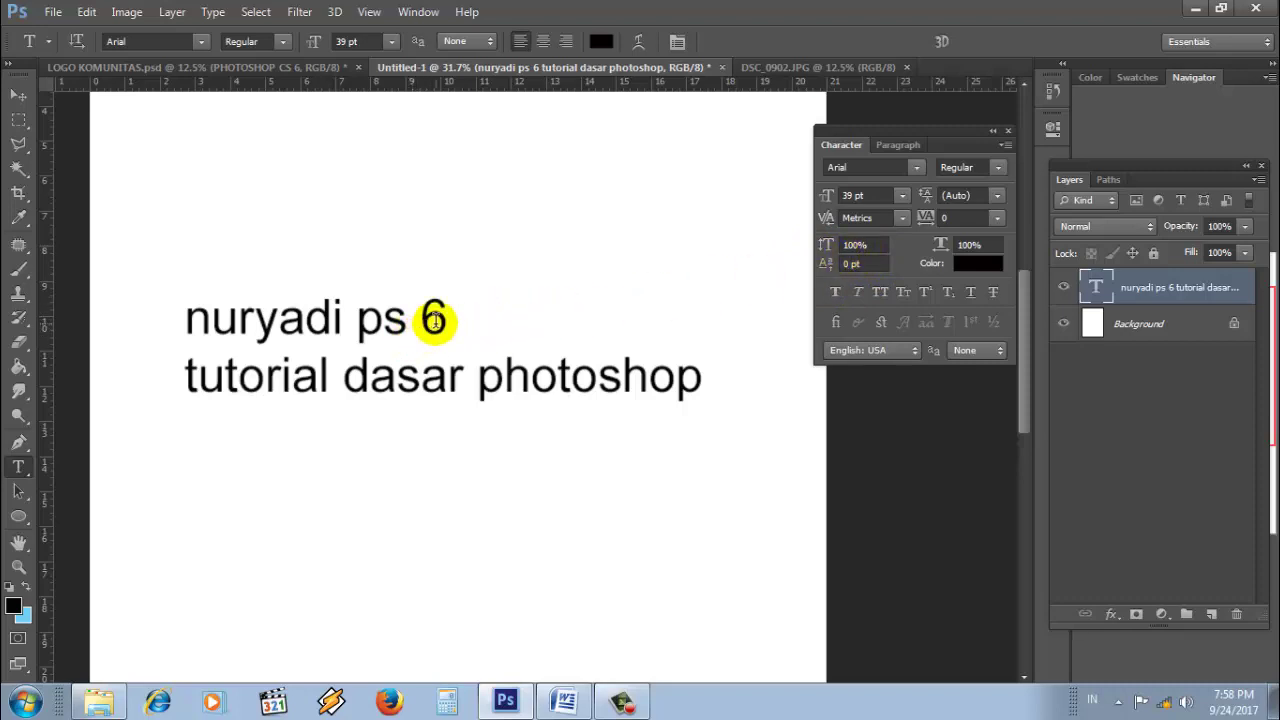
pyautogui.moveTo(197, 318); pyautogui.dragTo(445, 320)
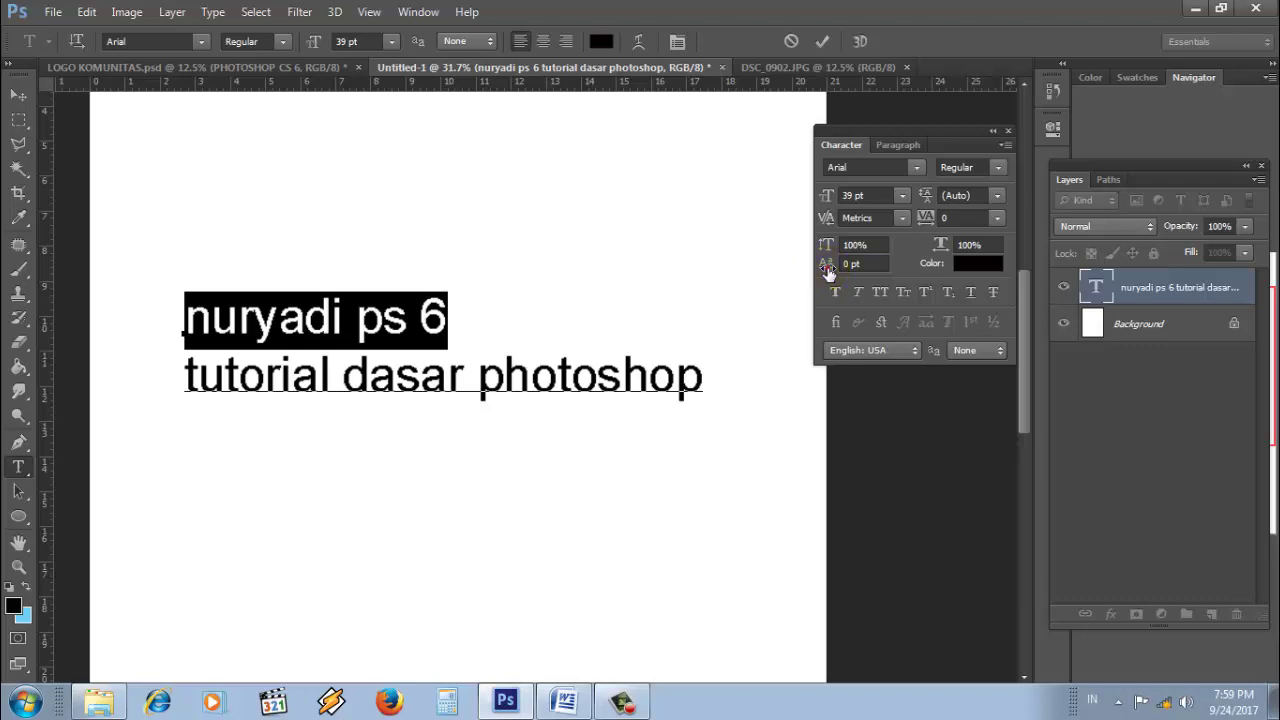
pyautogui.moveTo(828, 272); pyautogui.dragTo(818, 274)
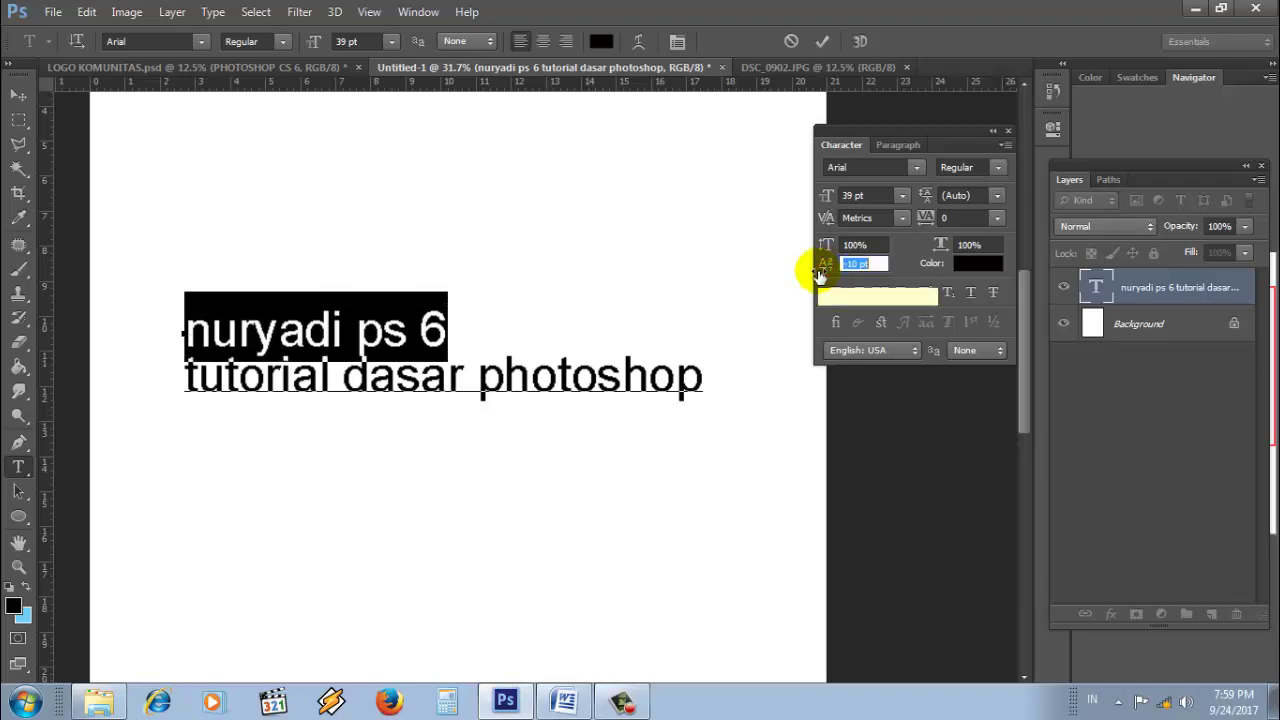
pyautogui.moveTo(818, 272)
pyautogui.mouseDown()
pyautogui.moveTo(866, 283)
pyautogui.moveTo(825, 281)
pyautogui.mouseUp()
pyautogui.doubleClick(850, 263)
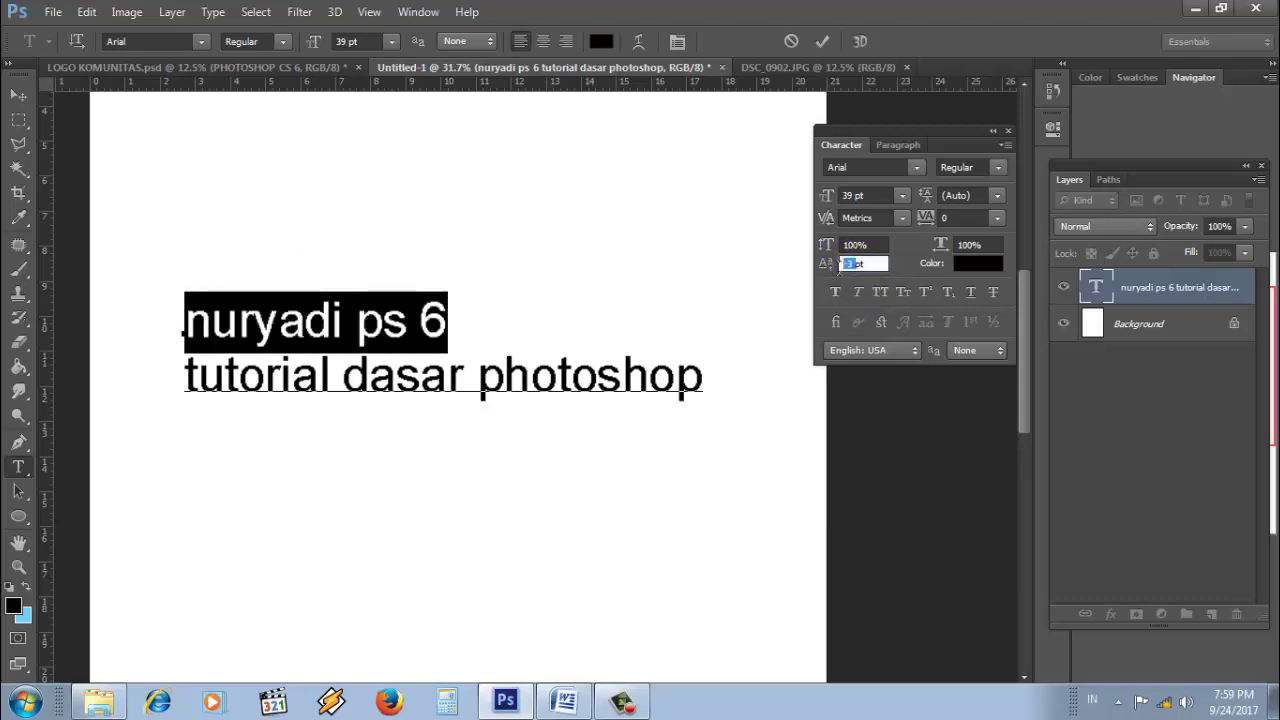
pyautogui.write('0')
pyautogui.press('Return')
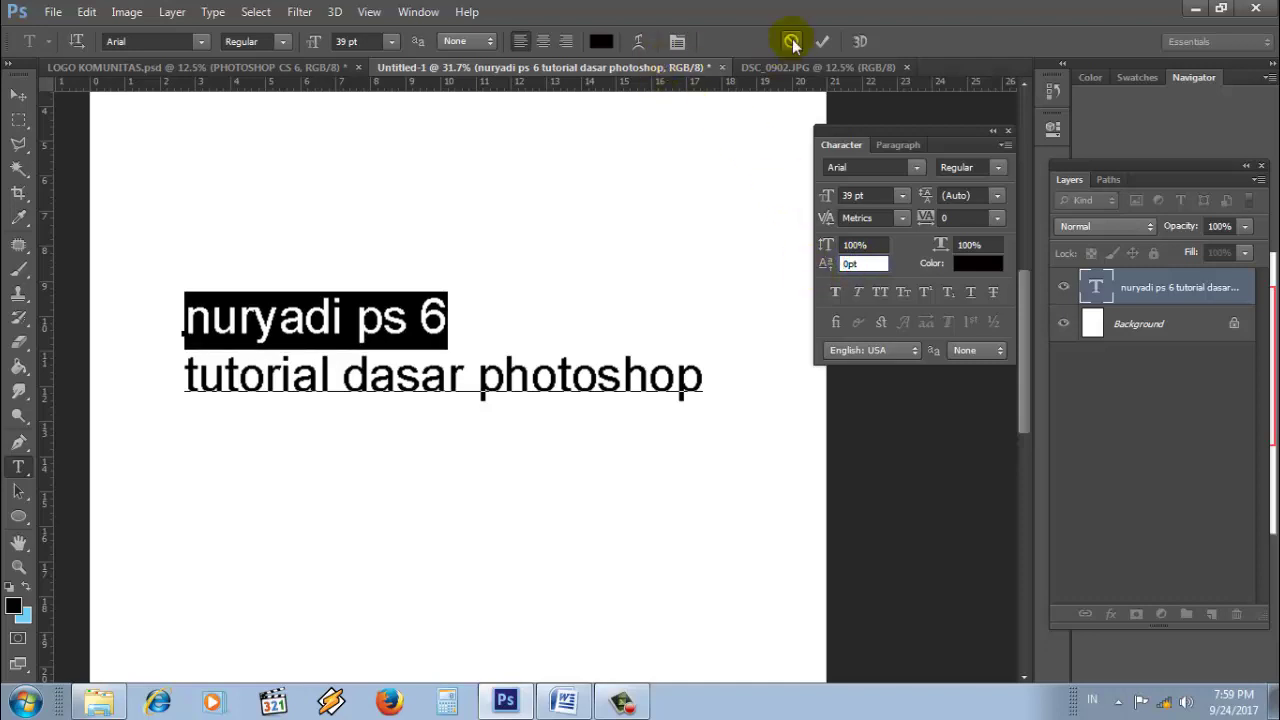
pyautogui.click(697, 378)
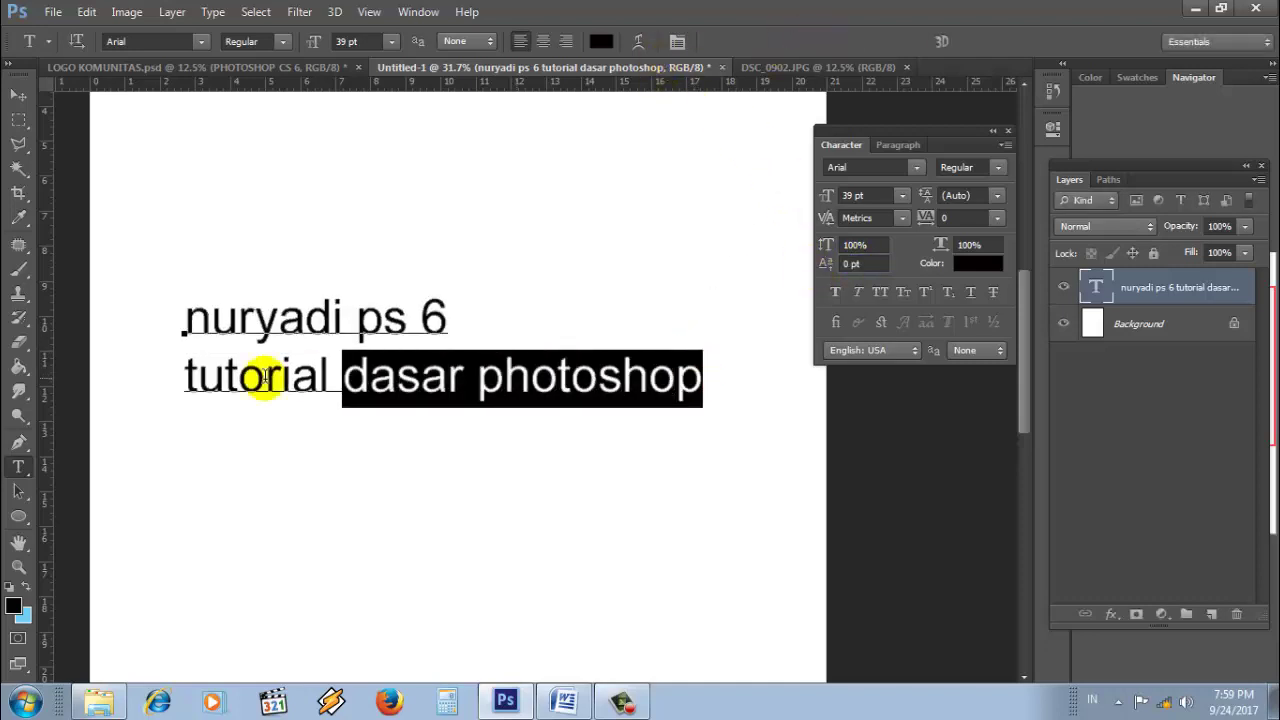
pyautogui.moveTo(700, 378); pyautogui.dragTo(166, 383)
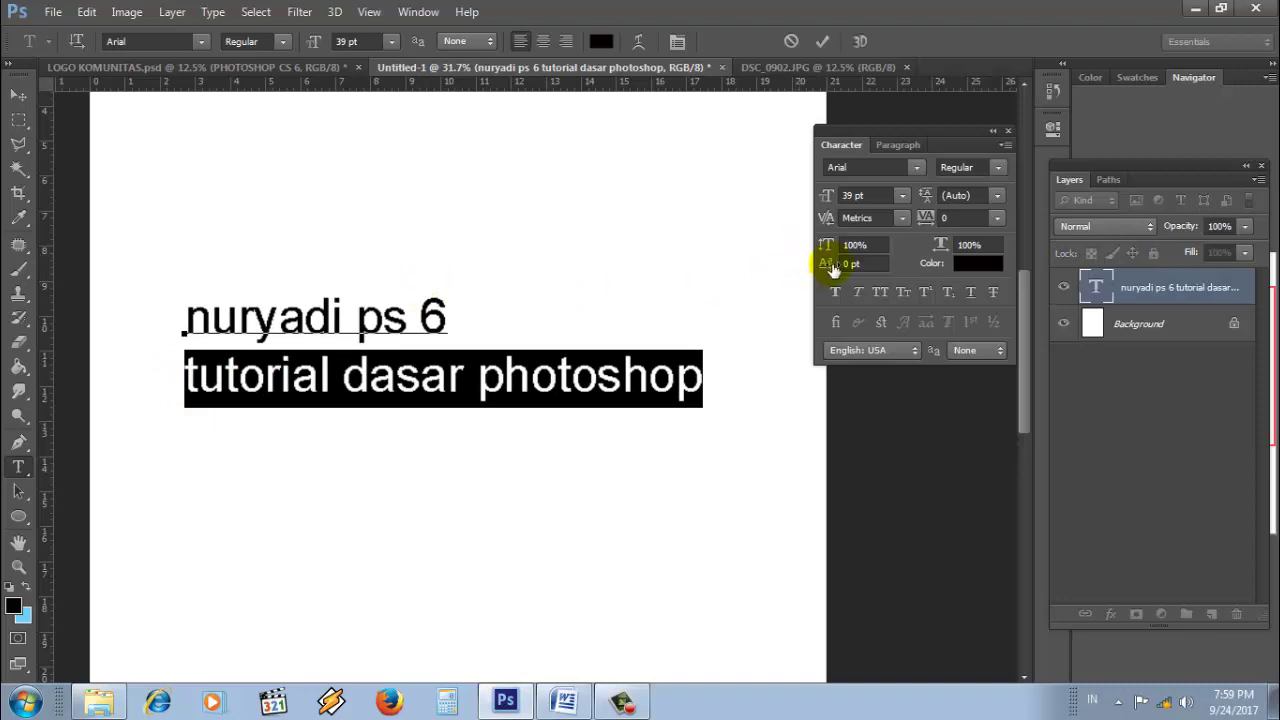
pyautogui.moveTo(833, 268)
pyautogui.mouseDown()
pyautogui.moveTo(852, 270)
pyautogui.moveTo(792, 284)
pyautogui.mouseUp()
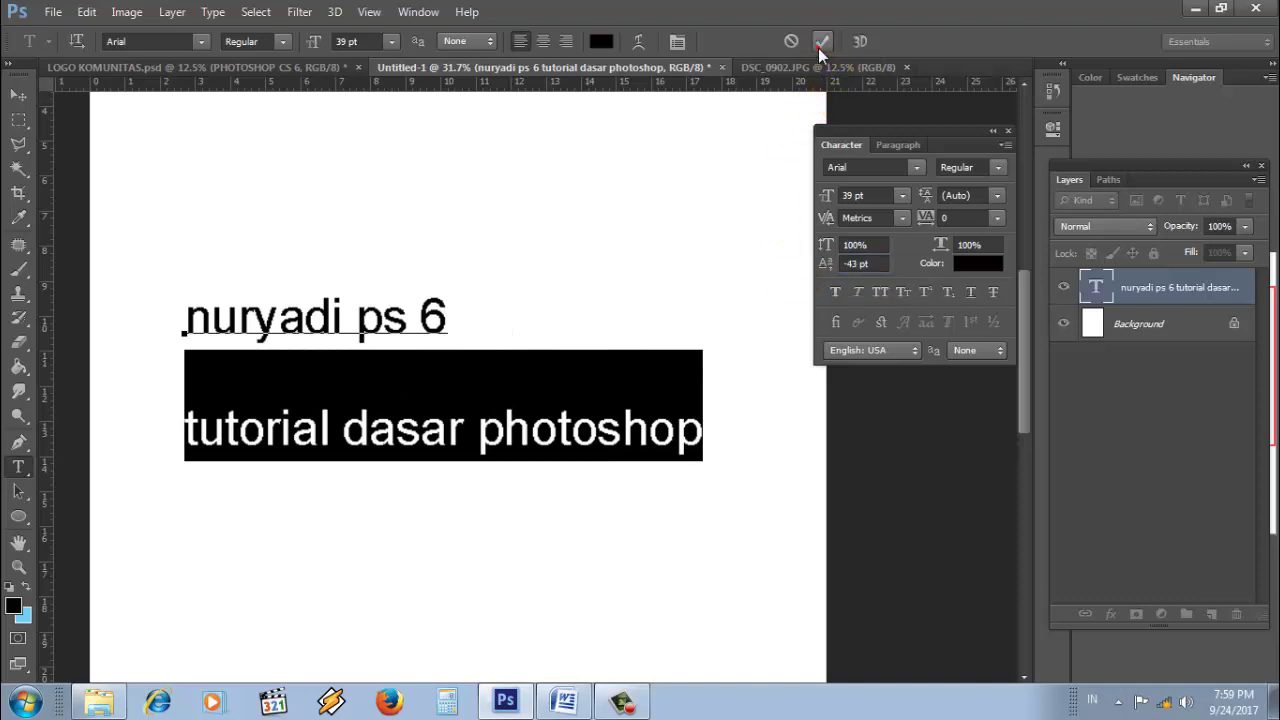
pyautogui.click(822, 41)
pyautogui.click(856, 264)
pyautogui.write('0')
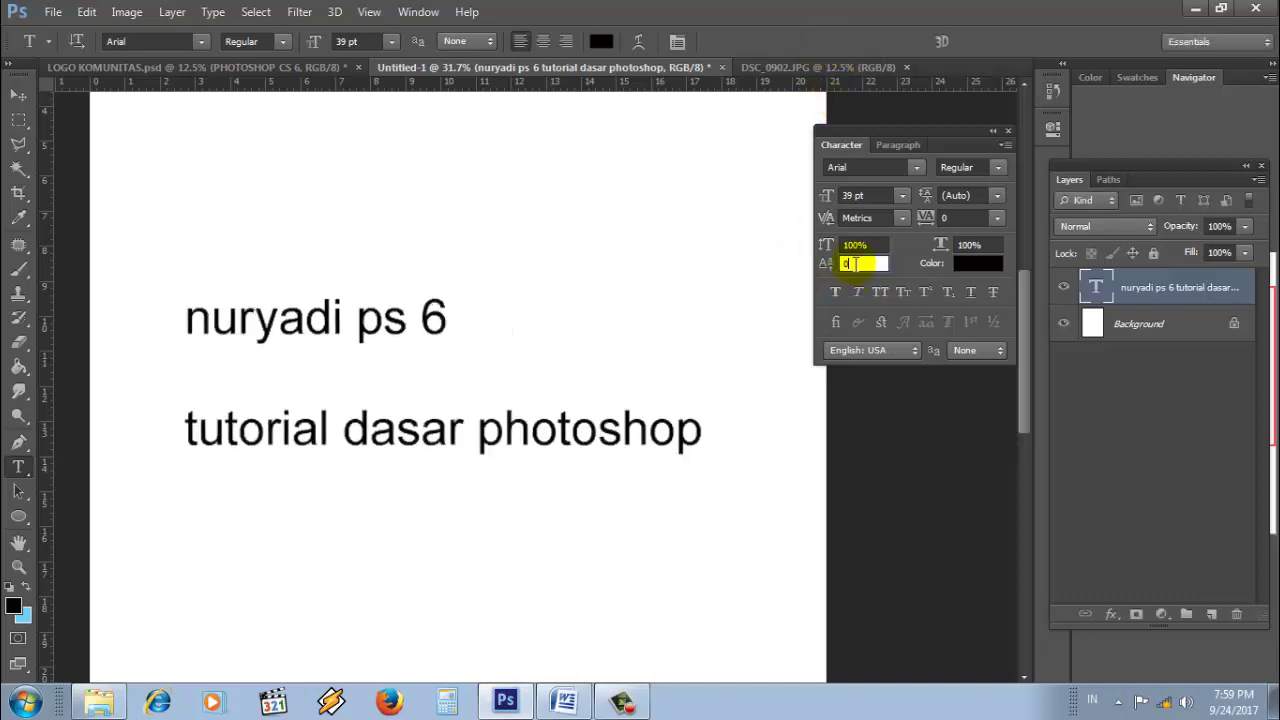
# Step: Reset the second line's baseline shift, add an empty 'Layer 1' text layer, and recommit the unchanged title
pyautogui.click(694, 434)
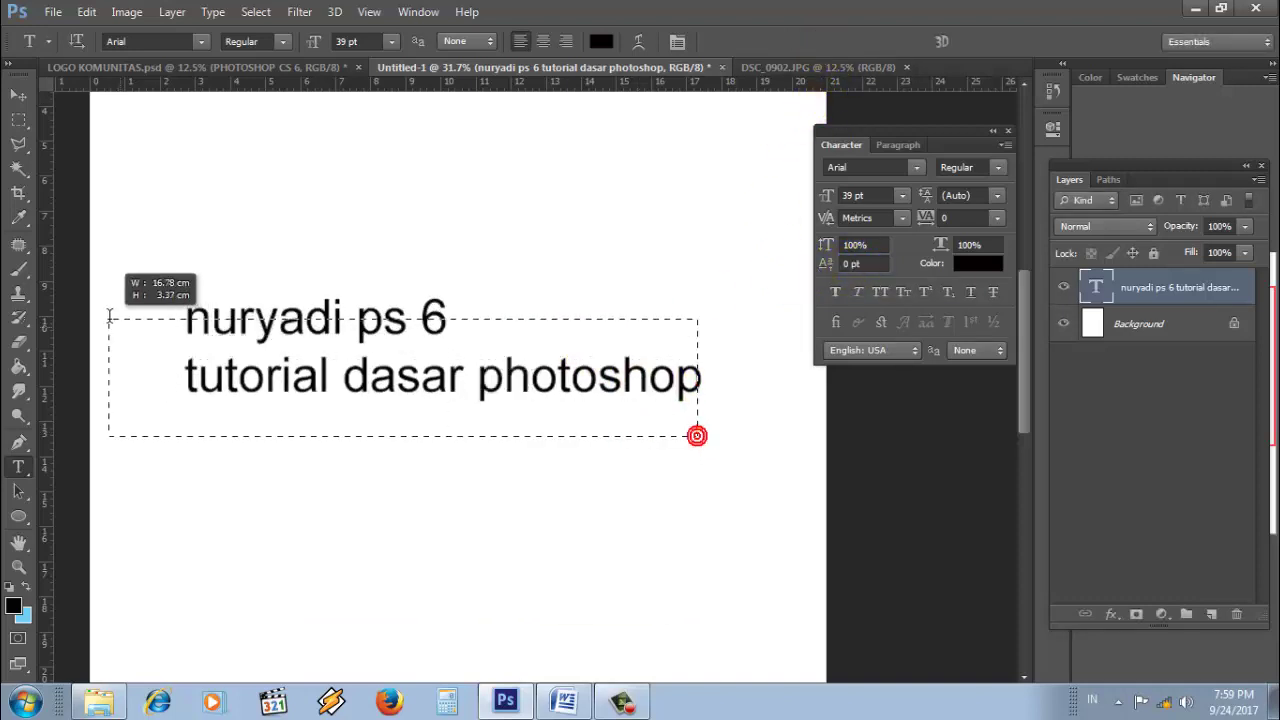
pyautogui.click(180, 315)
pyautogui.click(822, 42)
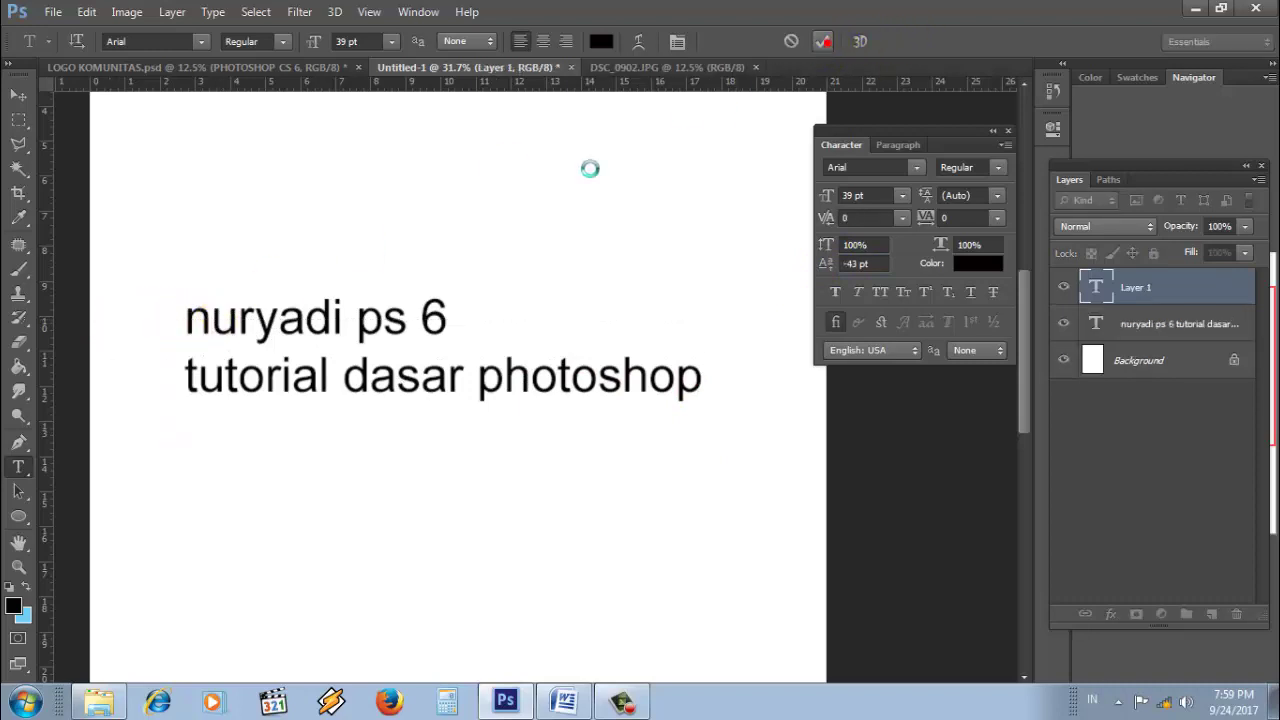
pyautogui.click(200, 314)
pyautogui.moveTo(186, 320); pyautogui.dragTo(706, 390)
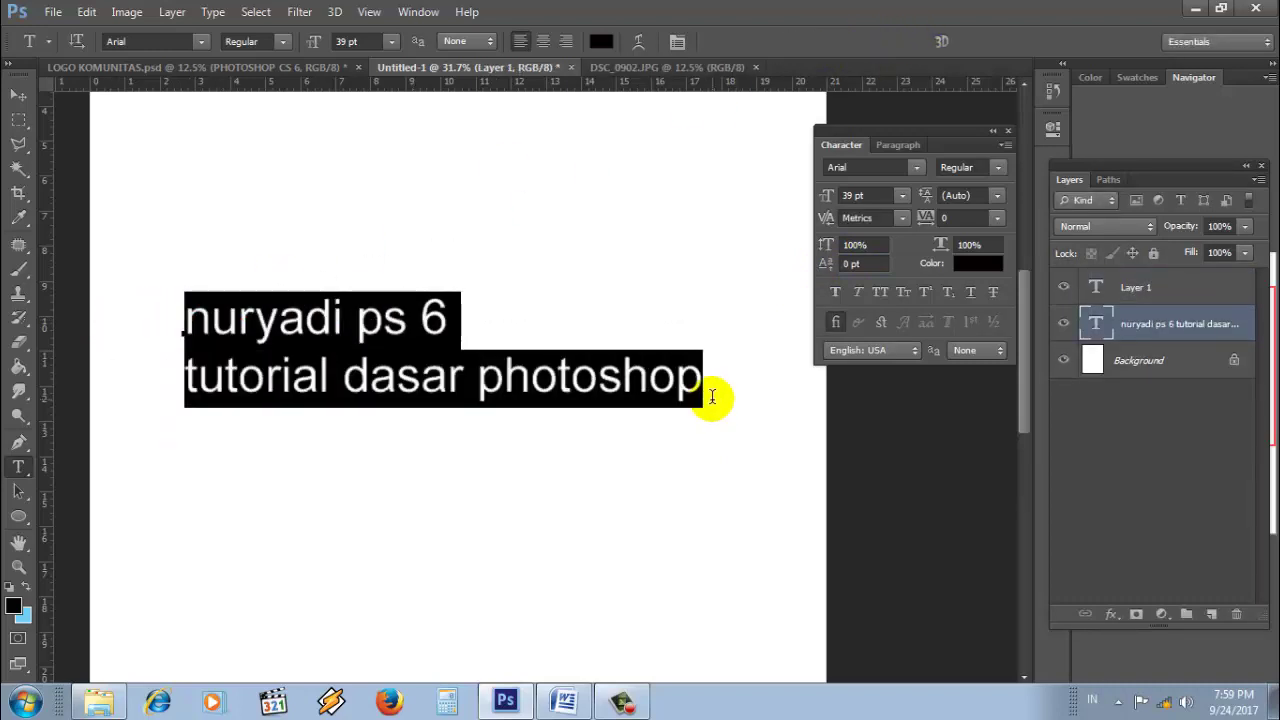
pyautogui.click(822, 42)
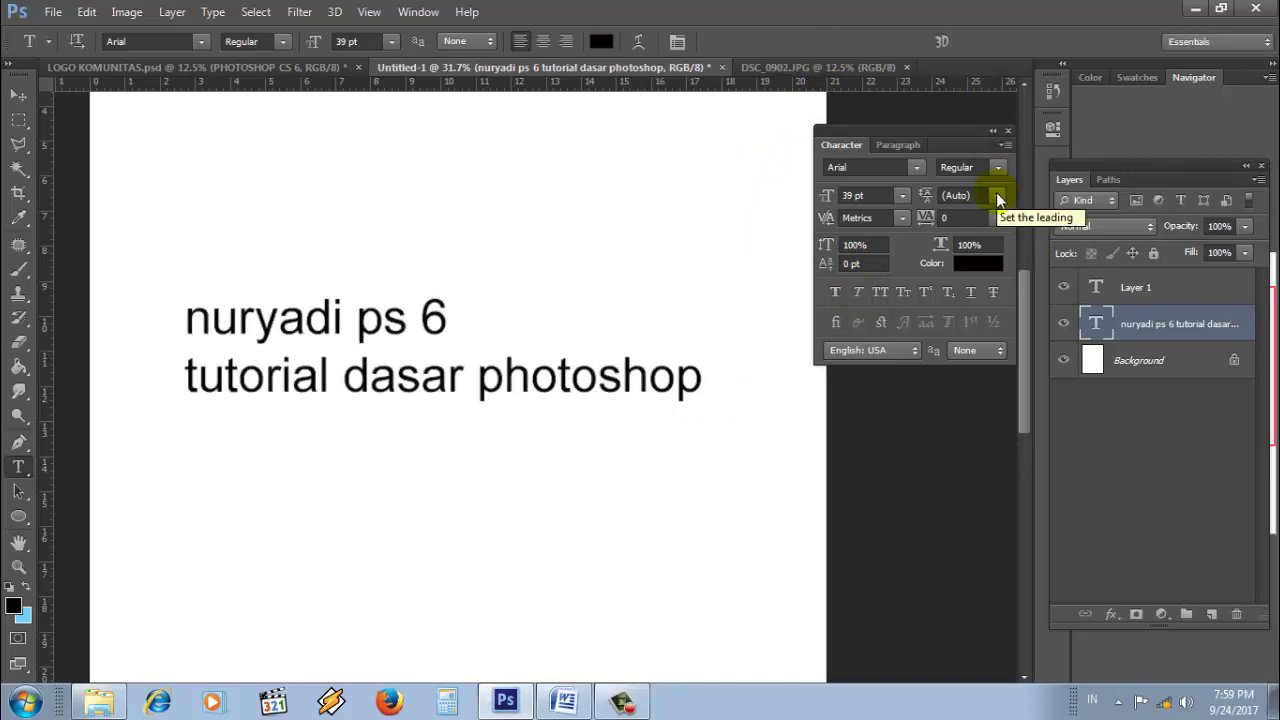
# Step: Set the title lines' leading to 14 pt, then widen their line spacing
pyautogui.moveTo(700, 380); pyautogui.dragTo(124, 312)
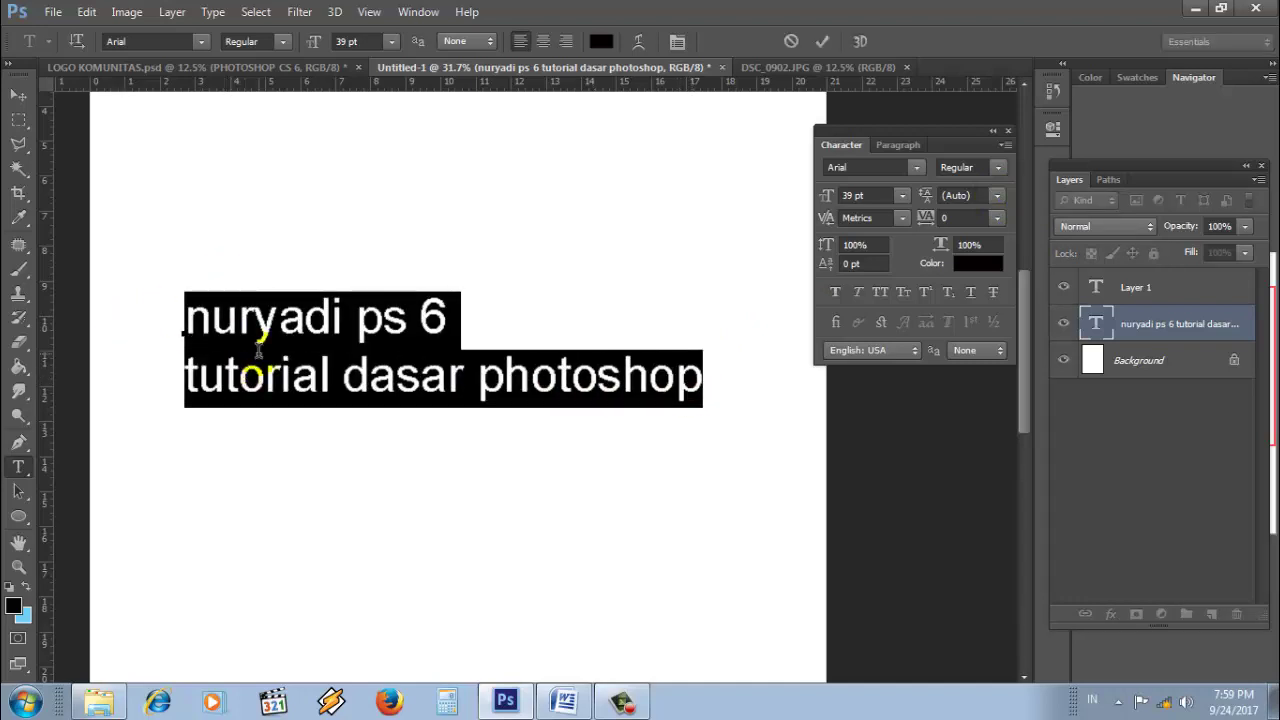
pyautogui.click(997, 196)
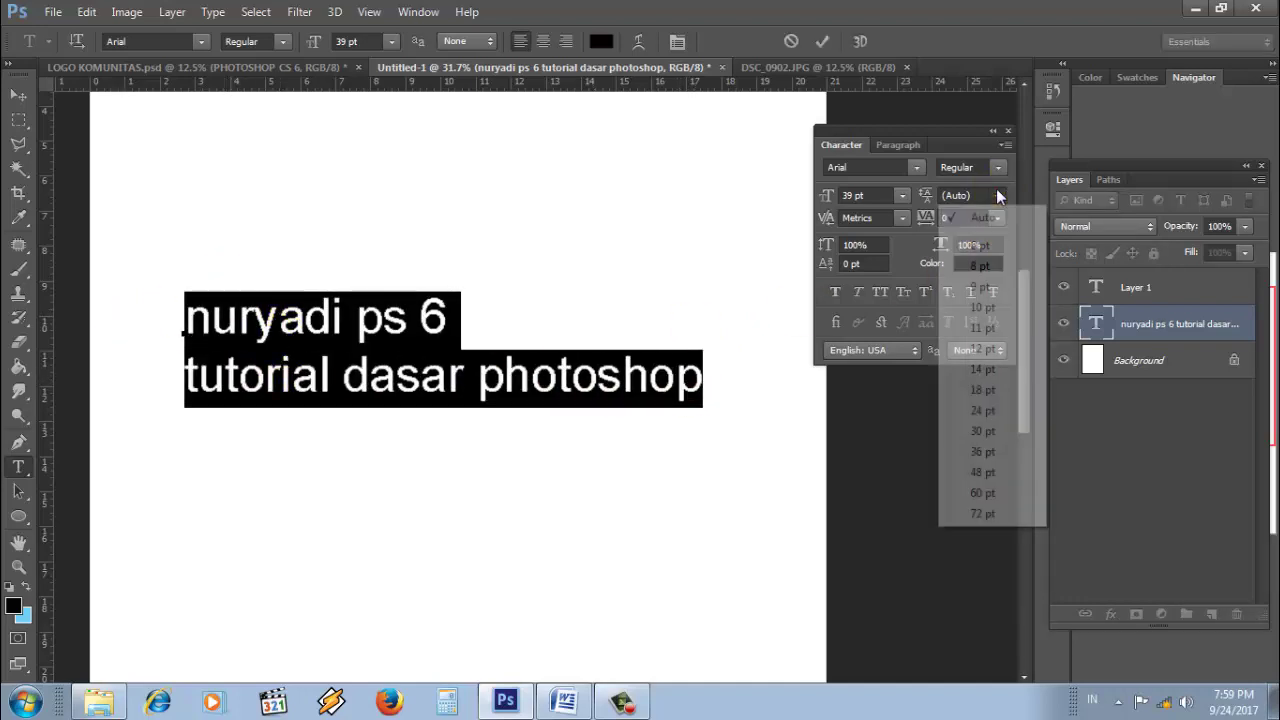
pyautogui.click(980, 379)
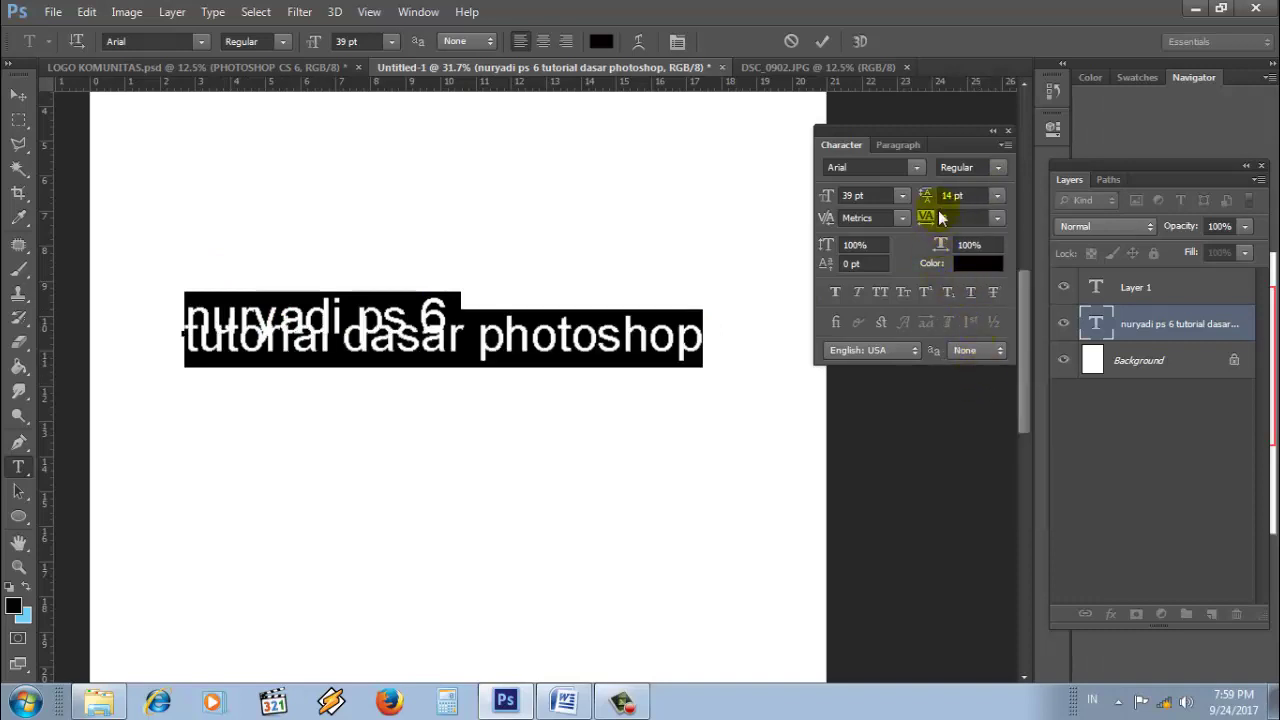
pyautogui.moveTo(926, 200); pyautogui.dragTo(972, 211)
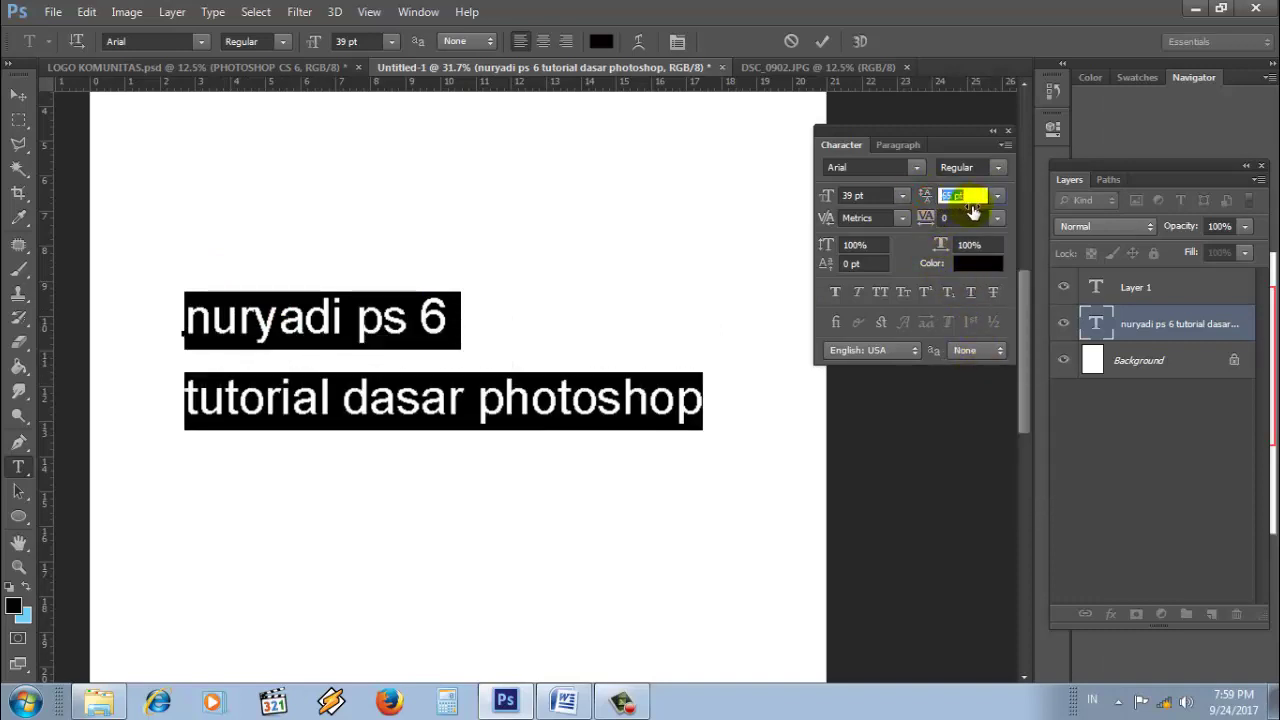
pyautogui.scroll(-10, 965, 200)
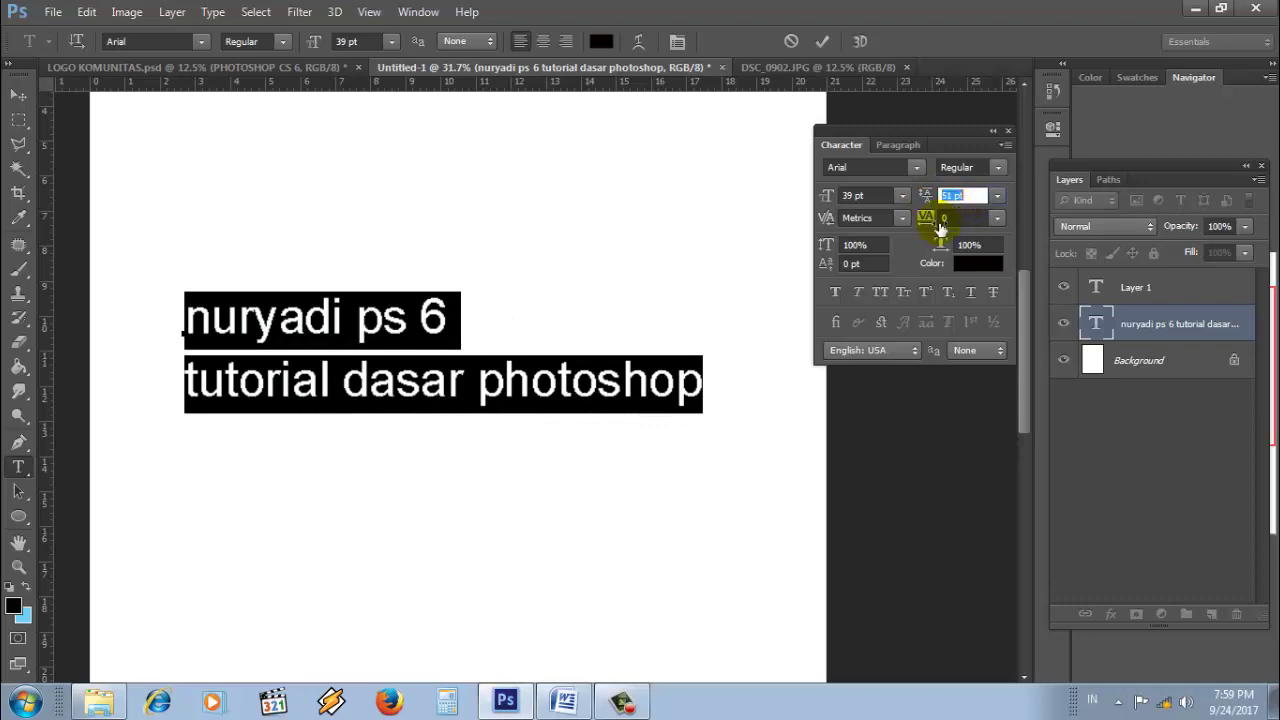
# Step: Add a third line 'hufhughughug' after photoshop and give all three lines 55 pt leading
pyautogui.click(702, 385)
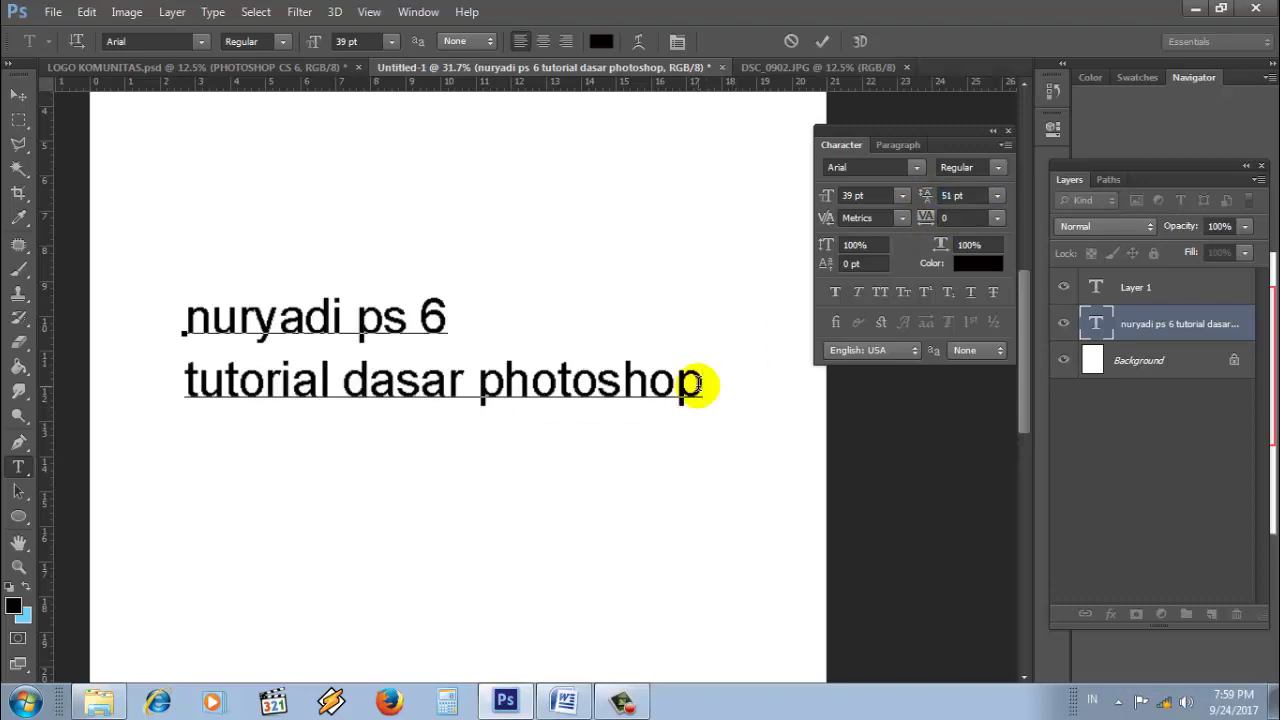
pyautogui.write('hufhughughug')
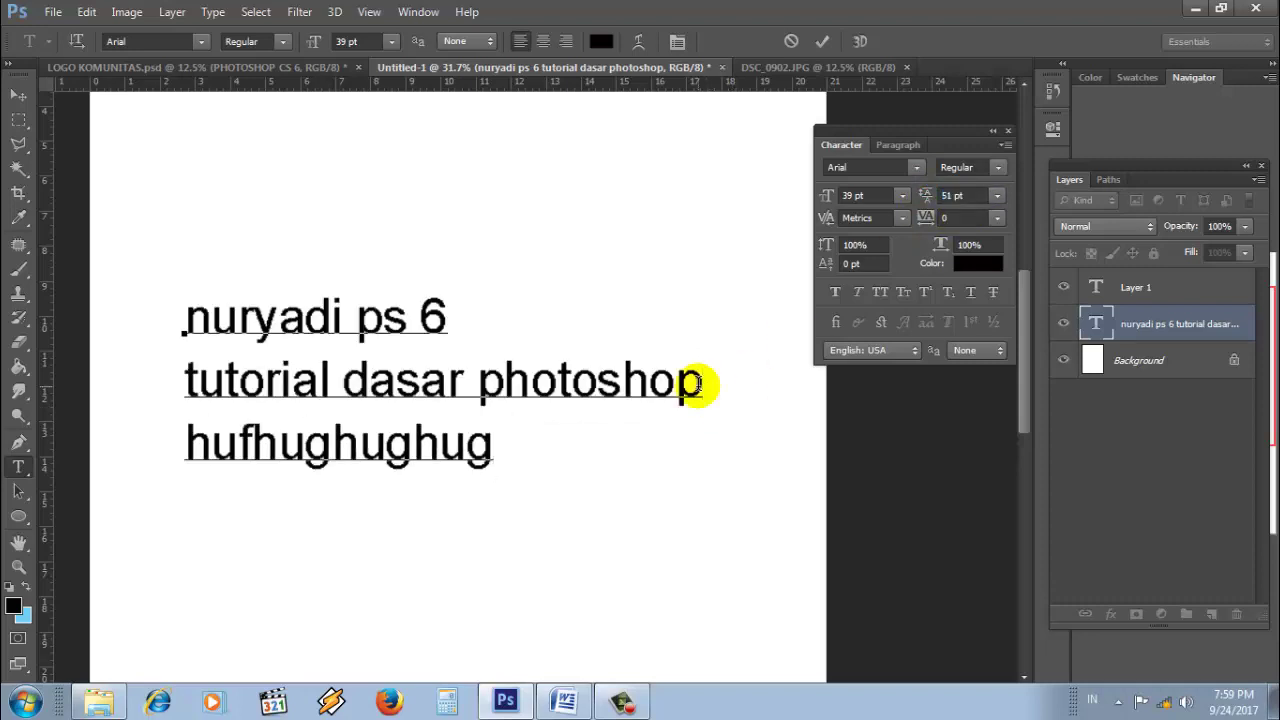
pyautogui.moveTo(490, 448); pyautogui.dragTo(180, 300)
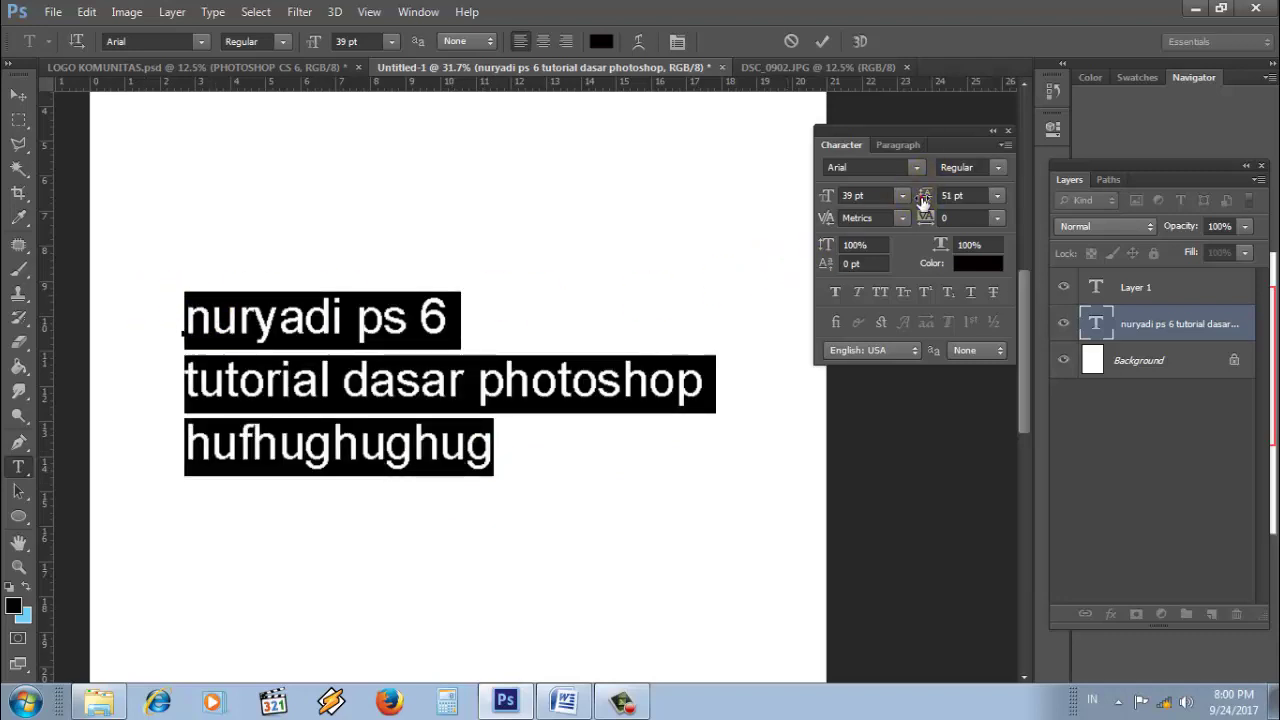
pyautogui.moveTo(922, 200); pyautogui.dragTo(903, 206)
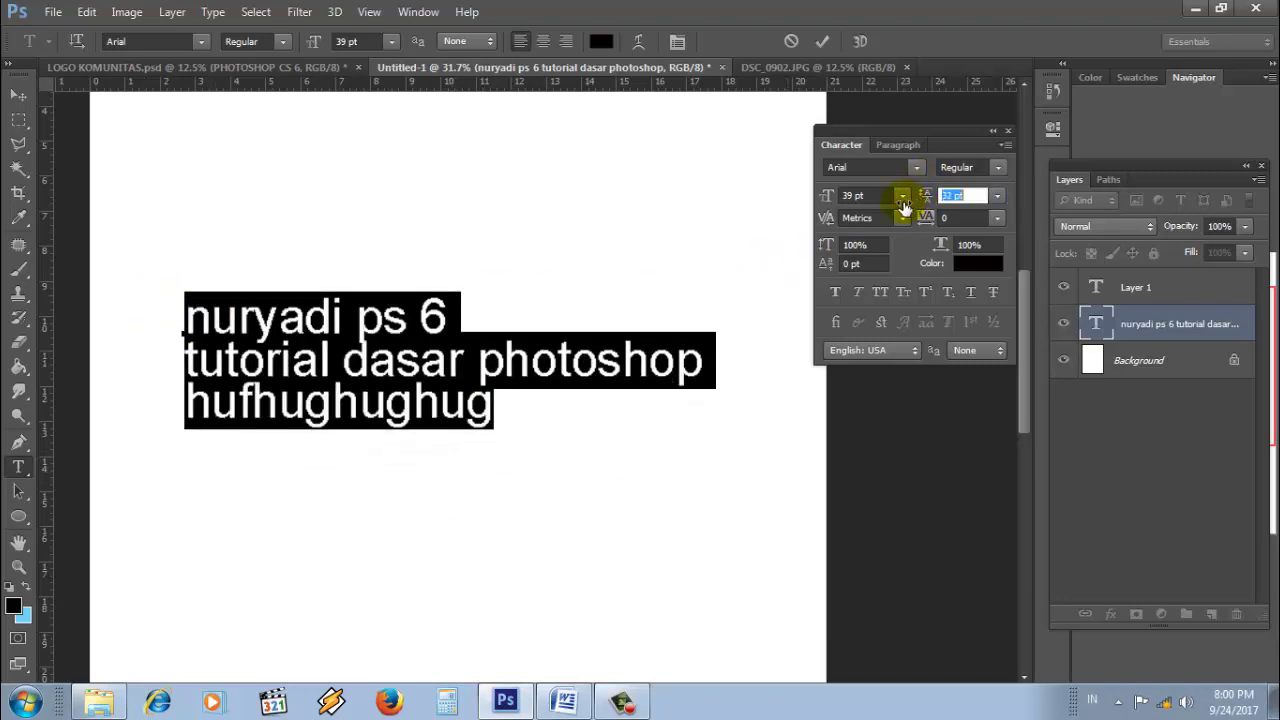
pyautogui.write('55')
pyautogui.press('Return')
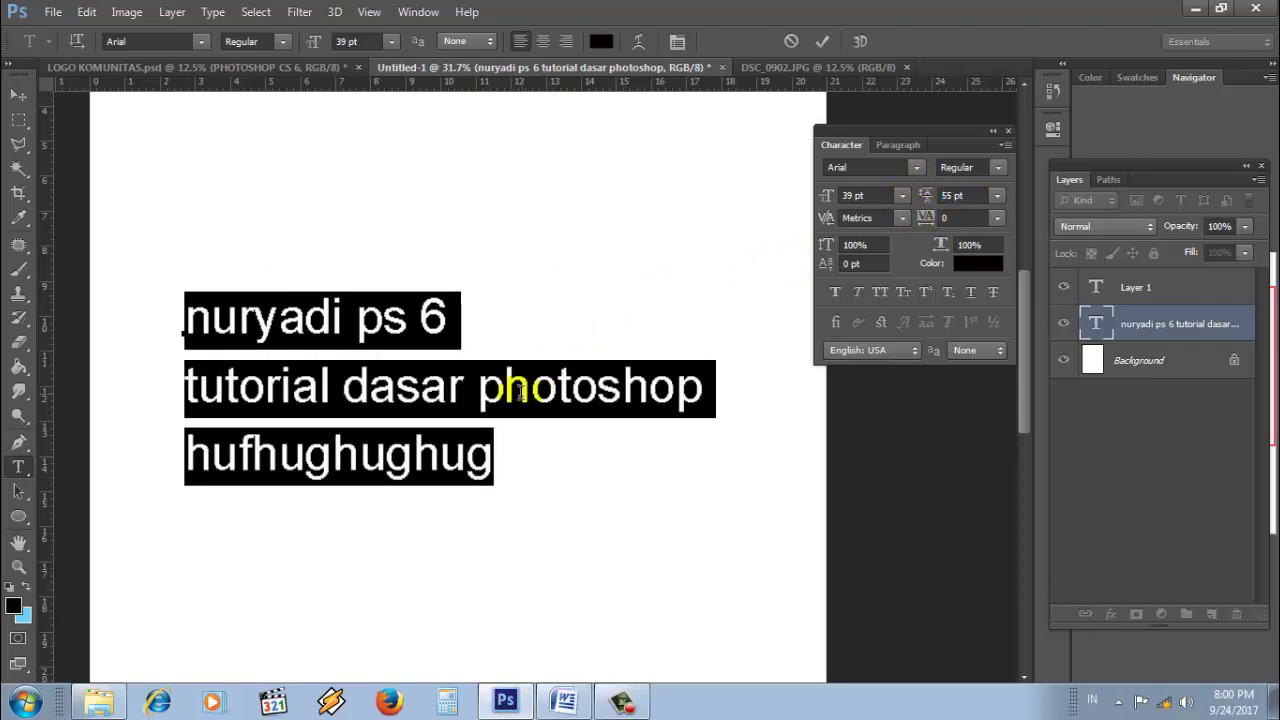
# Step: Set the three lines' leading to Auto and commit the text
pyautogui.doubleClick(500, 453)
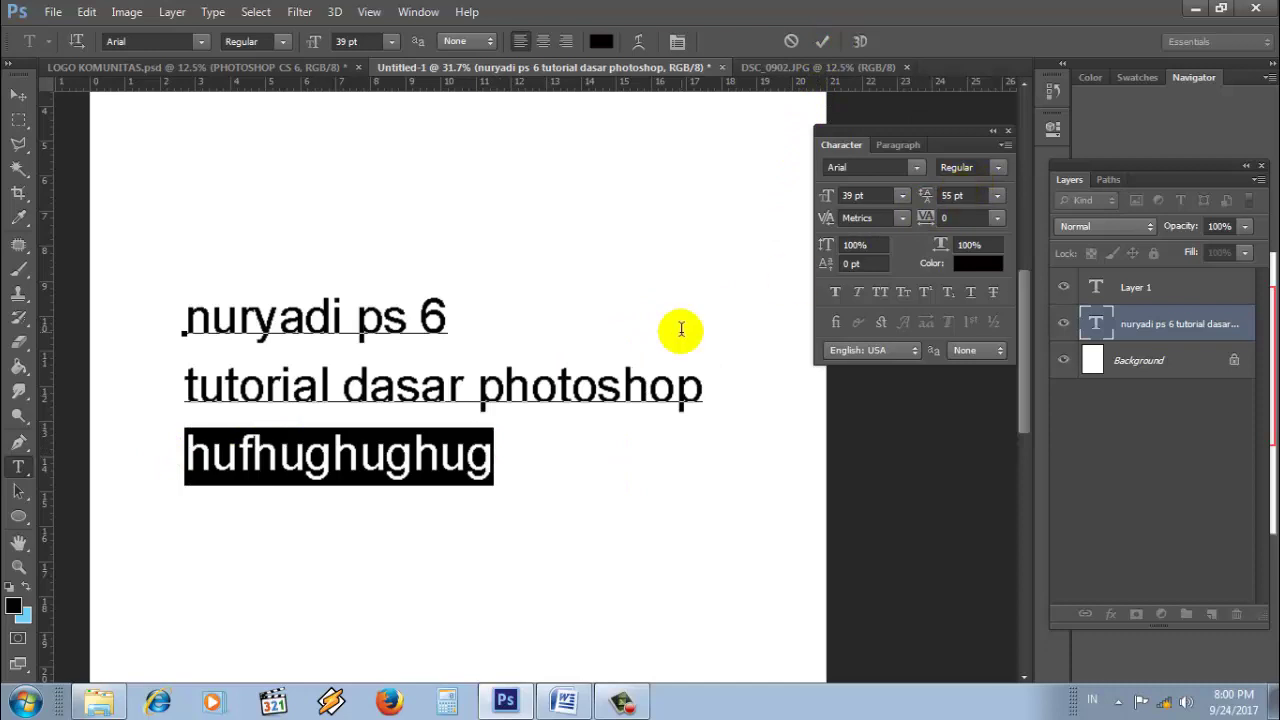
pyautogui.moveTo(489, 463)
pyautogui.mouseDown()
pyautogui.moveTo(304, 318)
pyautogui.moveTo(143, 286)
pyautogui.mouseUp()
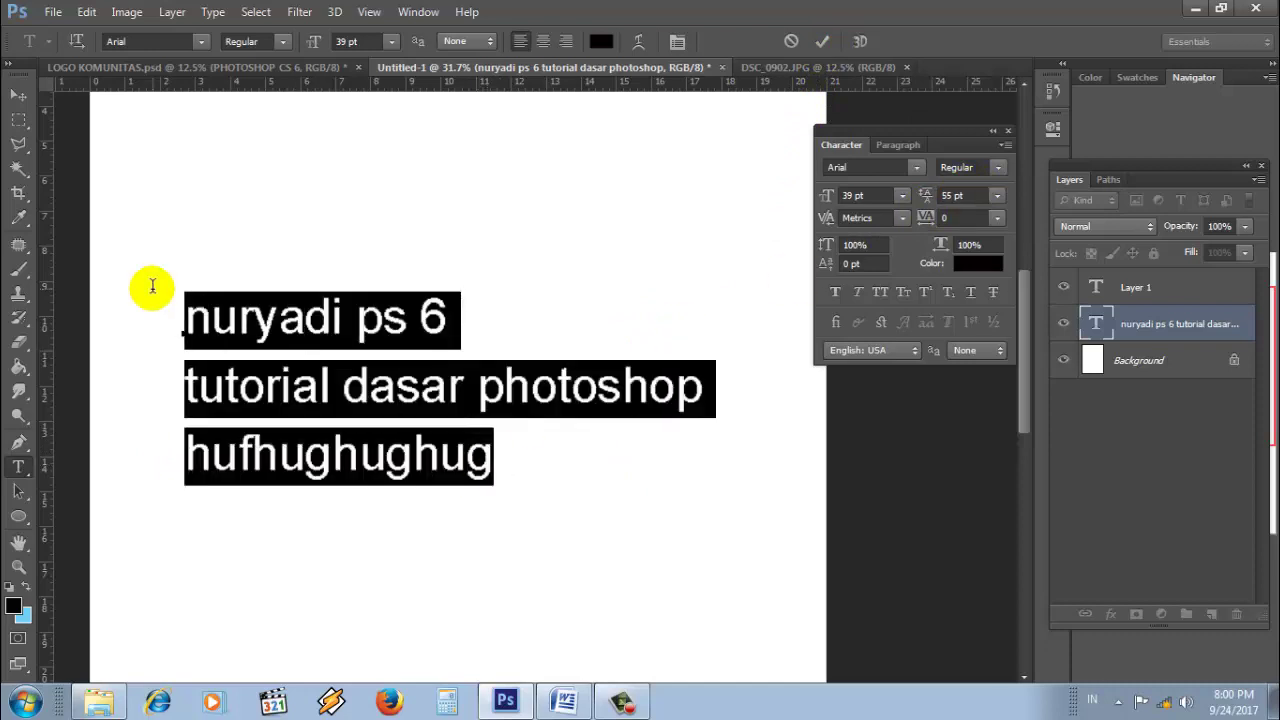
pyautogui.click(997, 195)
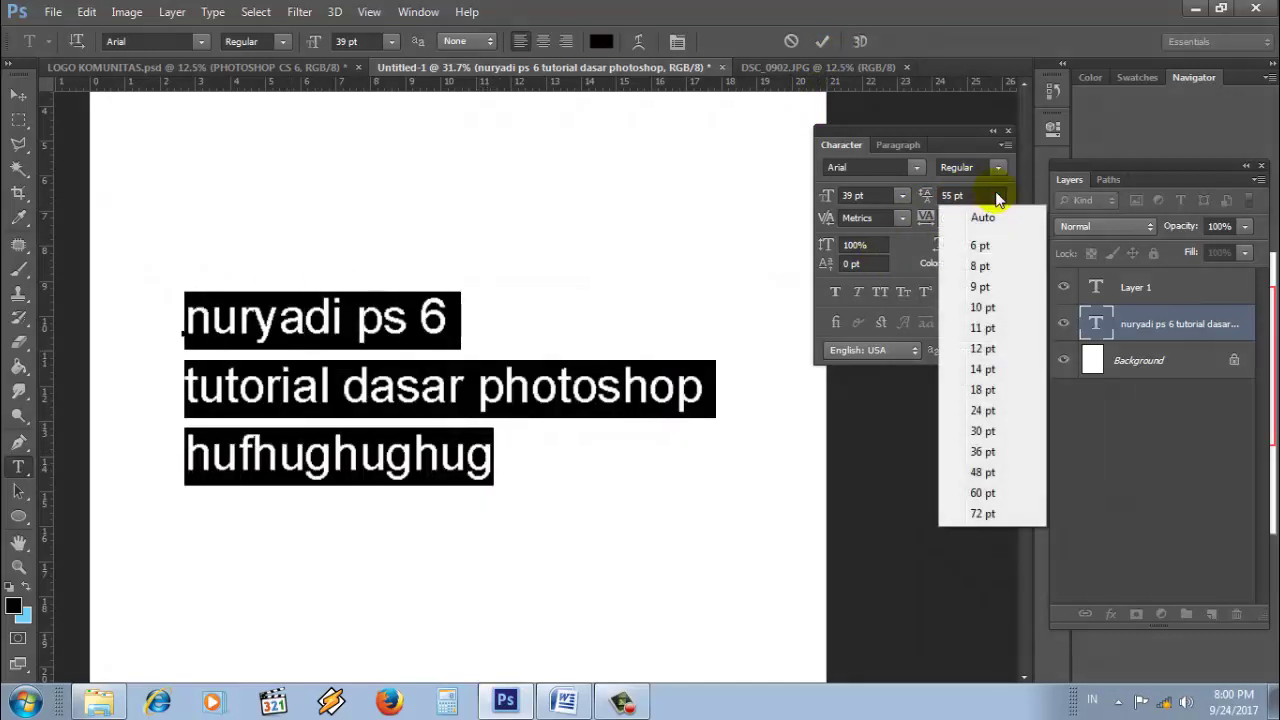
pyautogui.click(983, 217)
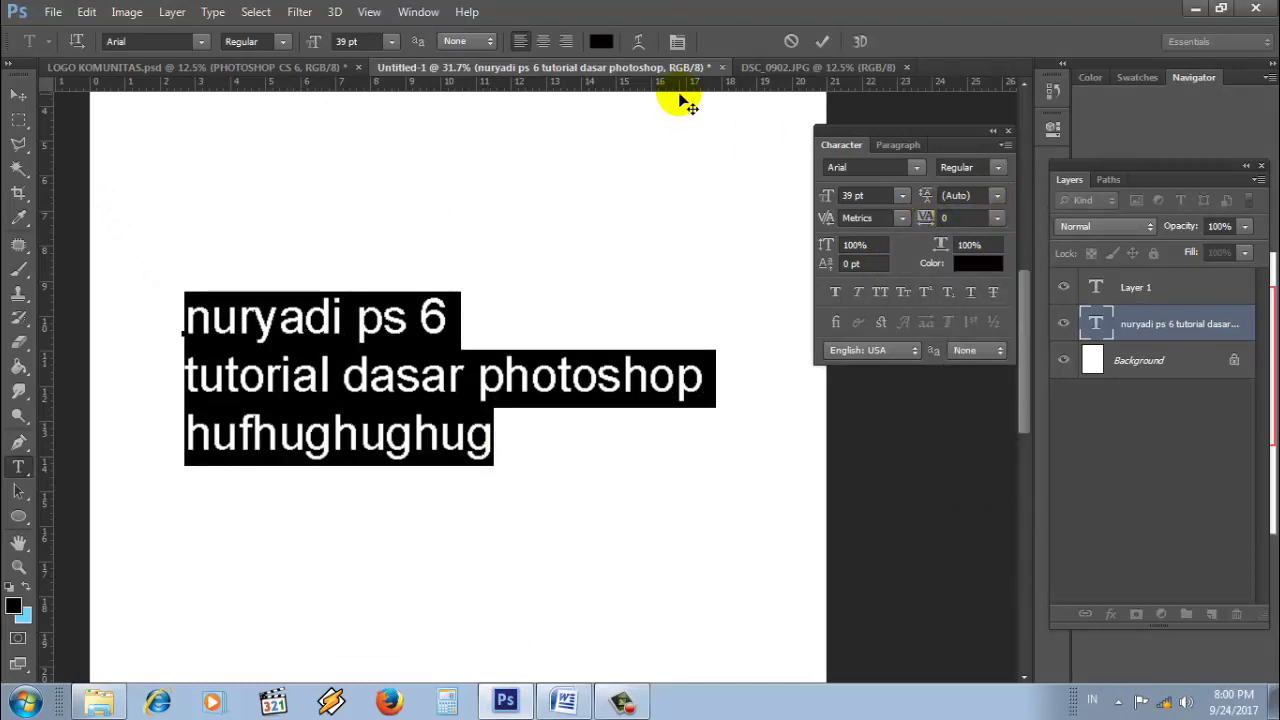
pyautogui.click(822, 41)
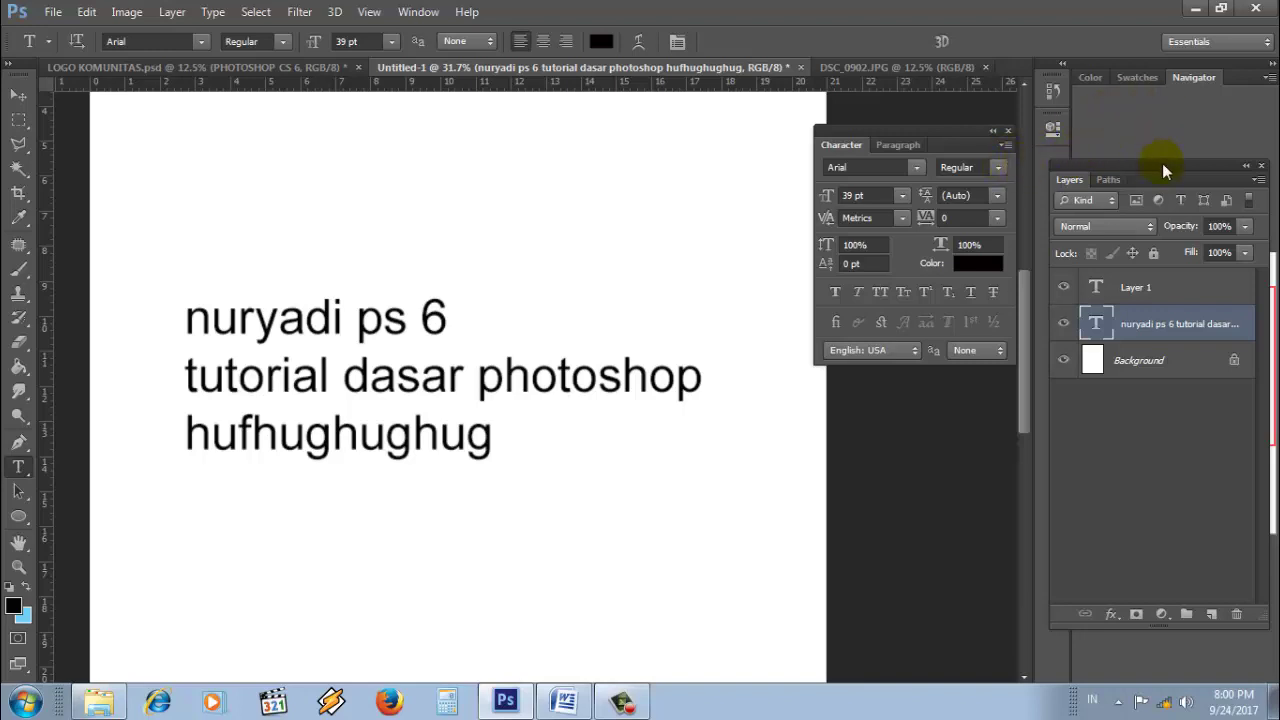
# Step: Regroup the Layers and Character panels side by side with the Navigator floating beside them
pyautogui.moveTo(1165, 167)
pyautogui.mouseDown()
pyautogui.moveTo(1040, 150)
pyautogui.moveTo(1078, 174)
pyautogui.mouseUp()
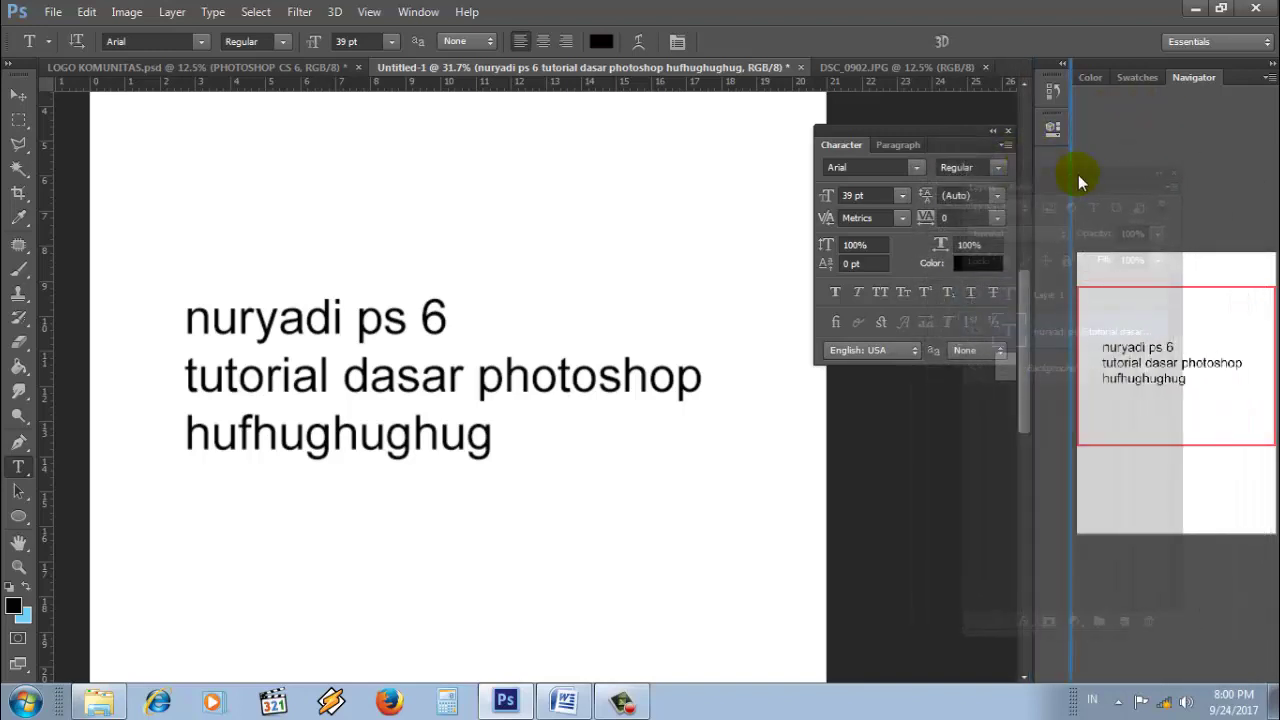
pyautogui.moveTo(1189, 73)
pyautogui.mouseDown()
pyautogui.moveTo(1008, 126)
pyautogui.moveTo(727, 122)
pyautogui.moveTo(742, 110)
pyautogui.mouseUp()
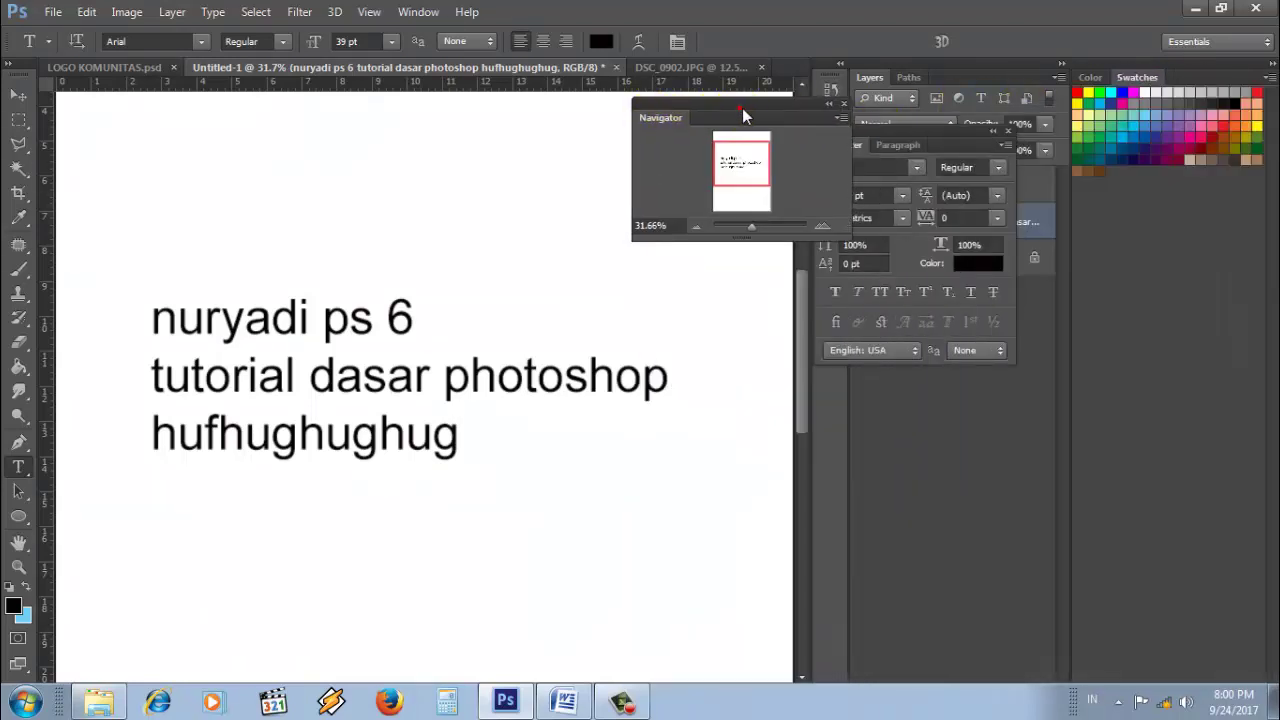
pyautogui.moveTo(930, 148); pyautogui.dragTo(1156, 228)
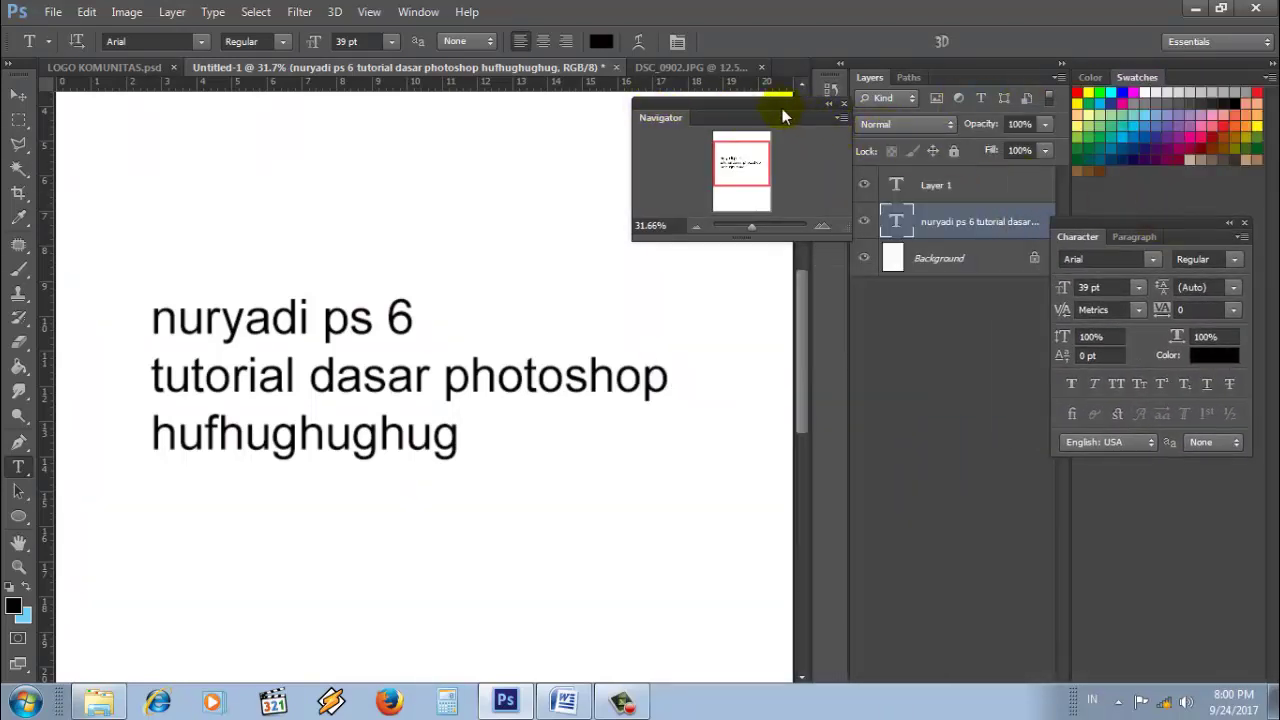
pyautogui.moveTo(782, 110); pyautogui.dragTo(920, 337)
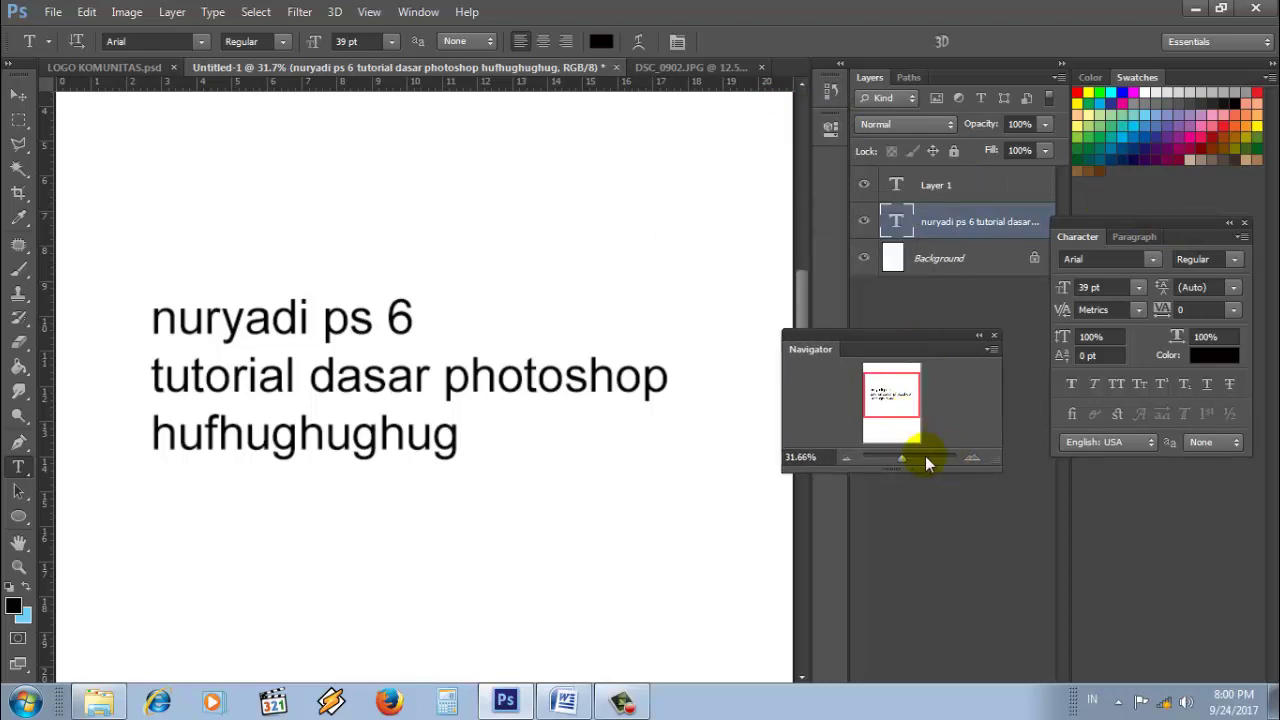
# Step: Zoom in to about 58% and pan over the text, then zoom back out to 29% and recentre
pyautogui.moveTo(901, 458); pyautogui.dragTo(906, 458)
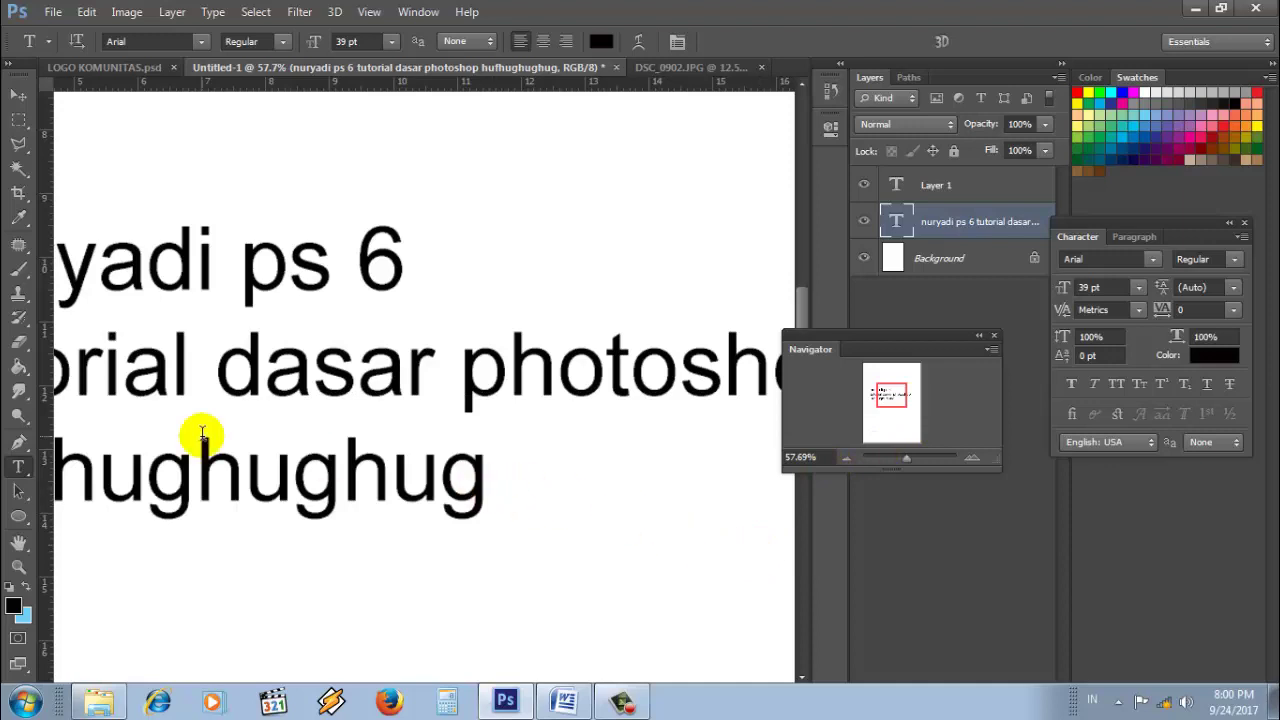
pyautogui.click(18, 543)
pyautogui.moveTo(150, 488); pyautogui.dragTo(345, 513)
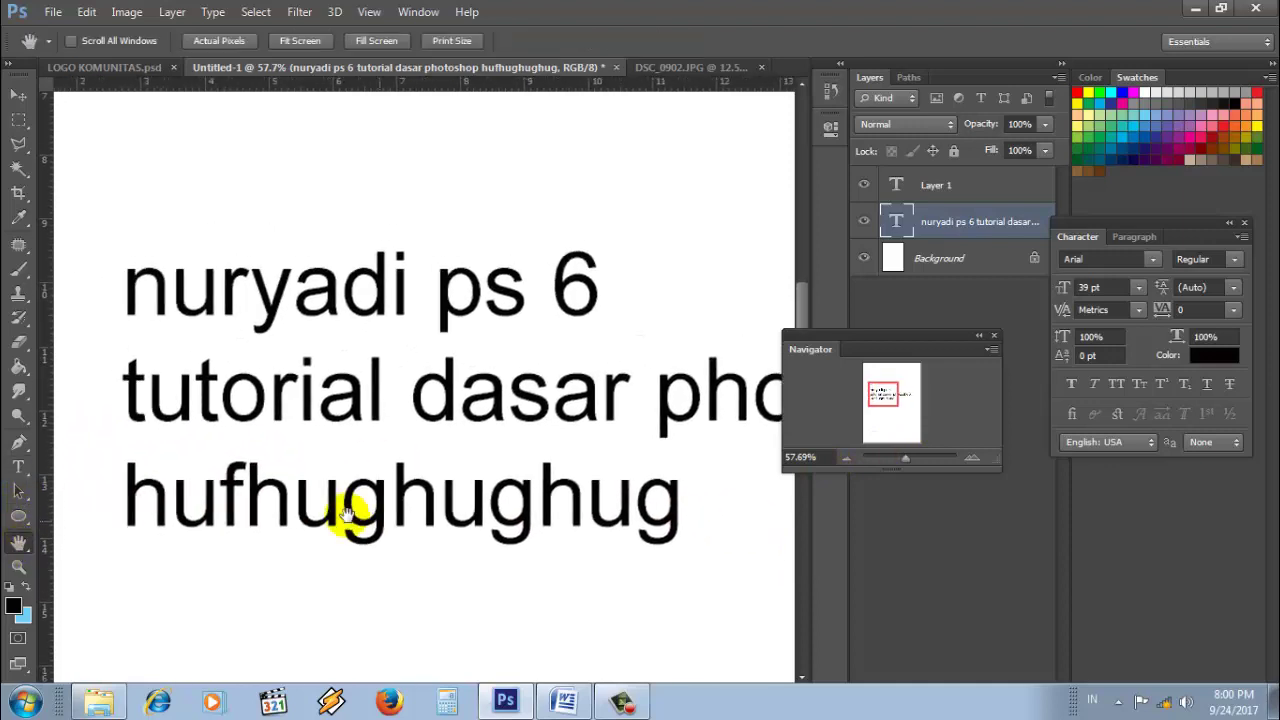
pyautogui.moveTo(906, 458); pyautogui.dragTo(903, 459)
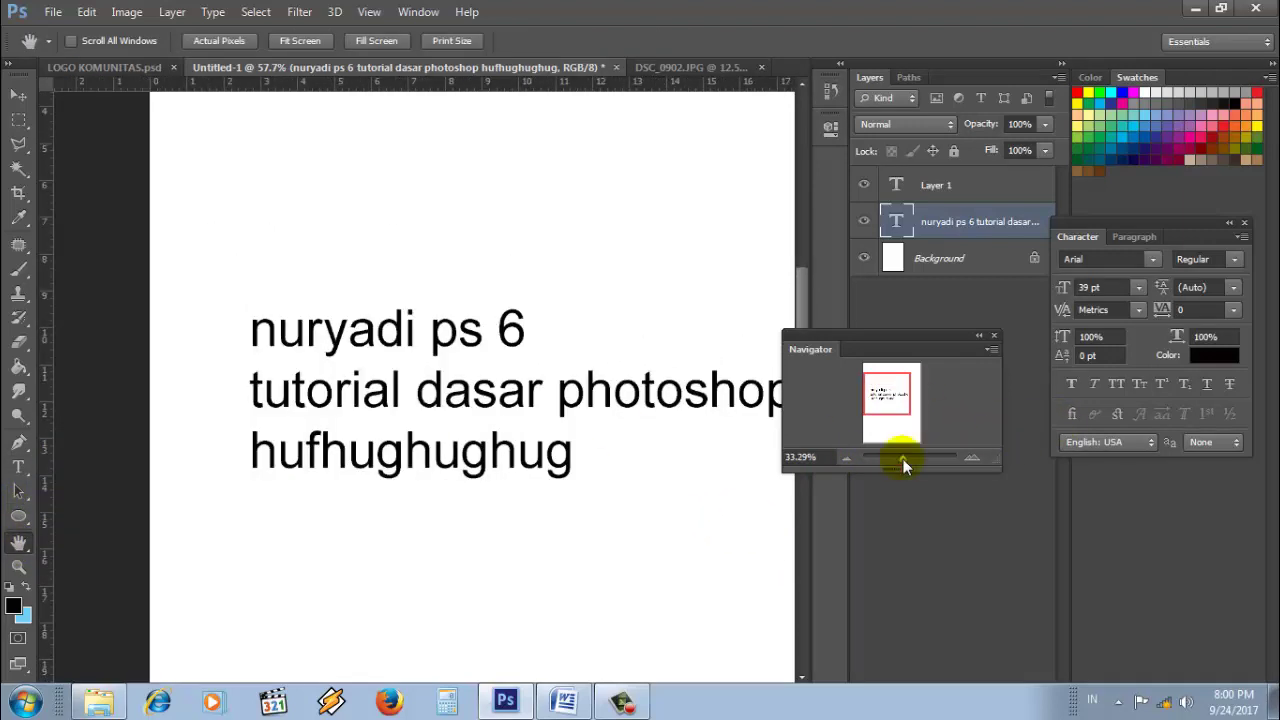
pyautogui.moveTo(708, 517); pyautogui.dragTo(642, 520)
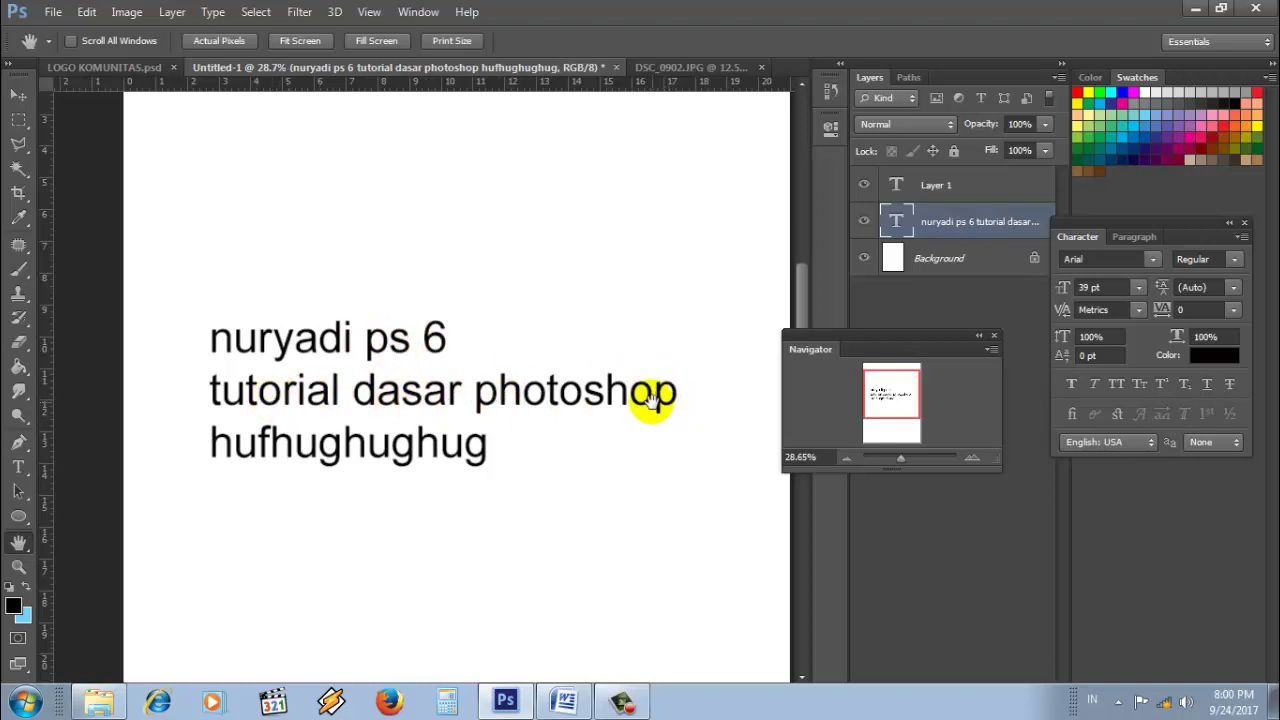
pyautogui.click(22, 469)
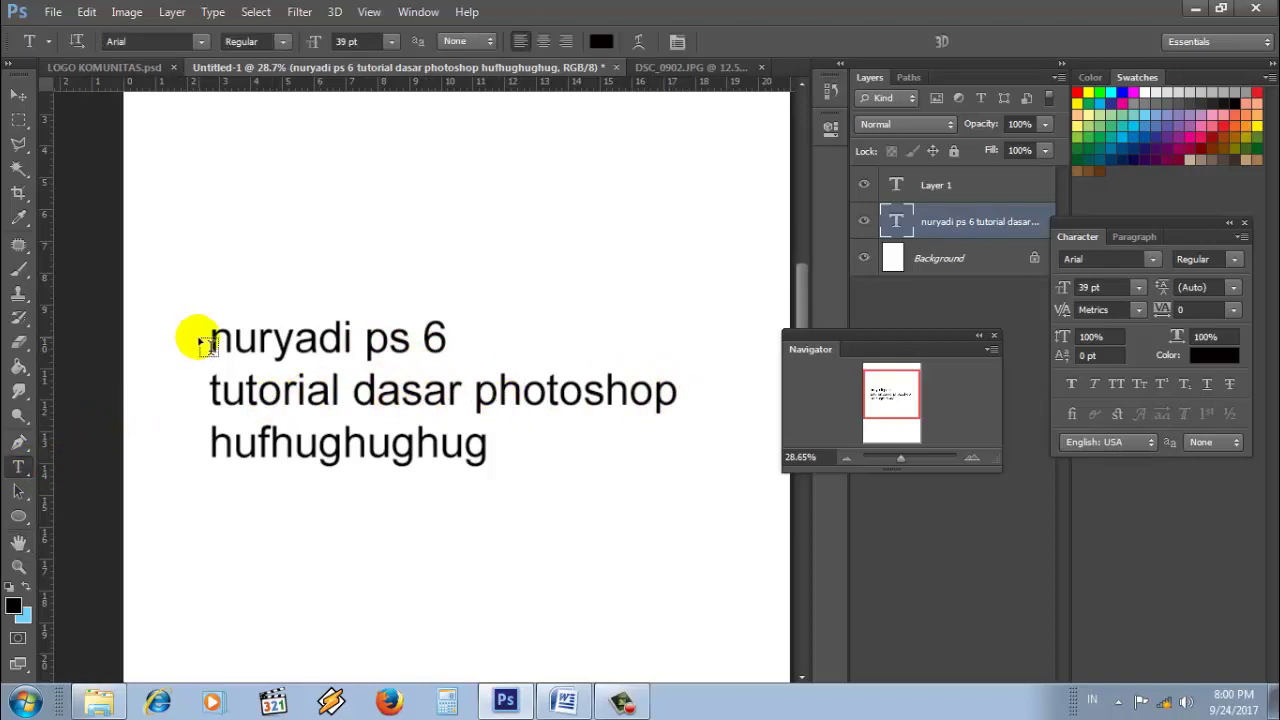
pyautogui.moveTo(206, 337); pyautogui.dragTo(480, 340)
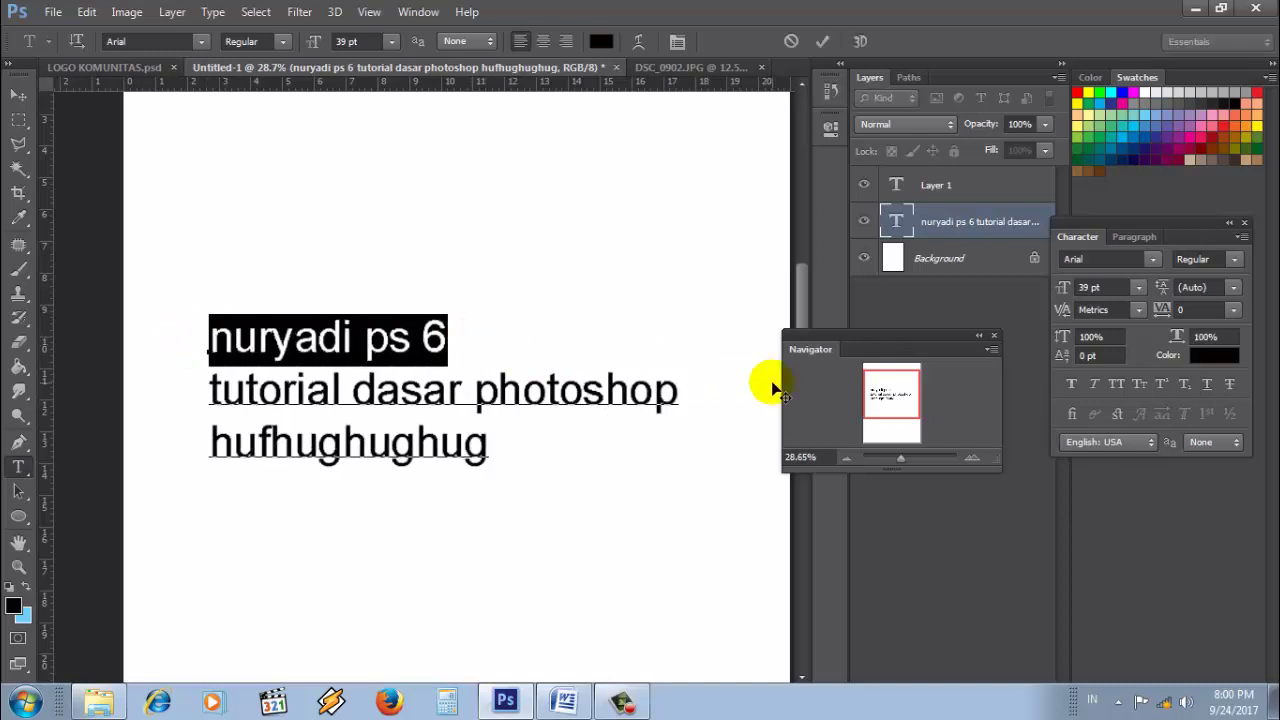
pyautogui.moveTo(1165, 311); pyautogui.dragTo(1191, 314)
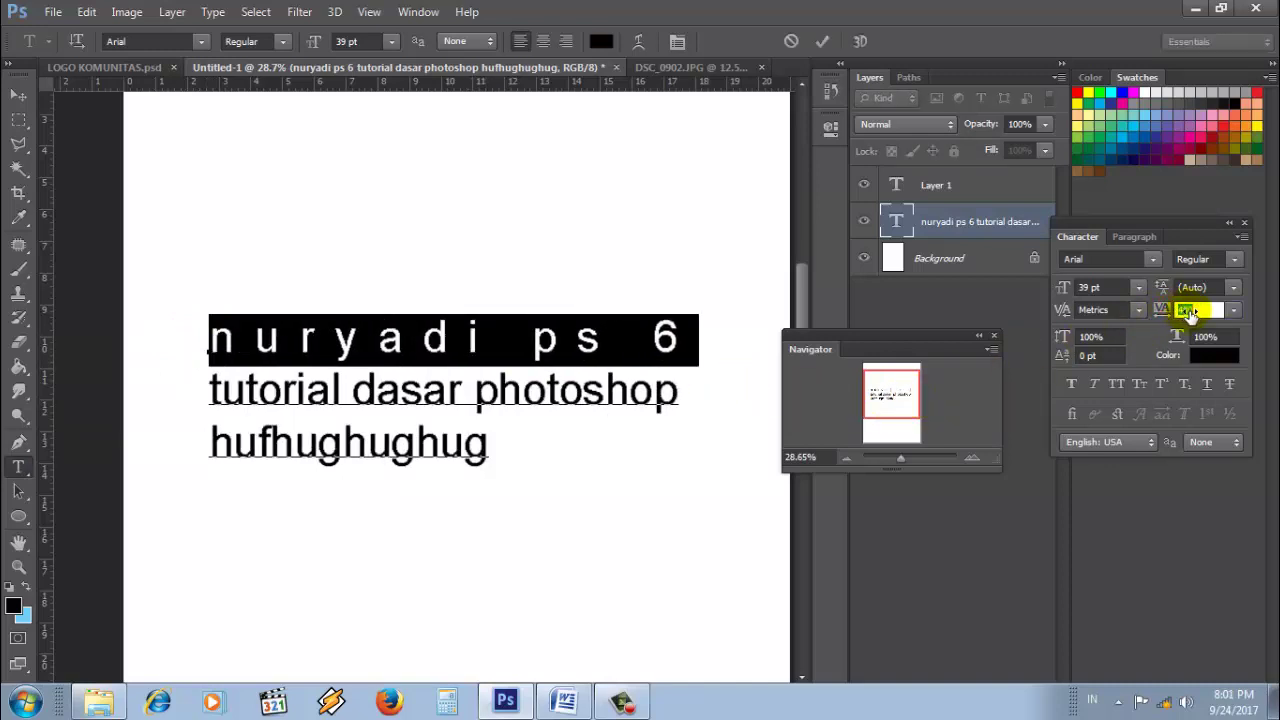
pyautogui.click(820, 42)
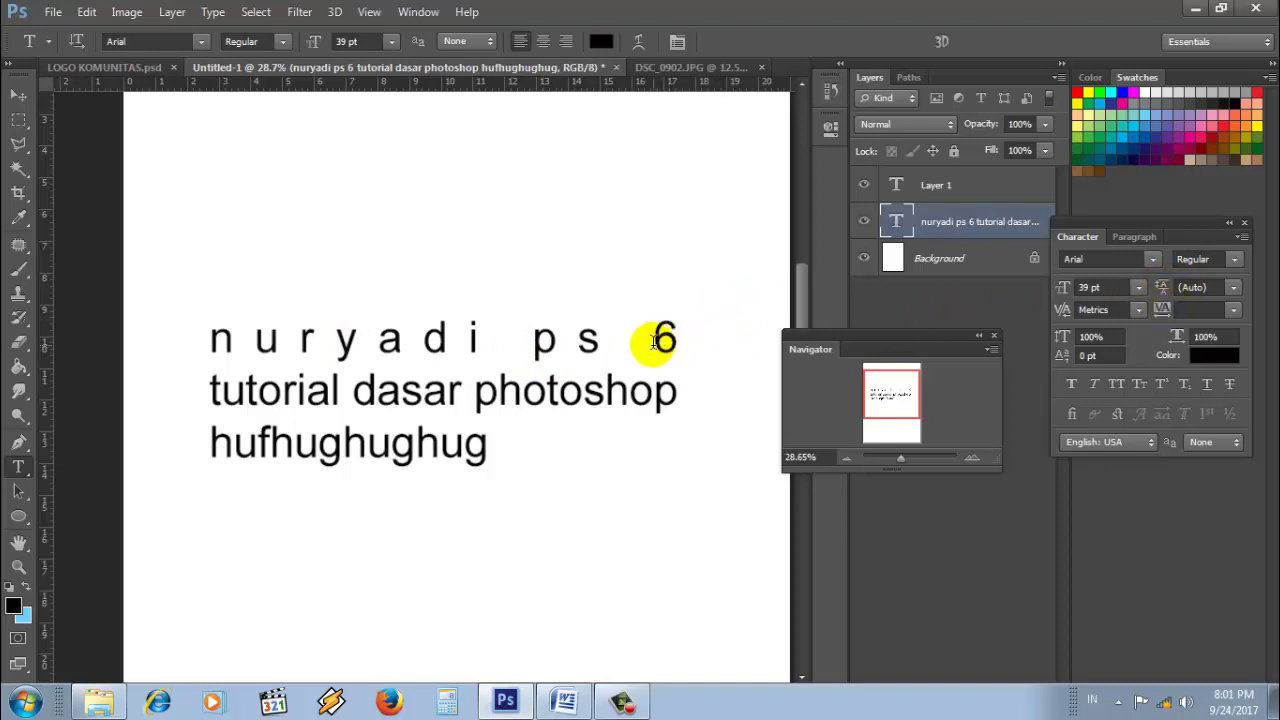
pyautogui.moveTo(660, 338); pyautogui.dragTo(210, 338)
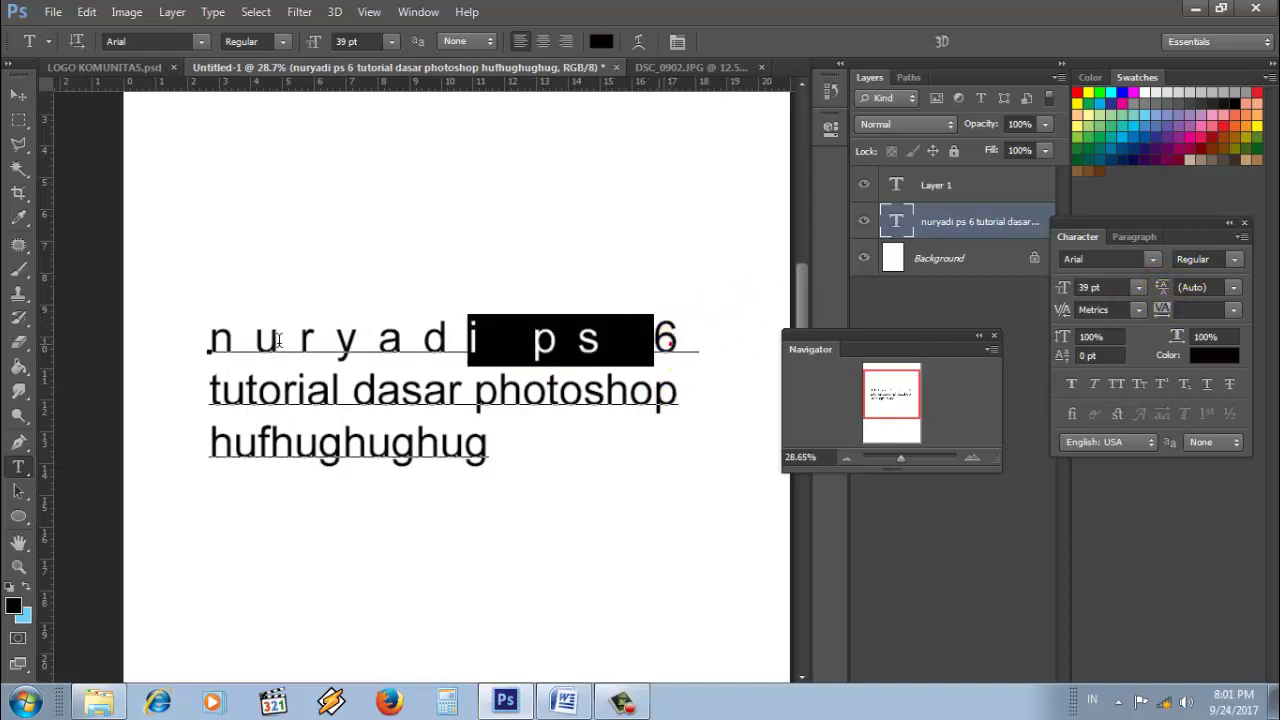
pyautogui.click(1233, 310)
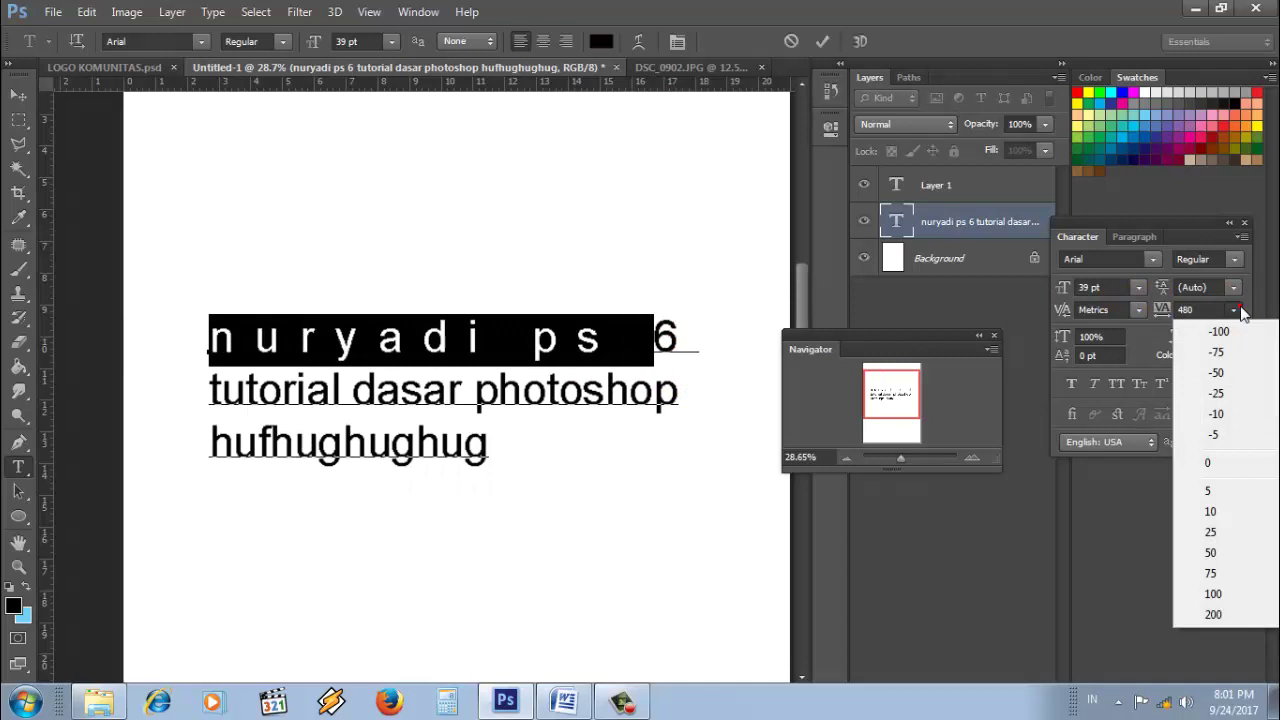
pyautogui.click(1212, 457)
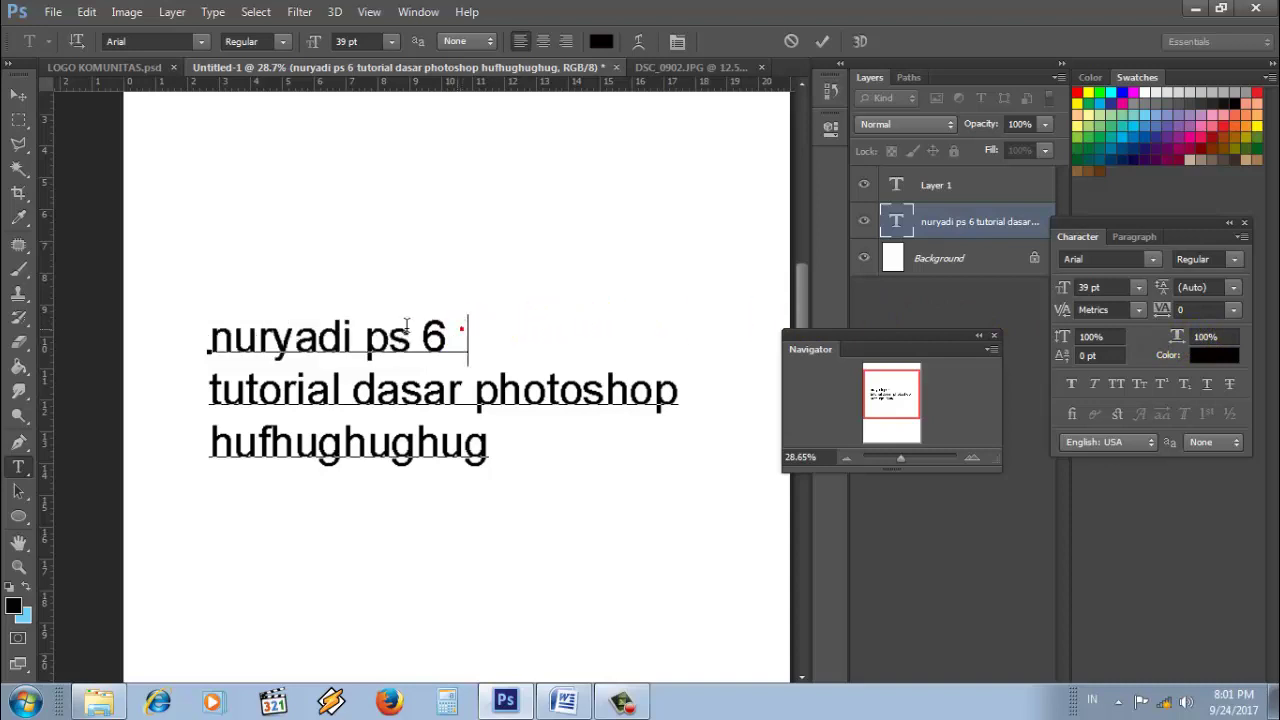
pyautogui.moveTo(462, 330); pyautogui.dragTo(217, 328)
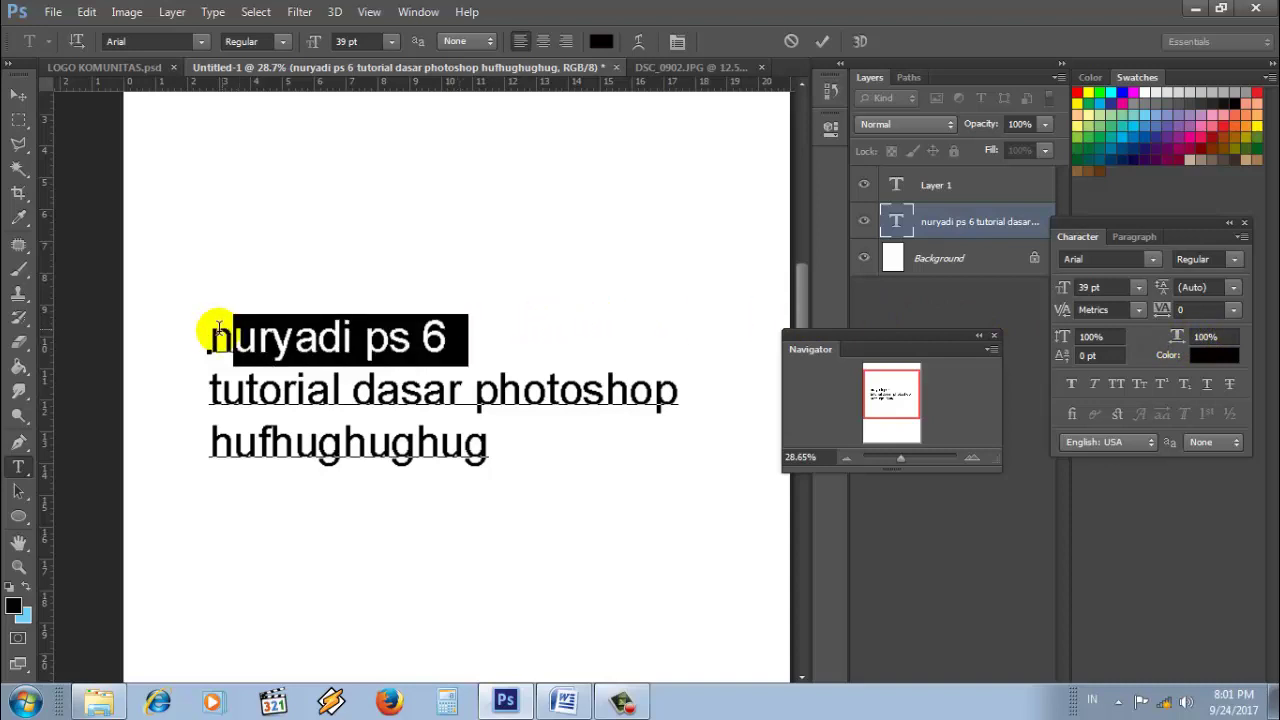
pyautogui.click(820, 42)
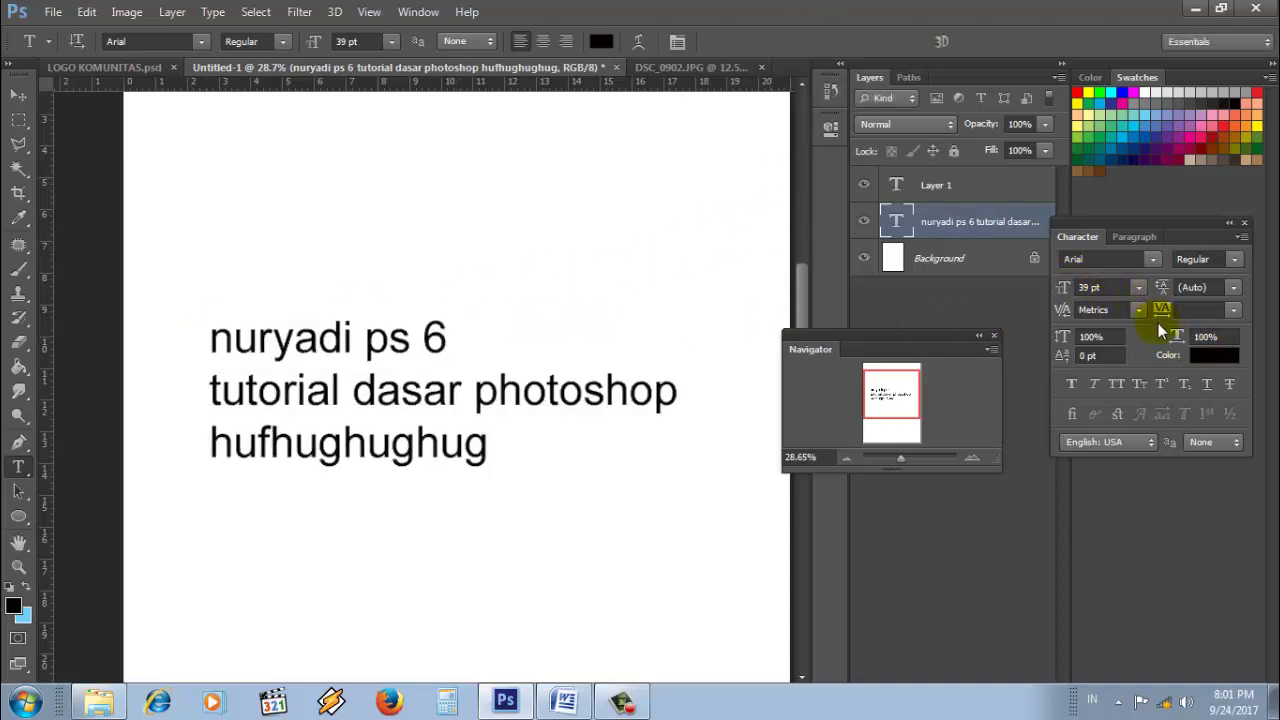
# Step: Stretch the first line 'nuryadi ps 6' to 170% horizontal scale and commit
pyautogui.moveTo(468, 337); pyautogui.dragTo(208, 337)
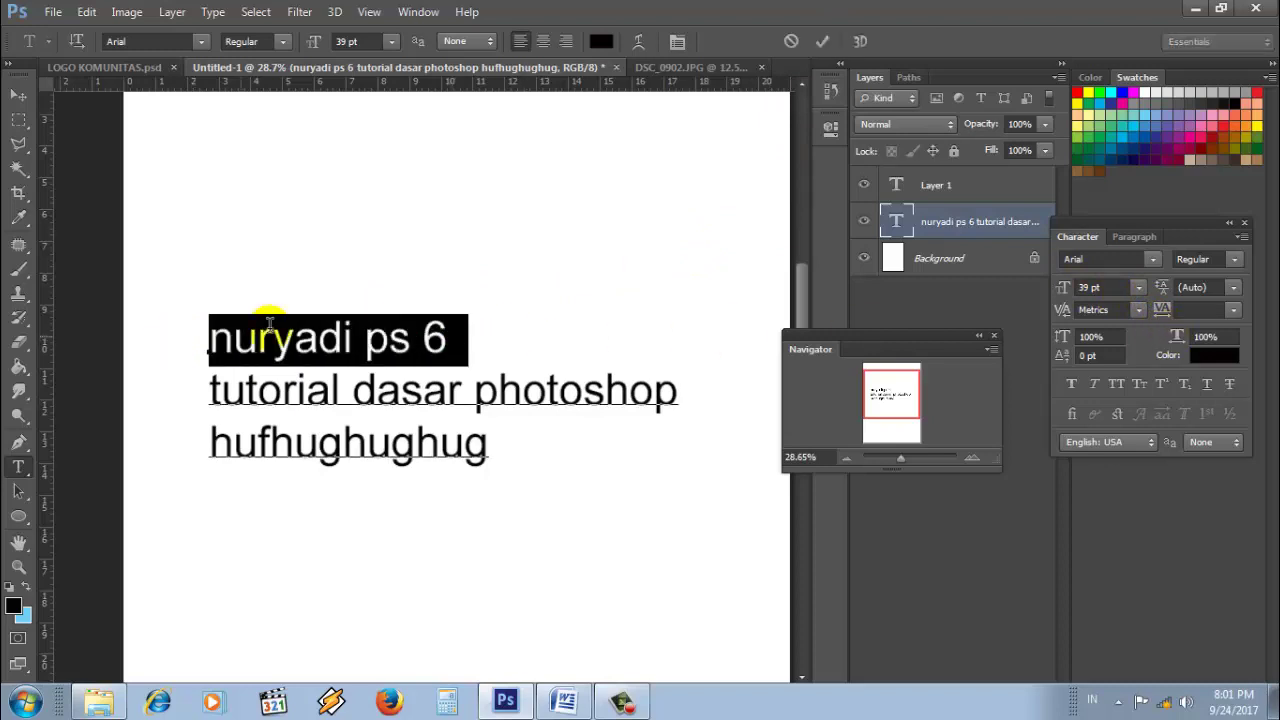
pyautogui.moveTo(1167, 335); pyautogui.dragTo(1258, 350)
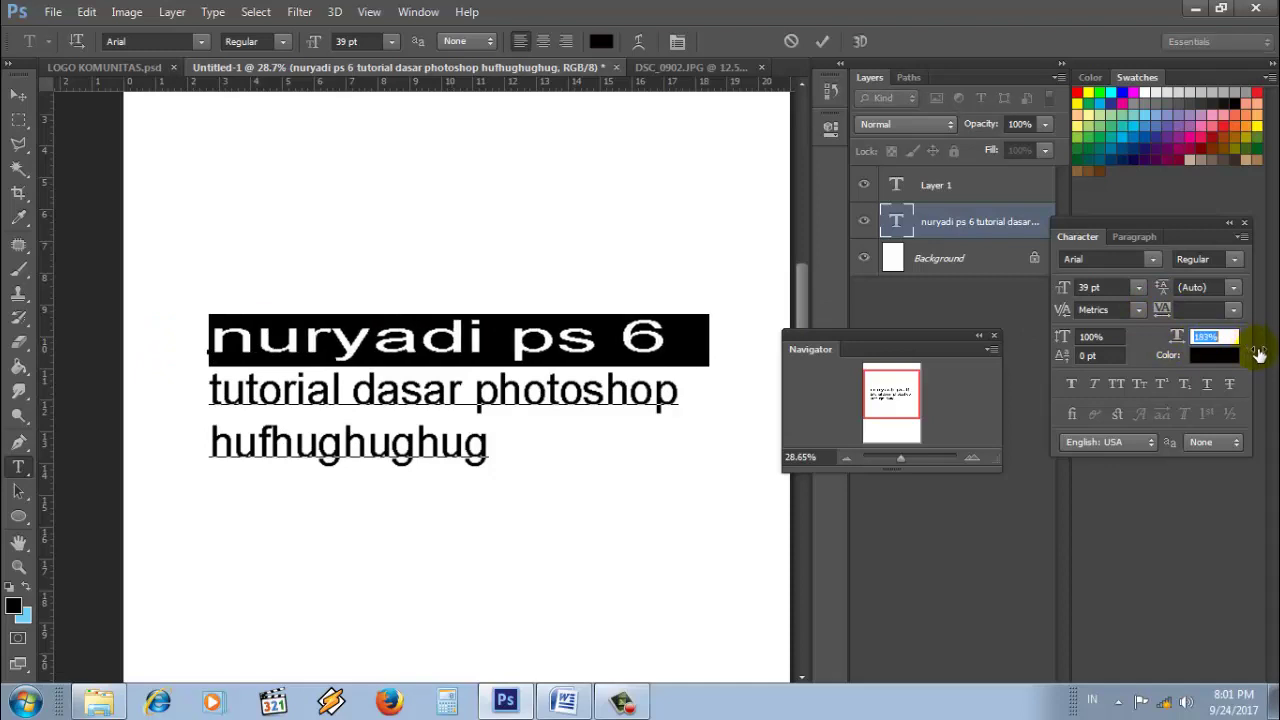
pyautogui.click(819, 42)
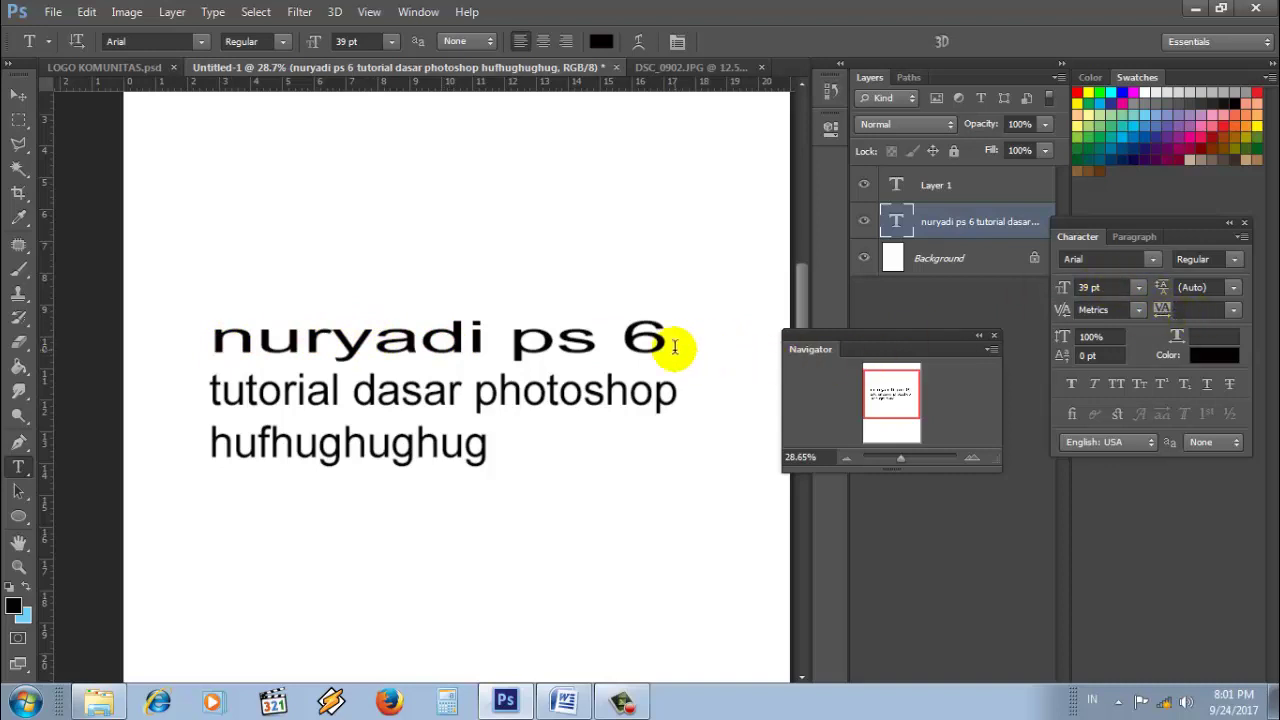
# Step: Reselect the whole first line and set its horizontal scale back to 100%
pyautogui.moveTo(622, 340); pyautogui.dragTo(196, 356)
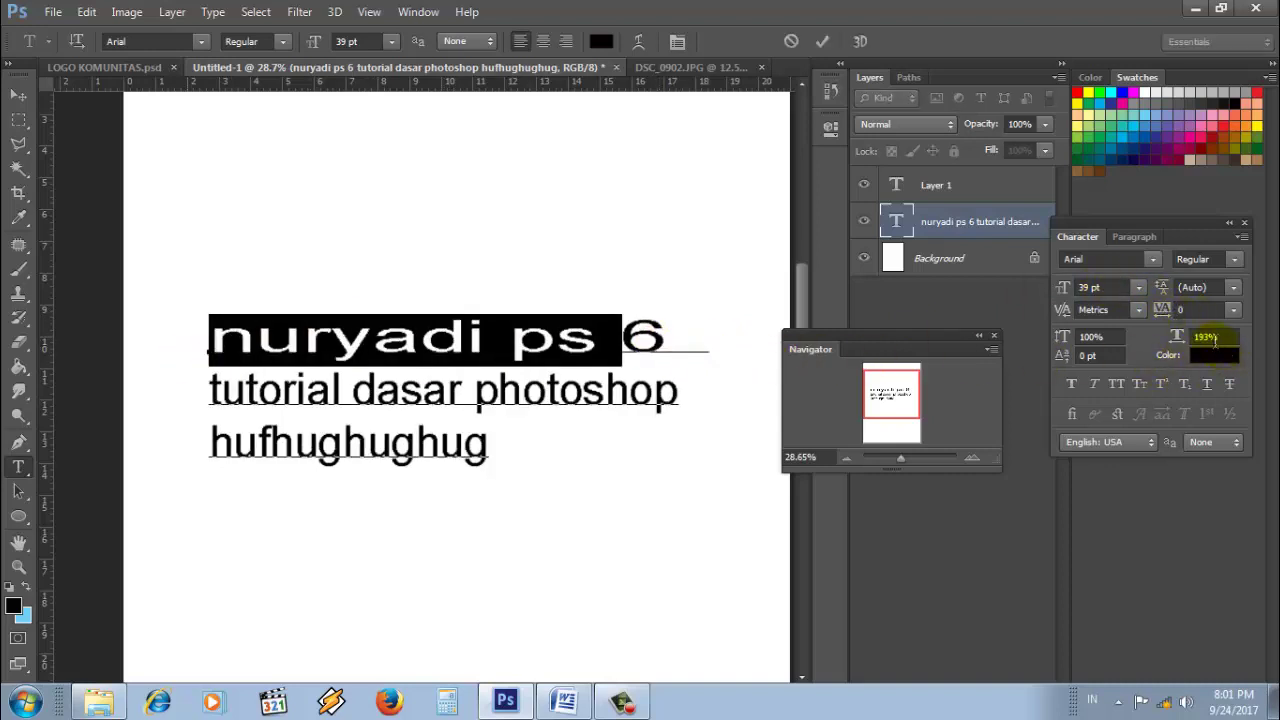
pyautogui.click(1195, 337)
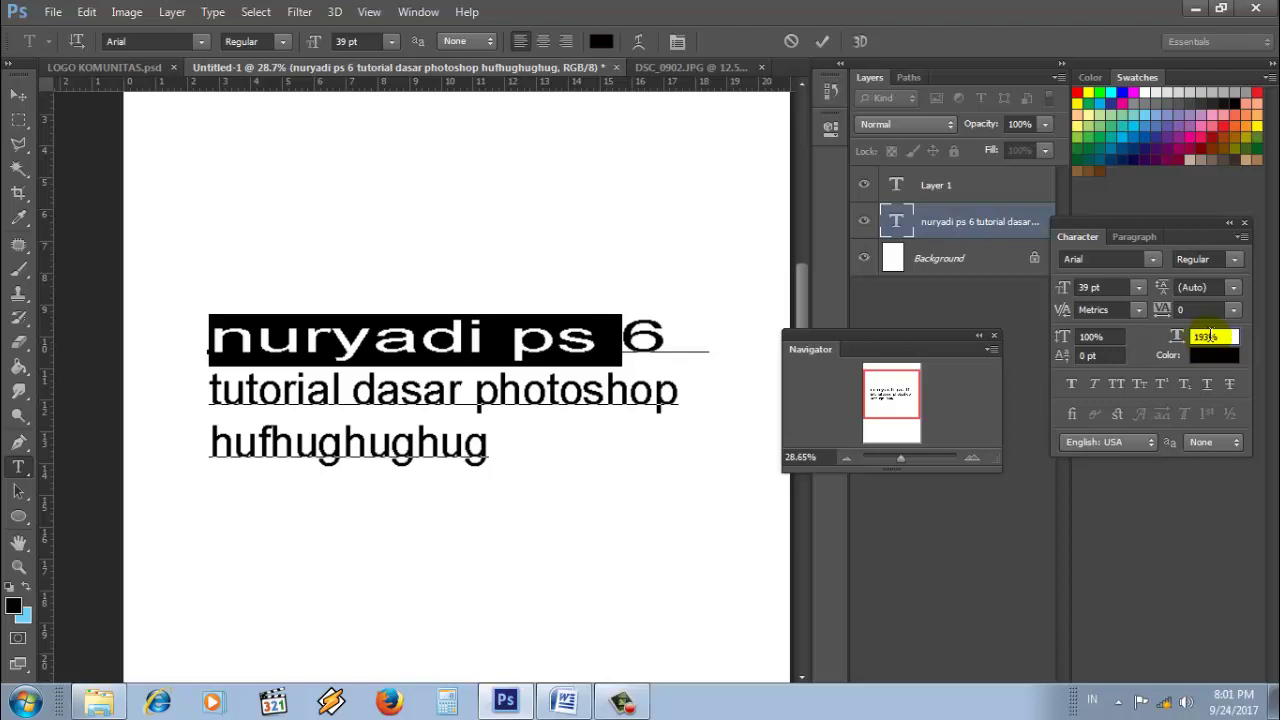
pyautogui.write('1')
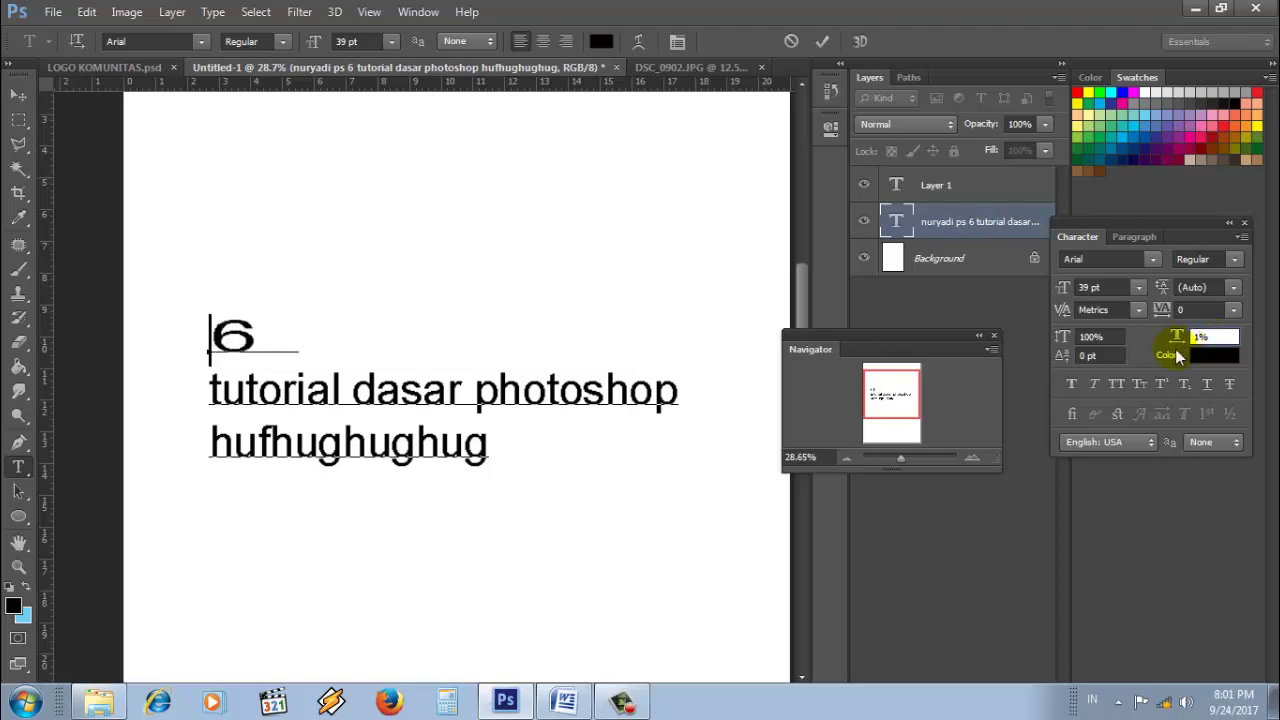
pyautogui.write('00')
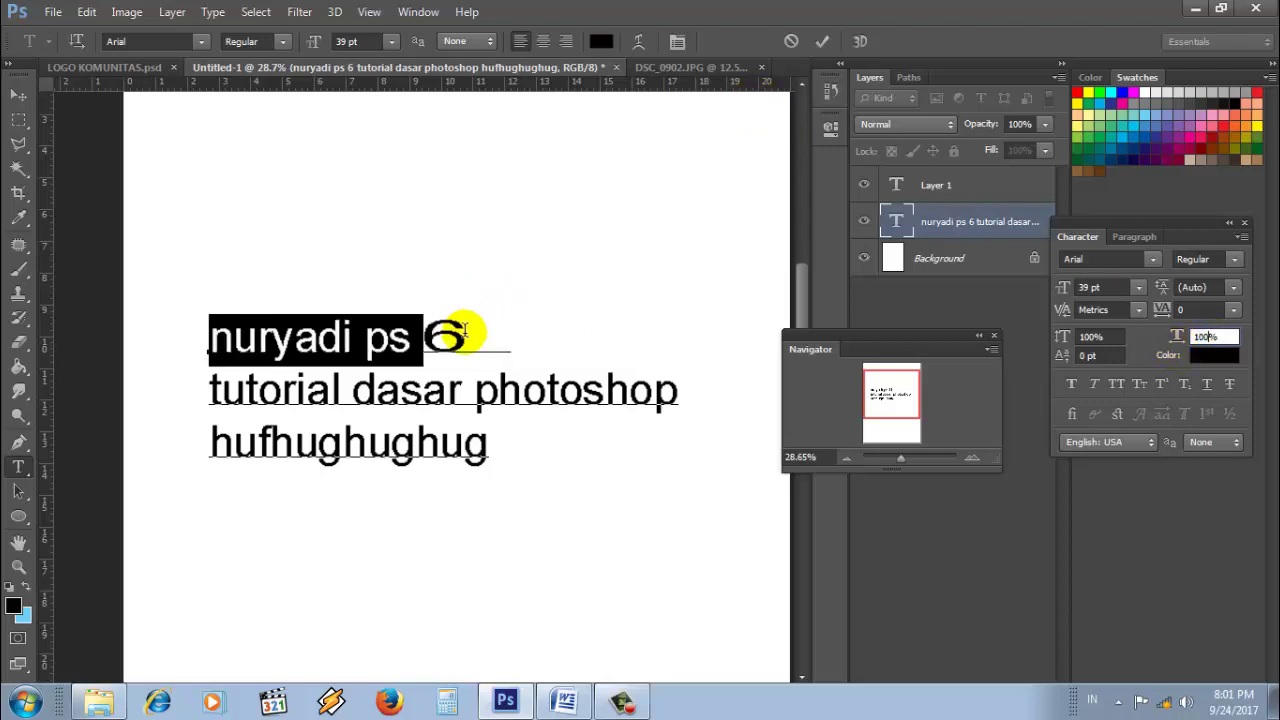
pyautogui.press('Return')
pyautogui.moveTo(428, 335); pyautogui.dragTo(362, 335)
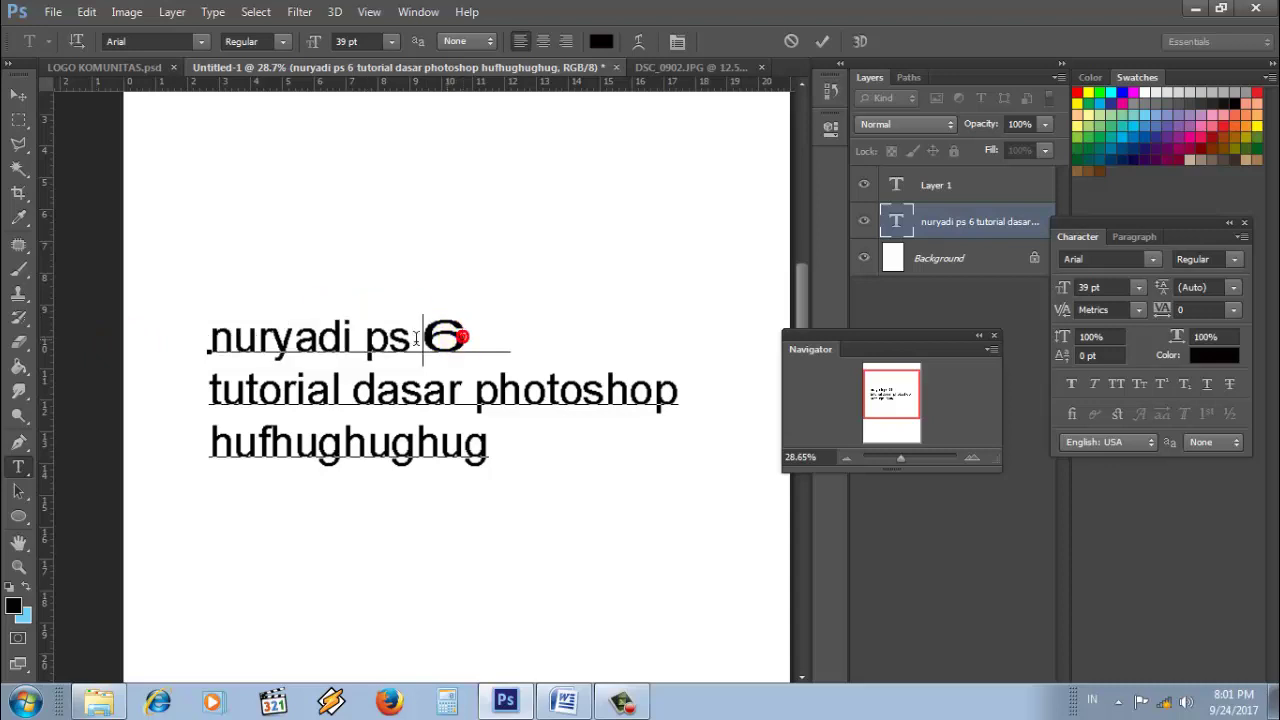
pyautogui.moveTo(205, 337); pyautogui.dragTo(476, 347)
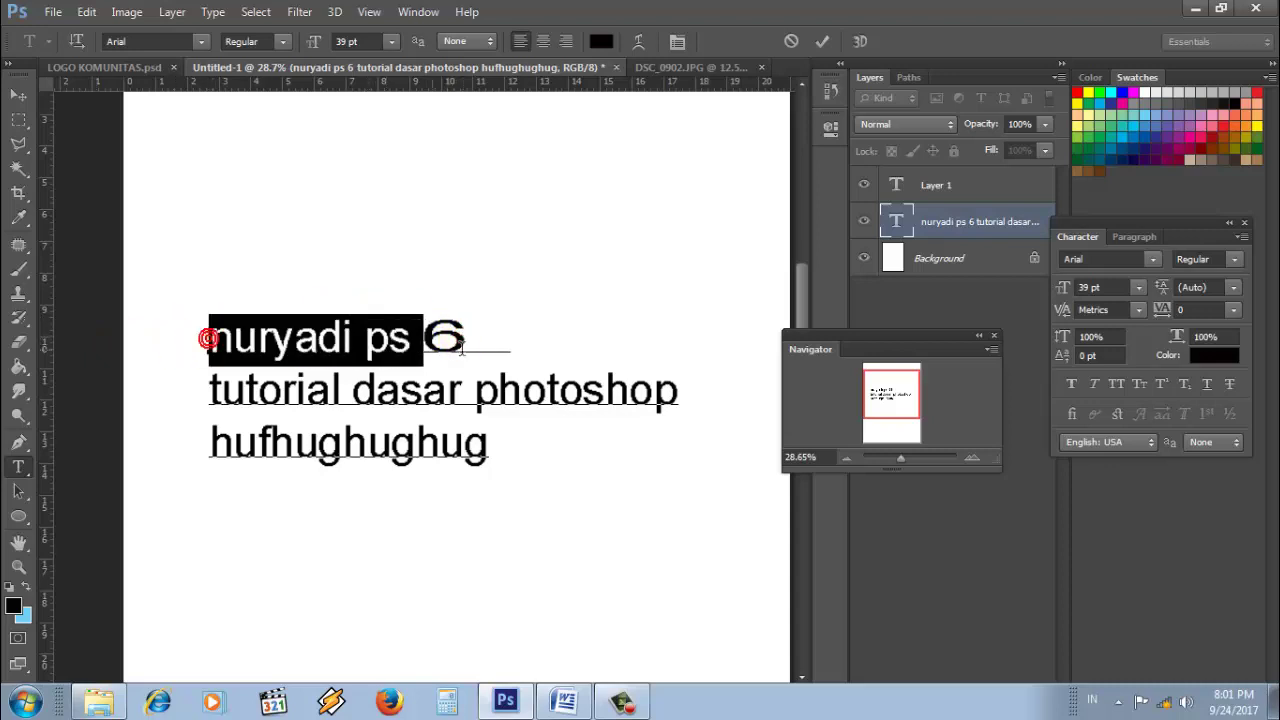
pyautogui.click(1200, 337)
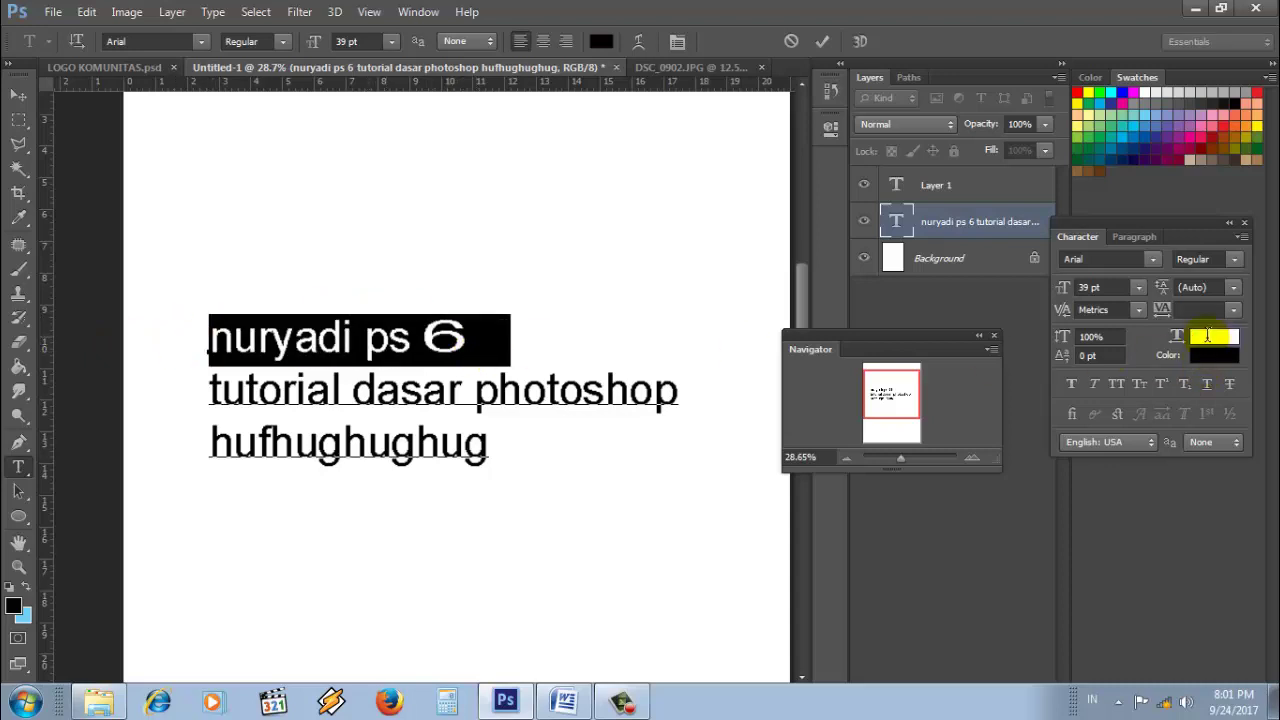
pyautogui.write('100')
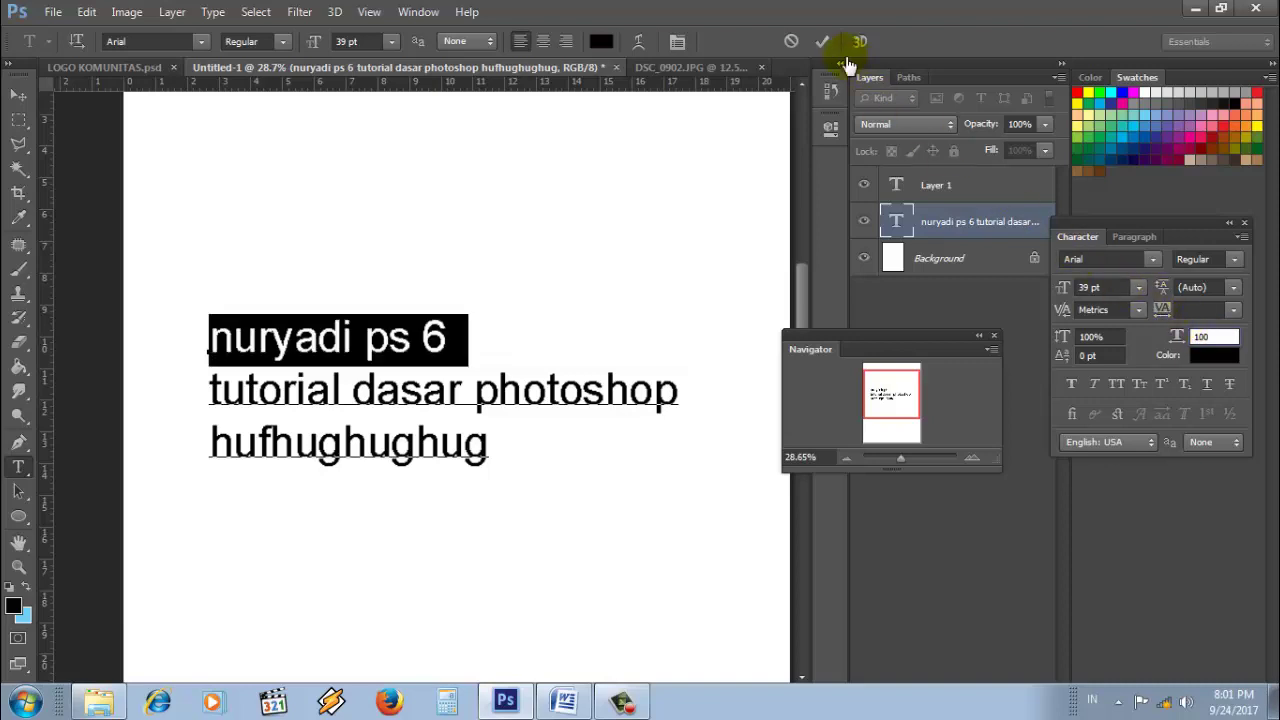
pyautogui.press('Return')
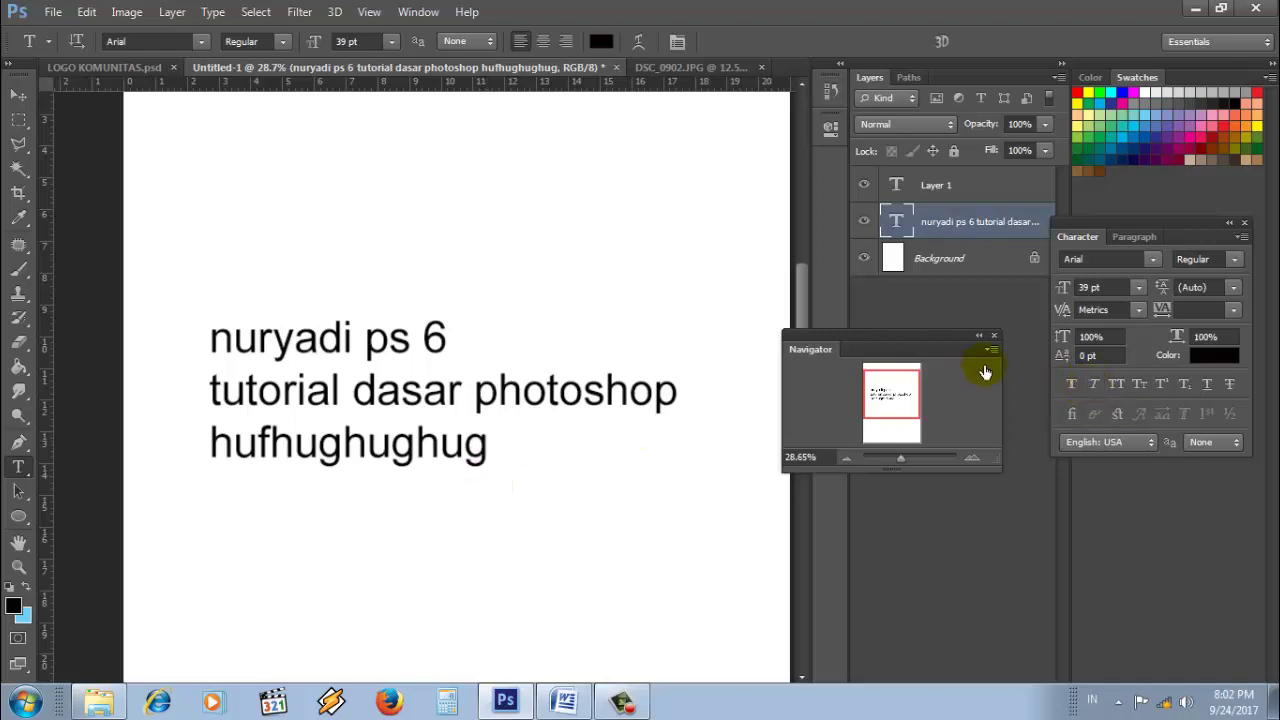
pyautogui.click(1067, 383)
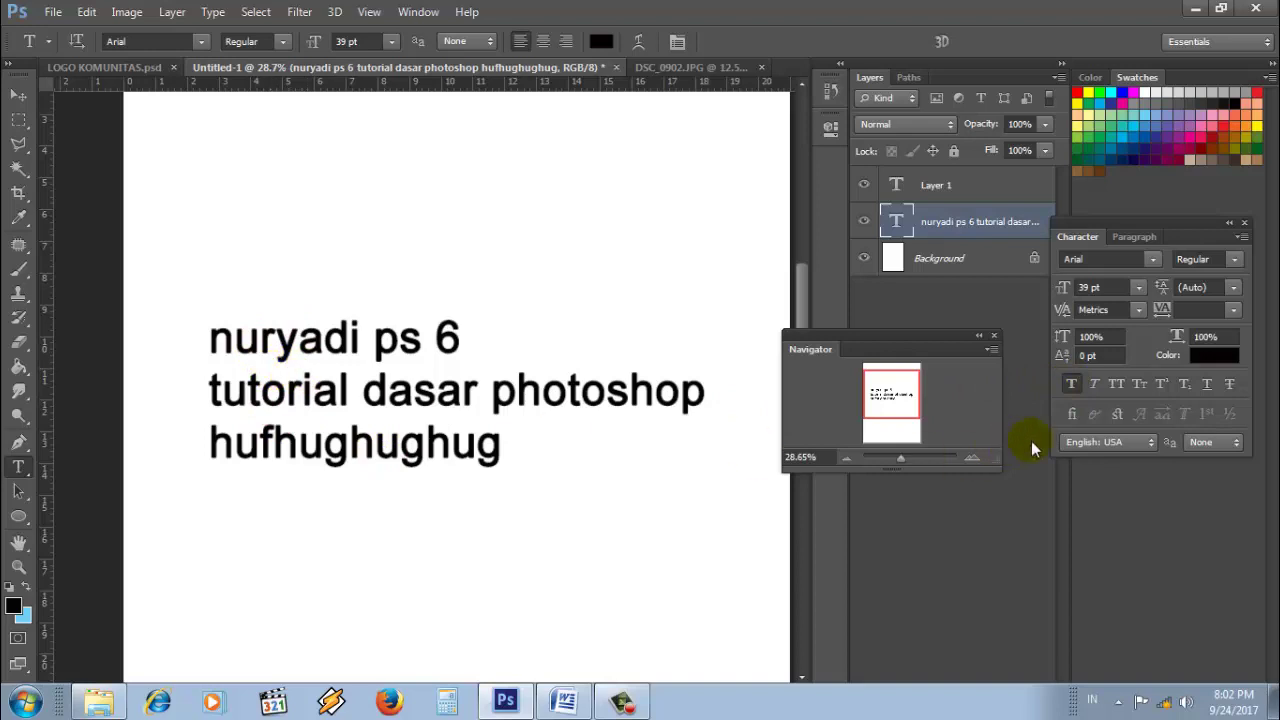
pyautogui.click(1095, 384)
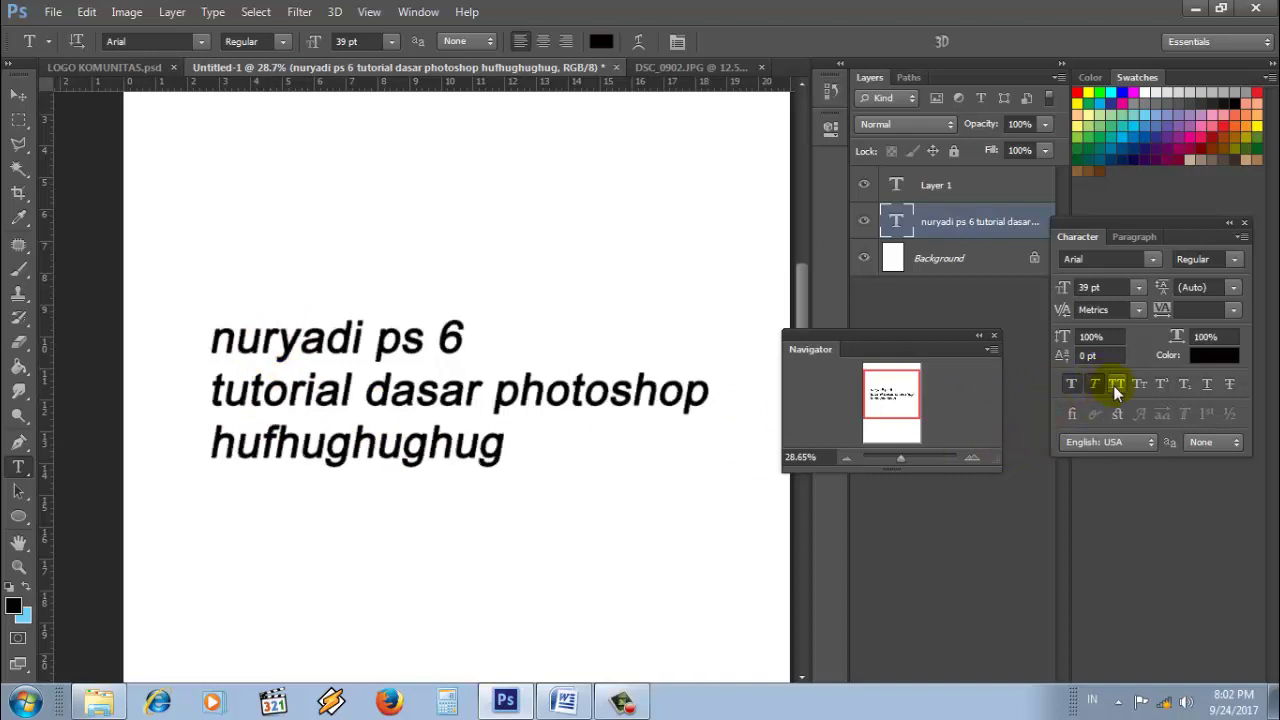
pyautogui.click(1117, 384)
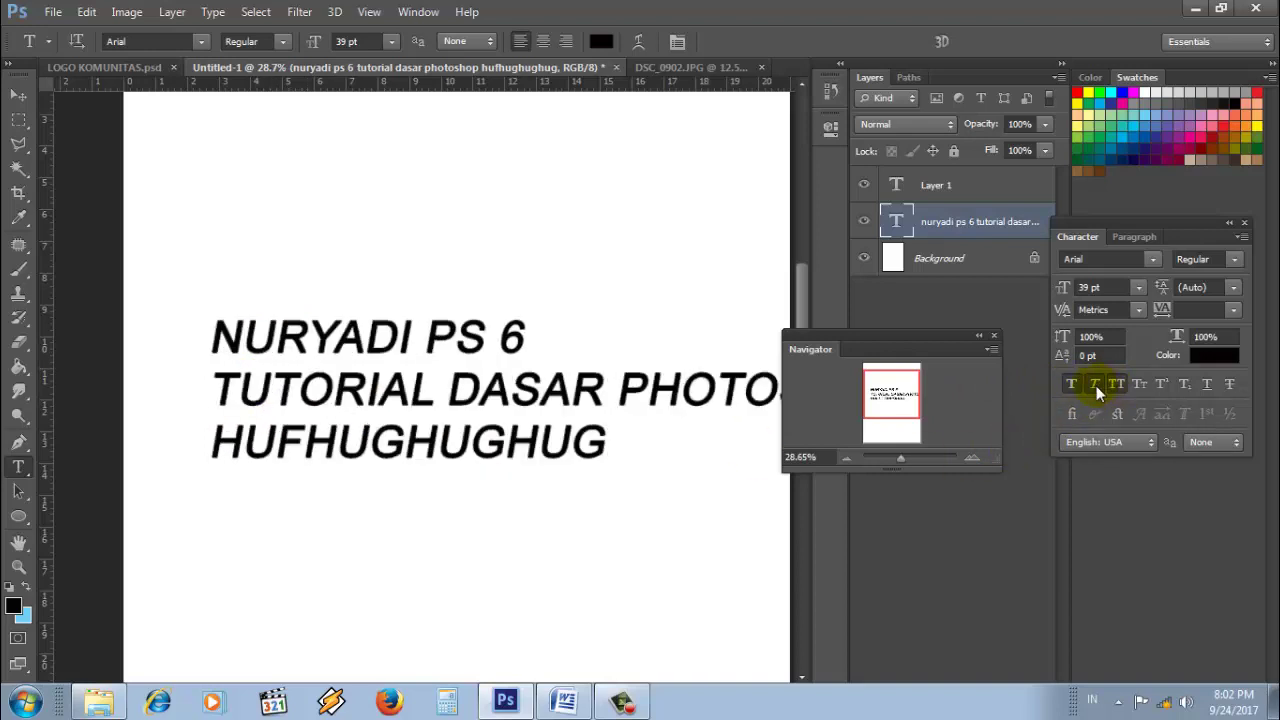
pyautogui.click(1095, 384)
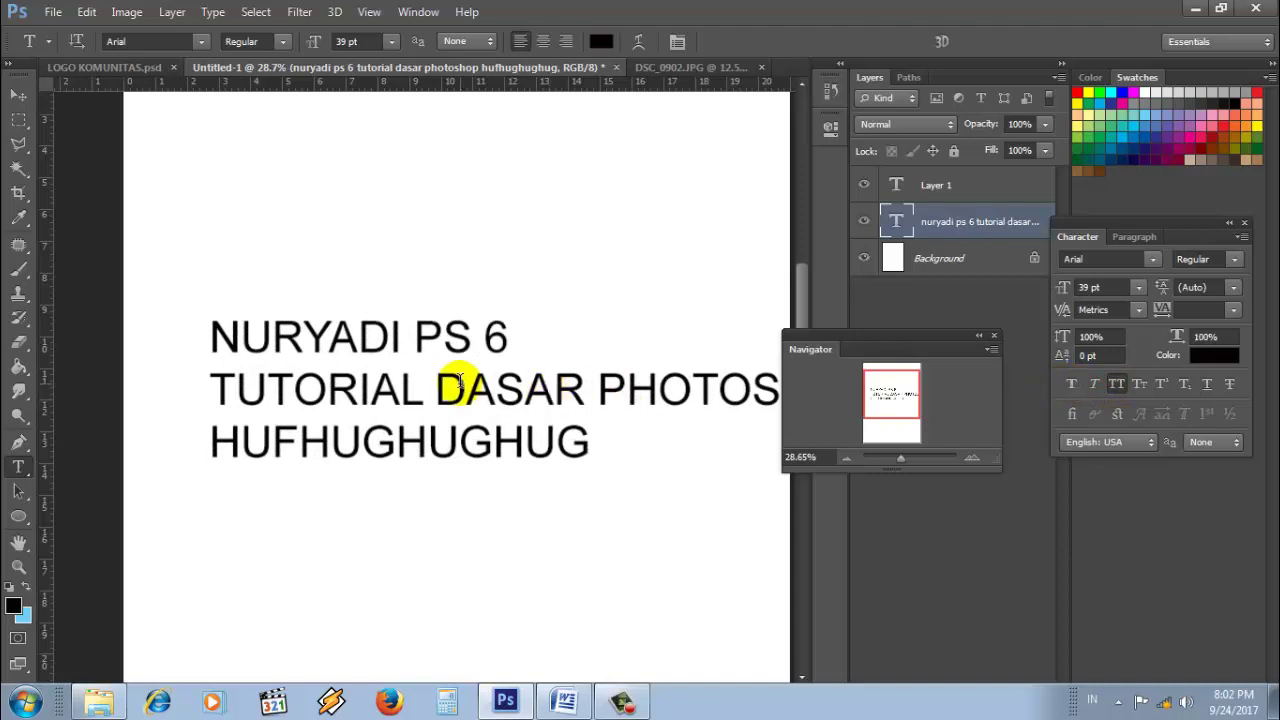
pyautogui.click(1116, 388)
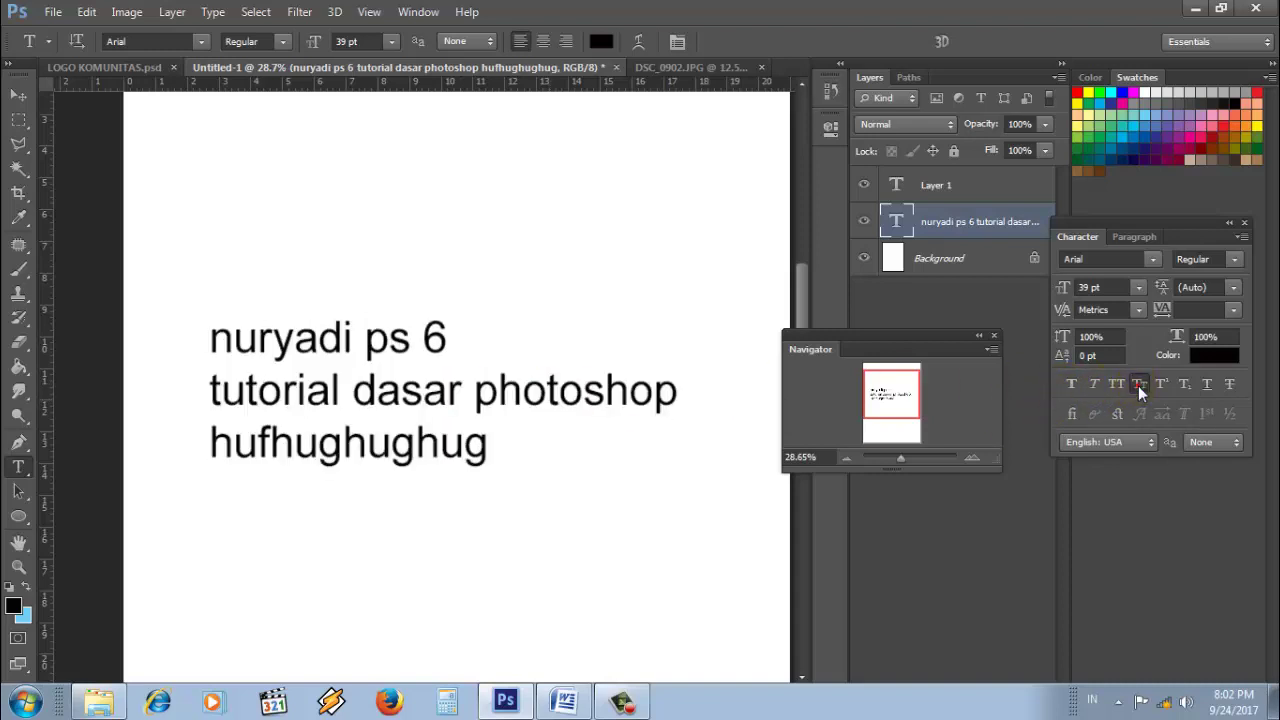
pyautogui.click(1140, 388)
pyautogui.click(1140, 388)
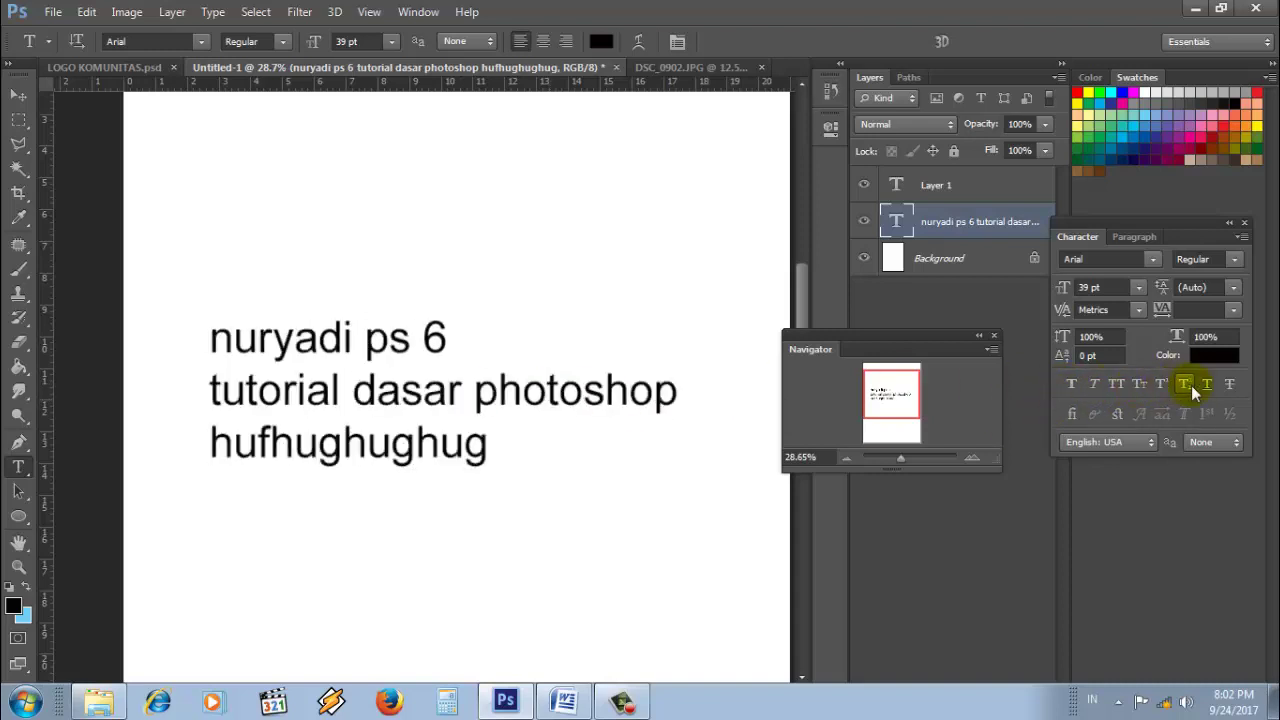
pyautogui.click(1207, 384)
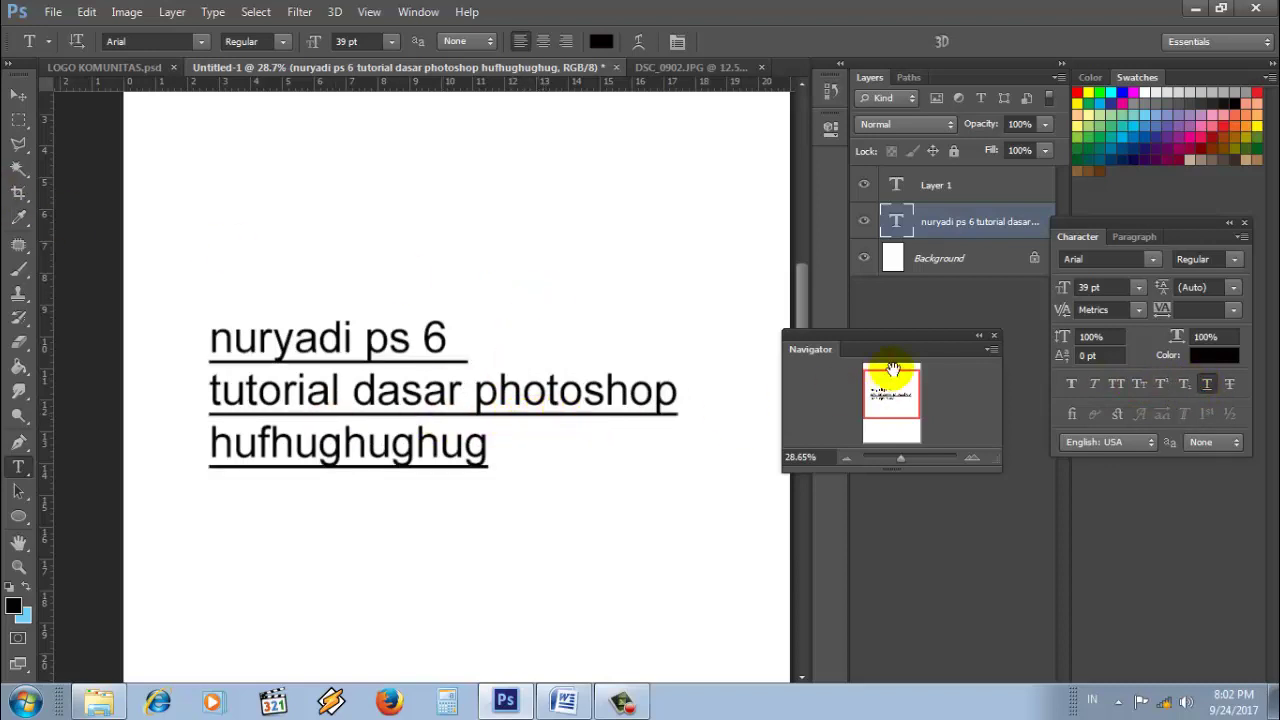
pyautogui.click(1212, 383)
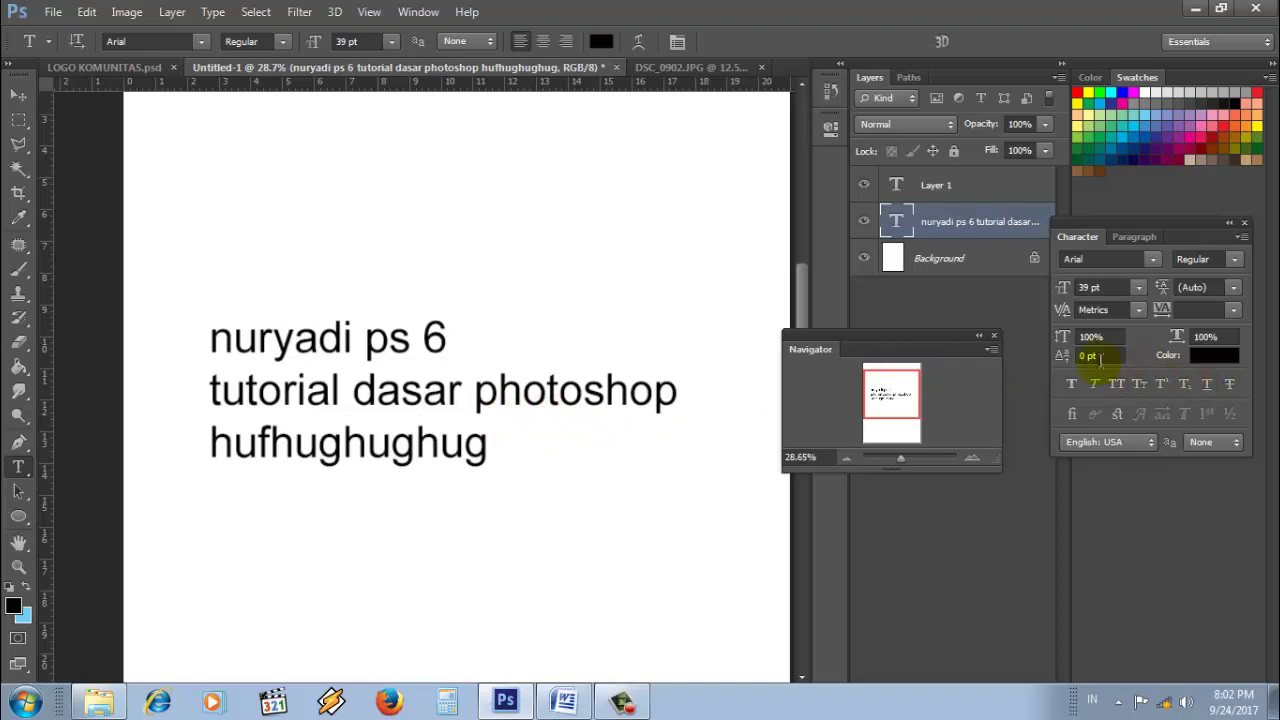
pyautogui.click(1120, 441)
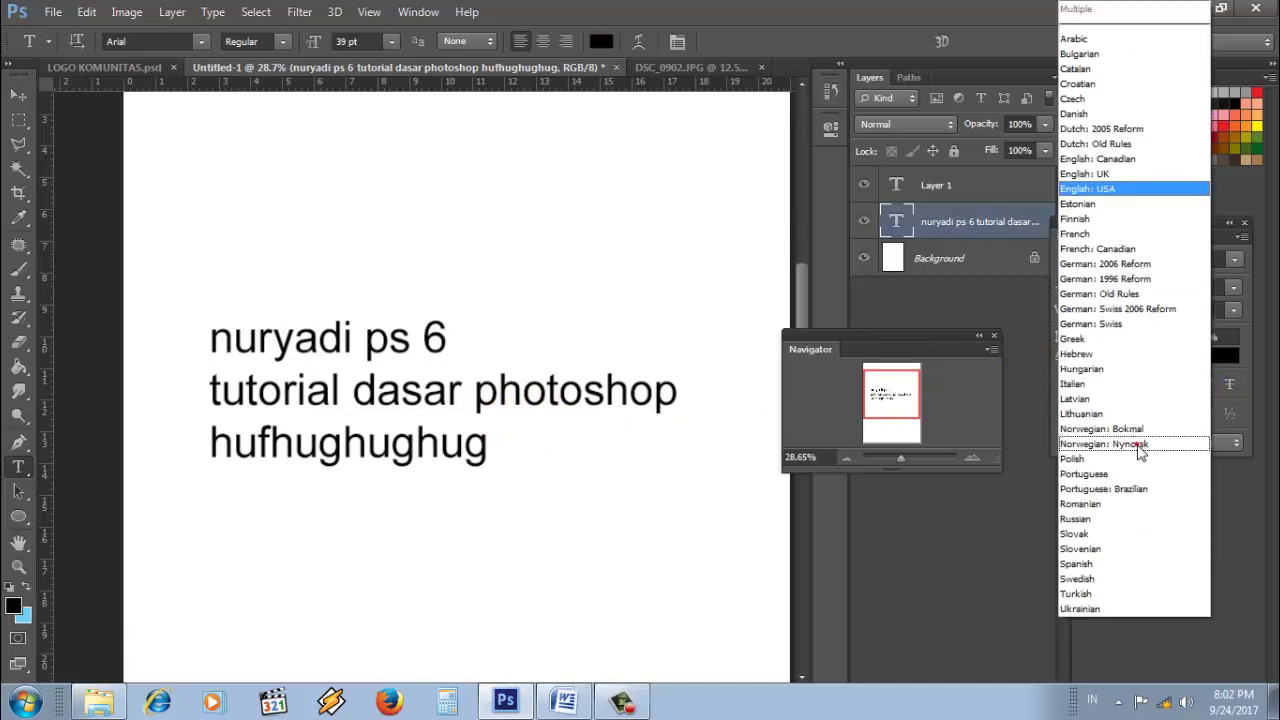
pyautogui.click(1118, 190)
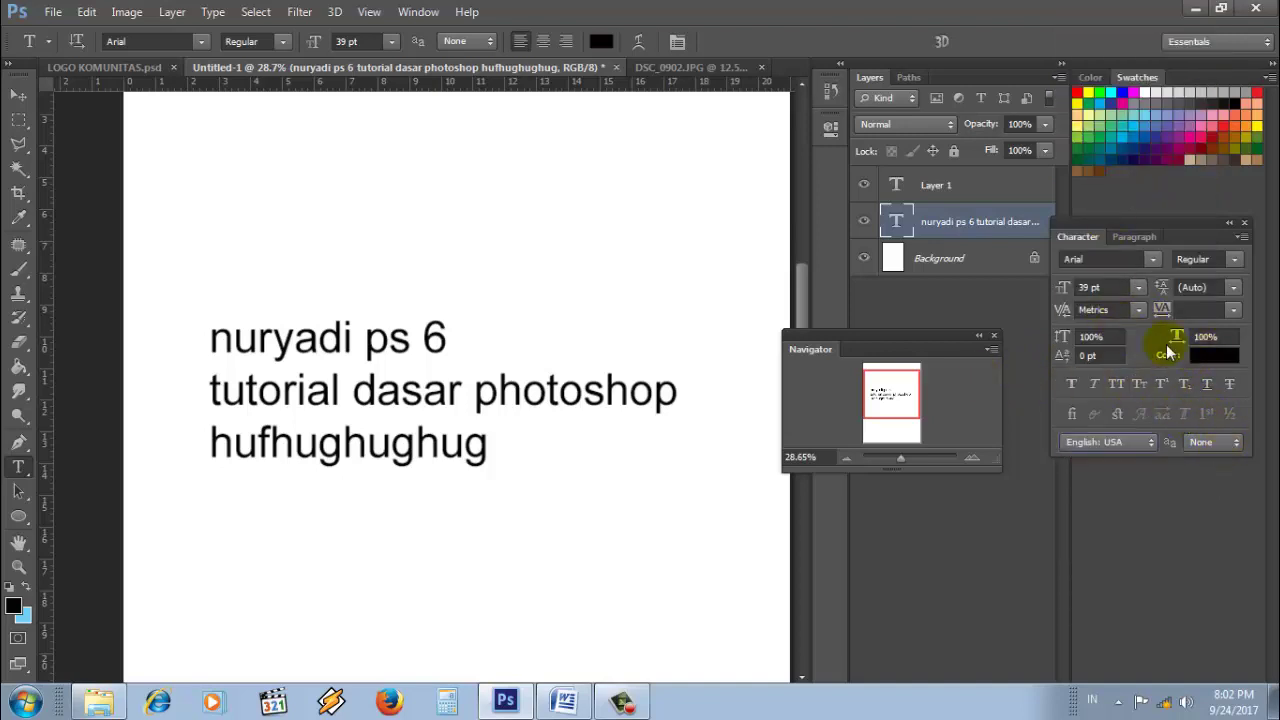
pyautogui.click(969, 455)
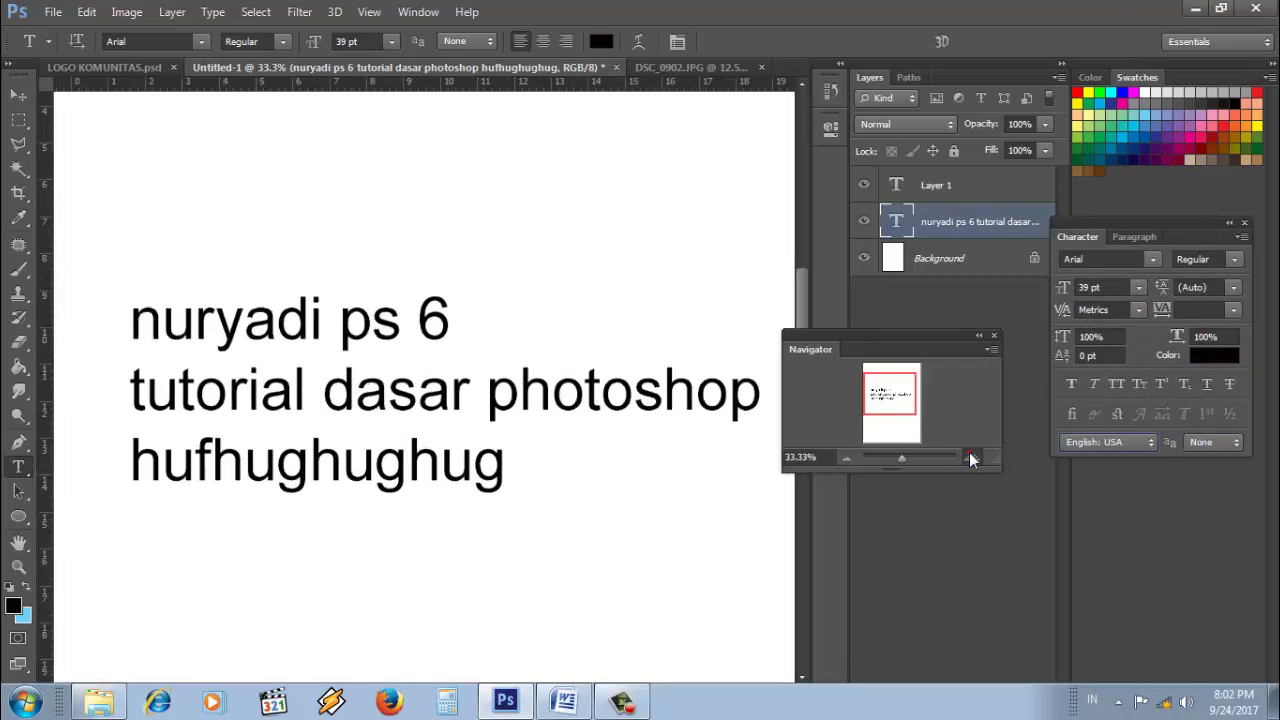
# Step: Toggle the Navigator zoom between 100% and 200% to inspect letter edges, ending at 100%
pyautogui.click(969, 455)
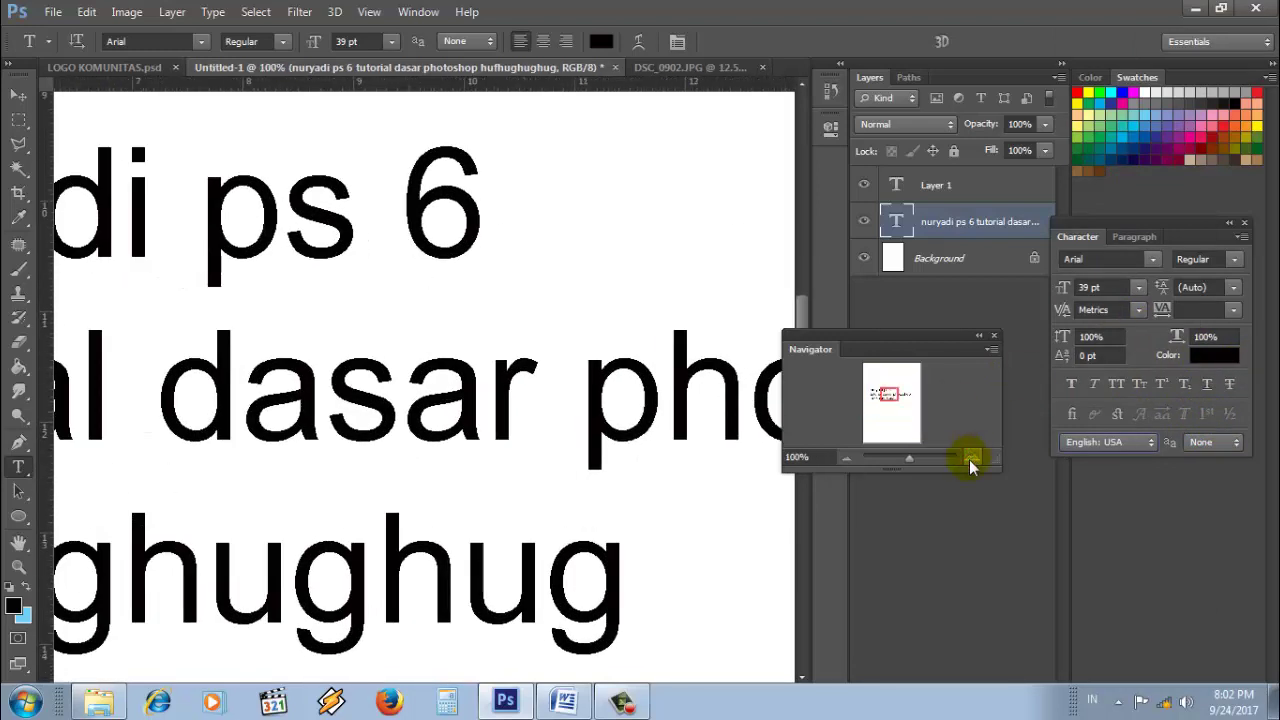
pyautogui.click(969, 459)
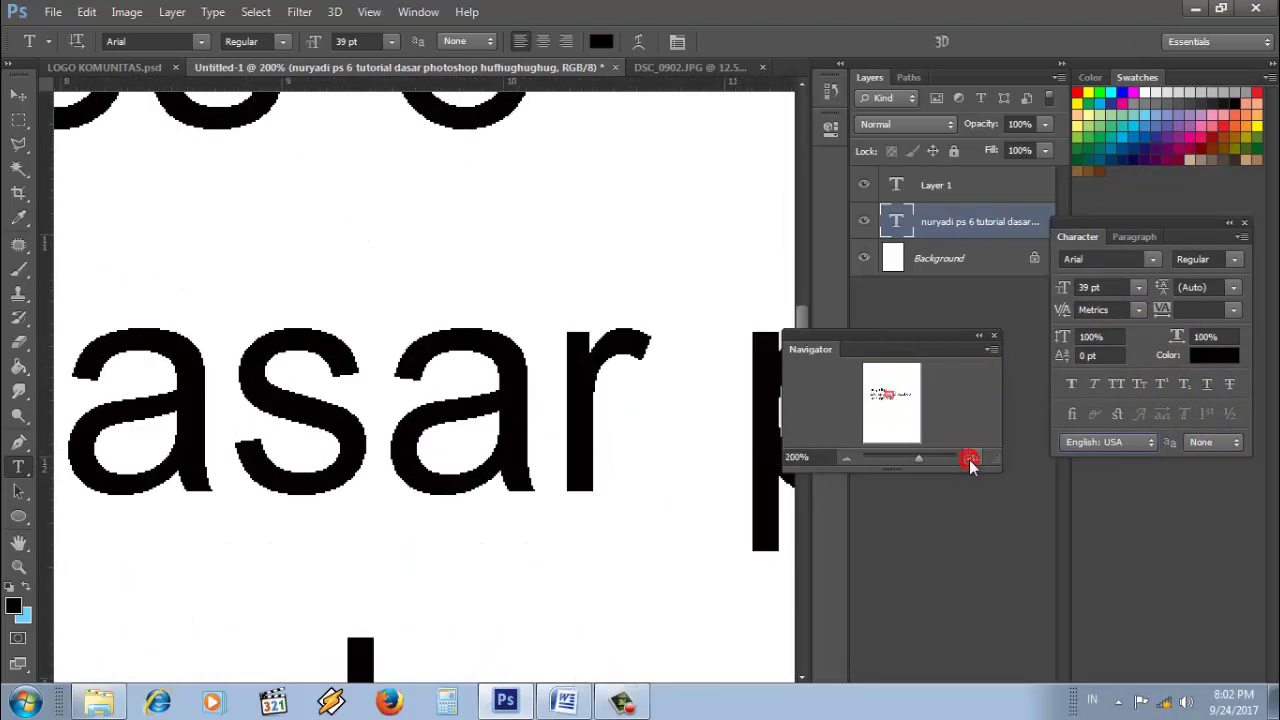
pyautogui.click(843, 458)
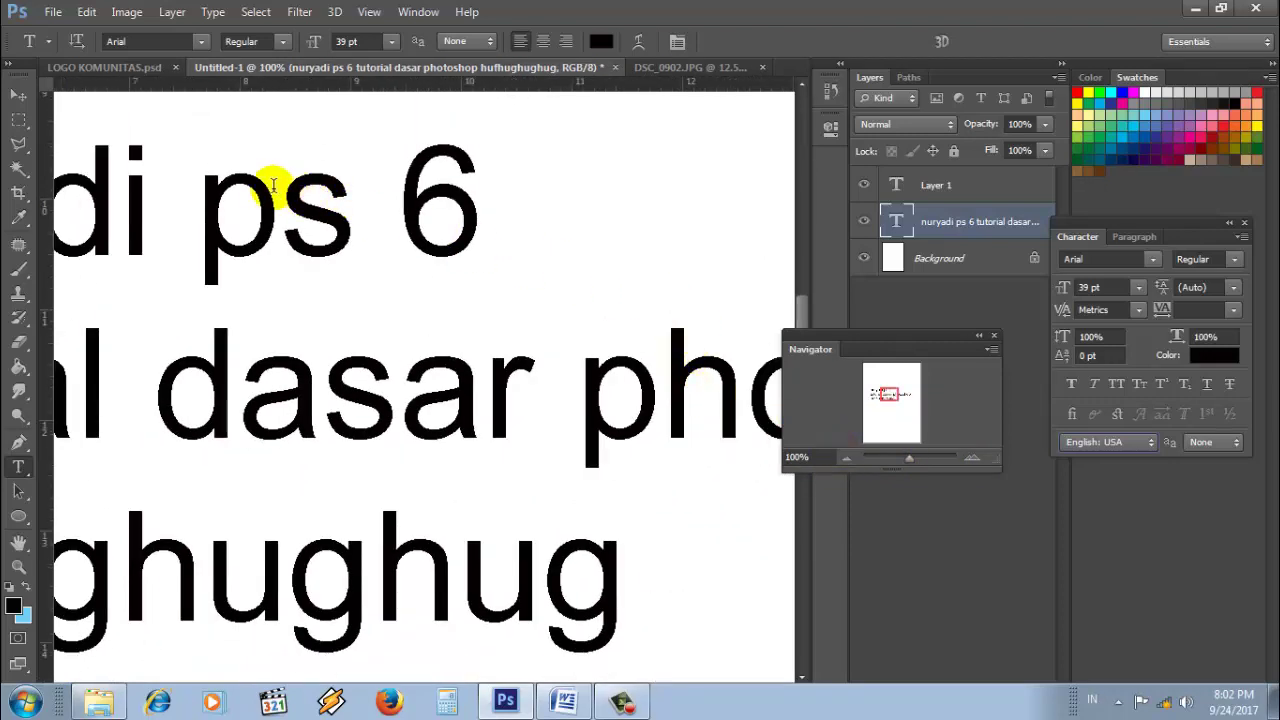
pyautogui.click(969, 459)
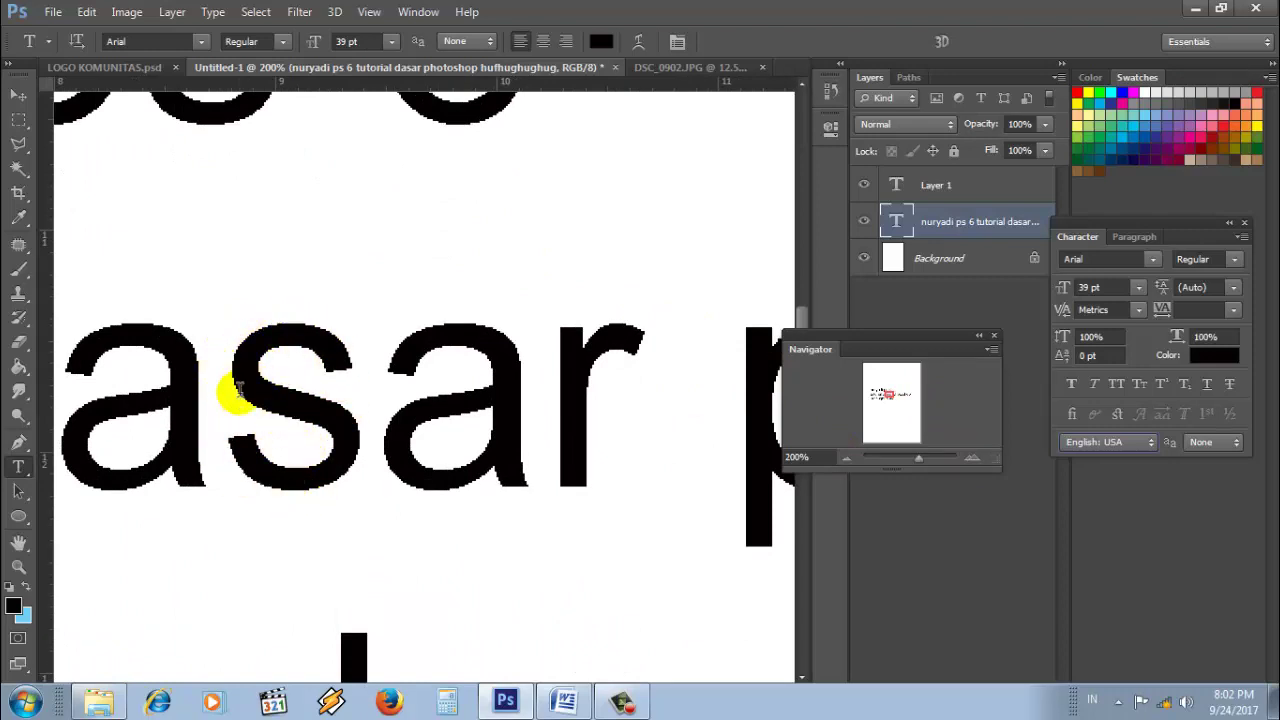
pyautogui.click(846, 459)
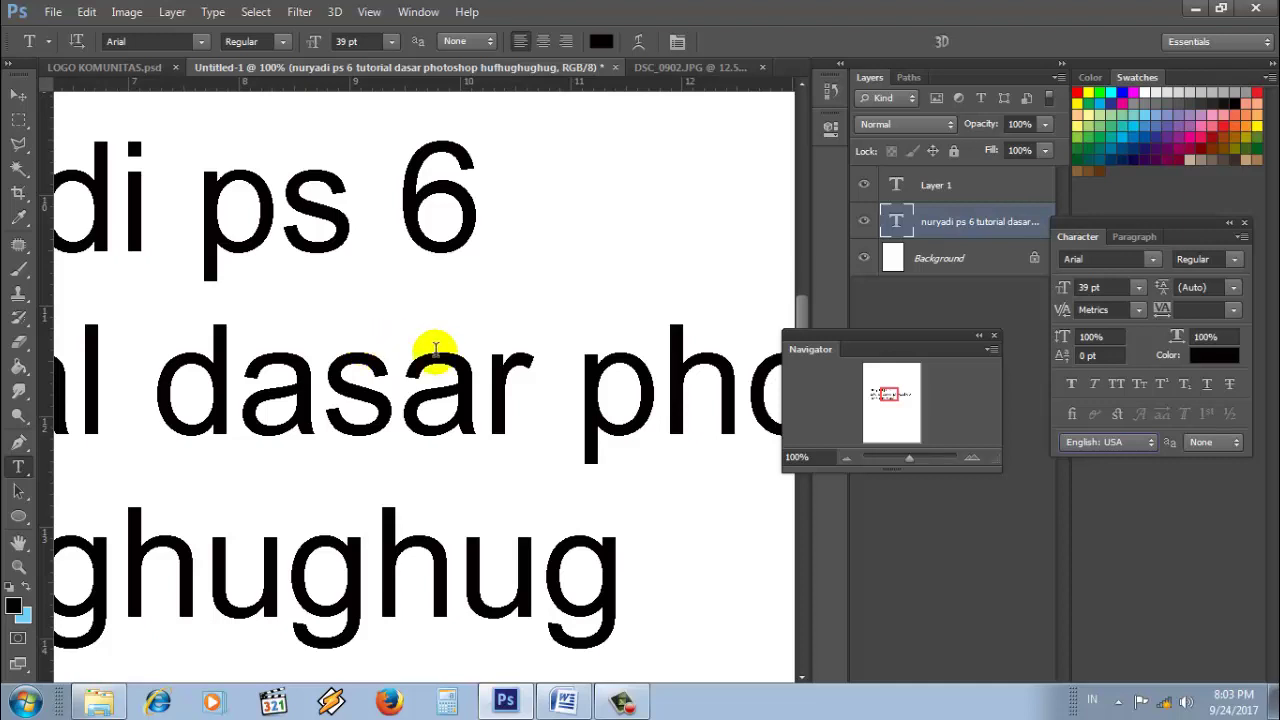
# Step: Compare Smooth and None anti-aliasing on the text at 200% and 100% zoom
pyautogui.click(1230, 445)
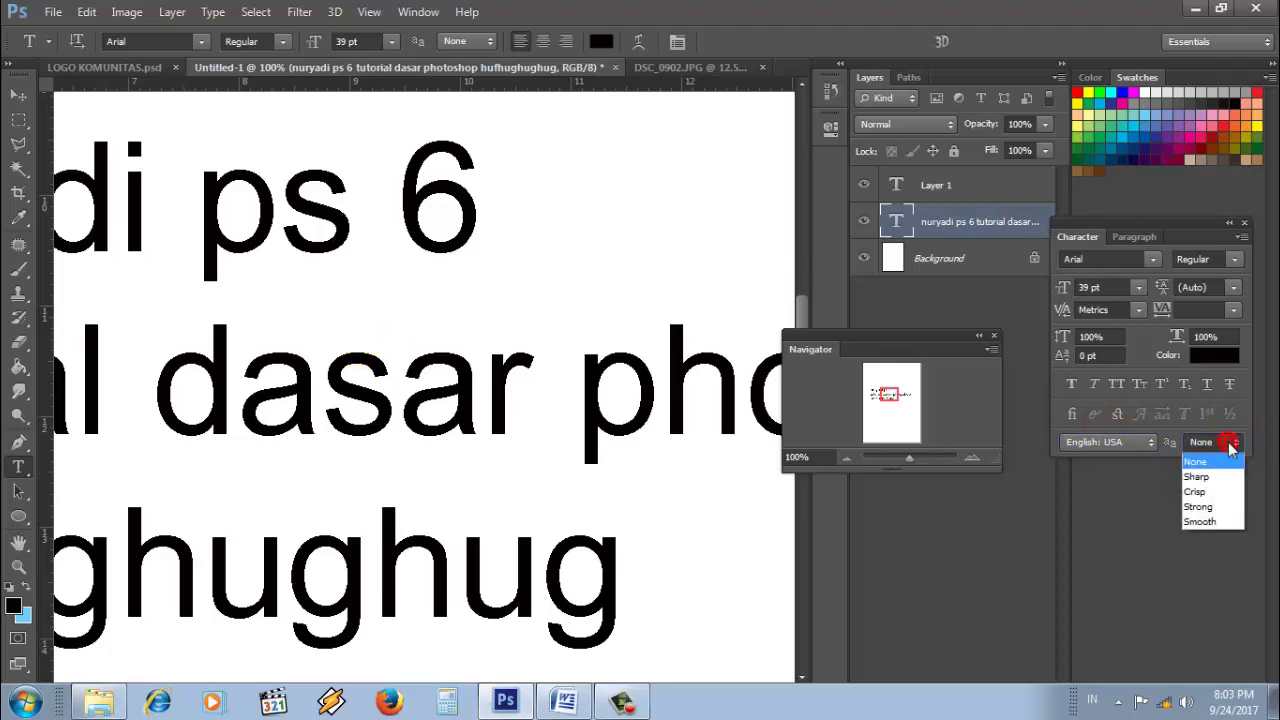
pyautogui.click(1218, 518)
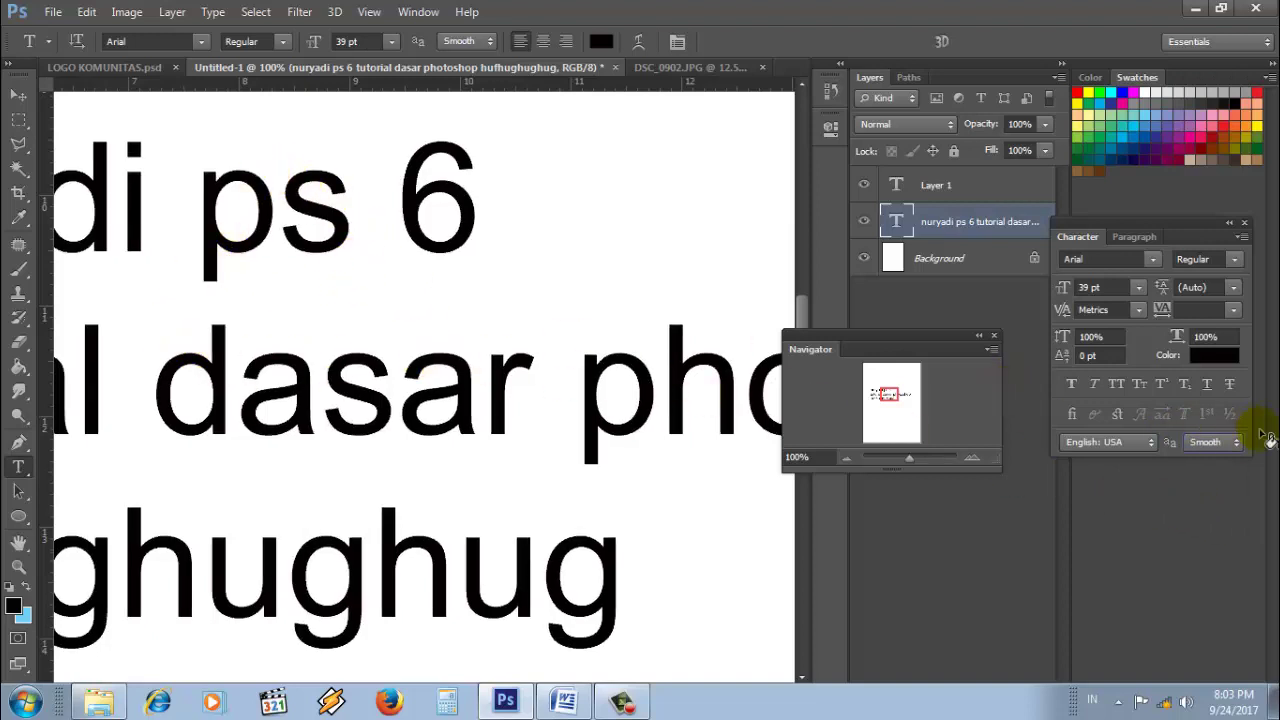
pyautogui.click(1233, 445)
pyautogui.click(1230, 445)
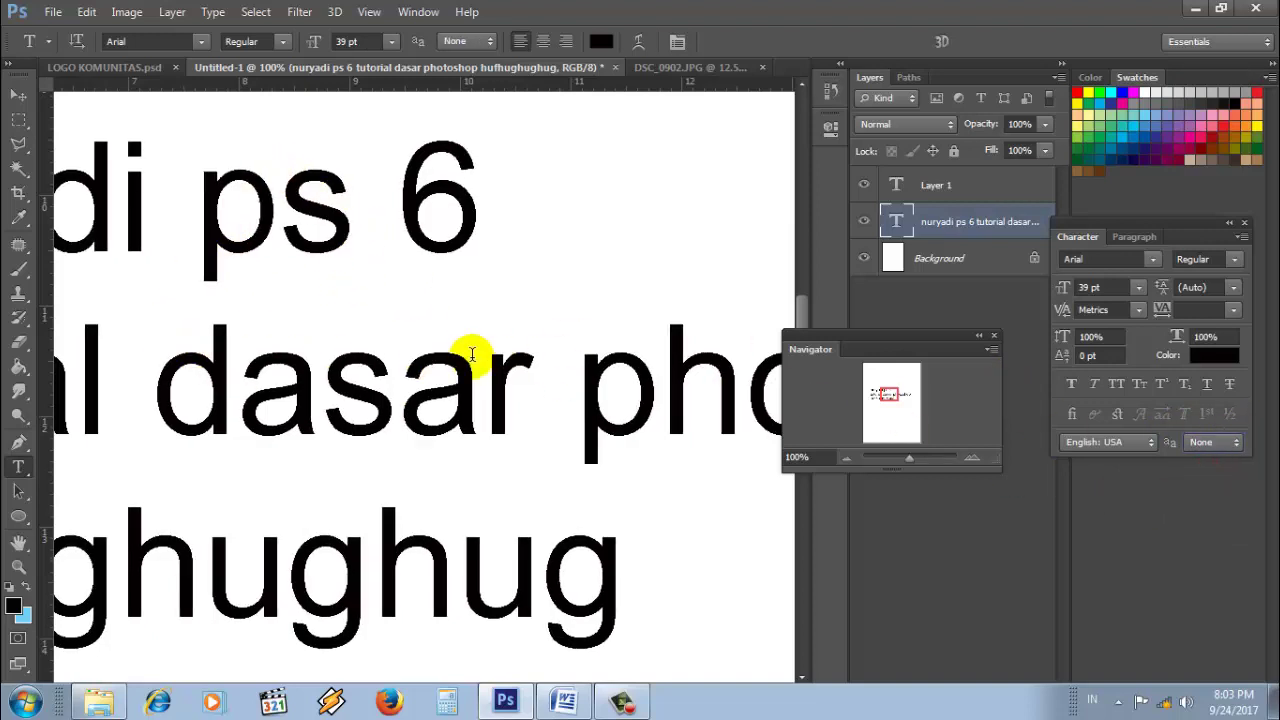
pyautogui.click(1236, 443)
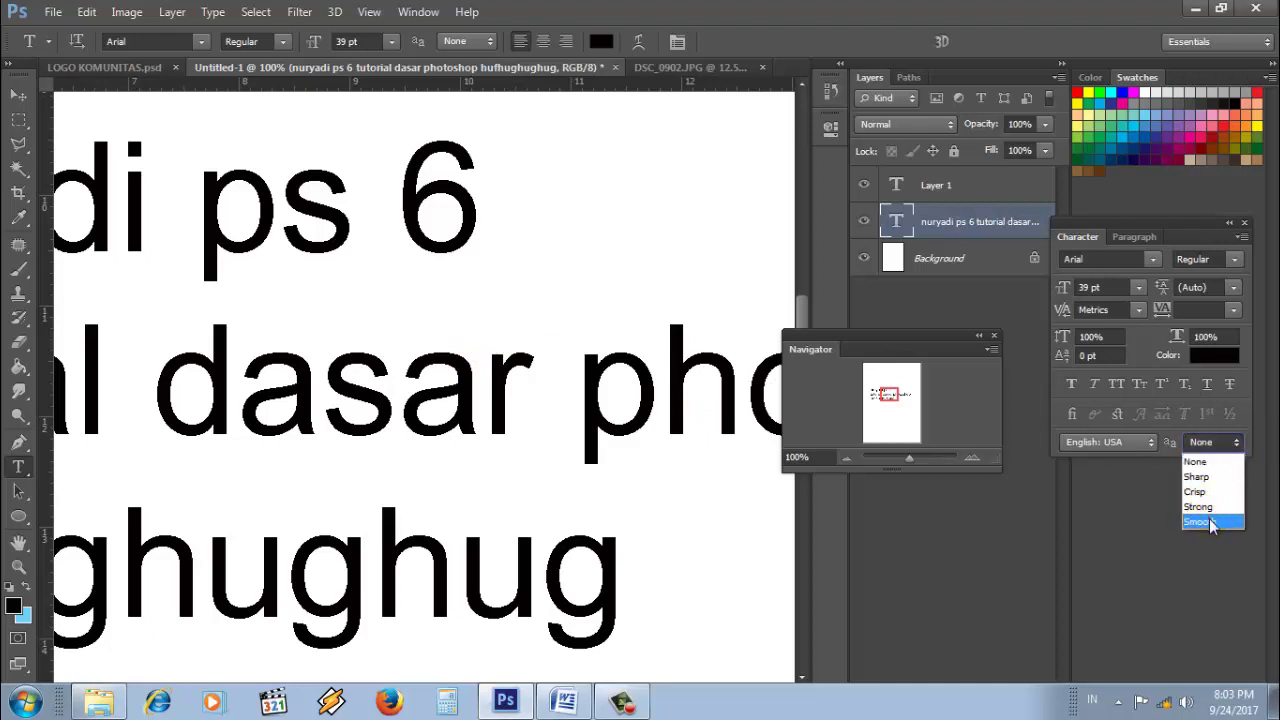
pyautogui.click(1215, 521)
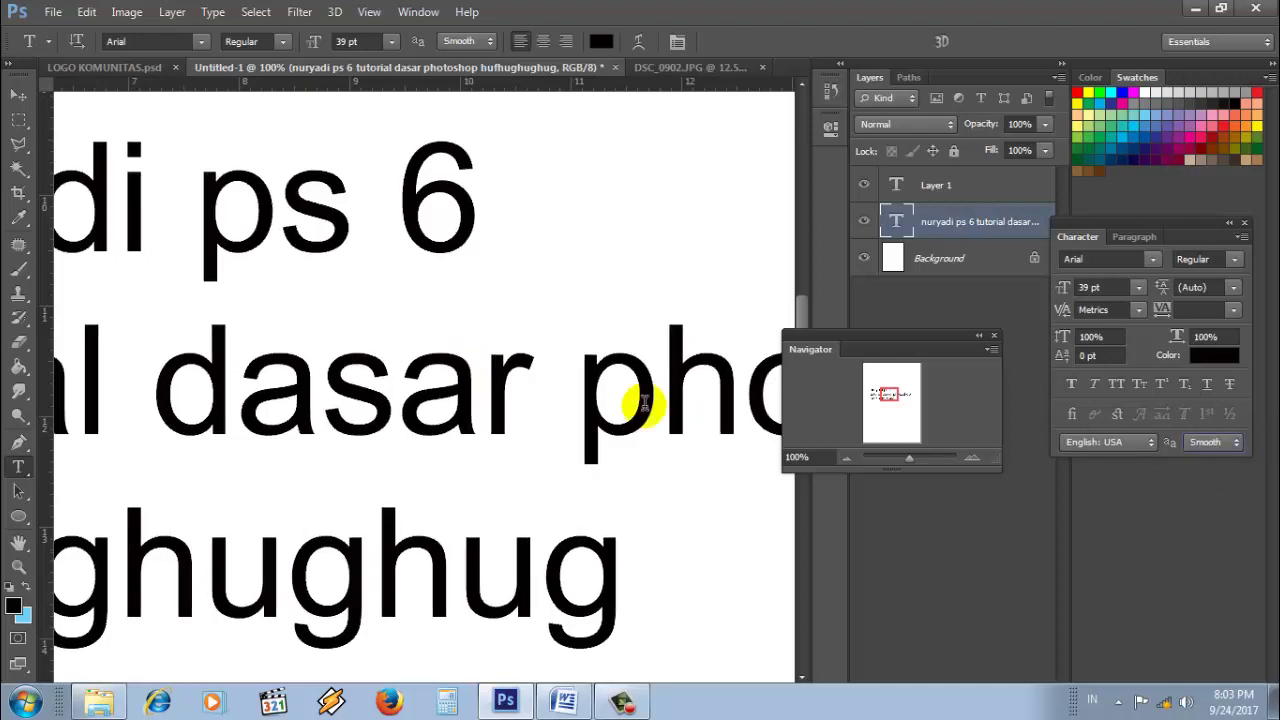
pyautogui.click(973, 457)
pyautogui.click(847, 457)
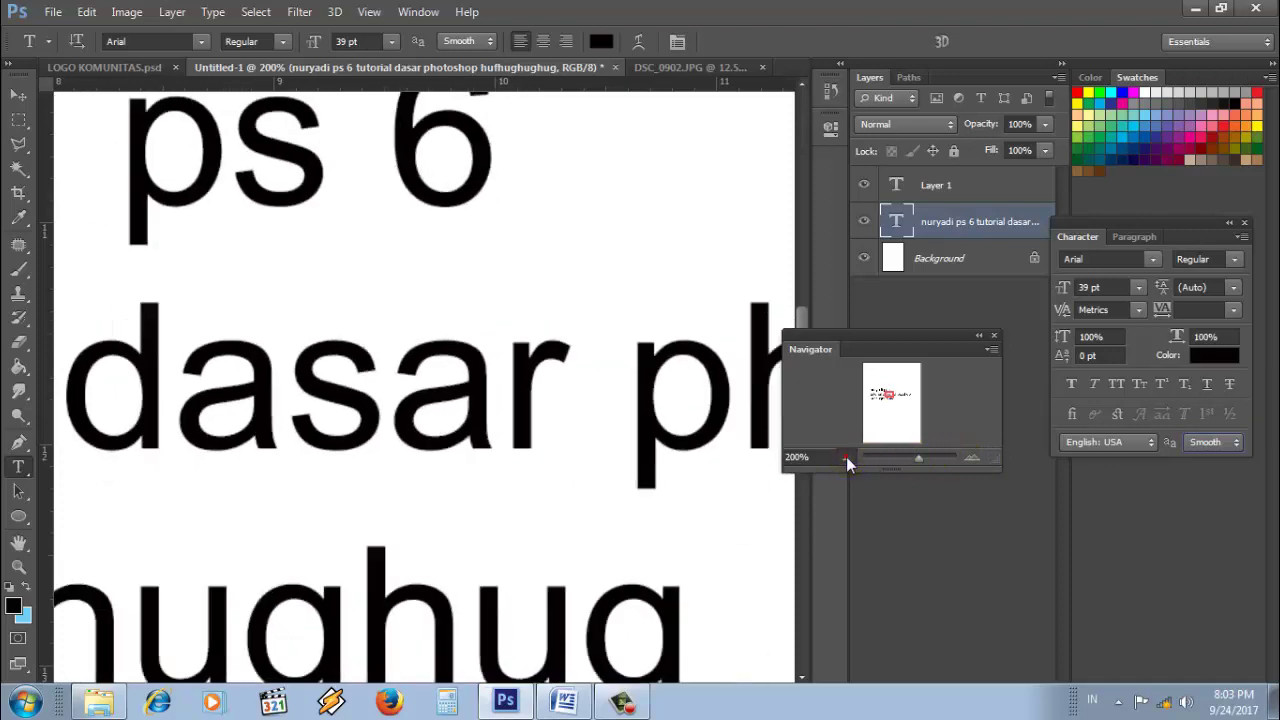
# Step: Recheck None versus Smooth at about 135%, settle on Smooth, and zoom out to the whole text
pyautogui.click(1236, 447)
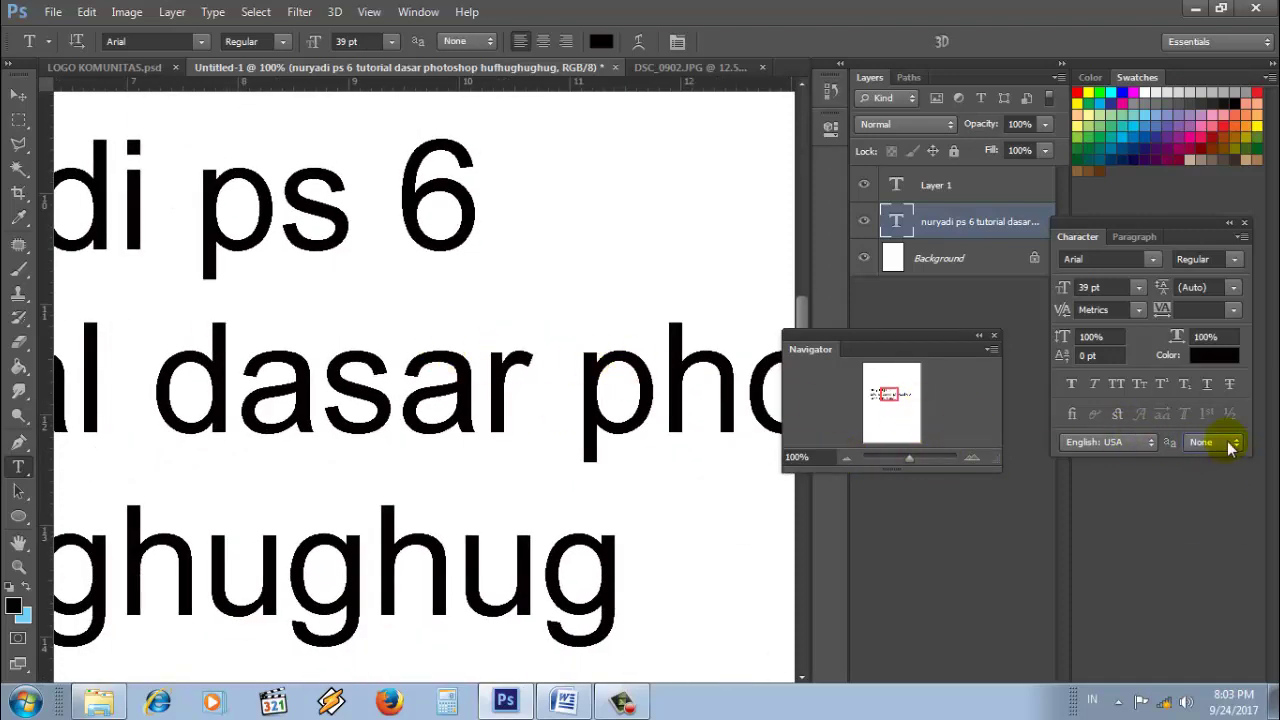
pyautogui.click(1232, 446)
pyautogui.click(1210, 518)
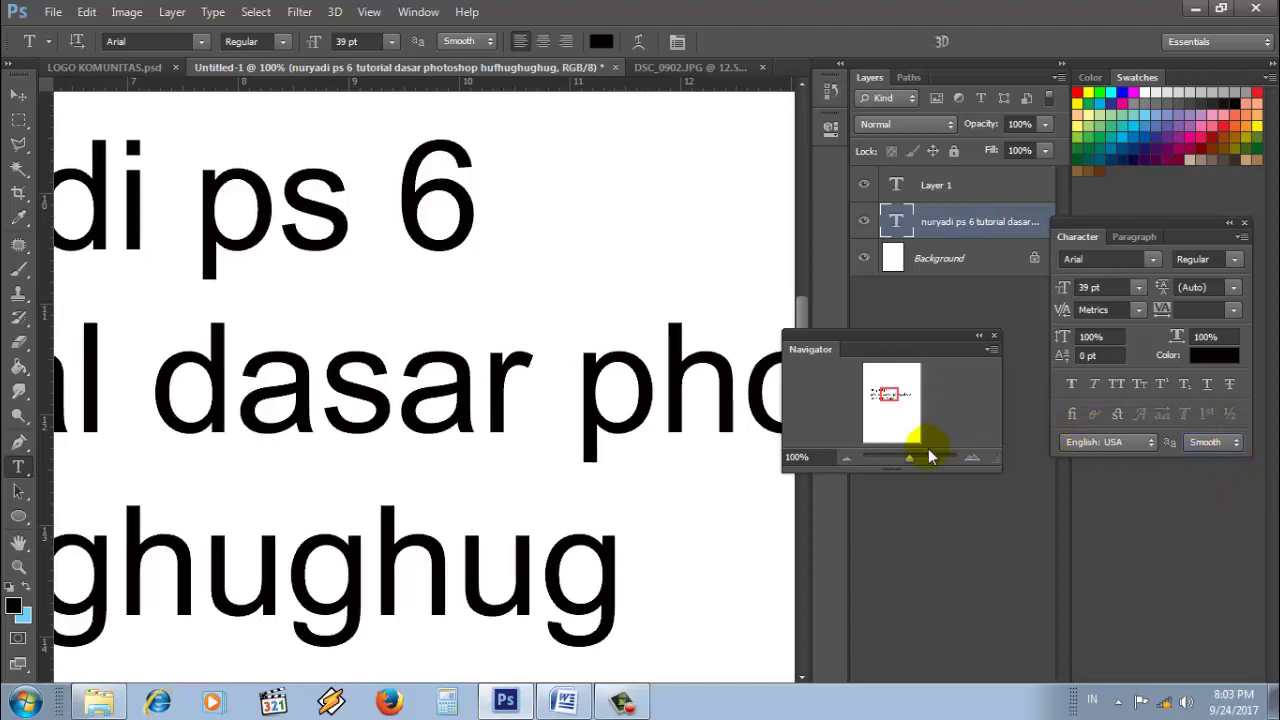
pyautogui.moveTo(928, 456); pyautogui.dragTo(914, 461)
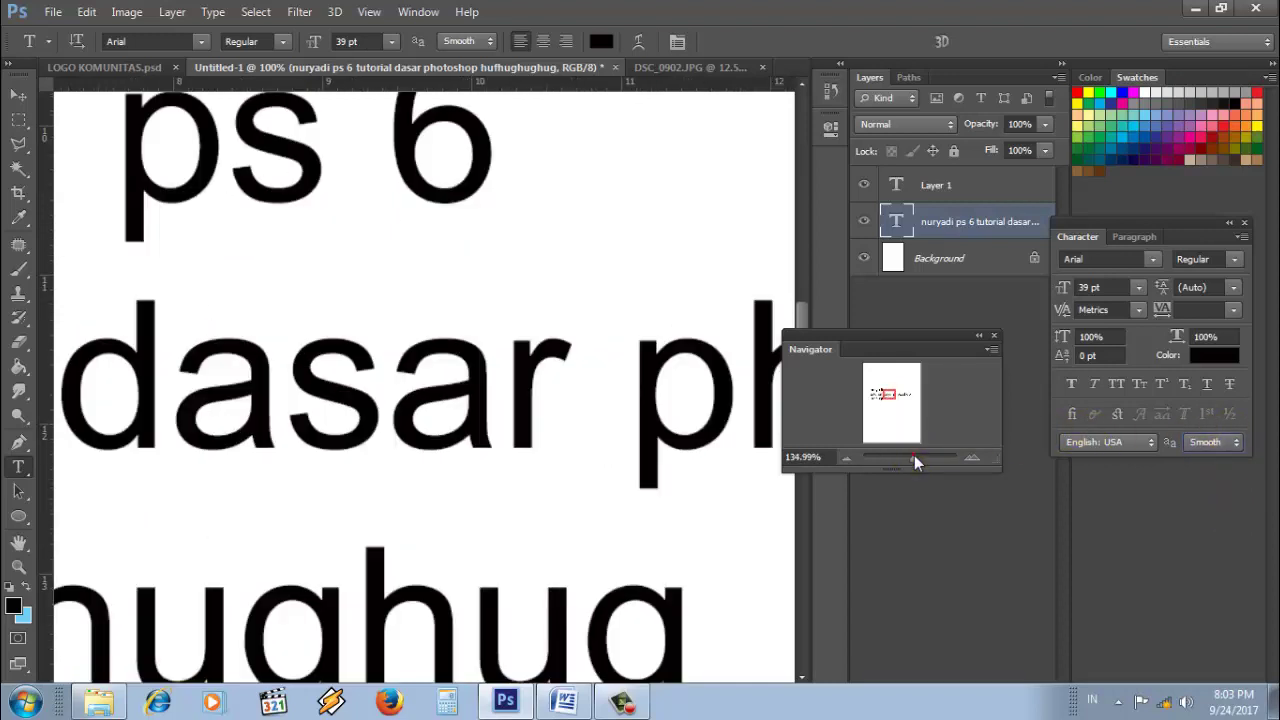
pyautogui.click(1232, 443)
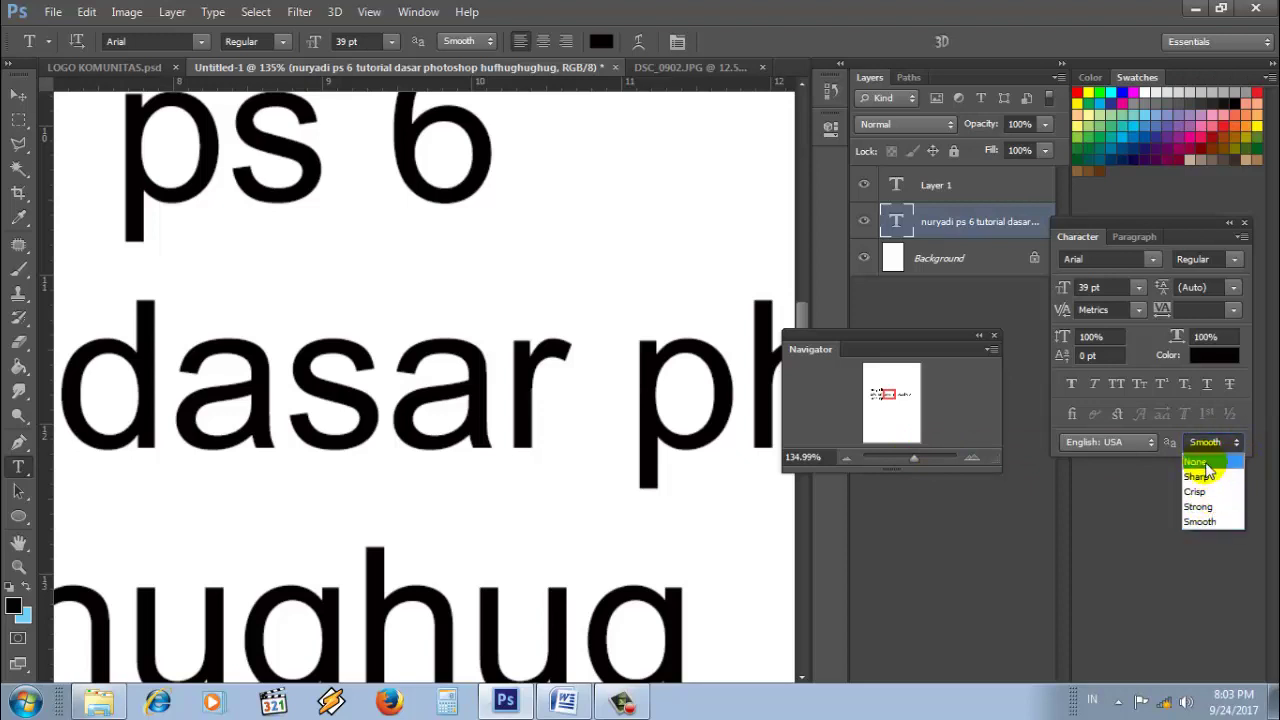
pyautogui.click(1196, 462)
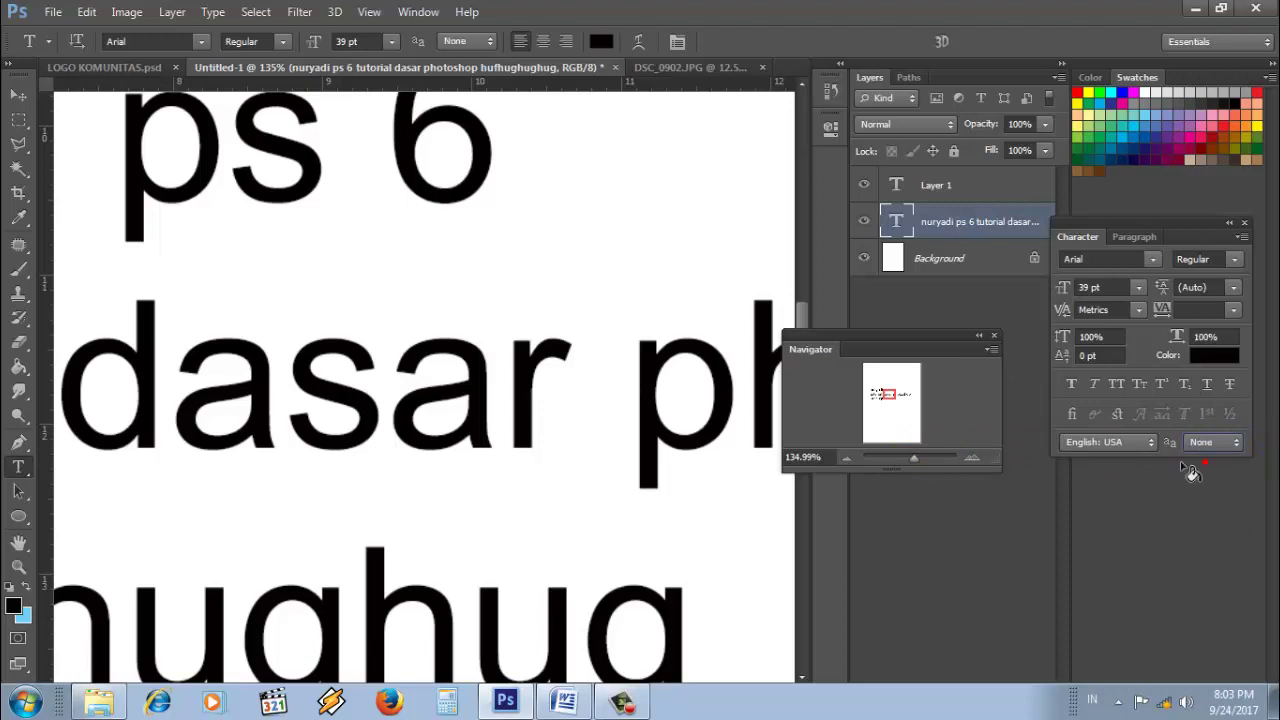
pyautogui.click(1230, 442)
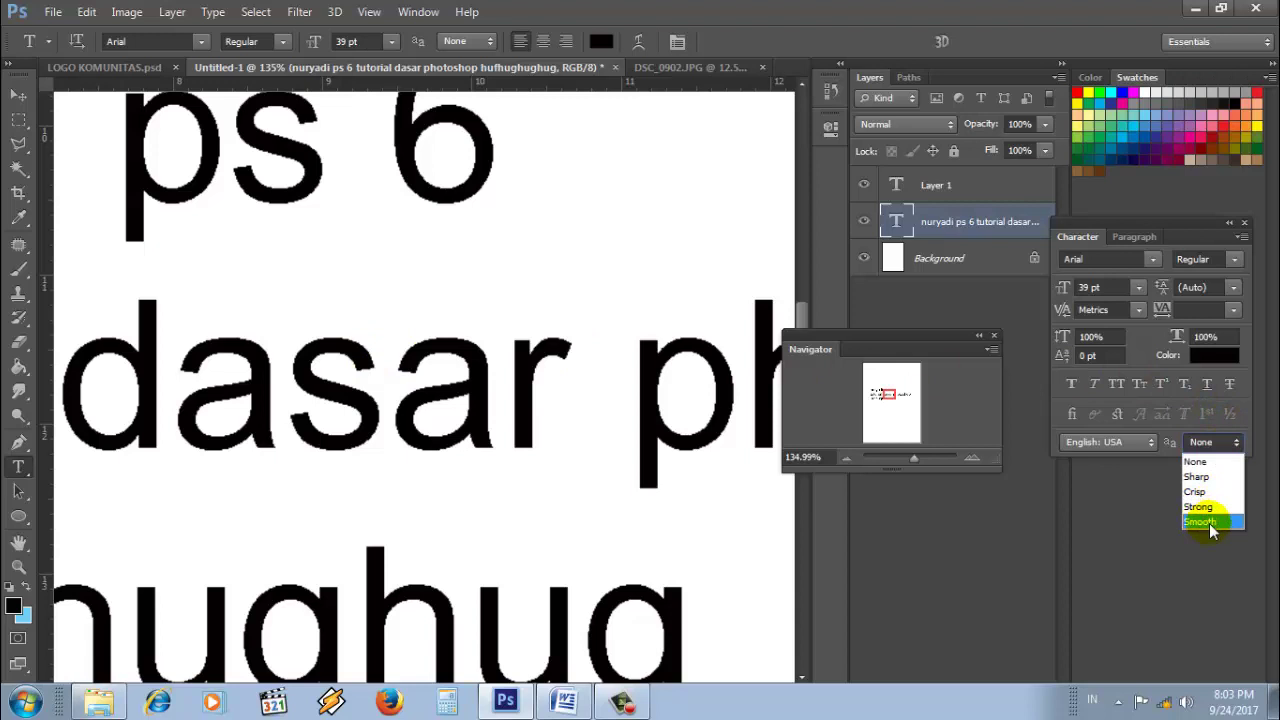
pyautogui.click(1210, 523)
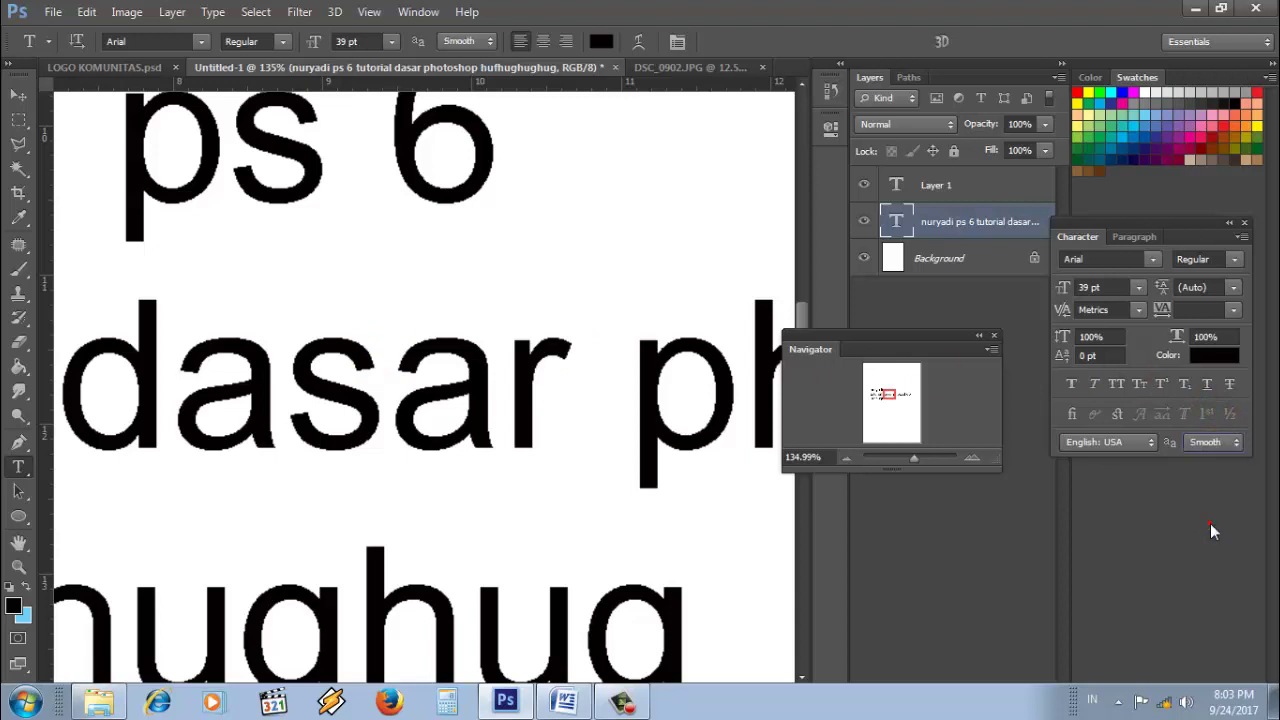
pyautogui.moveTo(916, 460); pyautogui.dragTo(902, 462)
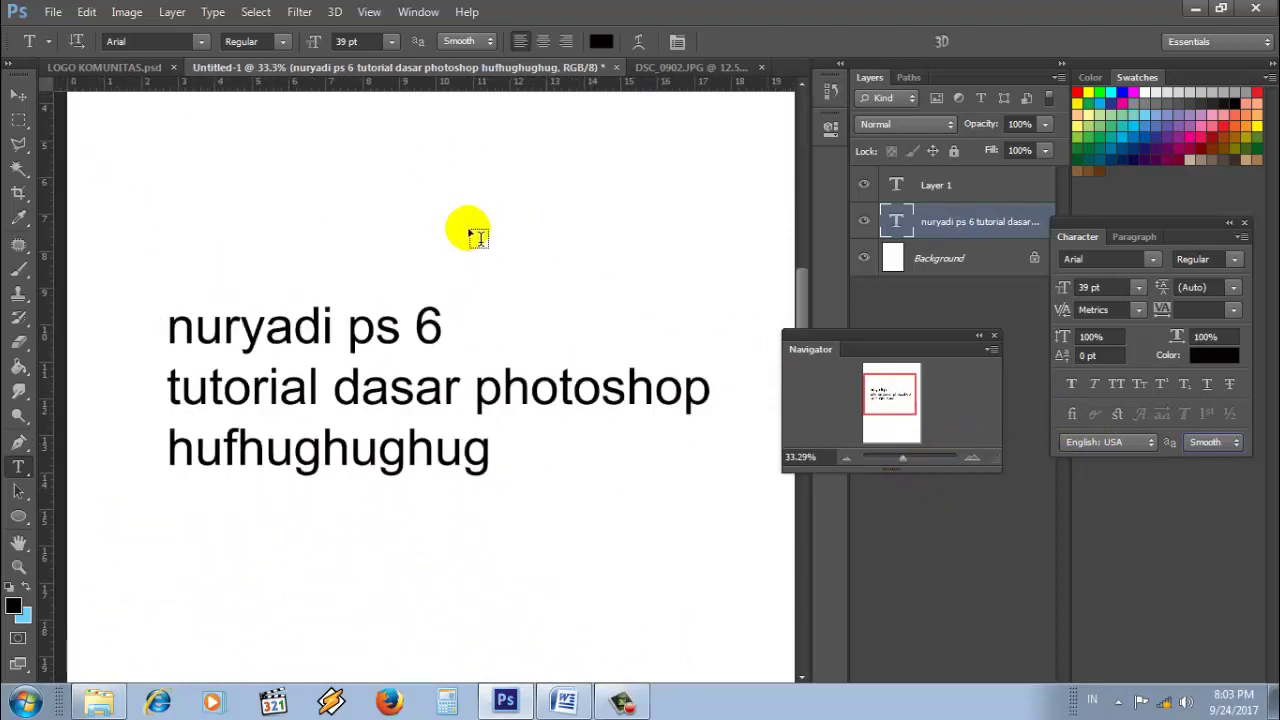
# Step: In LOGO KOMUNITAS.psd, set NURYADI's tracking to a tight 0 and commit
pyautogui.click(97, 68)
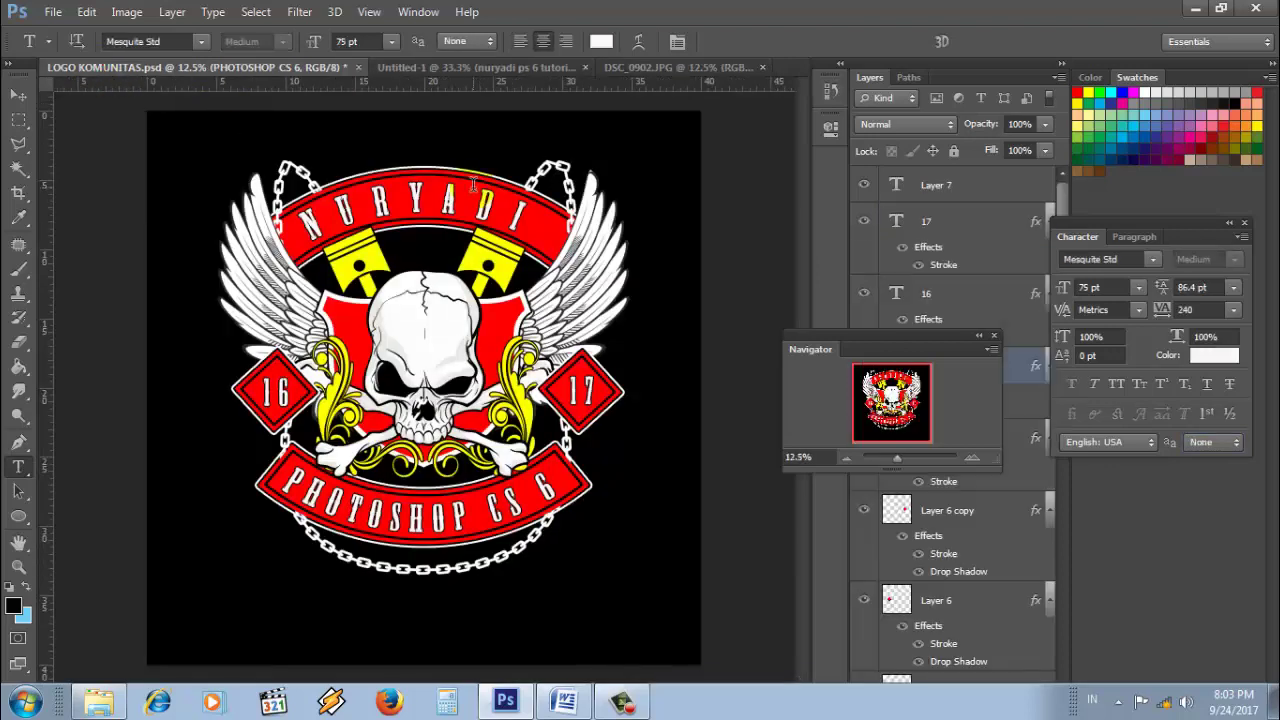
pyautogui.click(520, 221)
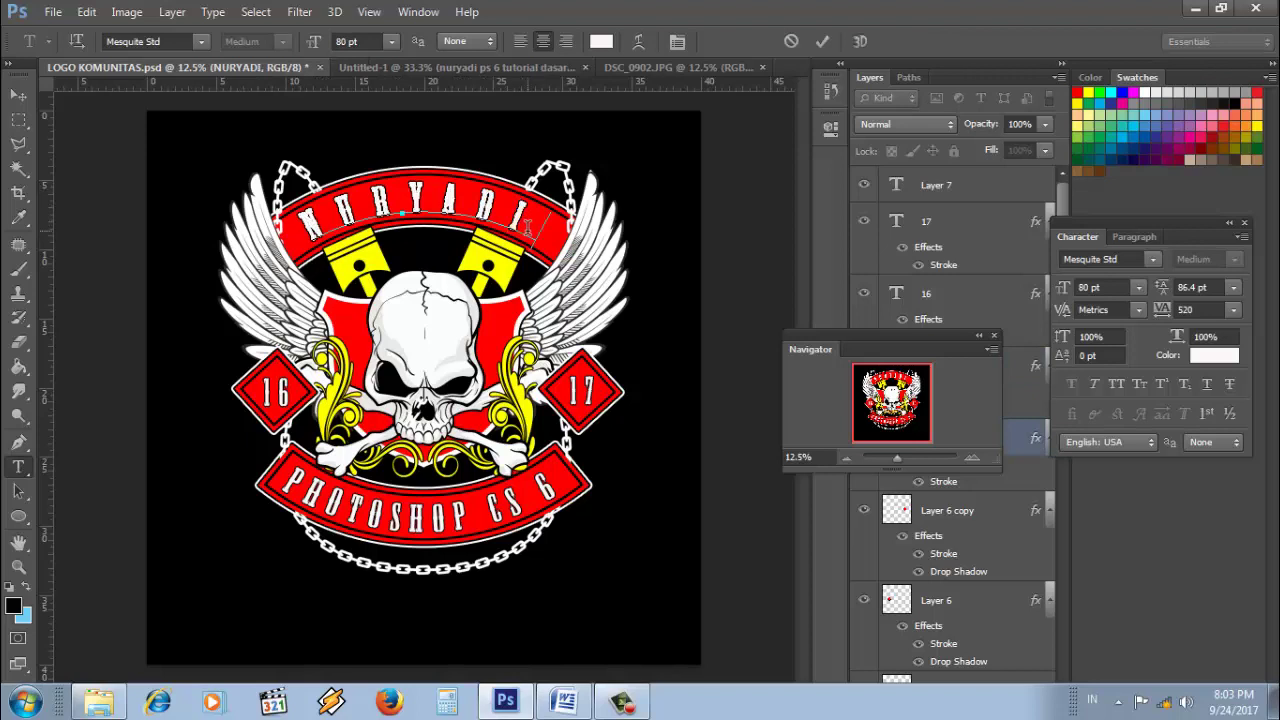
pyautogui.moveTo(545, 218)
pyautogui.mouseDown()
pyautogui.moveTo(380, 215)
pyautogui.moveTo(296, 265)
pyautogui.mouseUp()
pyautogui.click(1185, 309)
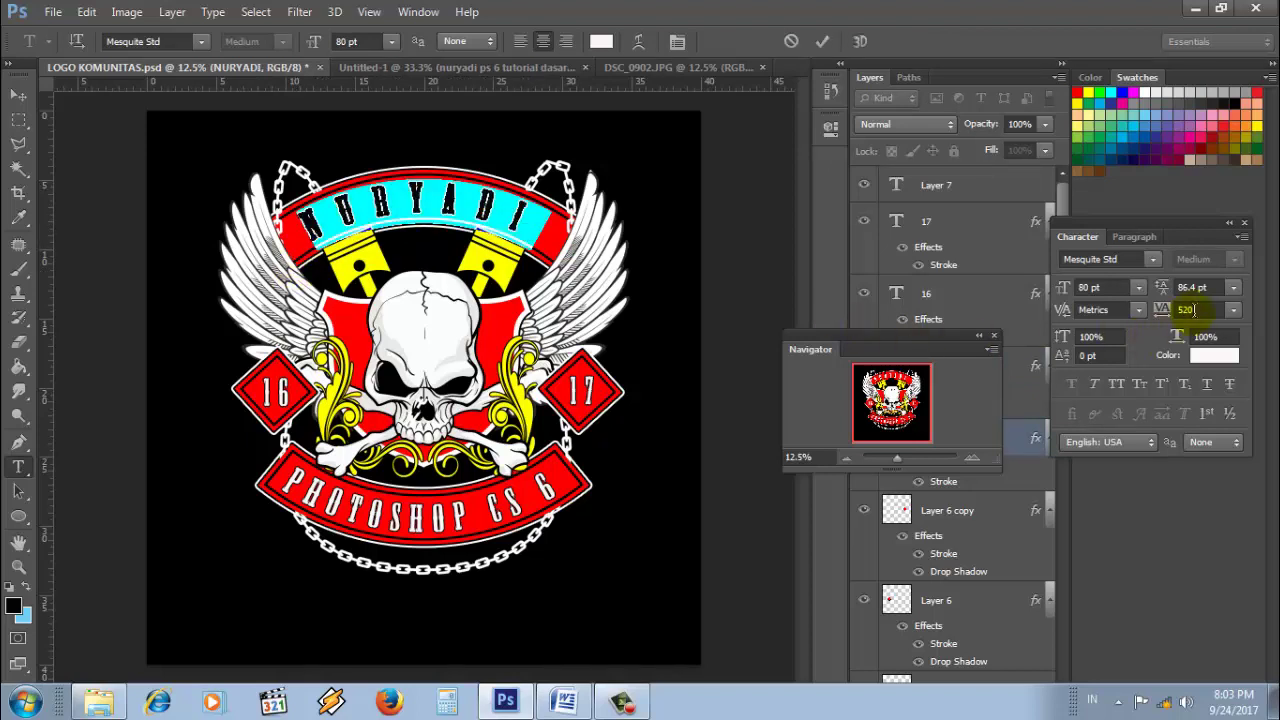
pyautogui.click(1235, 312)
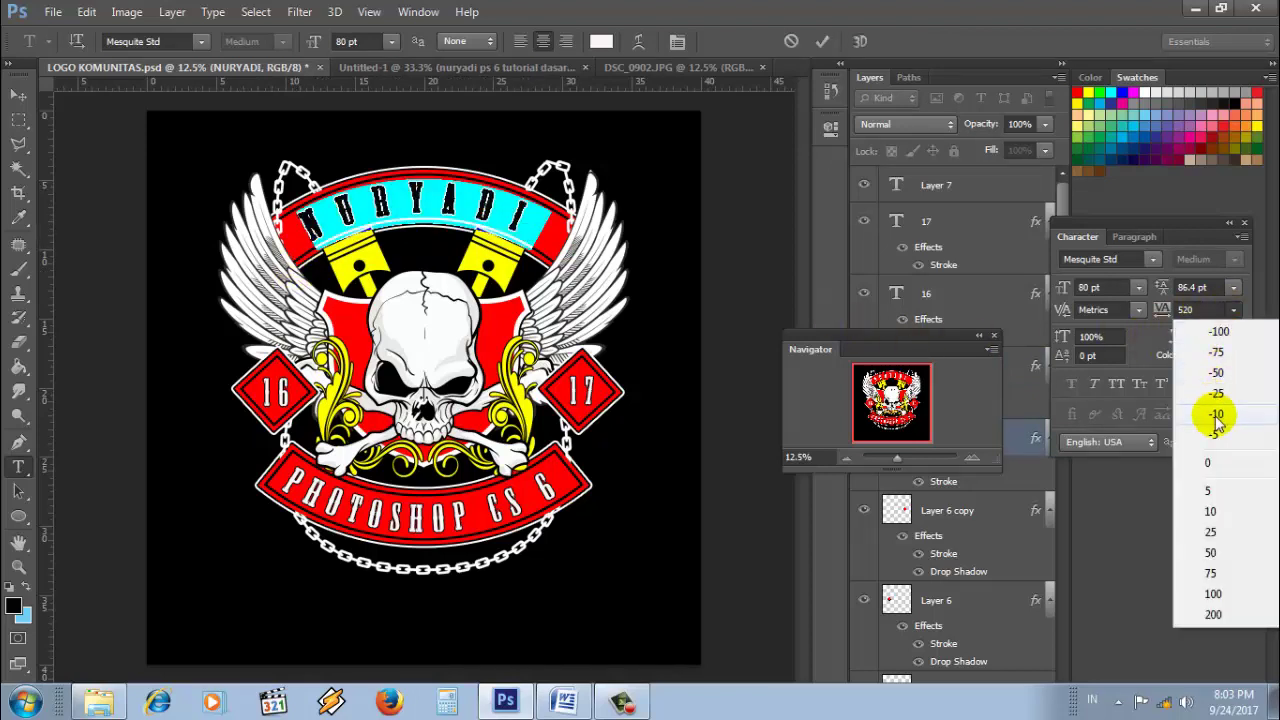
pyautogui.click(1216, 463)
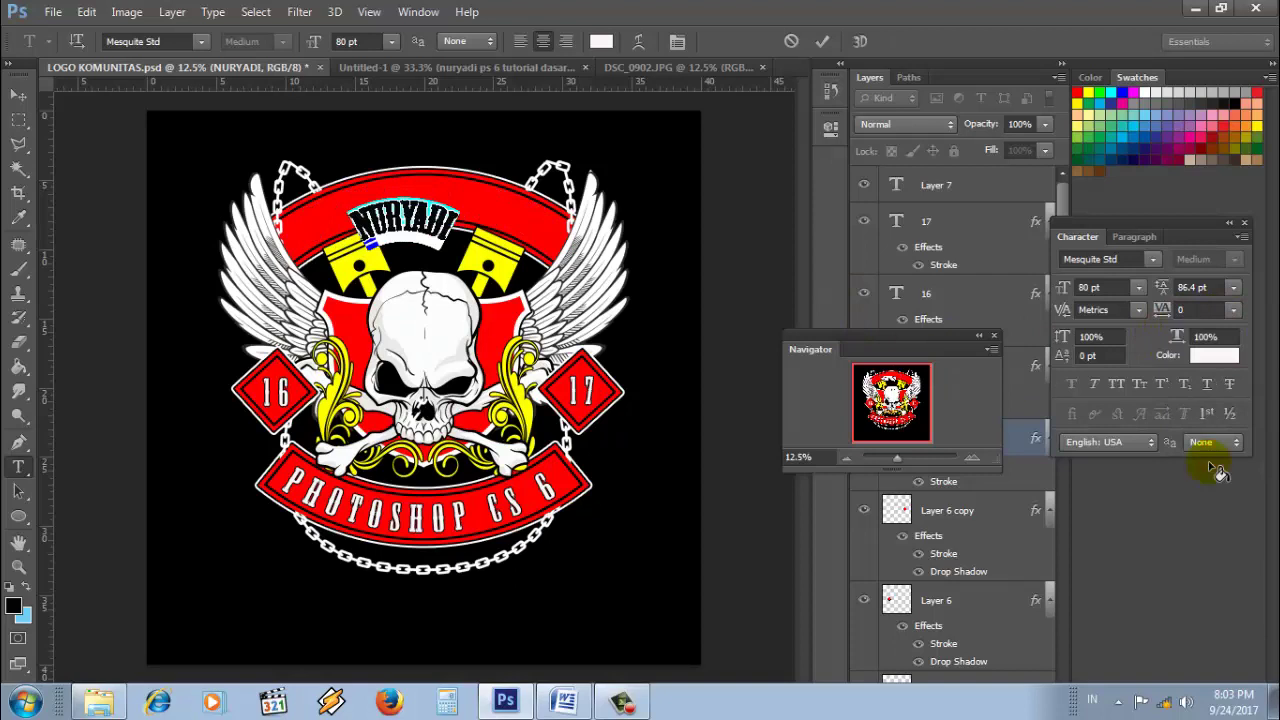
pyautogui.click(822, 41)
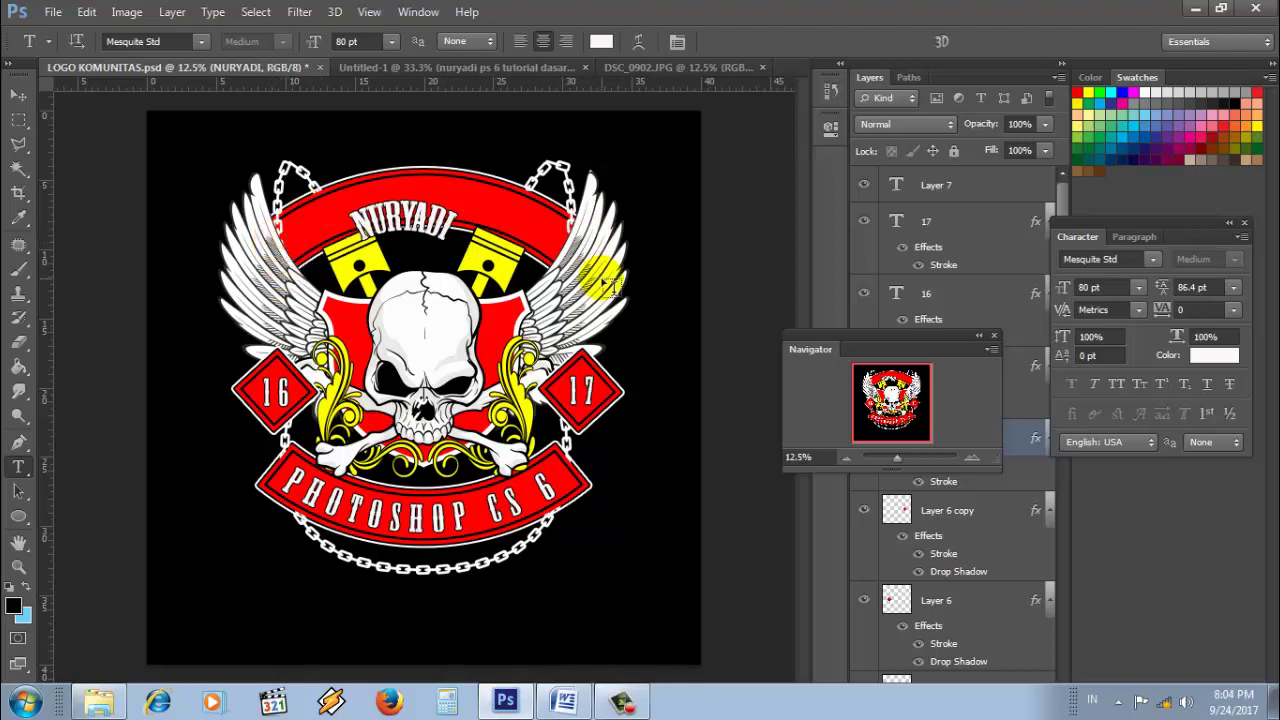
# Step: Restore NURYADI's tracking to 520 and commit
pyautogui.doubleClick(447, 228)
pyautogui.click(1168, 312)
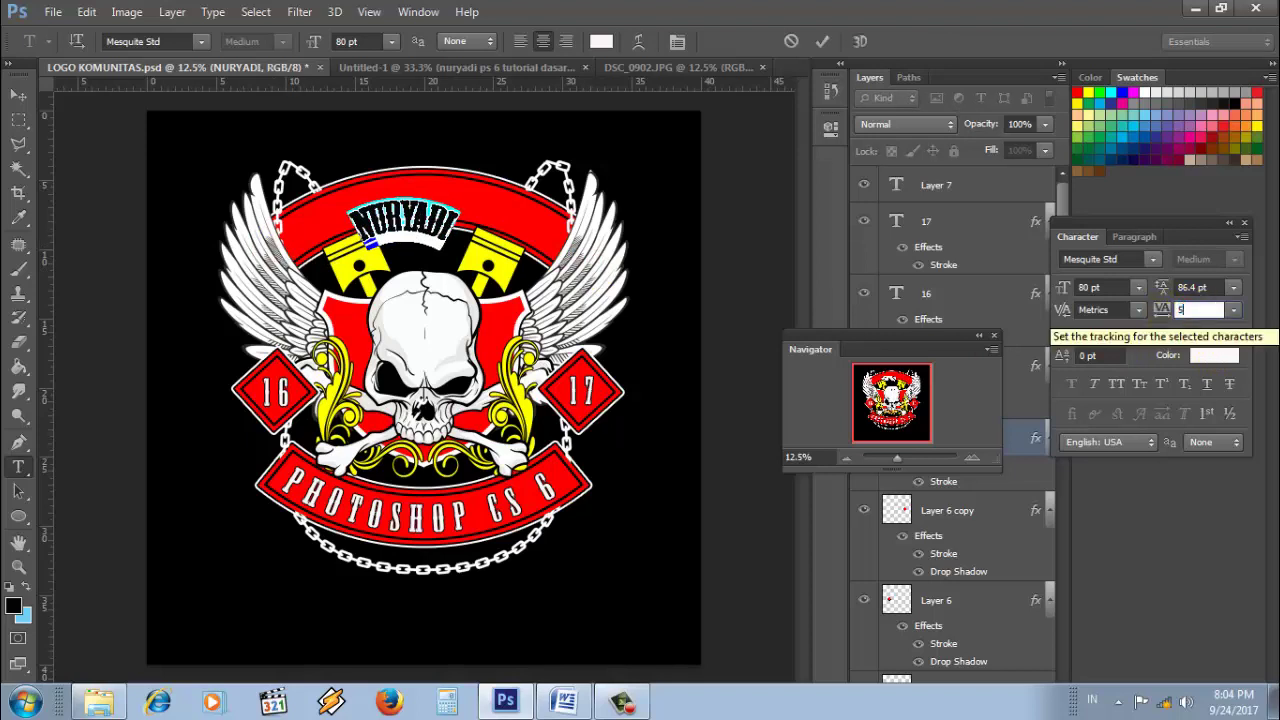
pyautogui.write('520')
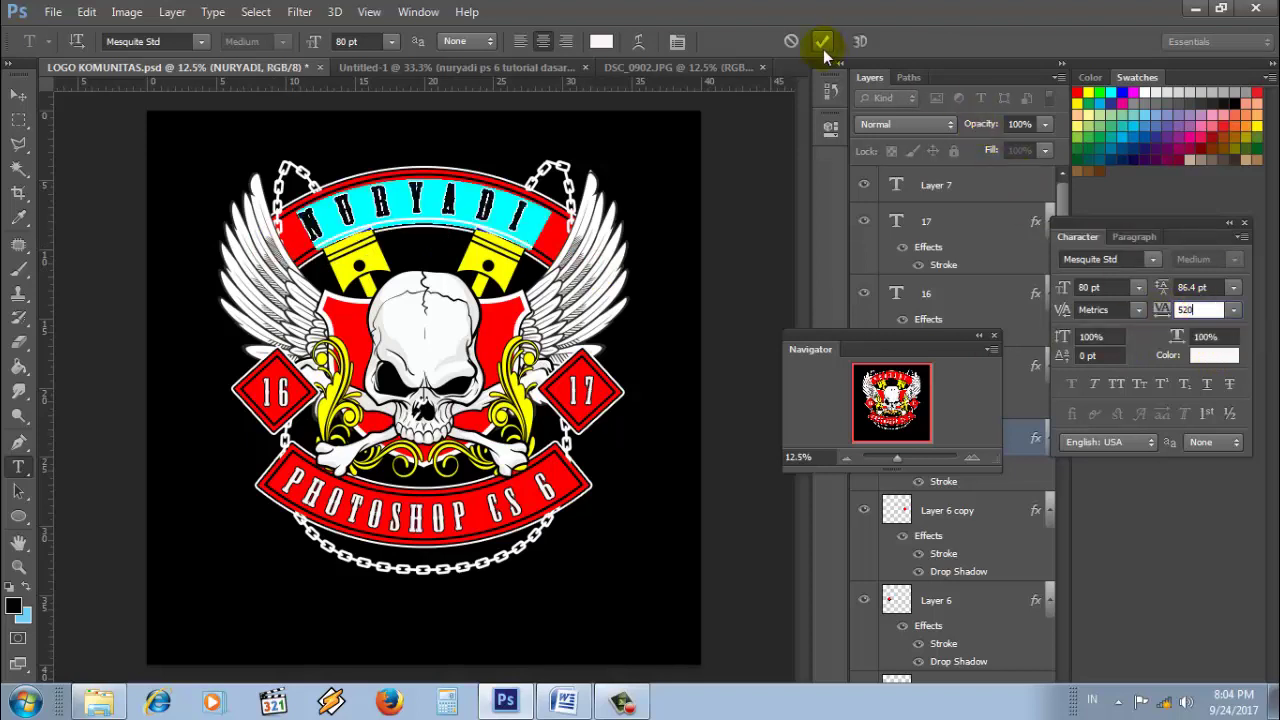
pyautogui.click(822, 41)
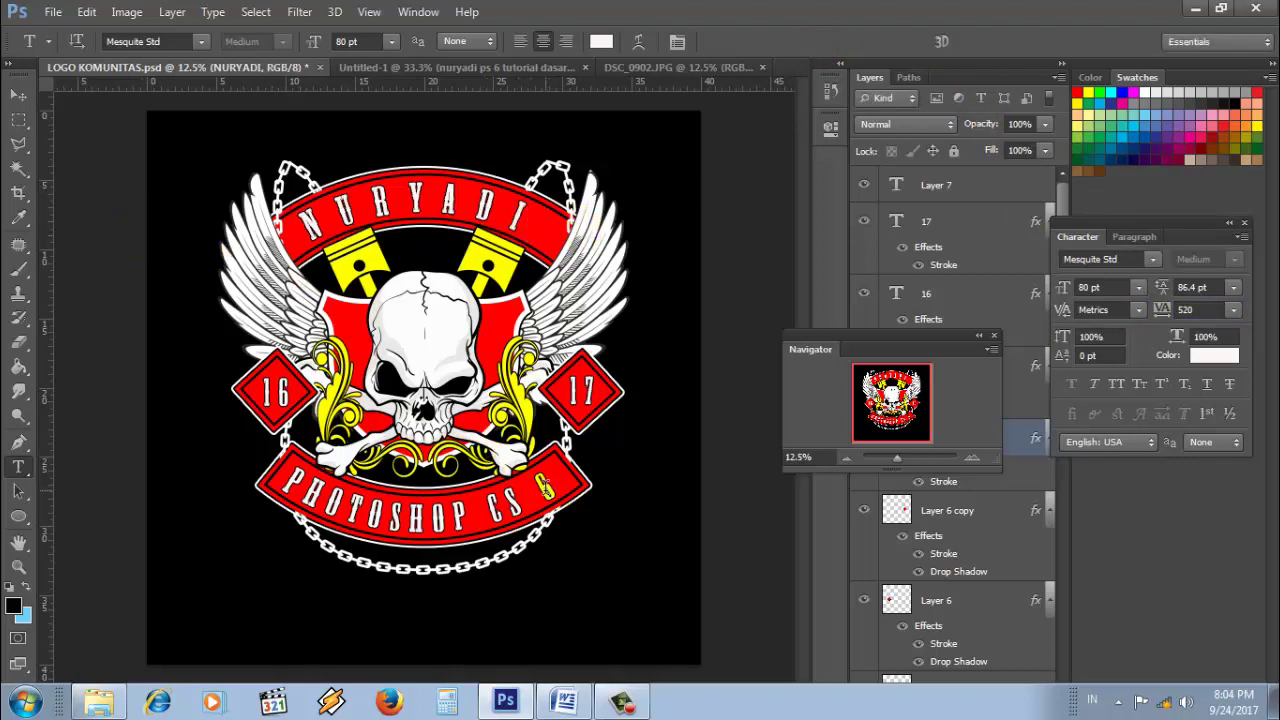
# Step: Select all of the PHOTOSHOP CS 6 banner text, commit it, and show the recent-files list
pyautogui.click(545, 487)
pyautogui.hotkey('ctrl', 'a')
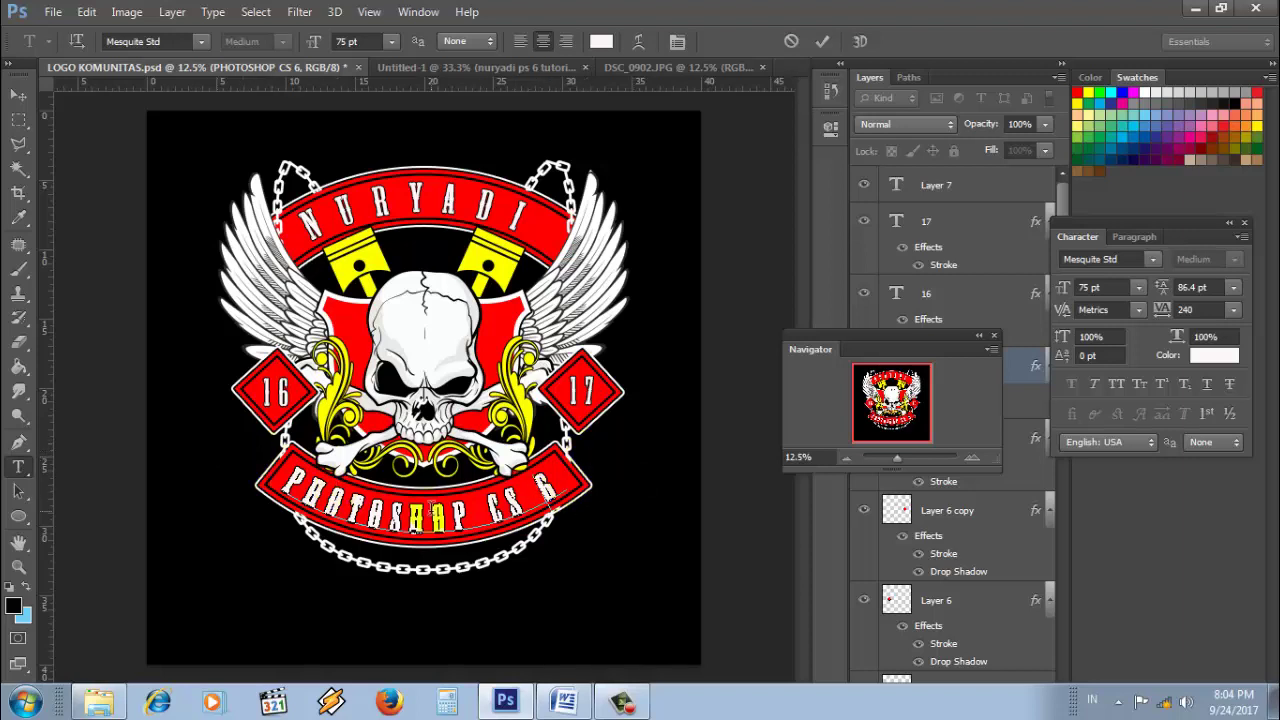
pyautogui.click(822, 41)
pyautogui.click(54, 14)
pyautogui.moveTo(88, 140)
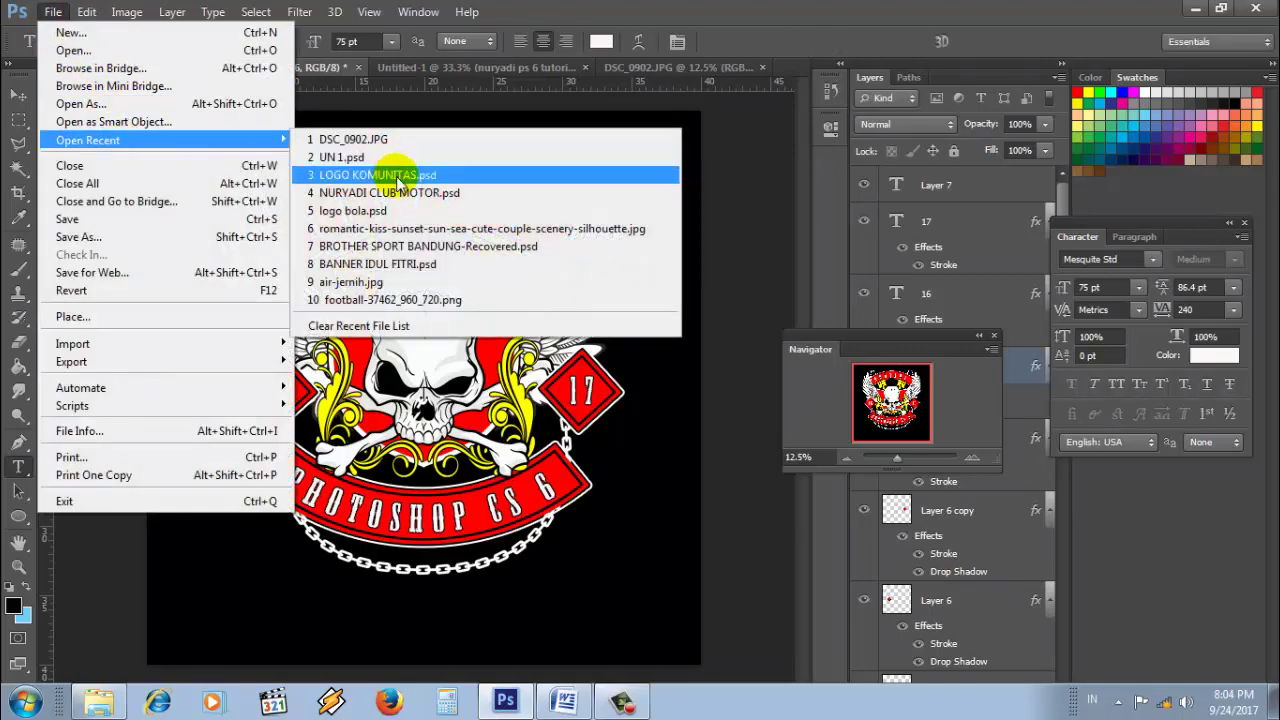
# Step: Open UN 1.psd, zoom and pan to the left page, and select its whole text block
pyautogui.click(400, 158)
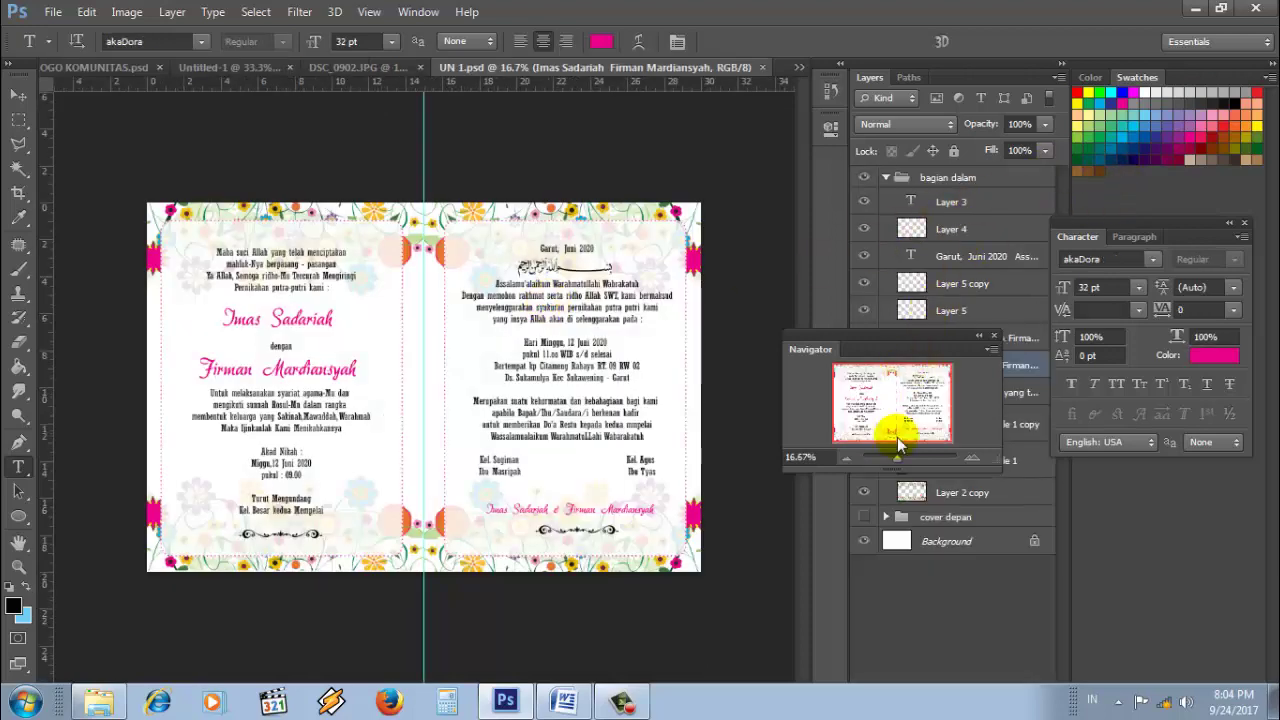
pyautogui.click(970, 459)
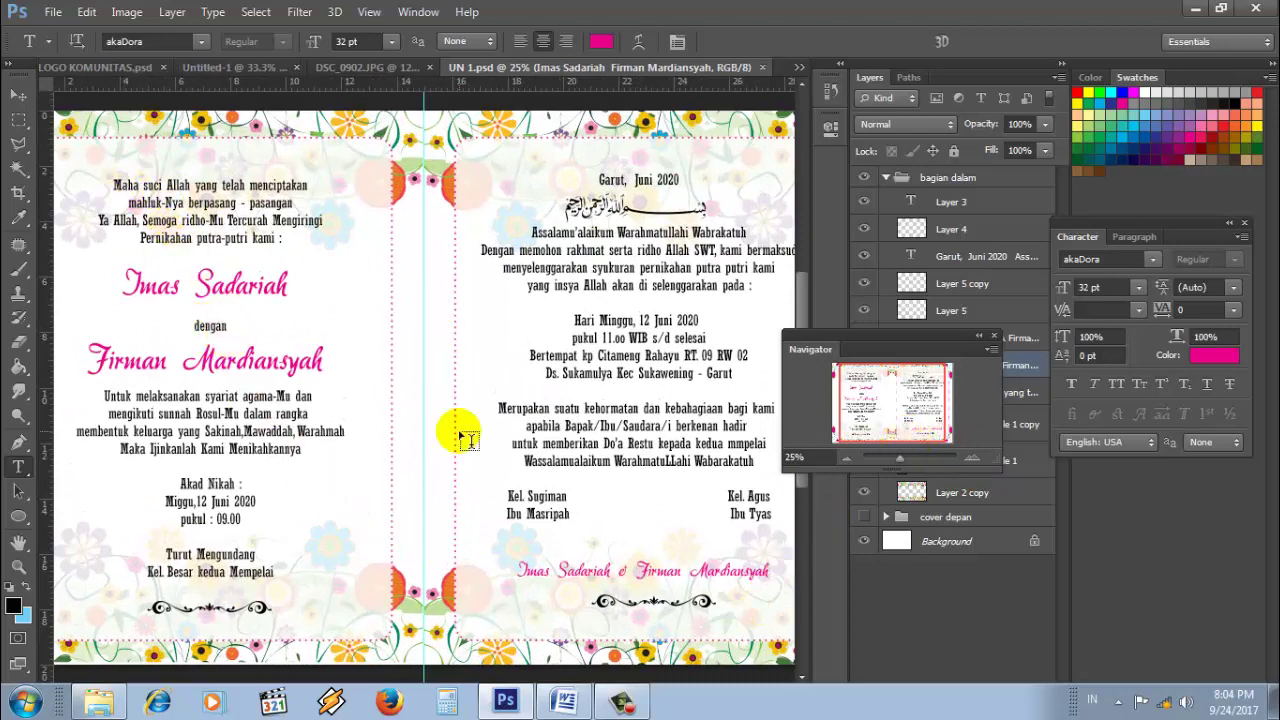
pyautogui.click(18, 542)
pyautogui.moveTo(138, 513); pyautogui.dragTo(194, 513)
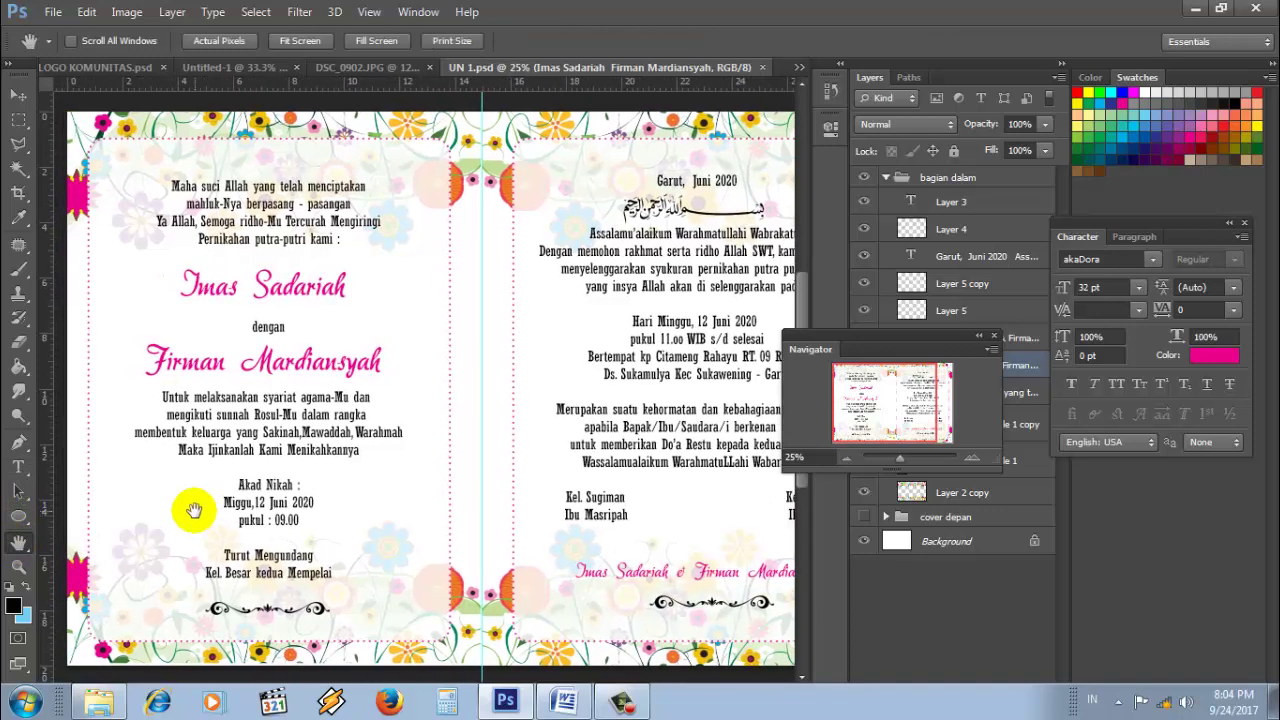
pyautogui.moveTo(262, 412); pyautogui.dragTo(274, 405)
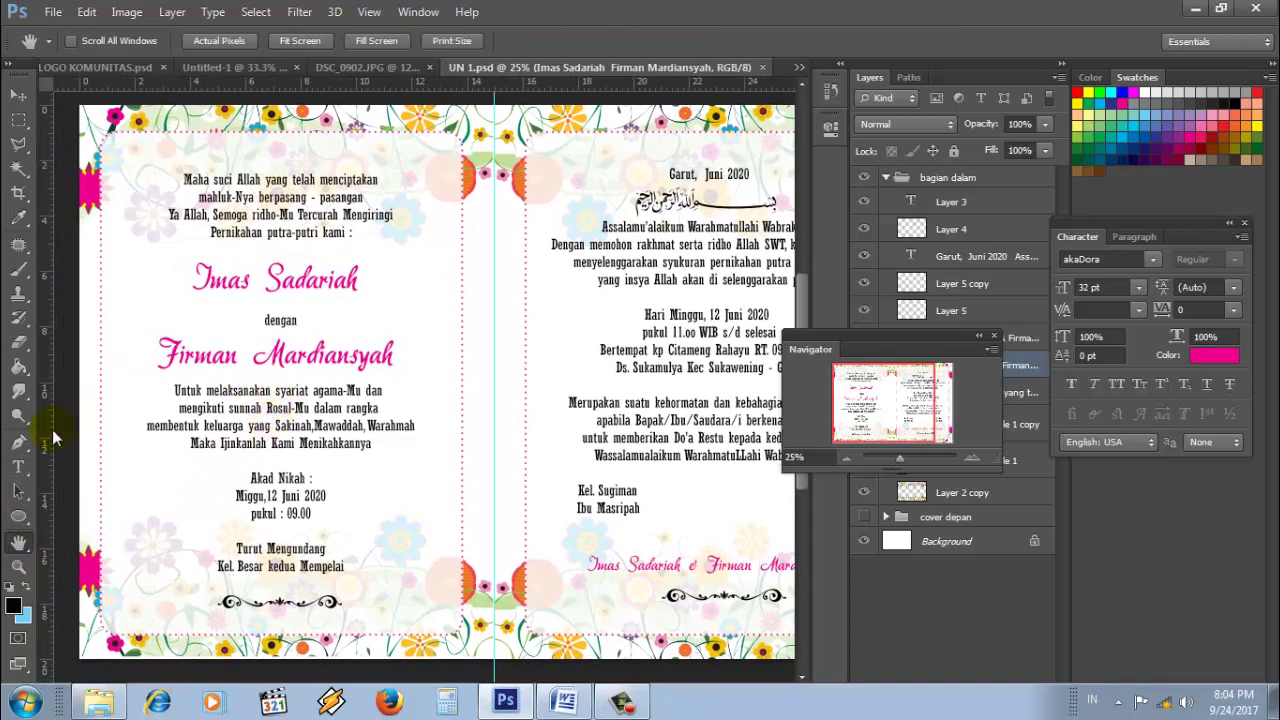
pyautogui.click(18, 466)
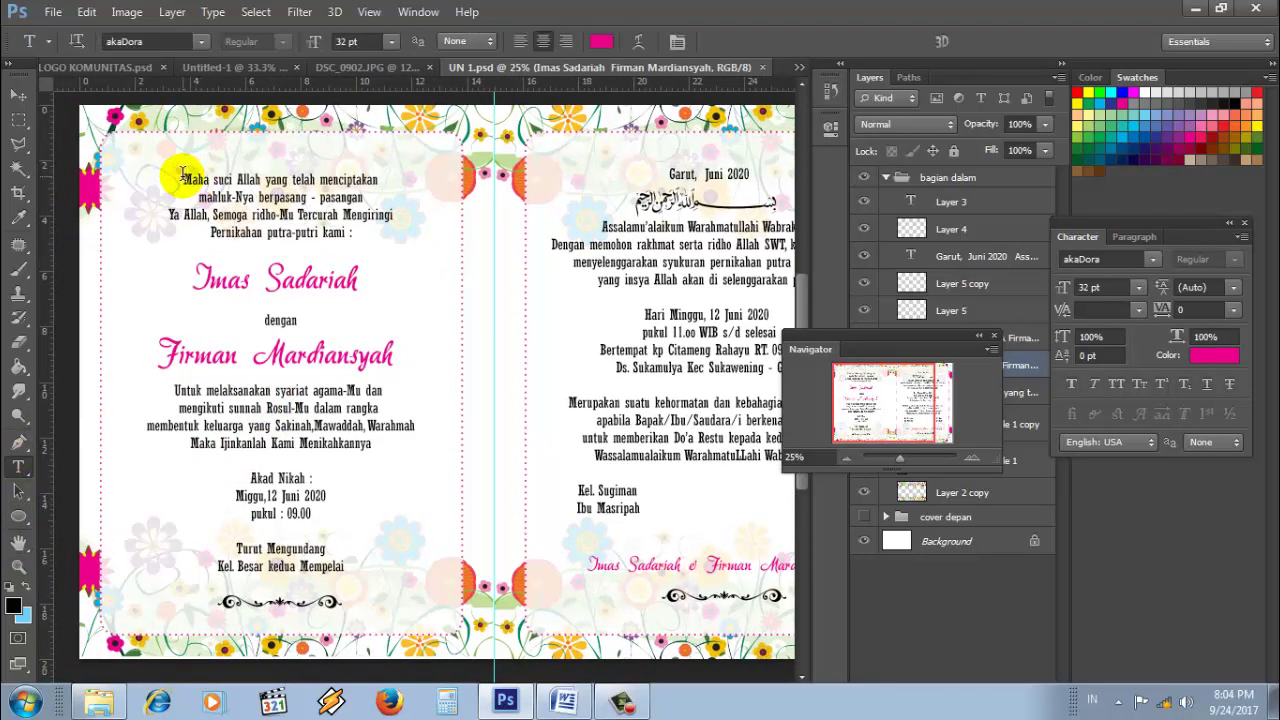
pyautogui.moveTo(183, 178); pyautogui.dragTo(382, 572)
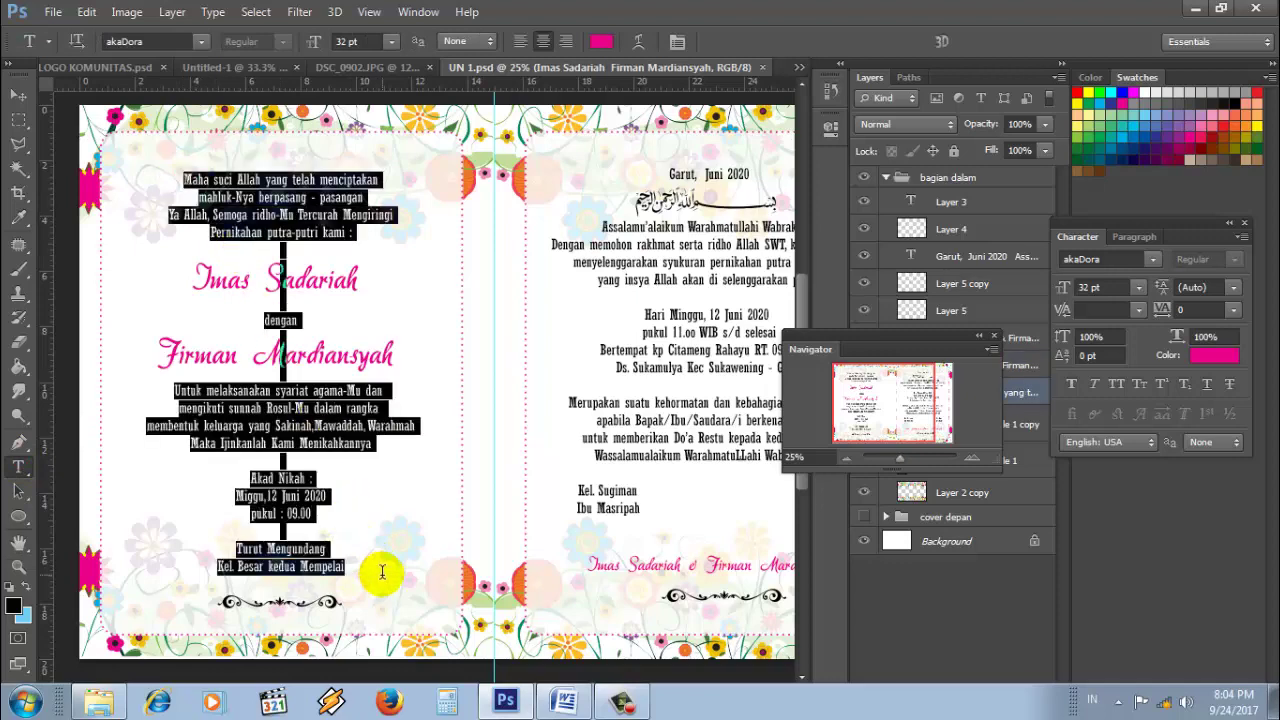
# Step: Set the left-page text's font size to 20 pt and commit
pyautogui.click(345, 41)
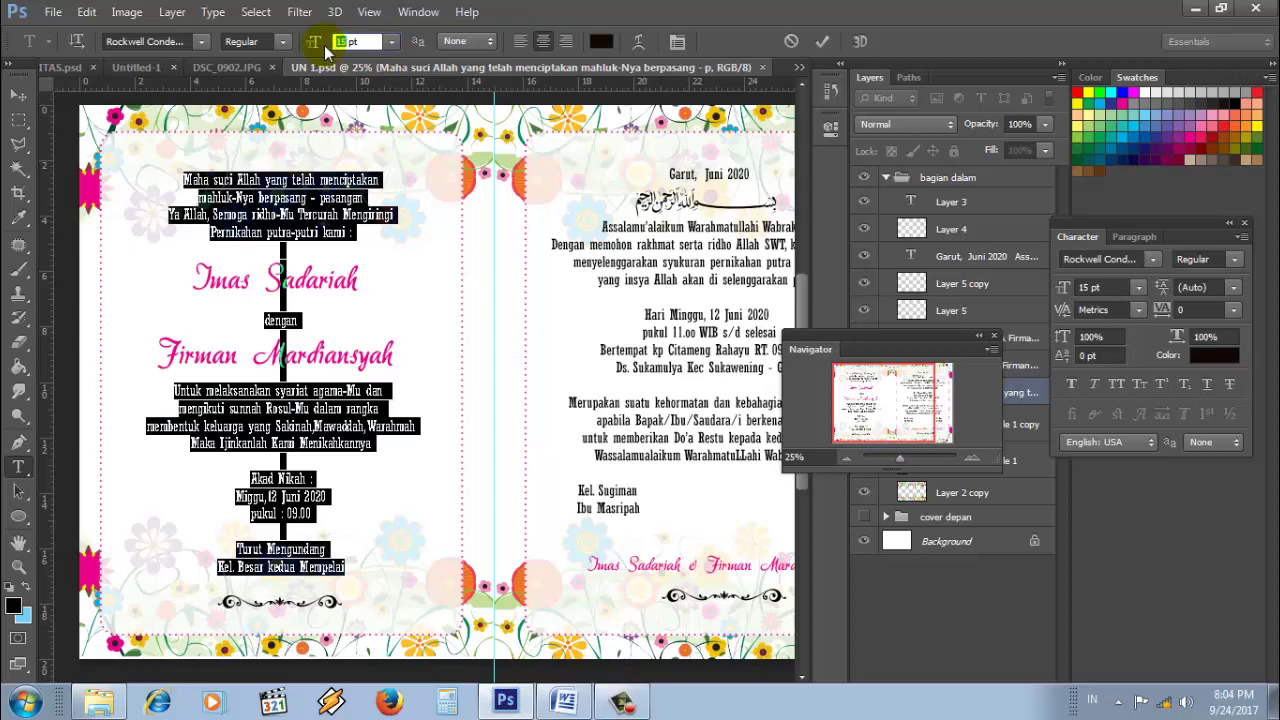
pyautogui.write('20')
pyautogui.press('Return')
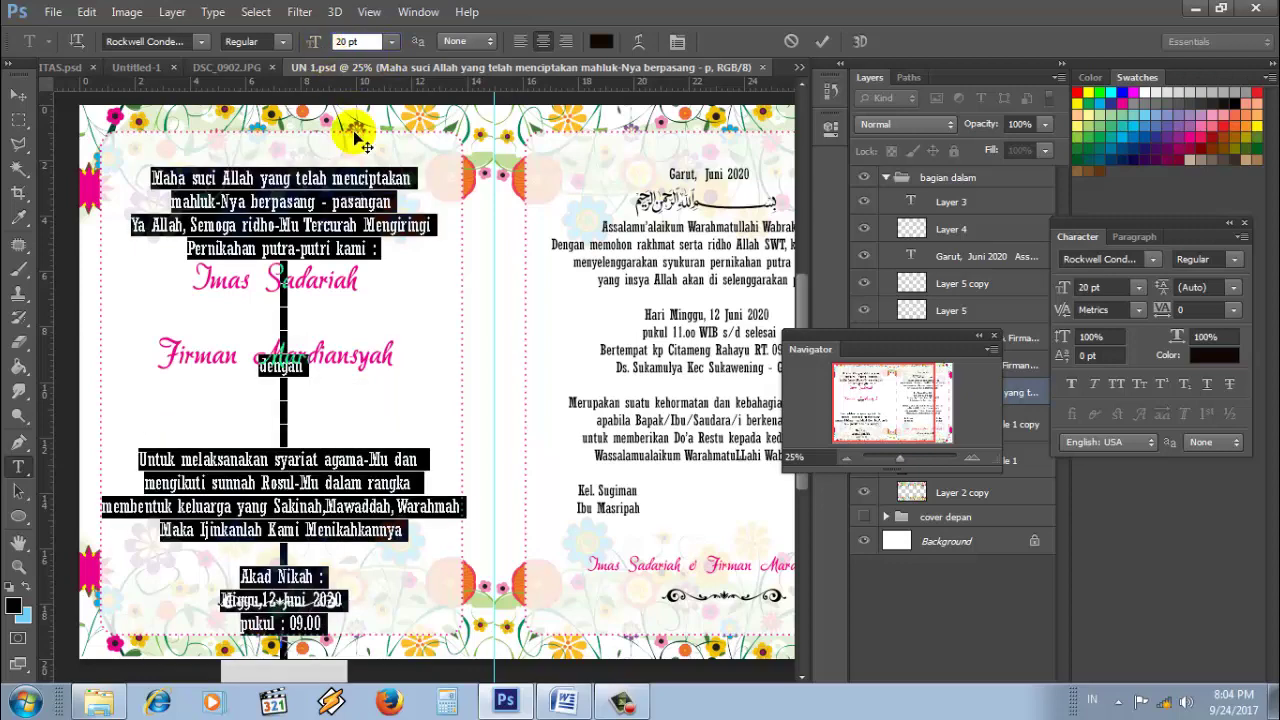
pyautogui.click(822, 41)
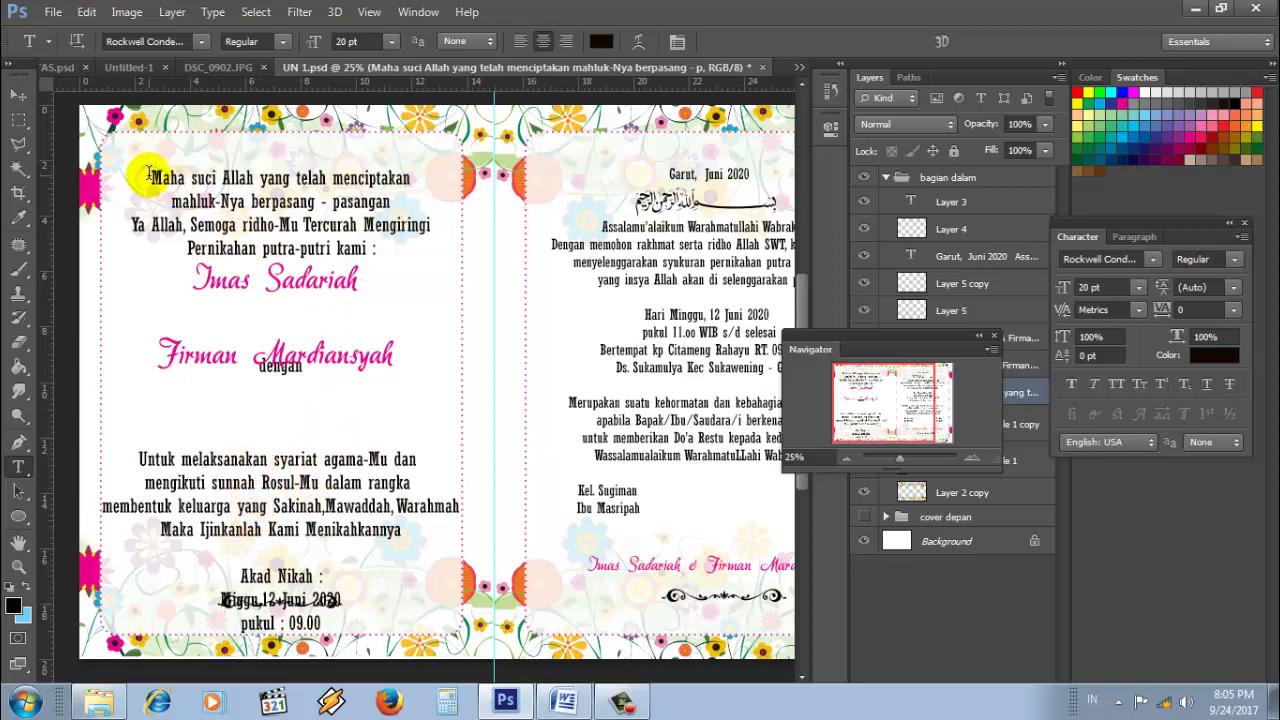
# Step: Reselect the left-page text and set its leading to 18 pt
pyautogui.moveTo(148, 176); pyautogui.dragTo(366, 609)
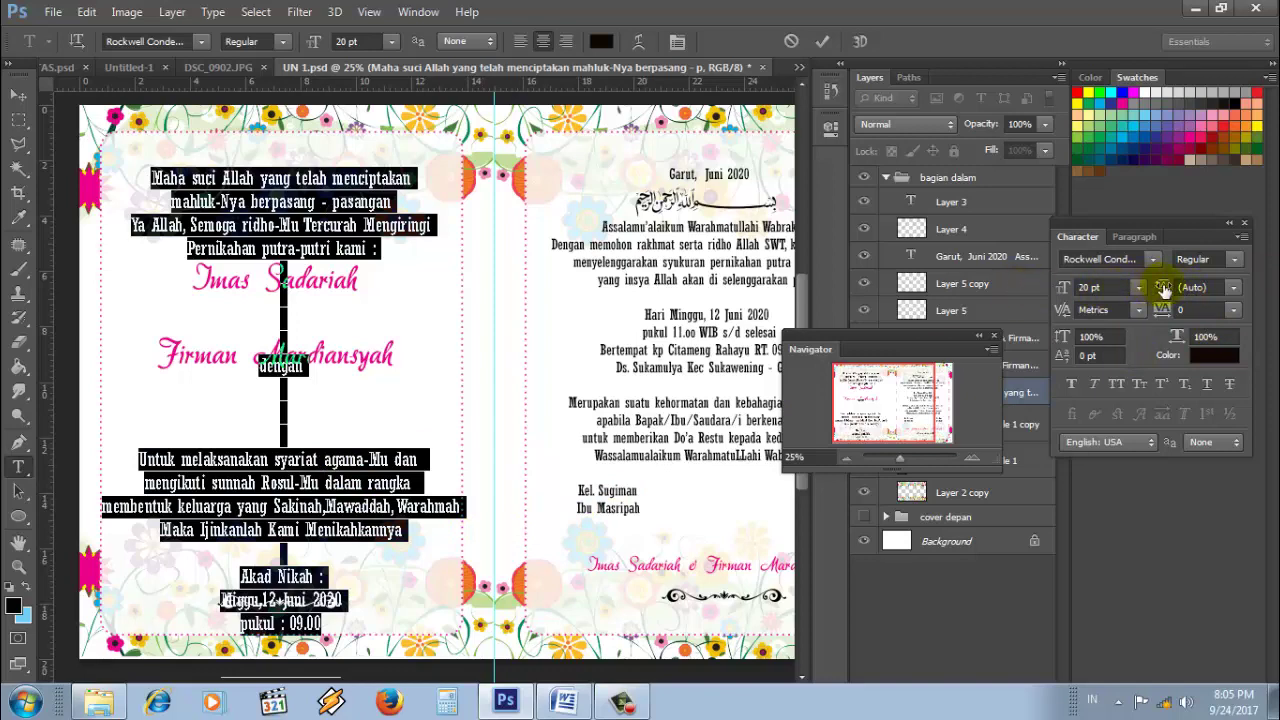
pyautogui.moveTo(1163, 289); pyautogui.dragTo(1182, 290)
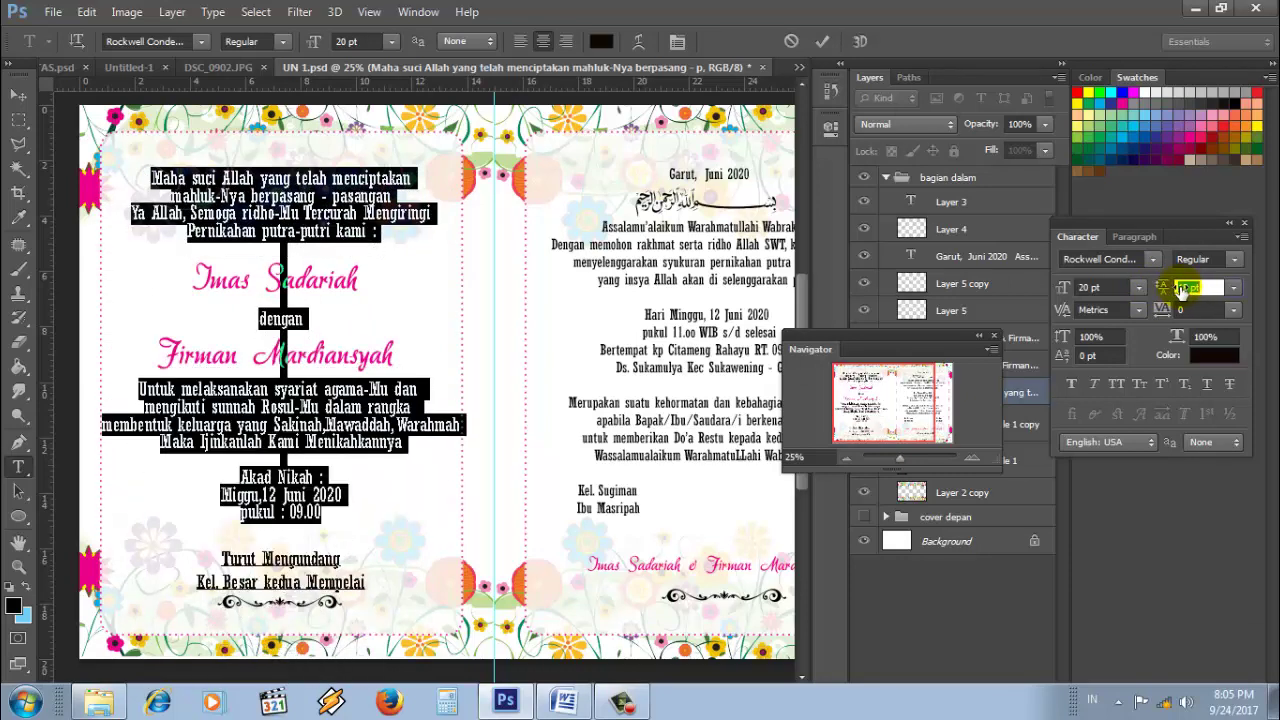
pyautogui.click(822, 41)
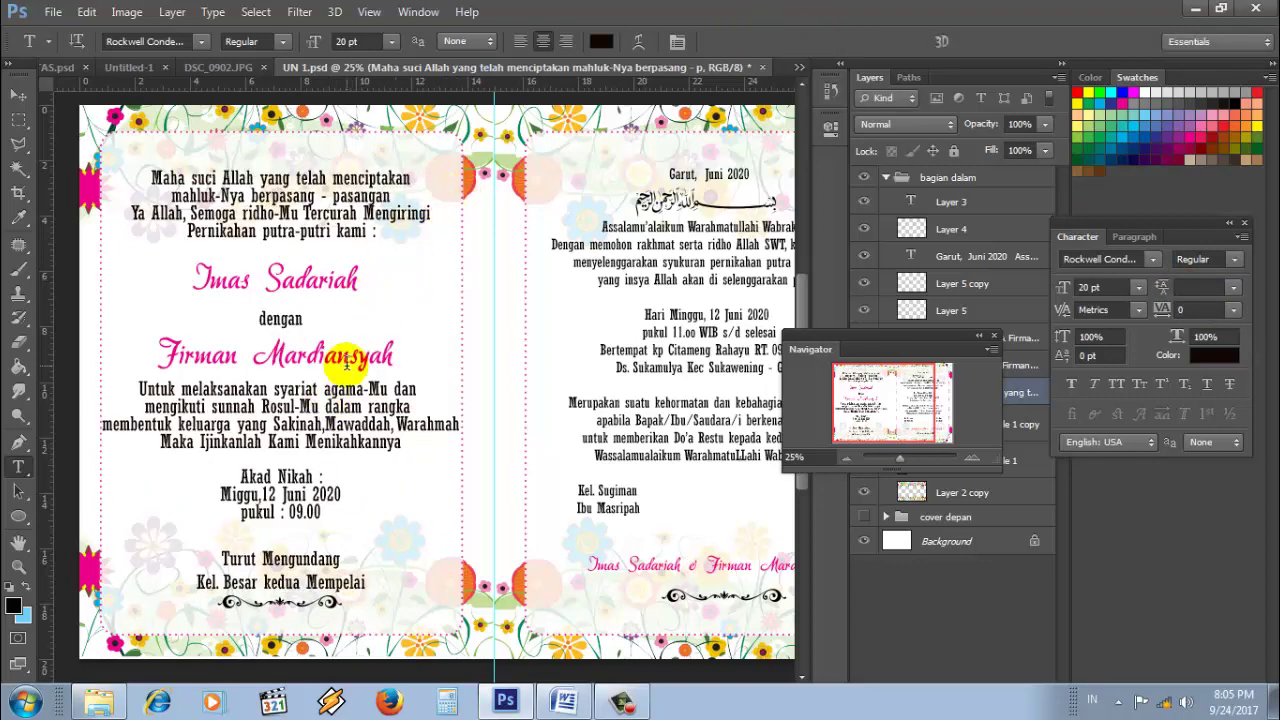
pyautogui.hotkey('ctrl', 'shift', 'u')
pyautogui.click(367, 582)
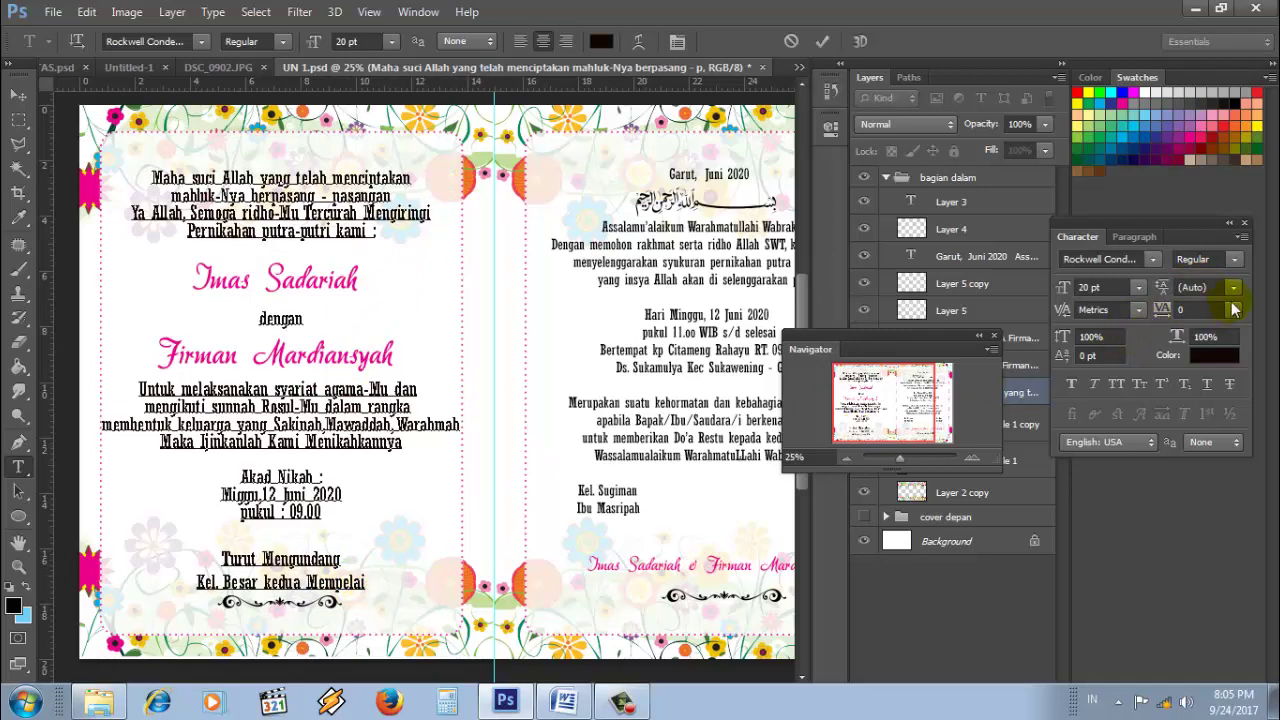
pyautogui.moveTo(377, 582); pyautogui.dragTo(118, 185)
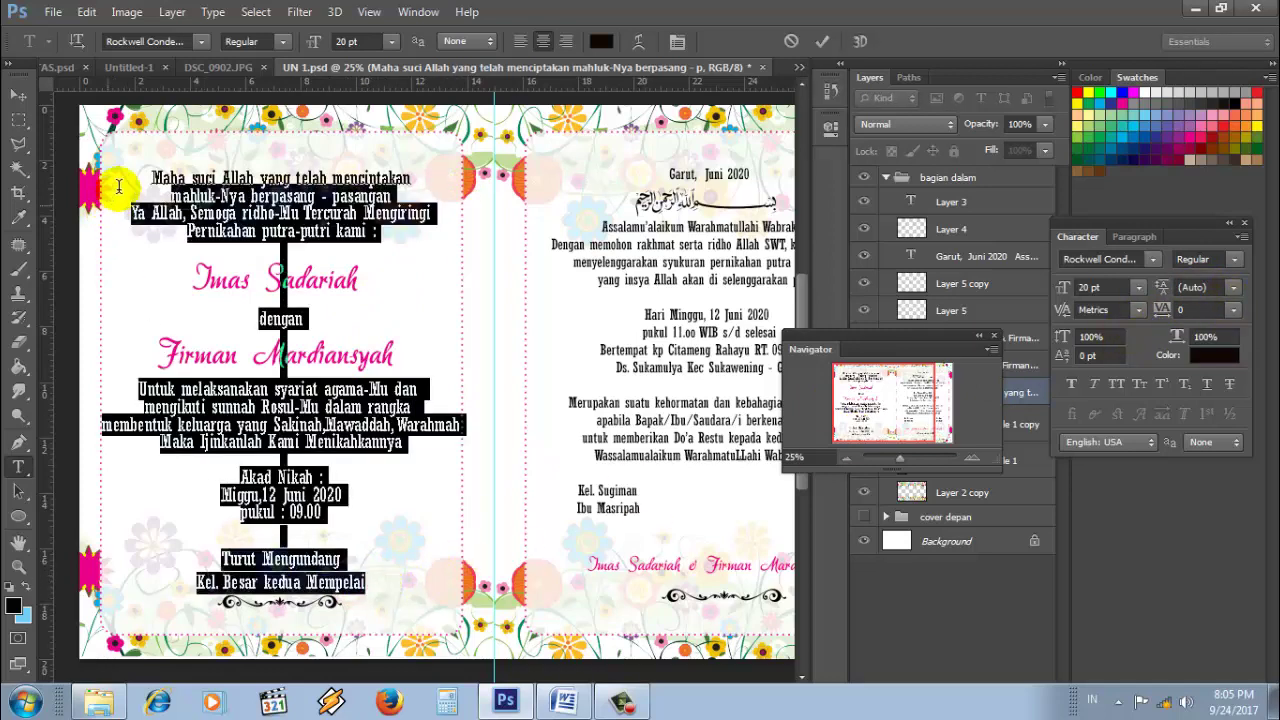
pyautogui.click(1233, 287)
pyautogui.click(1205, 397)
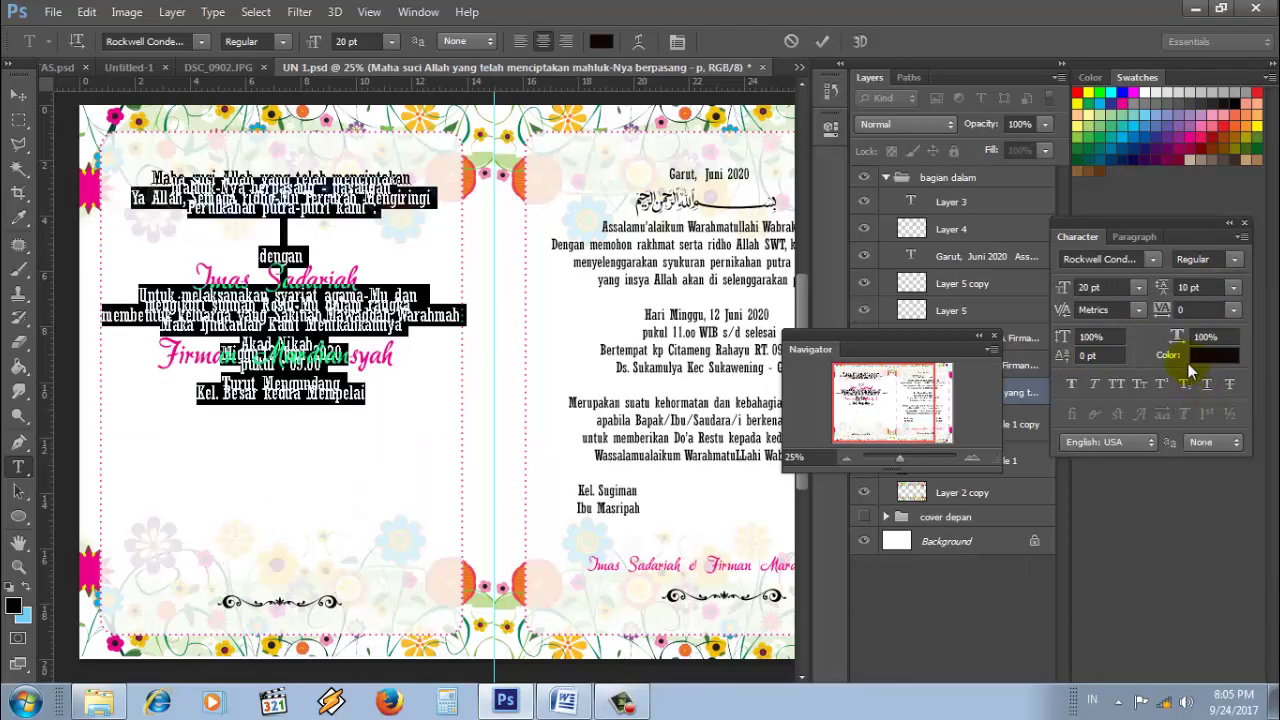
pyautogui.moveTo(1160, 290); pyautogui.dragTo(1165, 295)
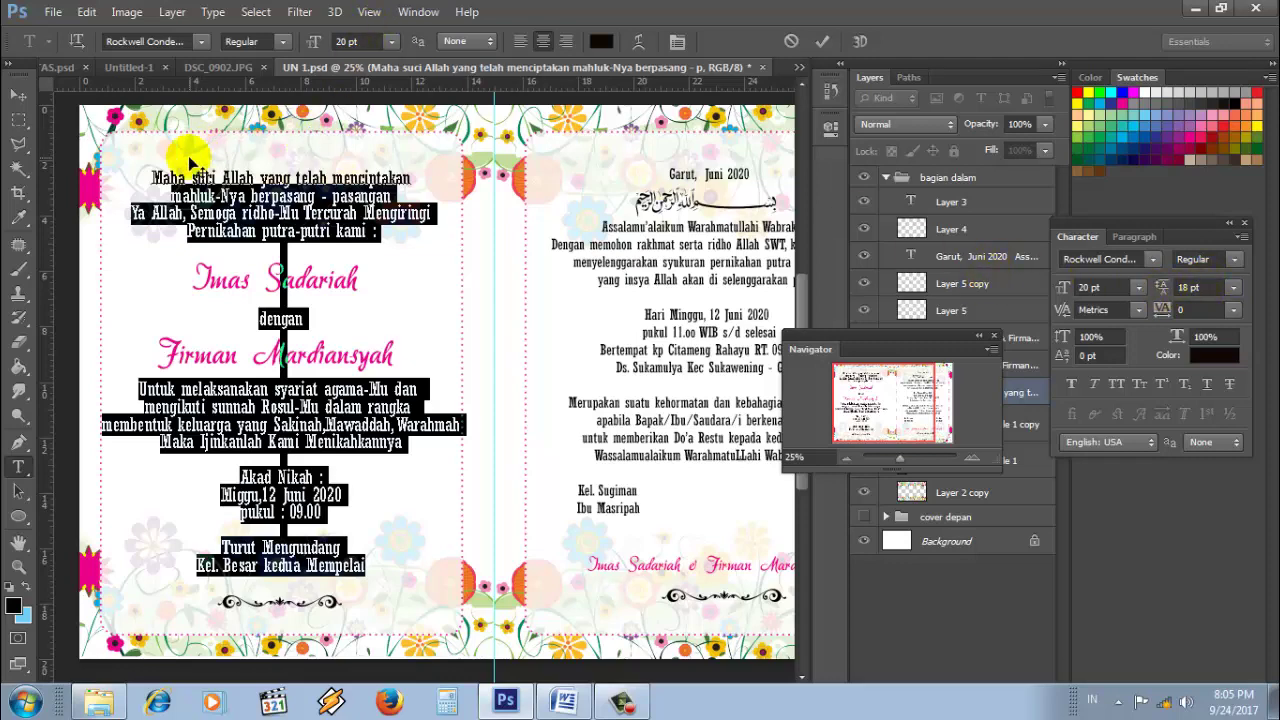
pyautogui.moveTo(150, 176); pyautogui.dragTo(470, 575)
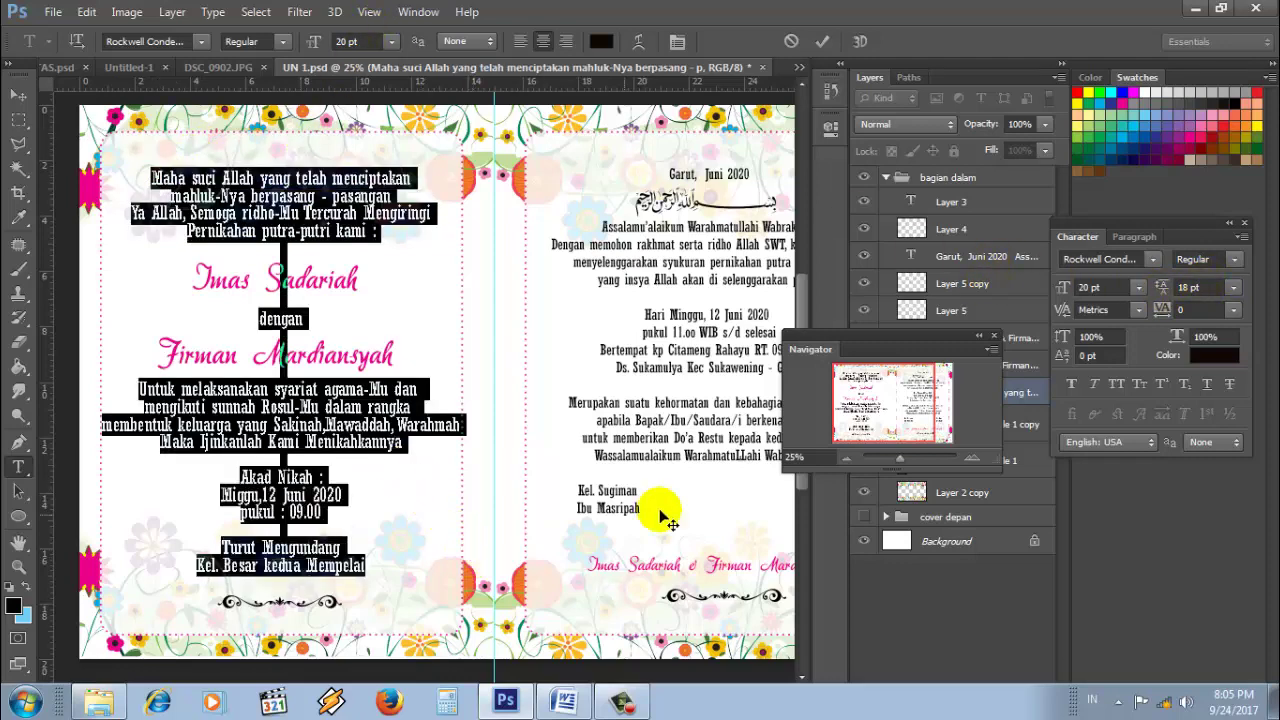
pyautogui.click(822, 41)
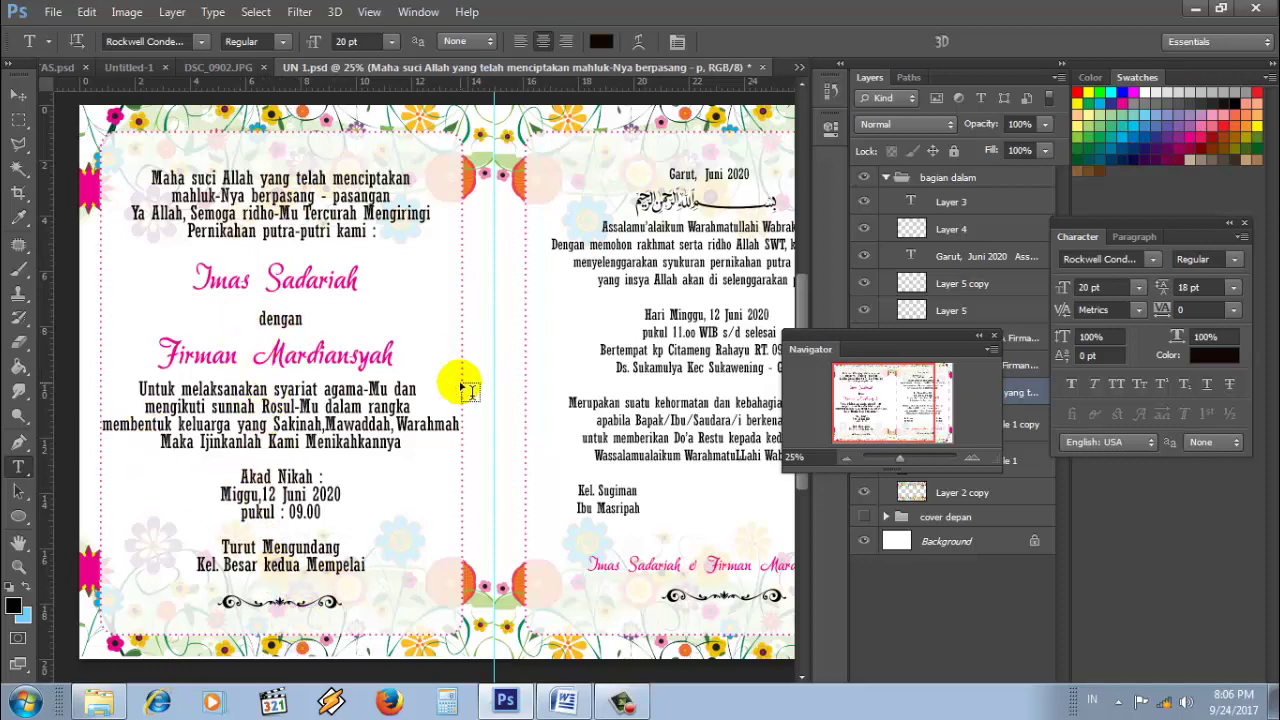
# Step: Select the whole left-page text block, set its tracking to -20, and commit
pyautogui.click(346, 41)
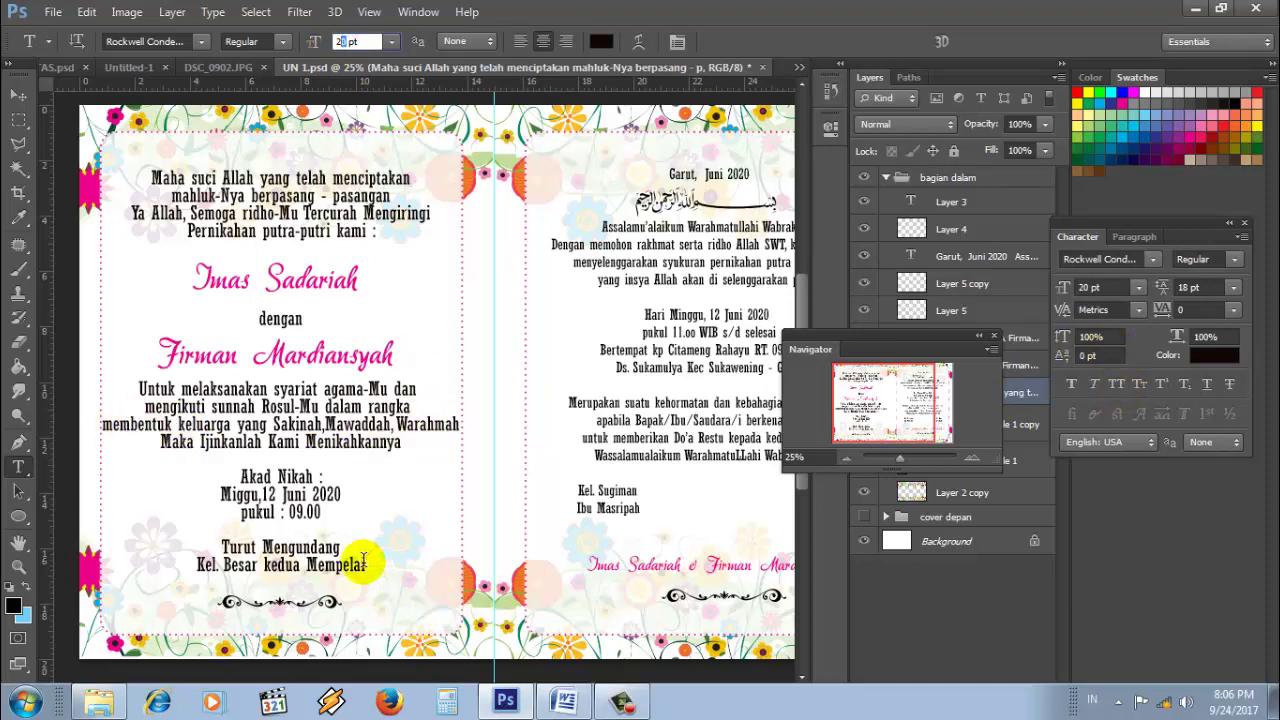
pyautogui.moveTo(366, 565); pyautogui.dragTo(272, 196)
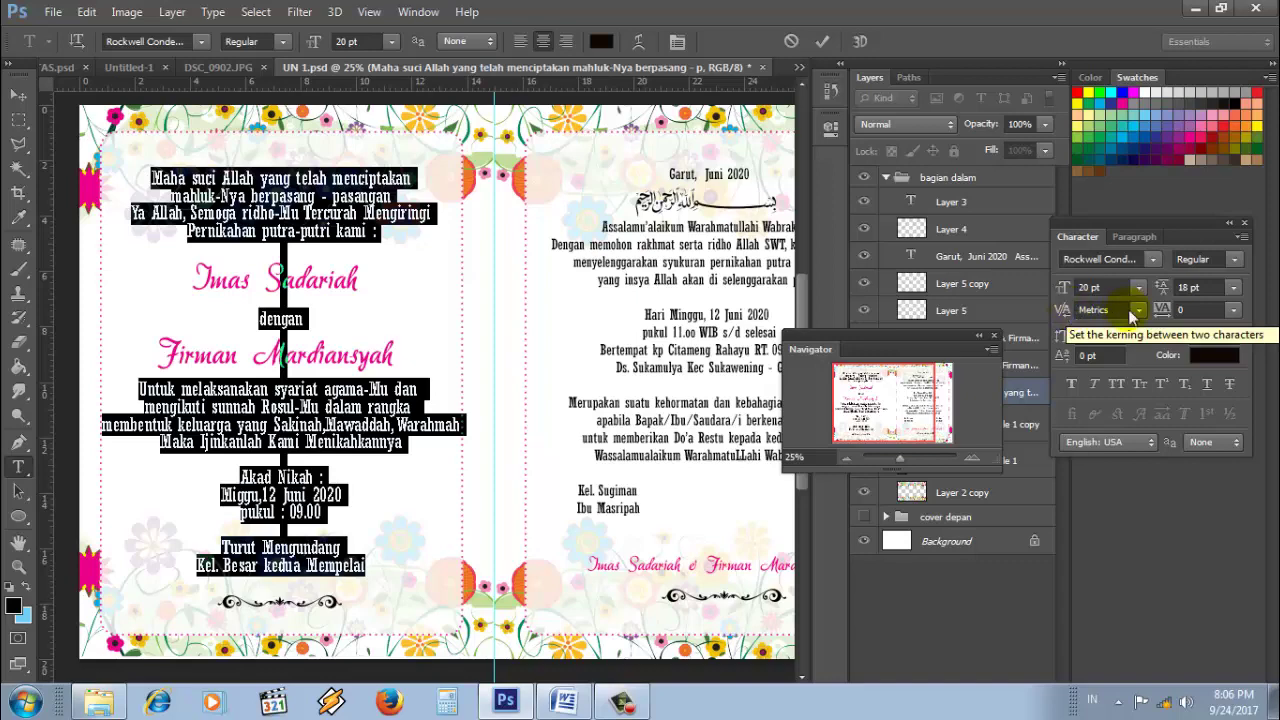
pyautogui.moveTo(1163, 314); pyautogui.dragTo(1162, 316)
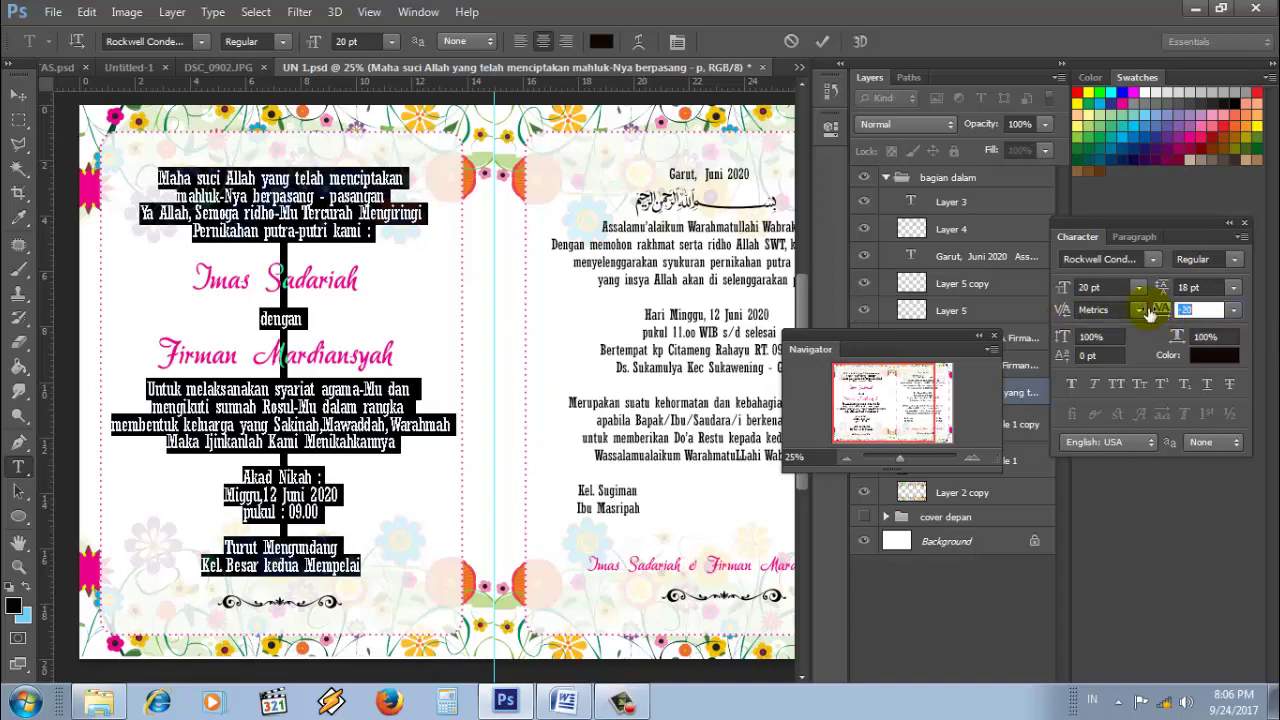
pyautogui.click(822, 41)
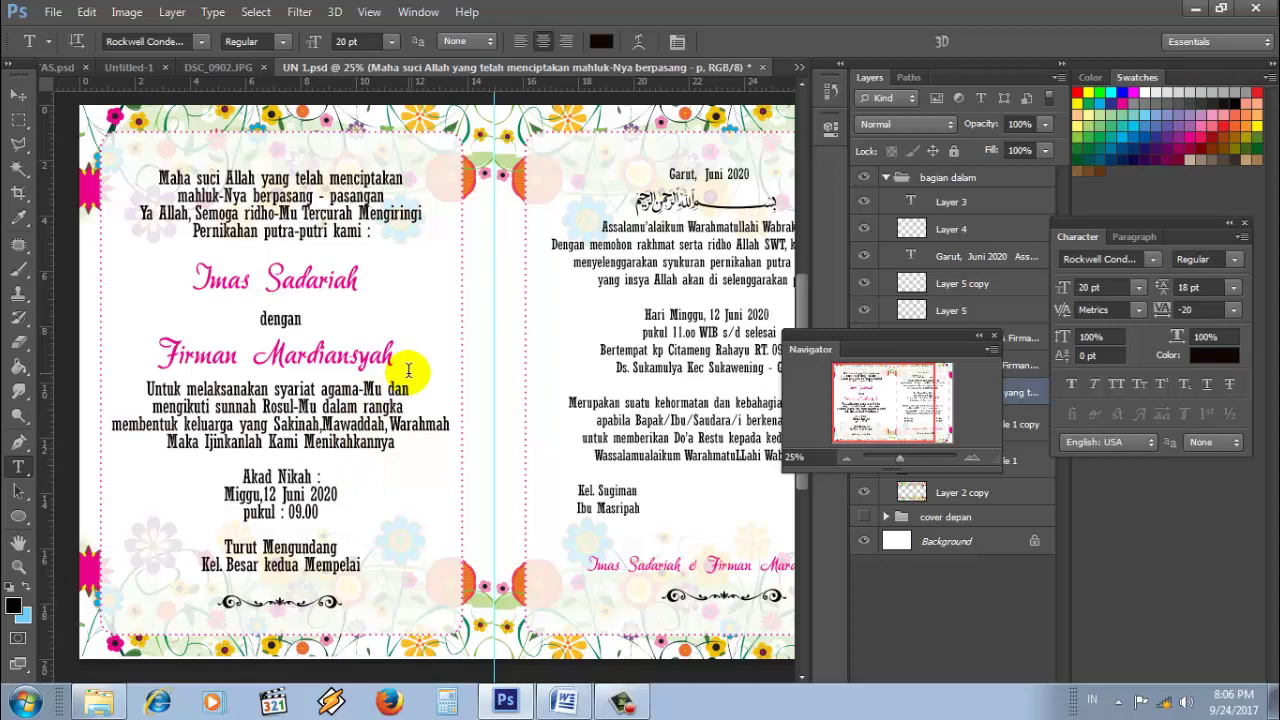
# Step: In Untitled-1 at 25% zoom, delete the text layer and Layer 1, leaving only Background
pyautogui.click(134, 68)
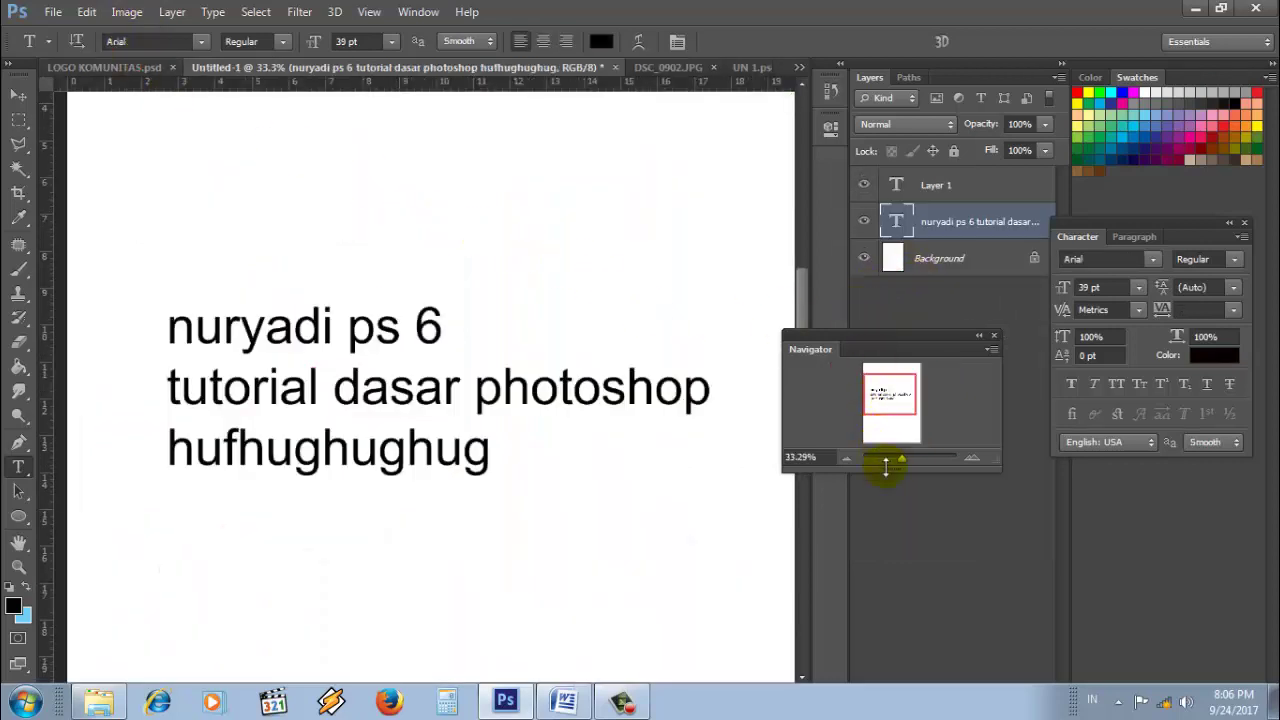
pyautogui.click(848, 457)
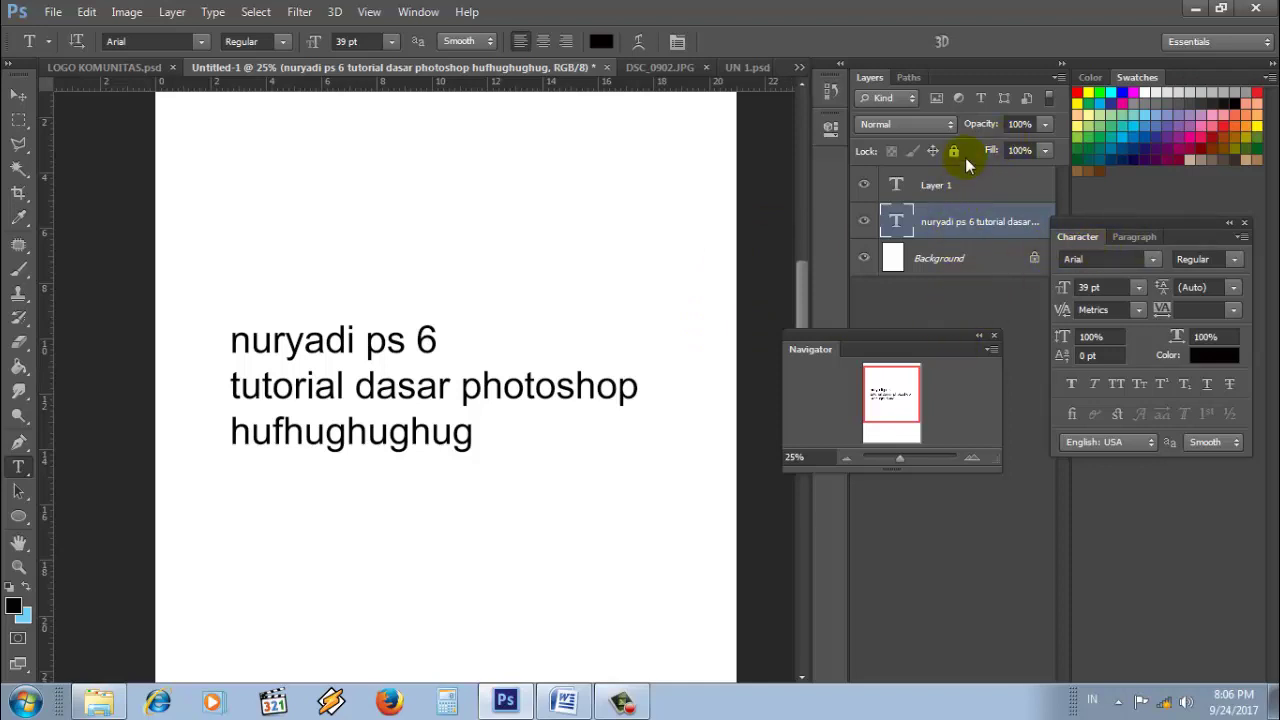
pyautogui.press('Delete')
pyautogui.click(943, 195)
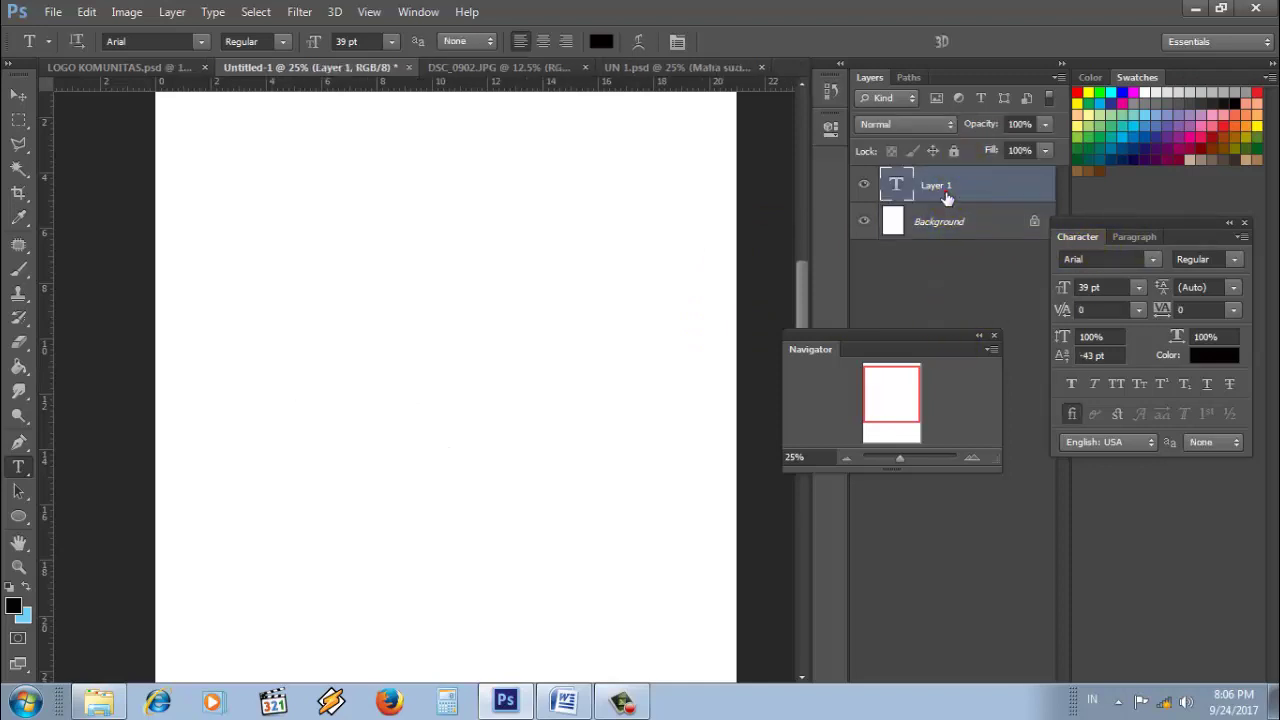
pyautogui.press('Delete')
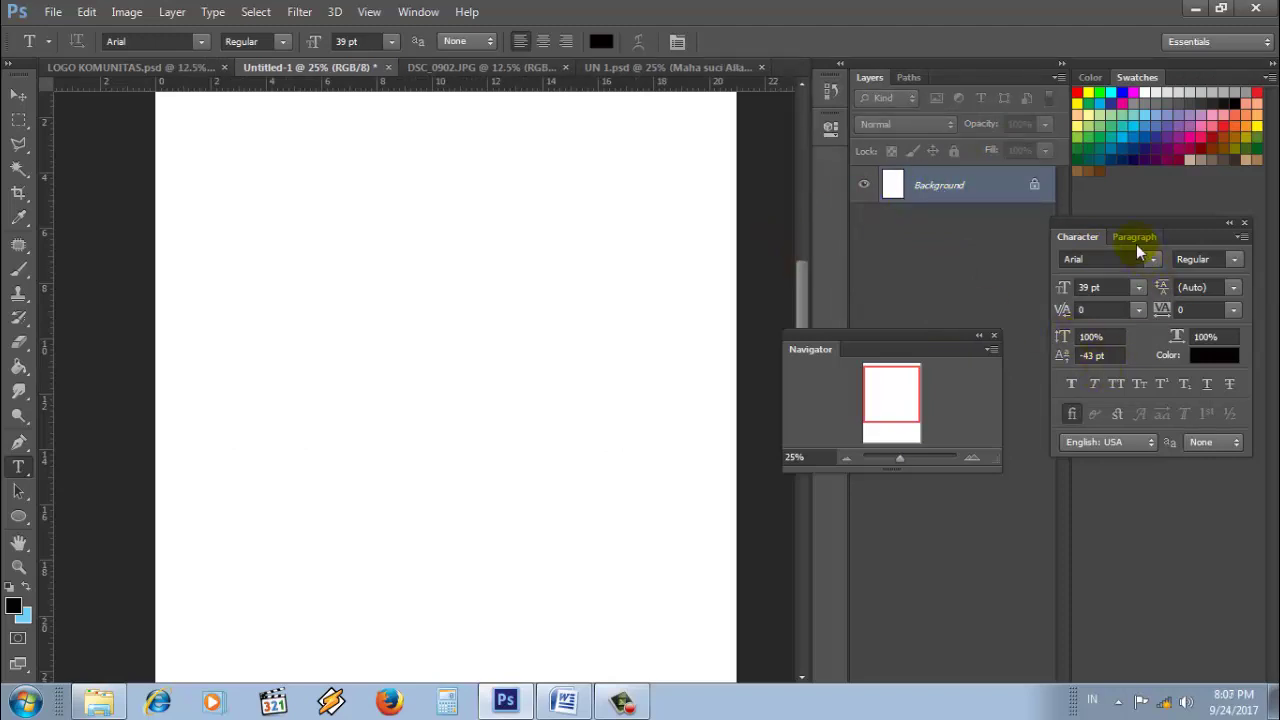
pyautogui.click(1135, 238)
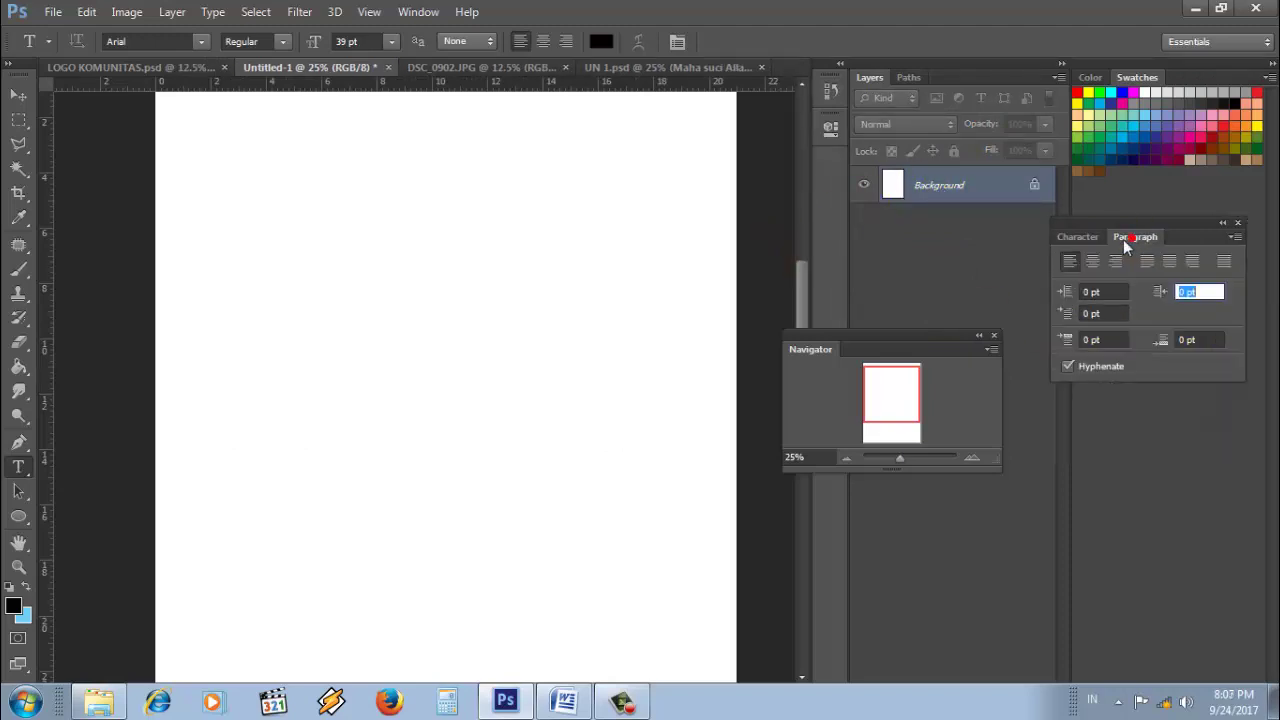
# Step: Copy the entire poem from the Word document and return to Photoshop
pyautogui.click(543, 700)
pyautogui.hotkey('ctrl', 'a')
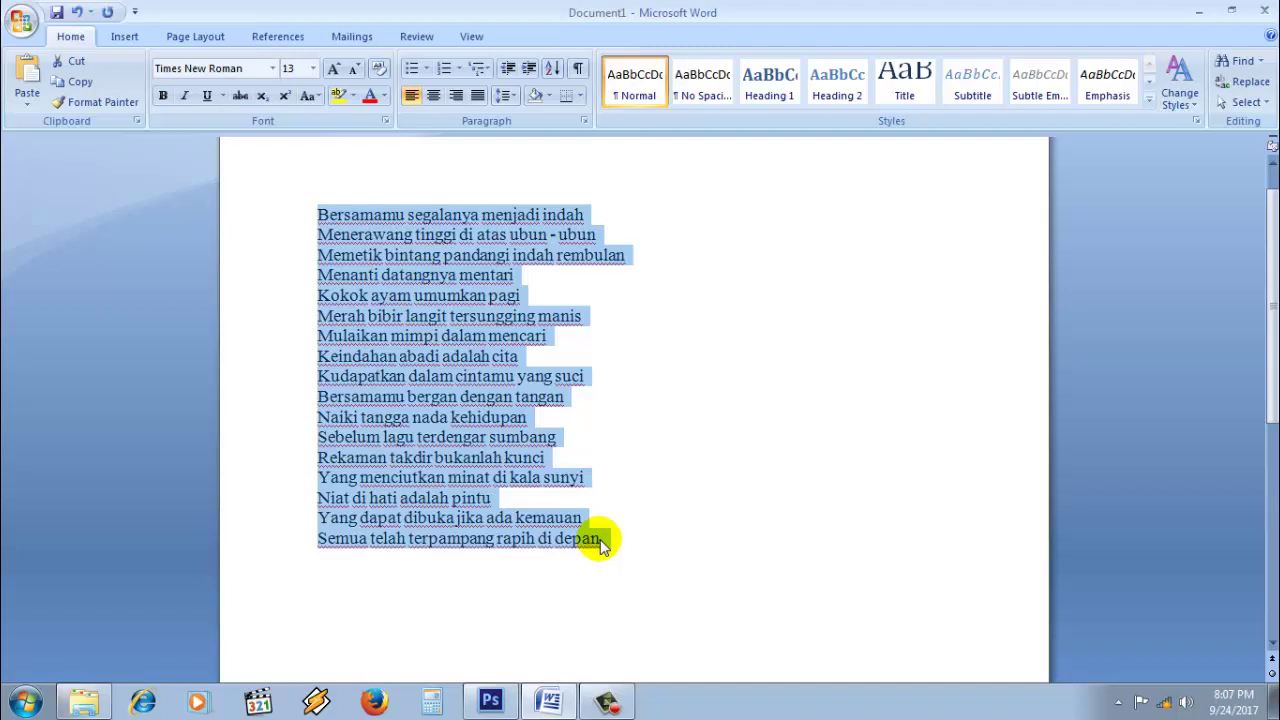
pyautogui.rightClick(601, 541)
pyautogui.click(648, 319)
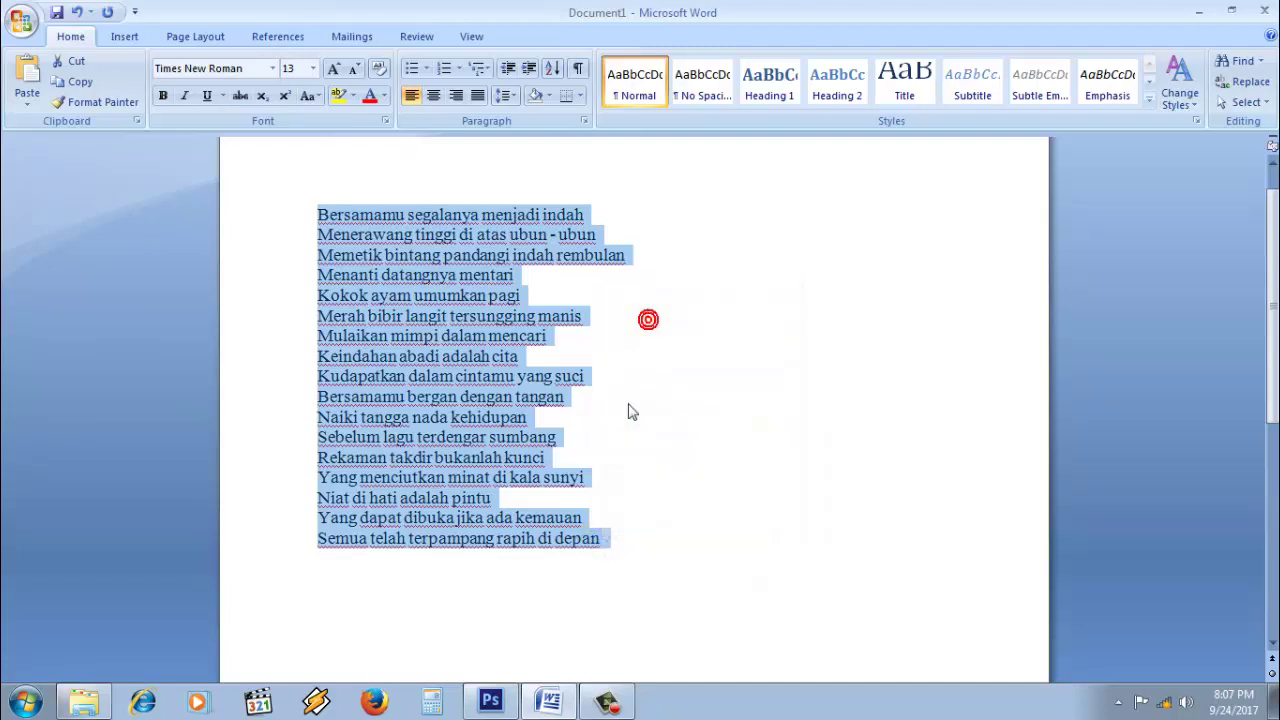
pyautogui.click(490, 701)
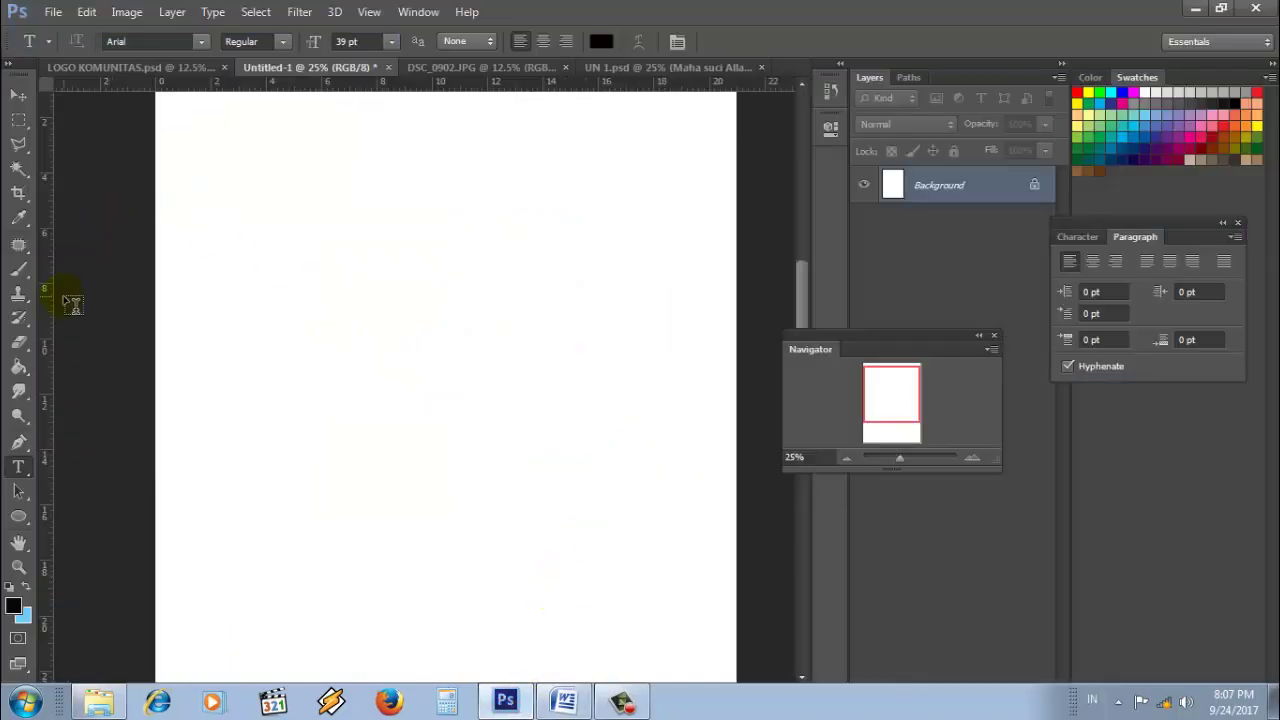
# Step: Make a square Rectangular Marquee selection mid-page and convert it into a work path
pyautogui.click(18, 120)
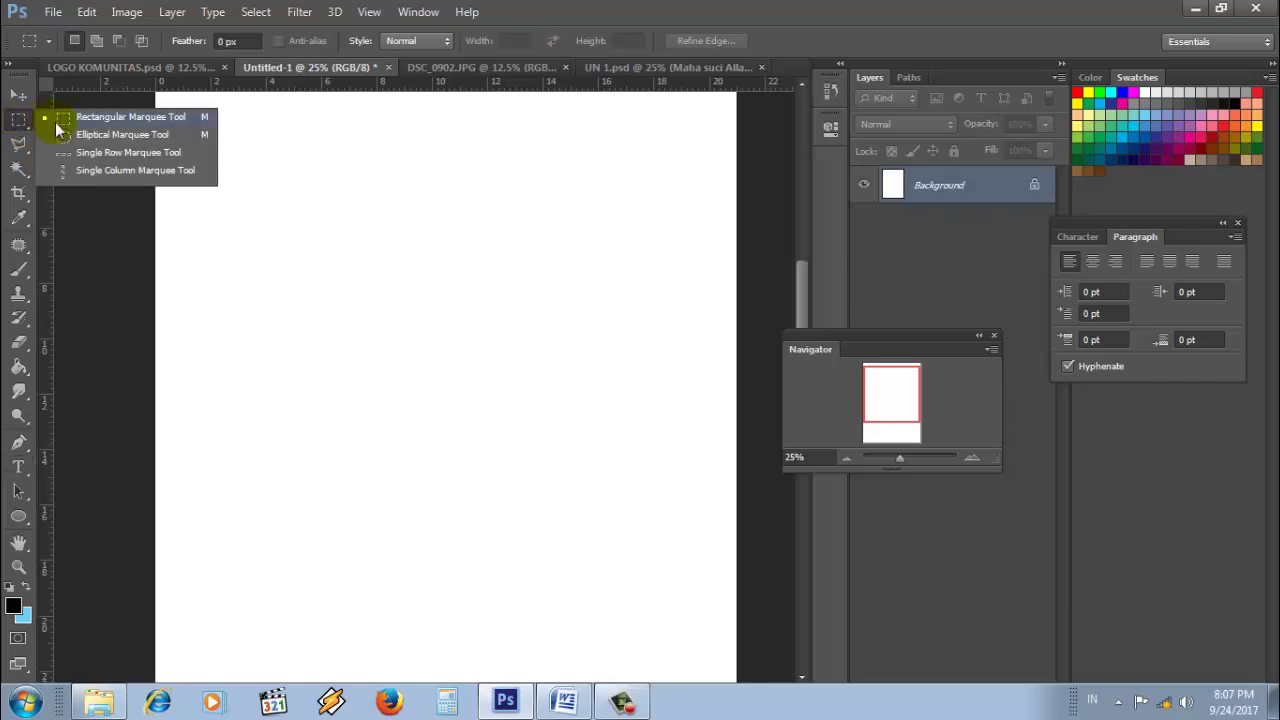
pyautogui.click(110, 117)
pyautogui.moveTo(268, 205)
pyautogui.mouseDown()
pyautogui.moveTo(557, 550)
pyautogui.moveTo(610, 546)
pyautogui.mouseUp()
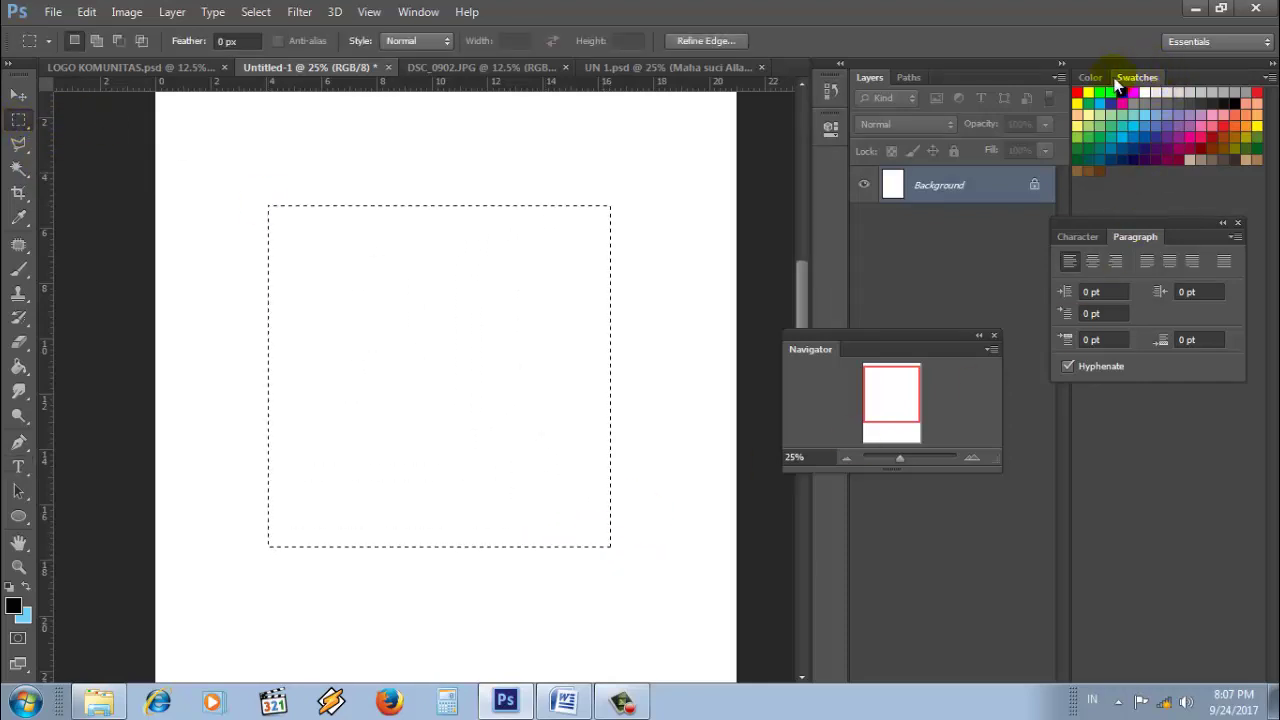
pyautogui.click(909, 77)
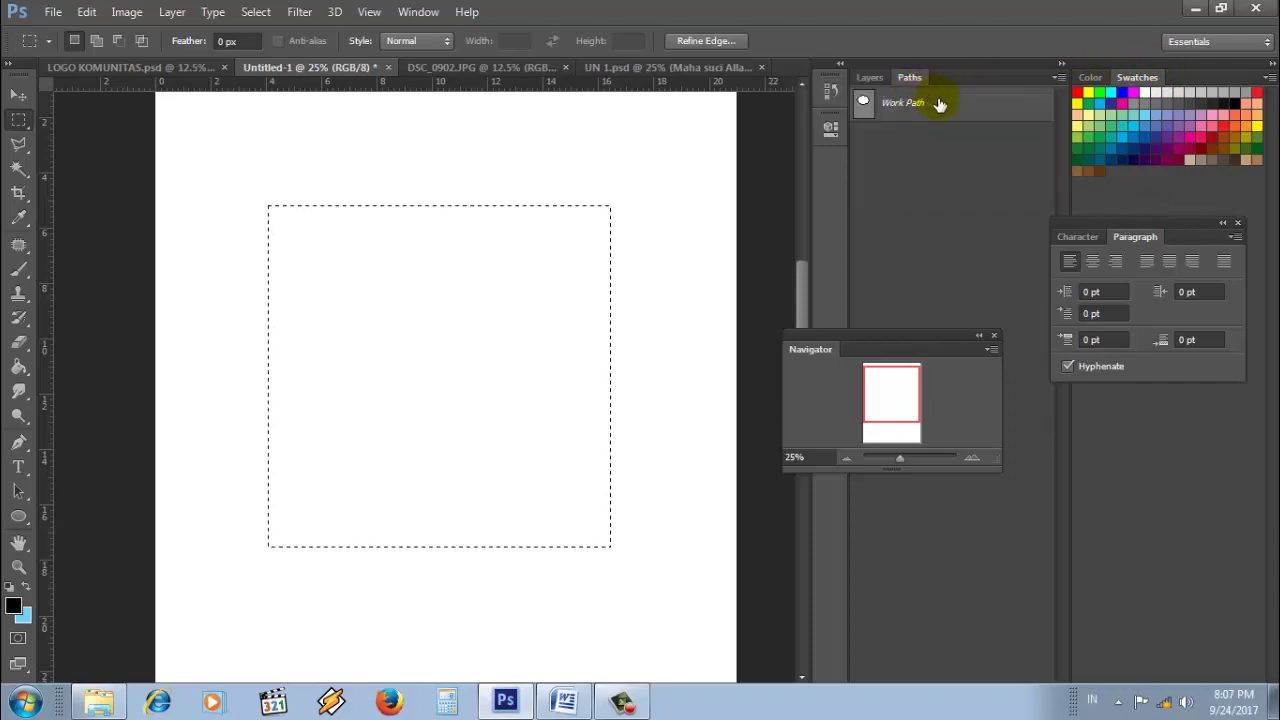
pyautogui.moveTo(967, 80)
pyautogui.mouseDown()
pyautogui.moveTo(1069, 65)
pyautogui.moveTo(1033, 58)
pyautogui.mouseUp()
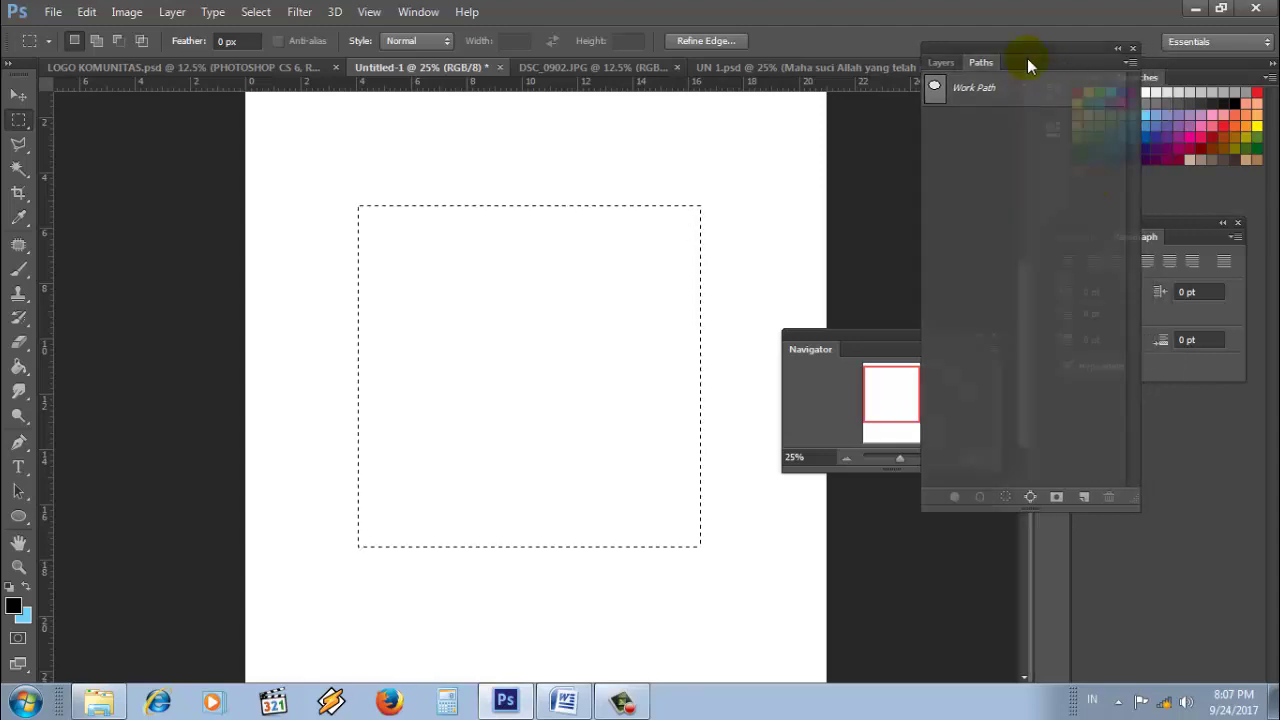
pyautogui.click(1030, 497)
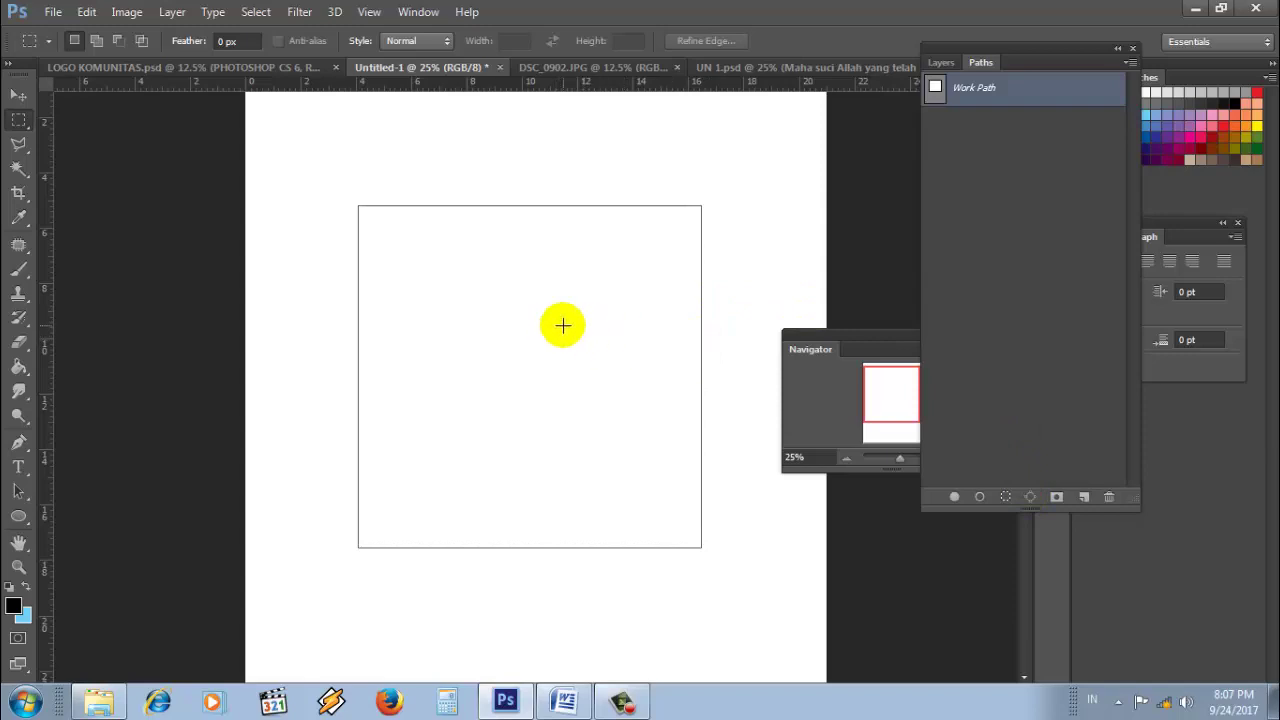
# Step: Start a Horizontal Type text area inside the square path at 18 pt
pyautogui.click(19, 468)
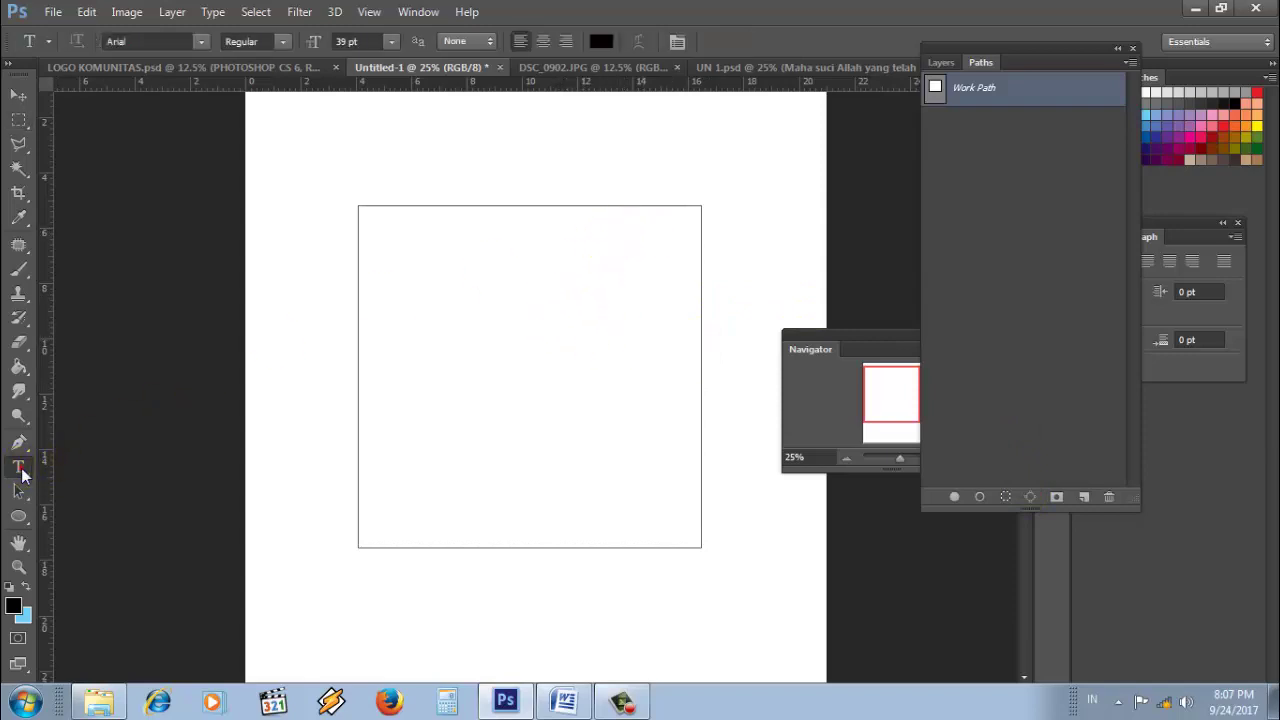
pyautogui.rightClick(22, 476)
pyautogui.click(86, 462)
pyautogui.click(432, 268)
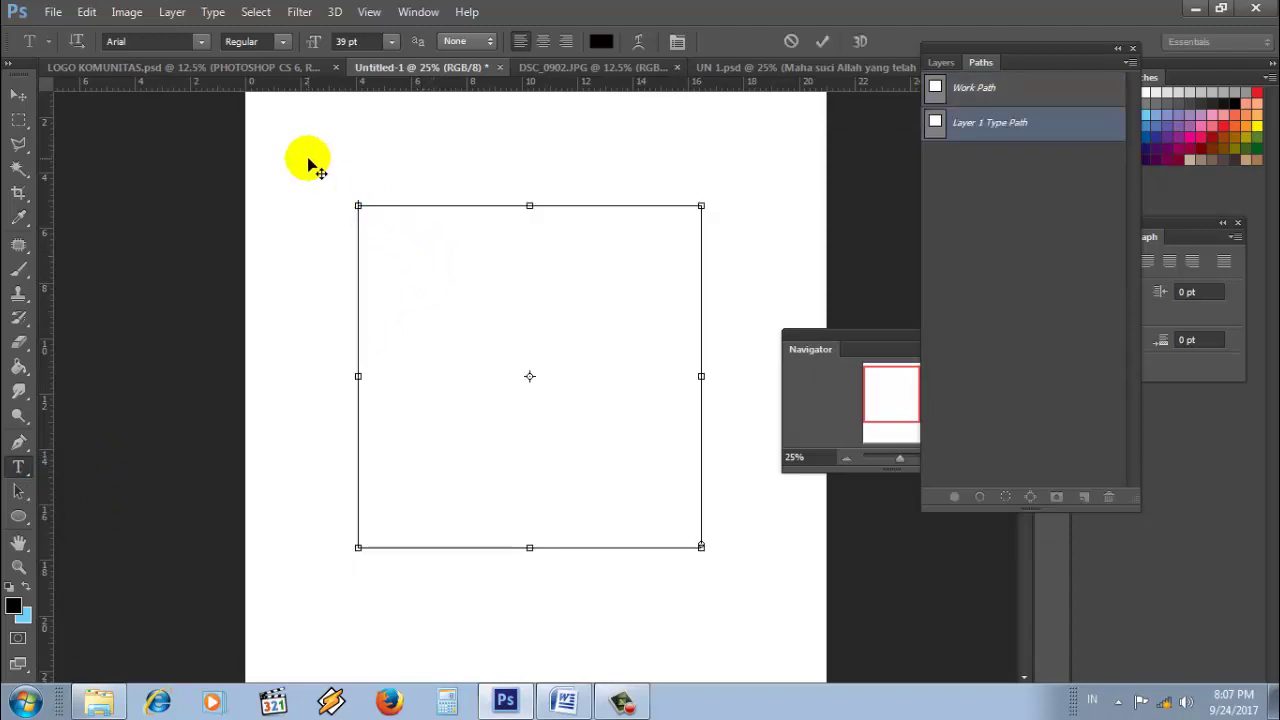
pyautogui.click(391, 41)
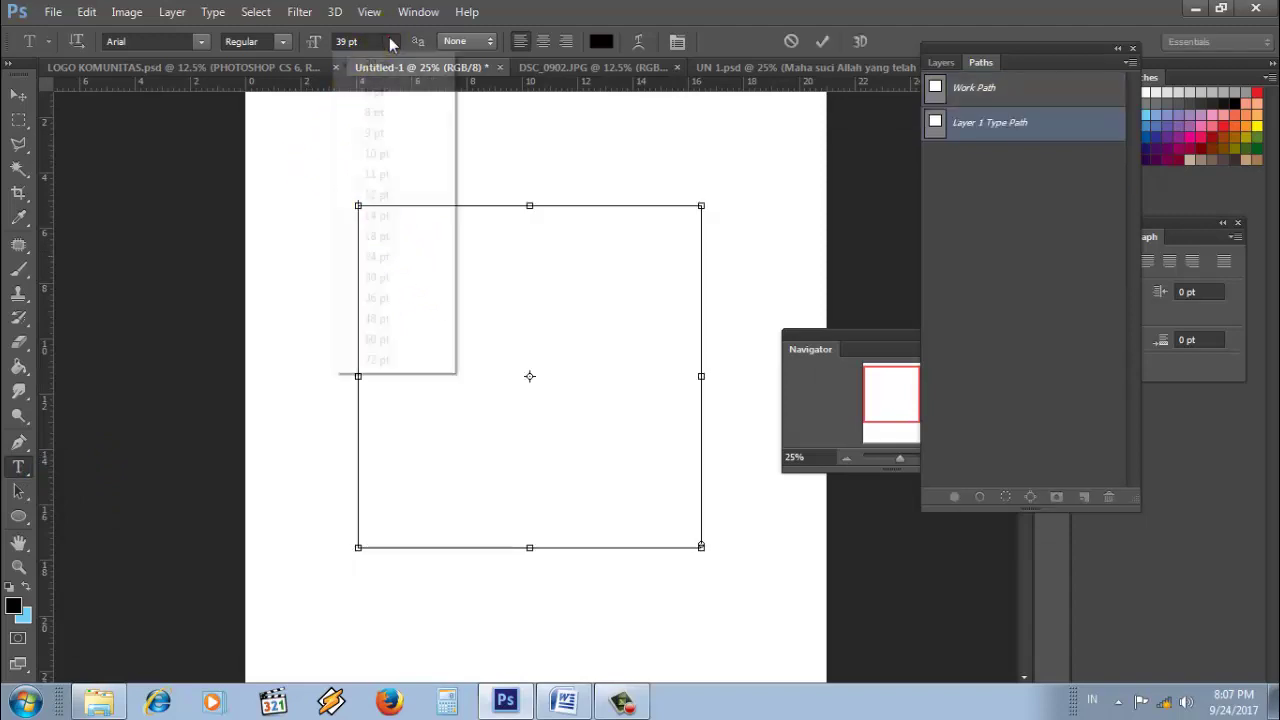
pyautogui.click(377, 238)
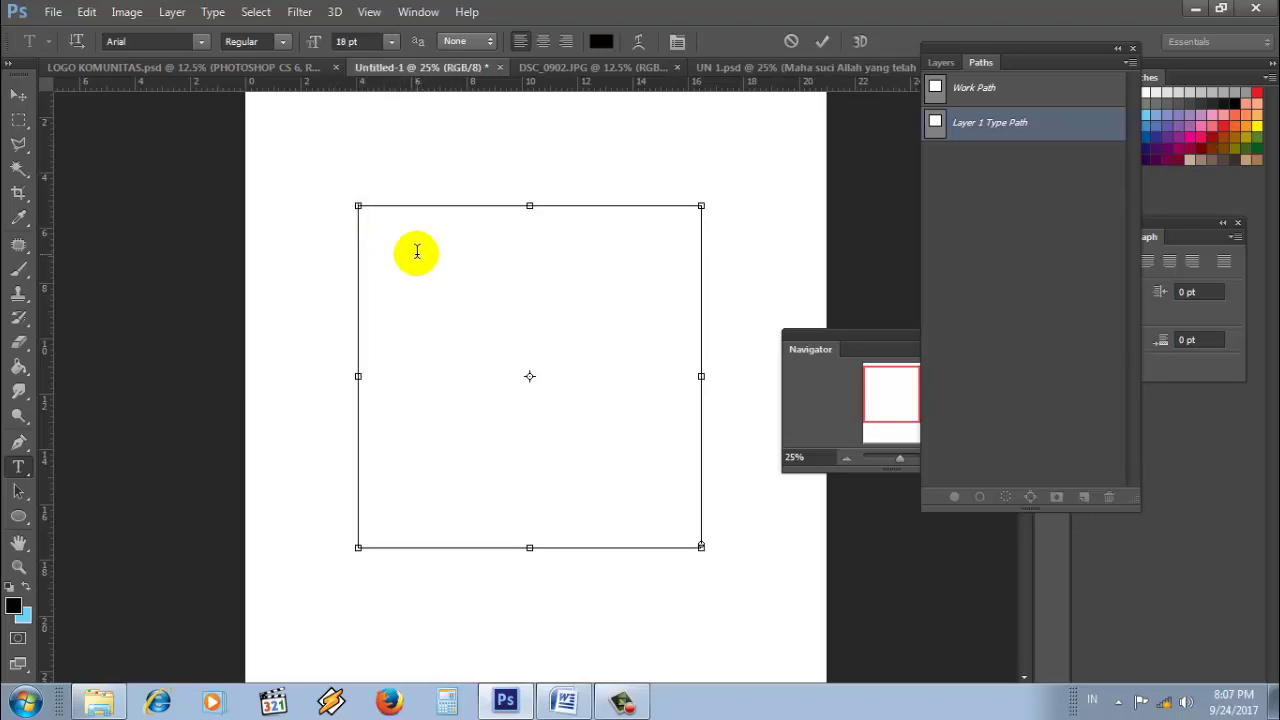
# Step: Paste the copied poem into the square text area and select it
pyautogui.rightClick(418, 255)
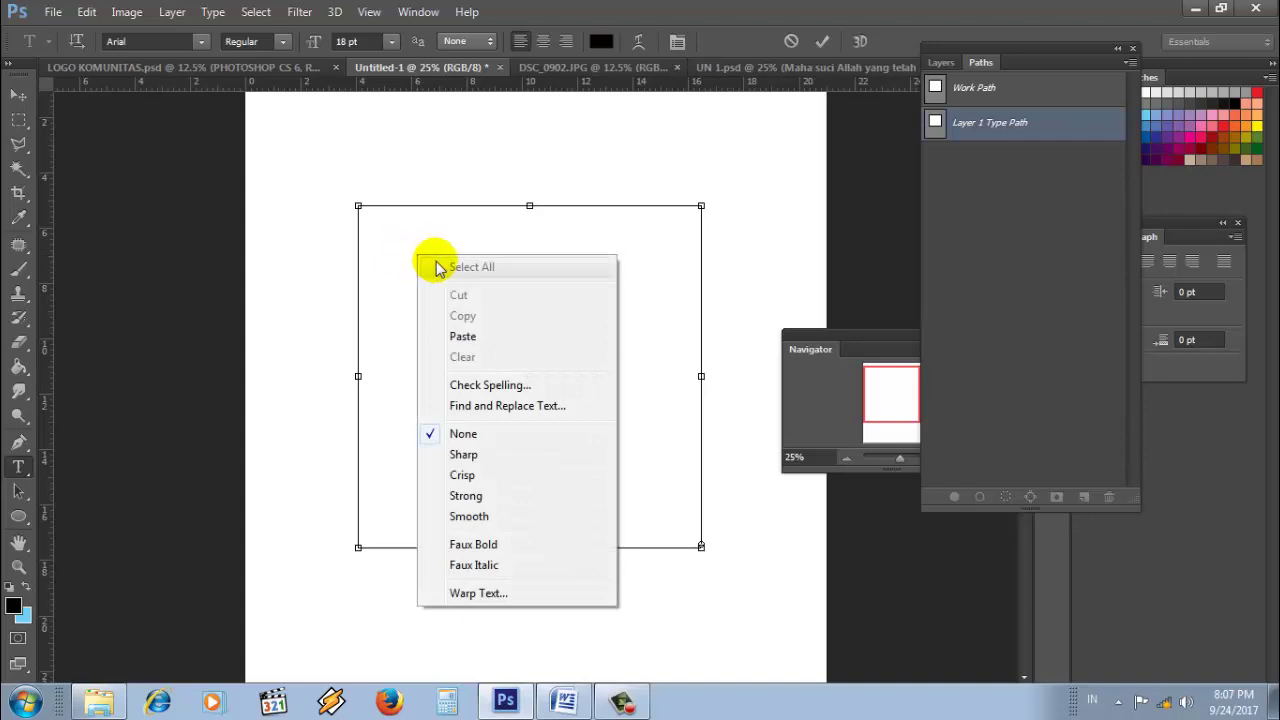
pyautogui.click(464, 337)
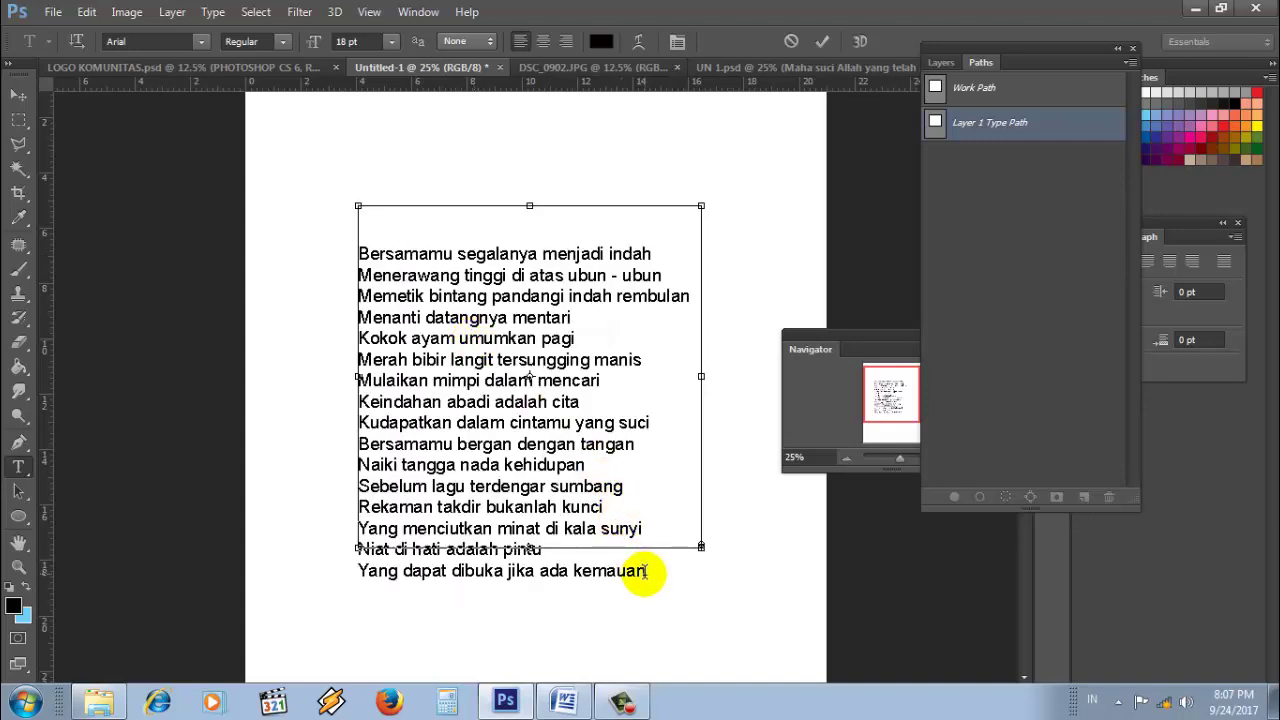
pyautogui.moveTo(650, 576); pyautogui.dragTo(362, 235)
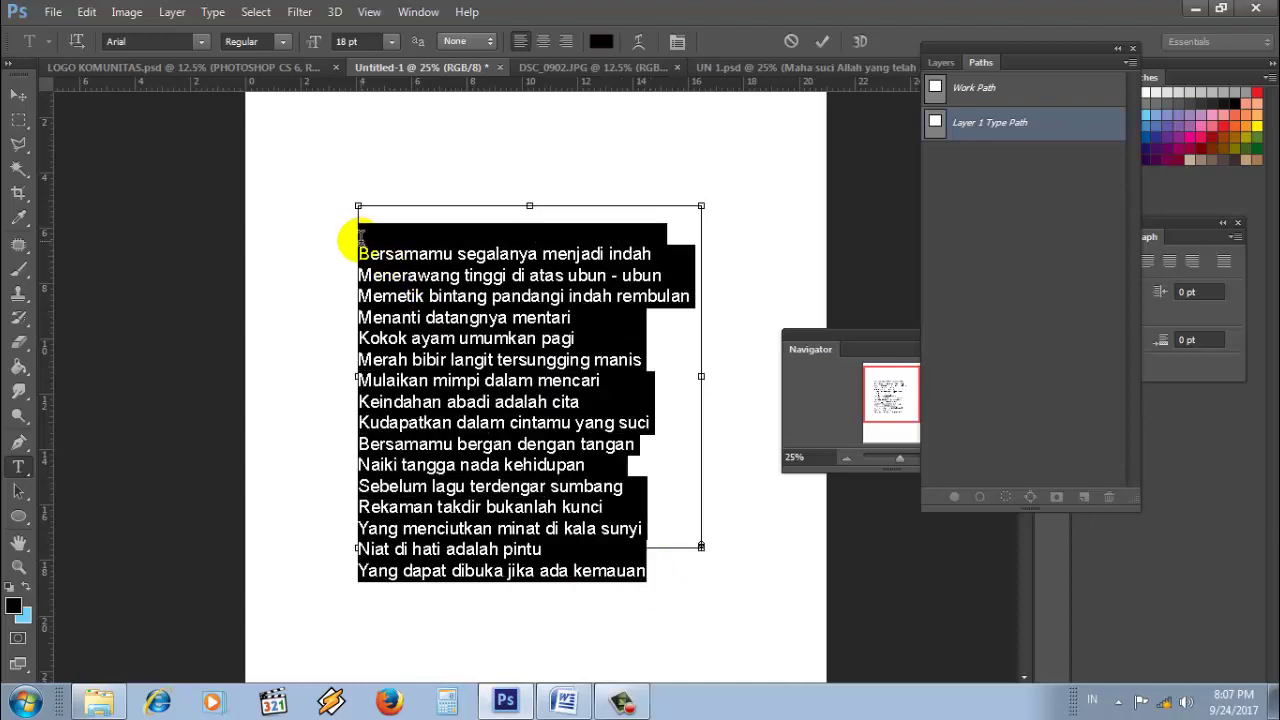
# Step: Shrink the poem's later lines to 11 pt, then reselect all the text
pyautogui.moveTo(312, 42); pyautogui.dragTo(308, 48)
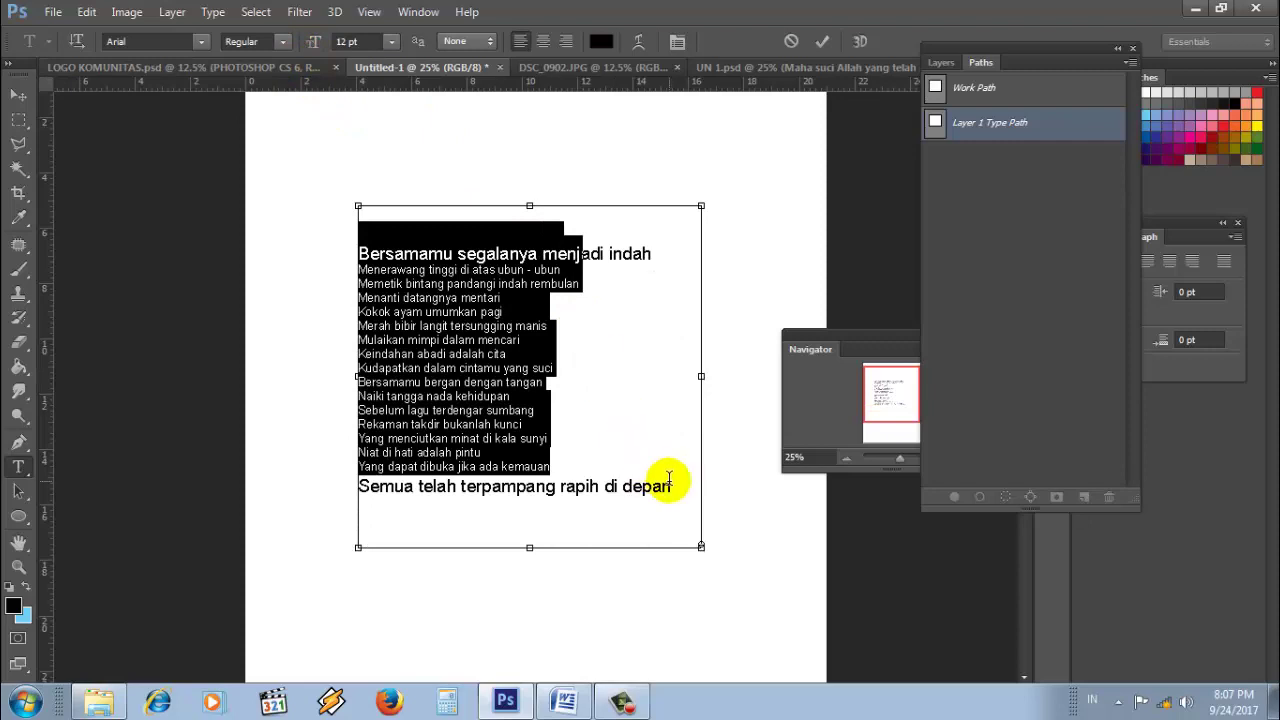
pyautogui.moveTo(668, 487)
pyautogui.mouseDown()
pyautogui.moveTo(363, 222)
pyautogui.moveTo(756, 487)
pyautogui.mouseUp()
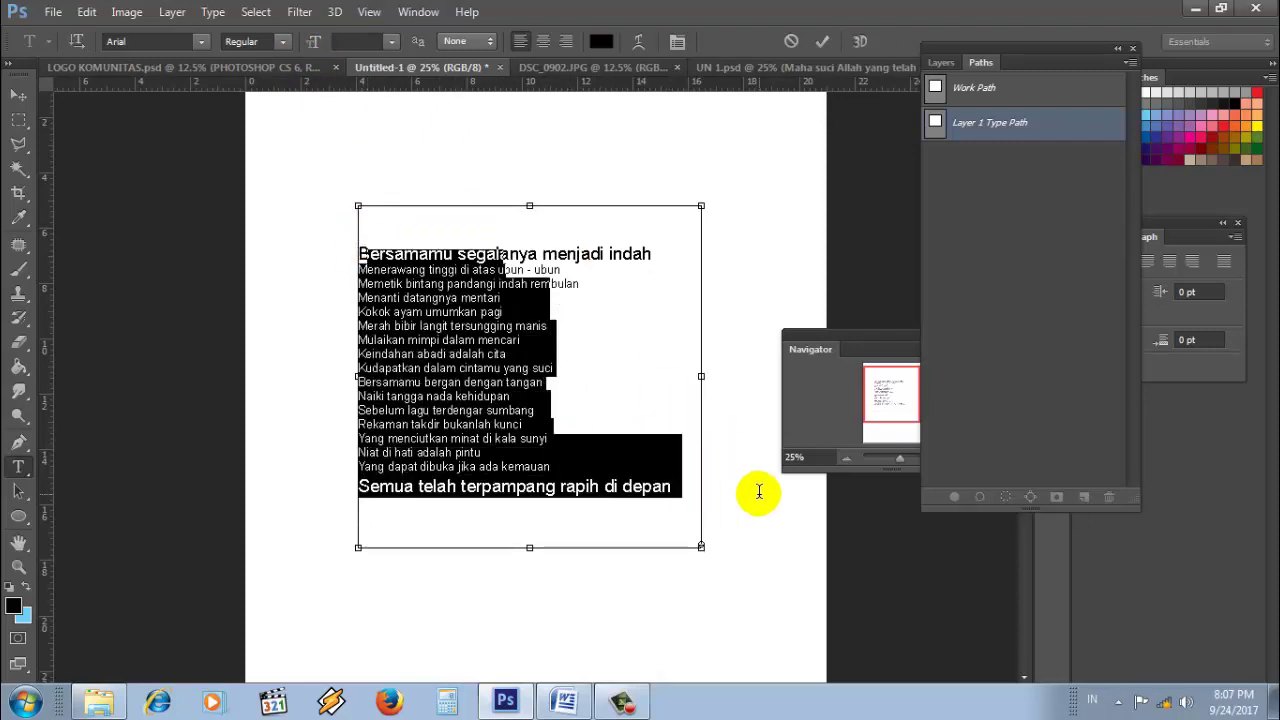
pyautogui.click(391, 41)
pyautogui.click(373, 175)
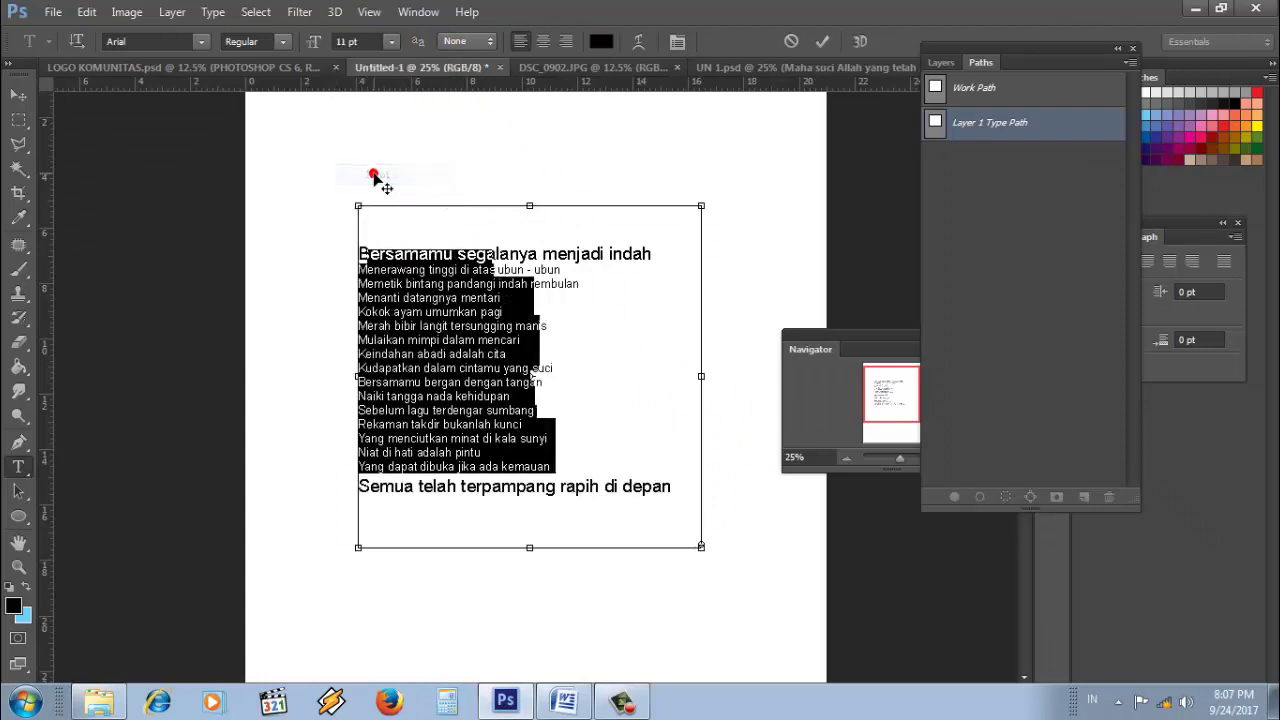
pyautogui.click(551, 460)
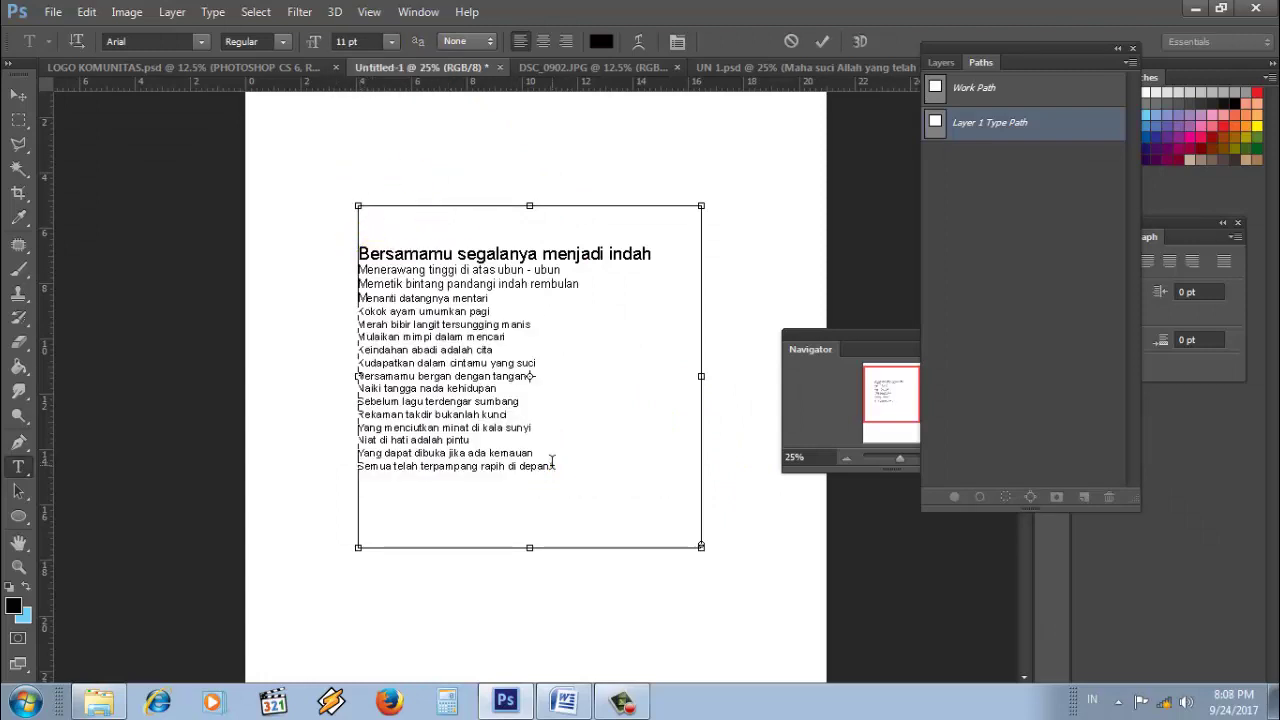
pyautogui.moveTo(551, 461); pyautogui.dragTo(331, 211)
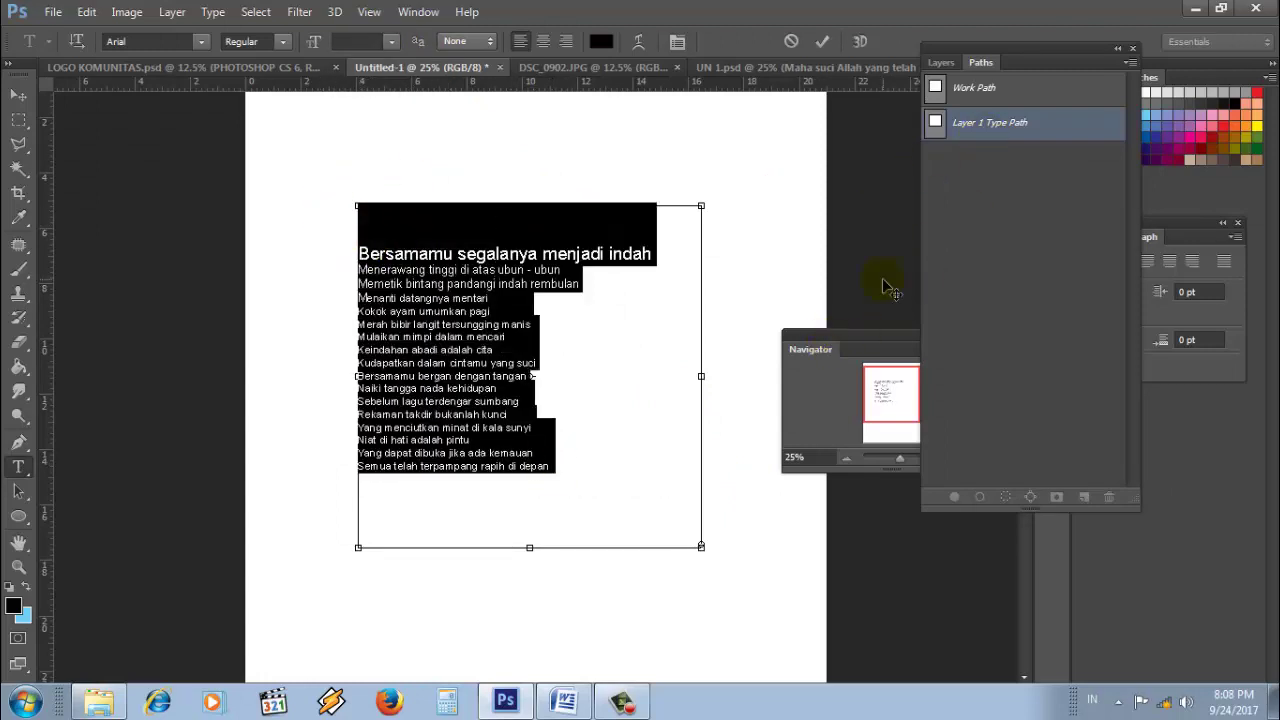
# Step: Set the baseline shift to 0 pt in the Character panel
pyautogui.moveTo(1046, 66); pyautogui.dragTo(1055, 283)
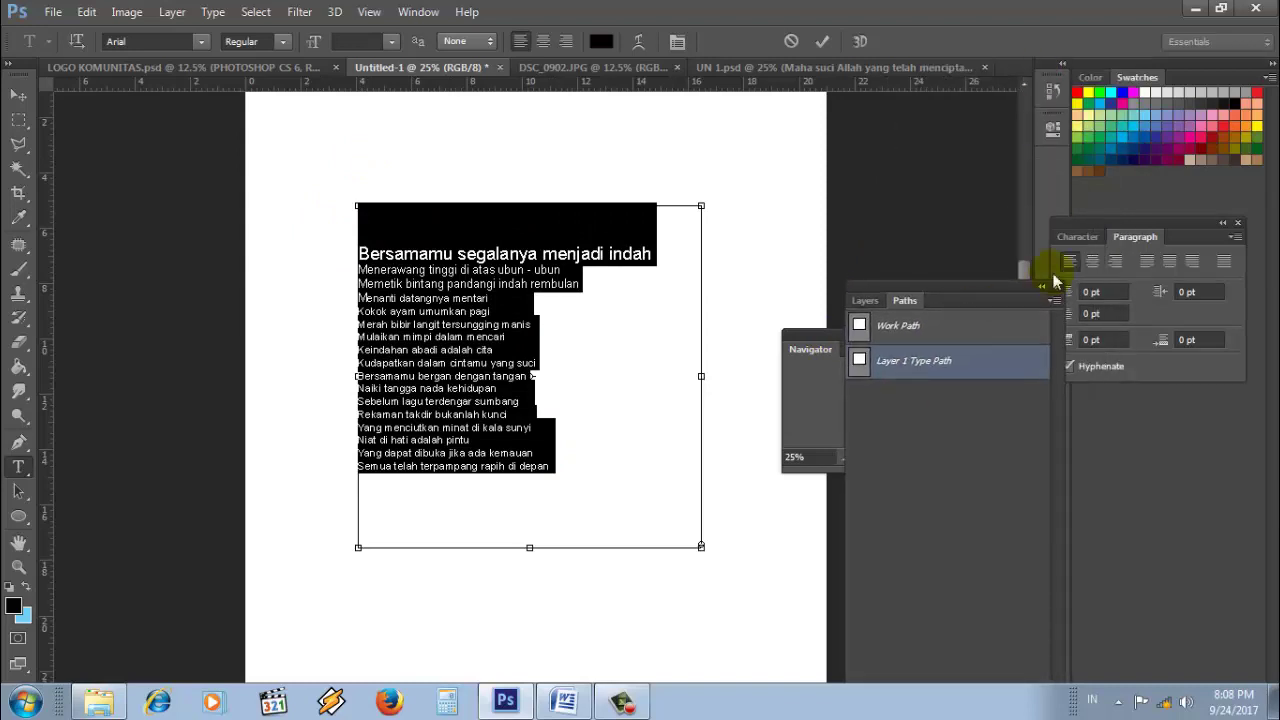
pyautogui.click(1078, 237)
pyautogui.click(1198, 310)
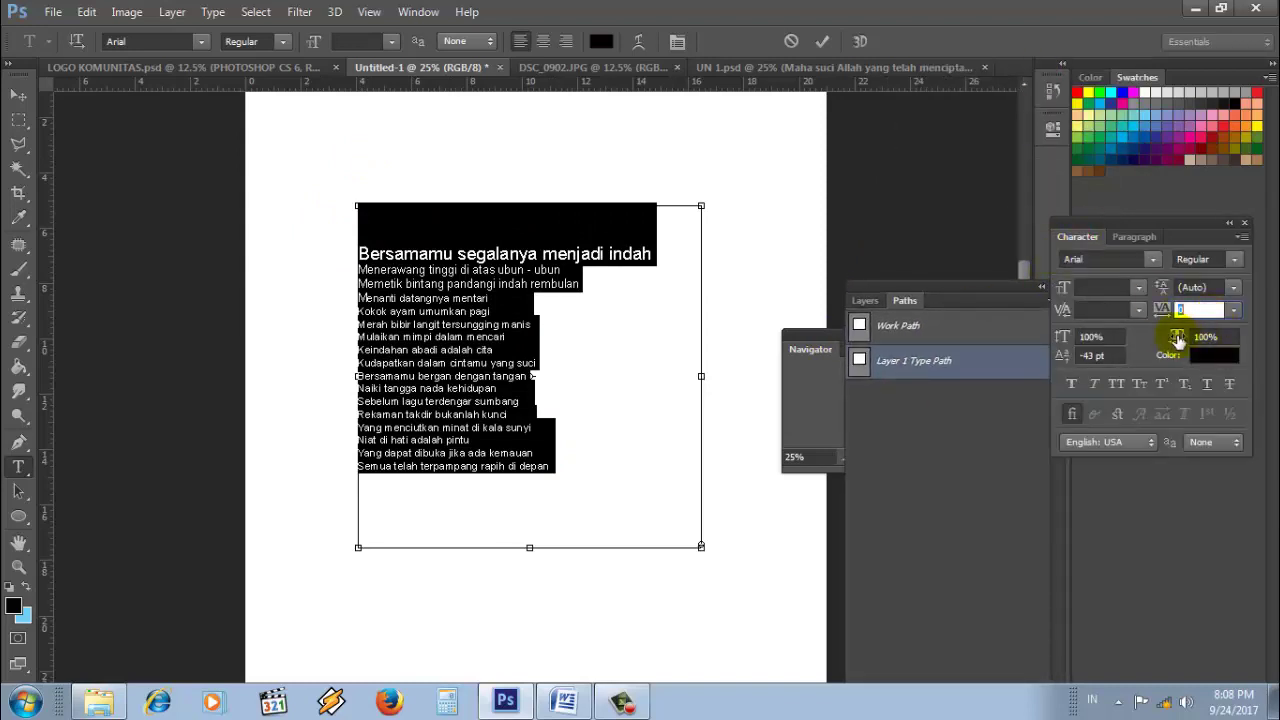
pyautogui.click(1097, 355)
pyautogui.write('0')
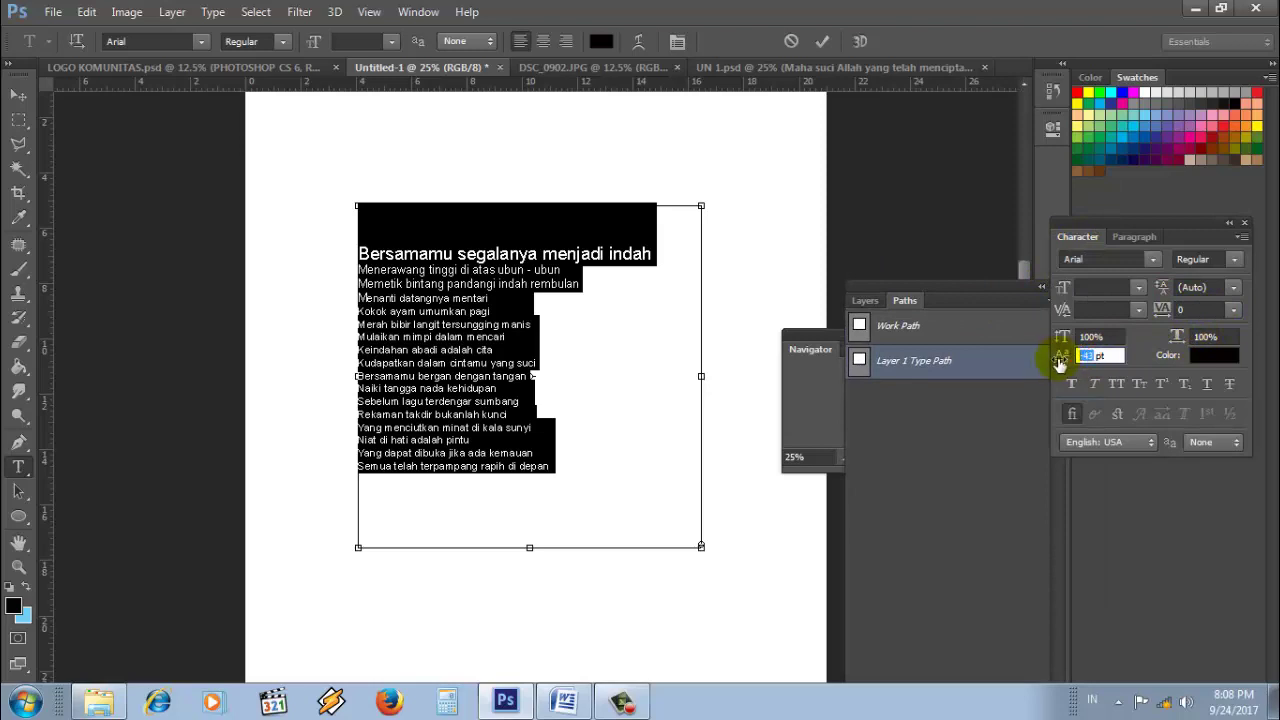
pyautogui.press('Return')
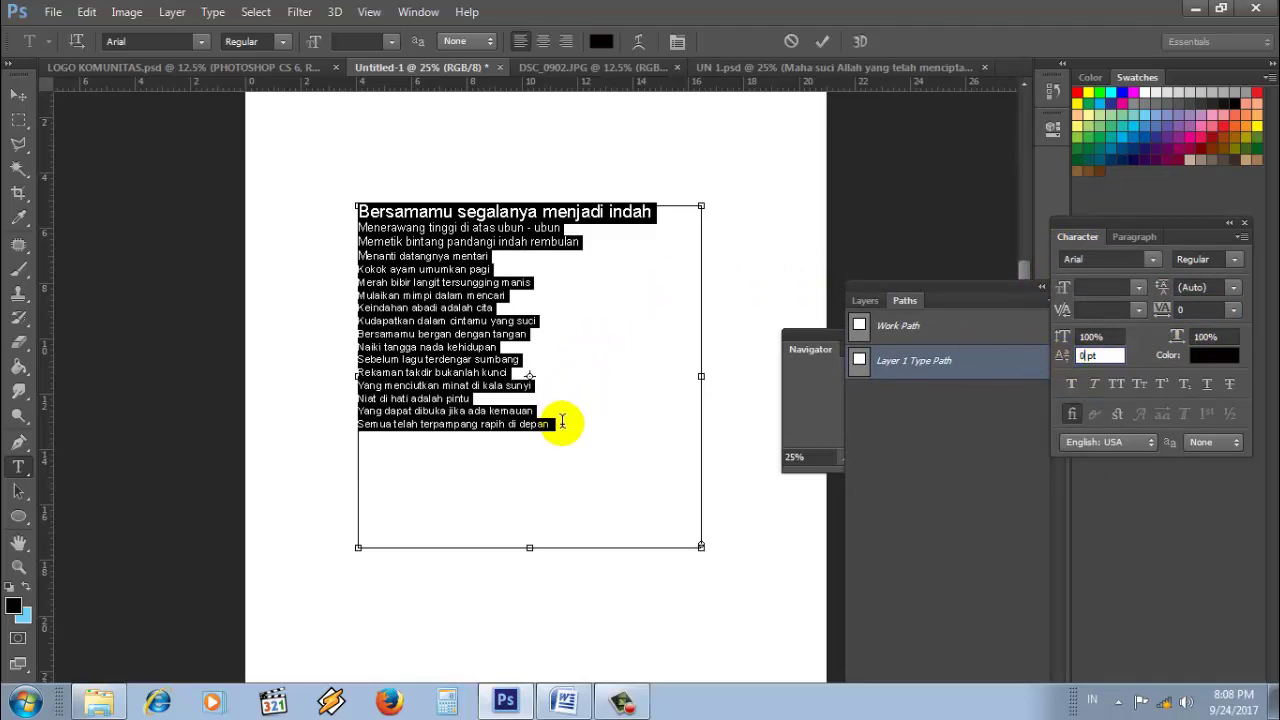
# Step: Set the whole poem to 14 pt and commit the text
pyautogui.moveTo(556, 424); pyautogui.dragTo(395, 169)
pyautogui.click(391, 41)
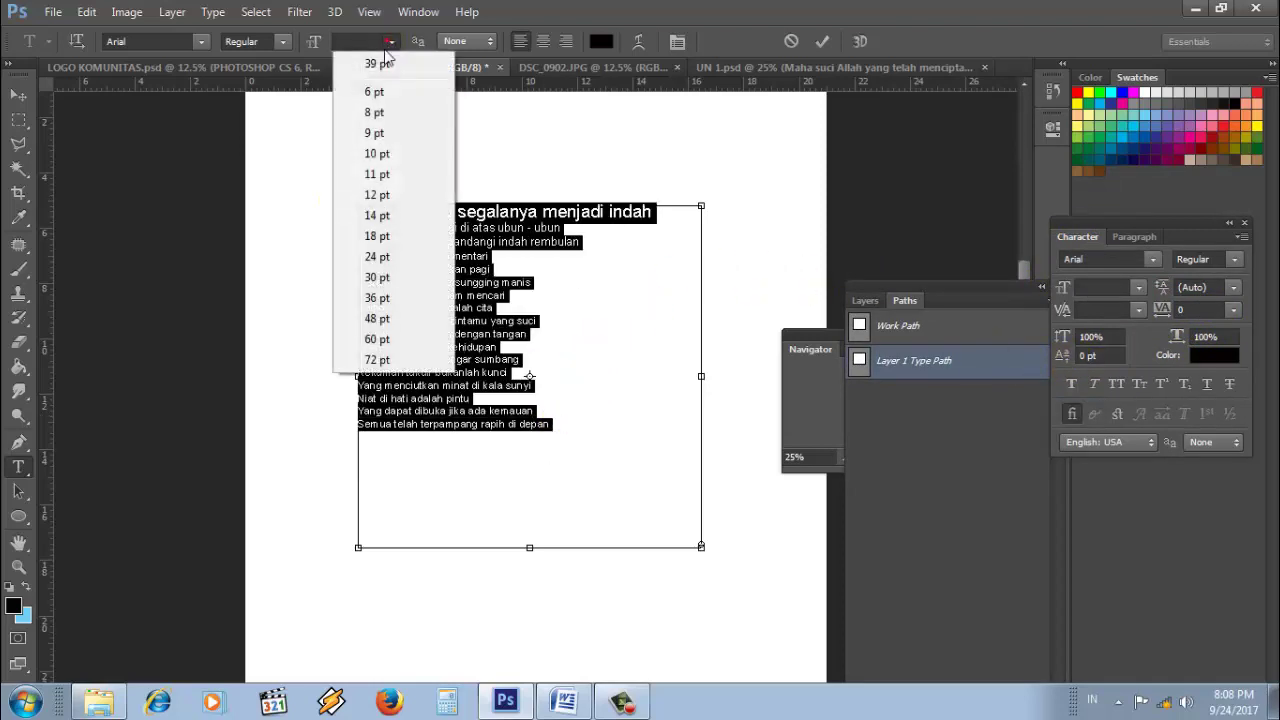
pyautogui.click(380, 211)
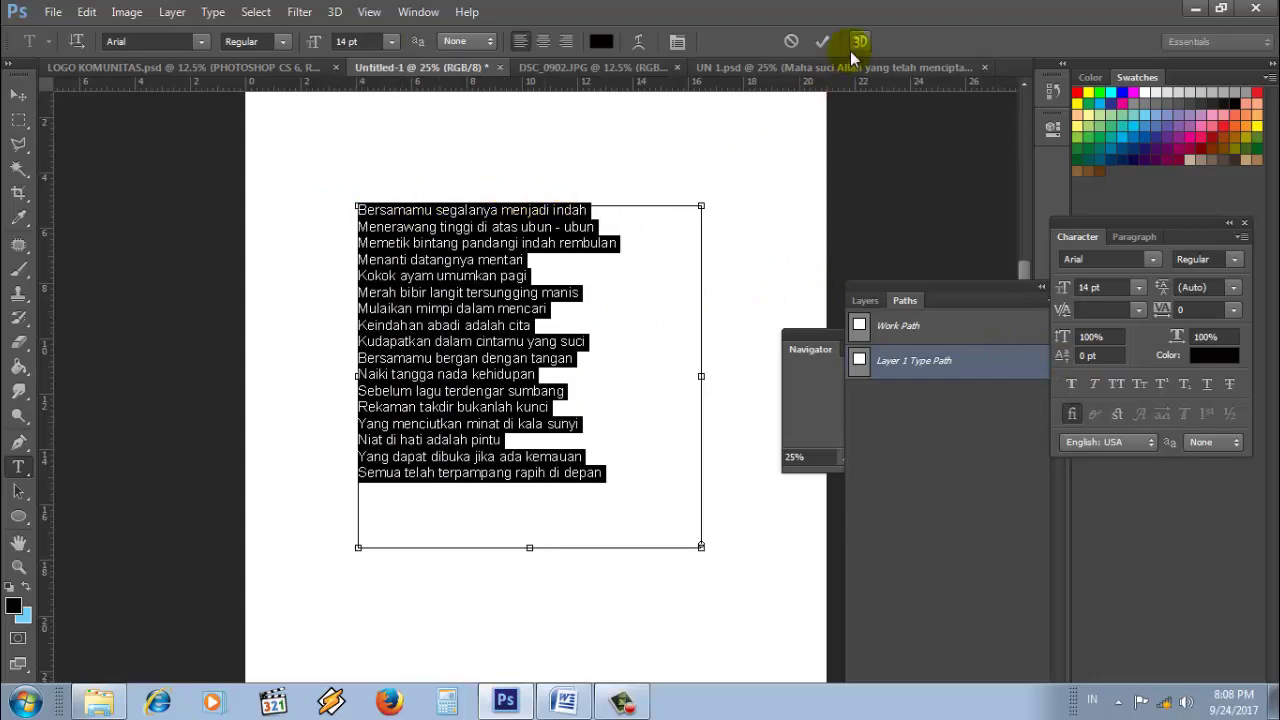
pyautogui.click(822, 41)
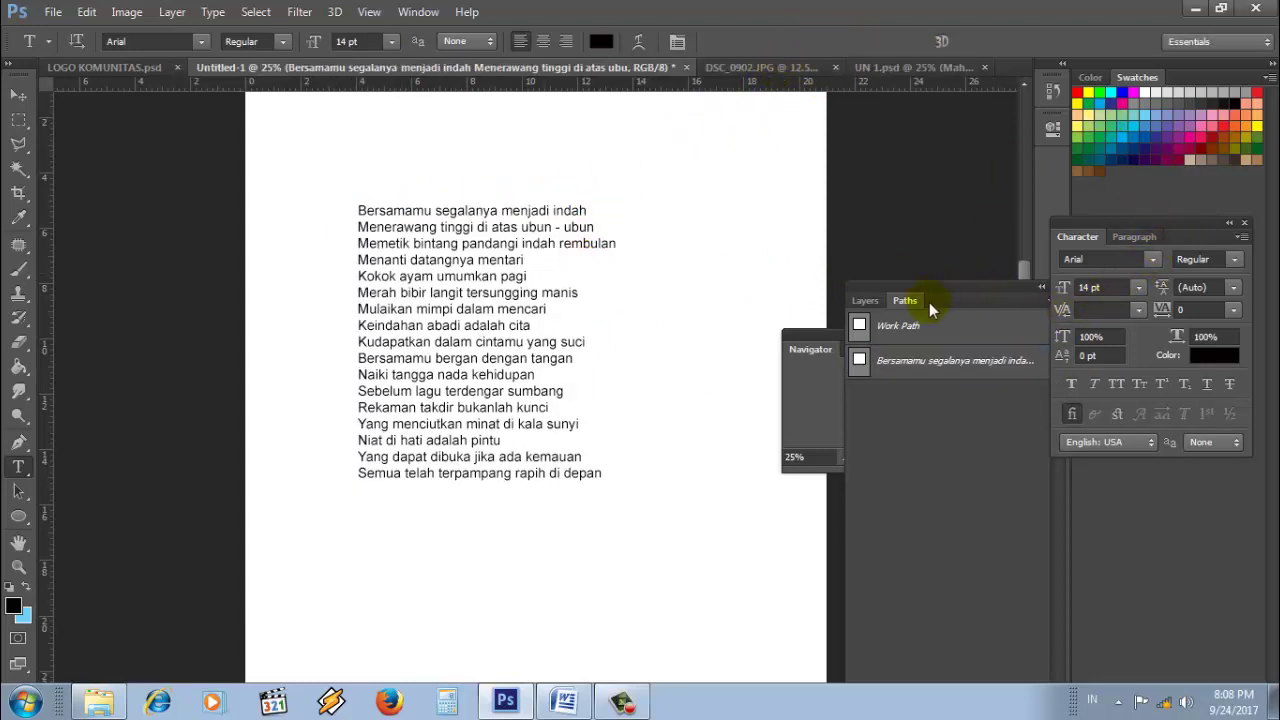
# Step: Try centre, right and justified alignments on the poem, finishing with Justify All
pyautogui.click(897, 325)
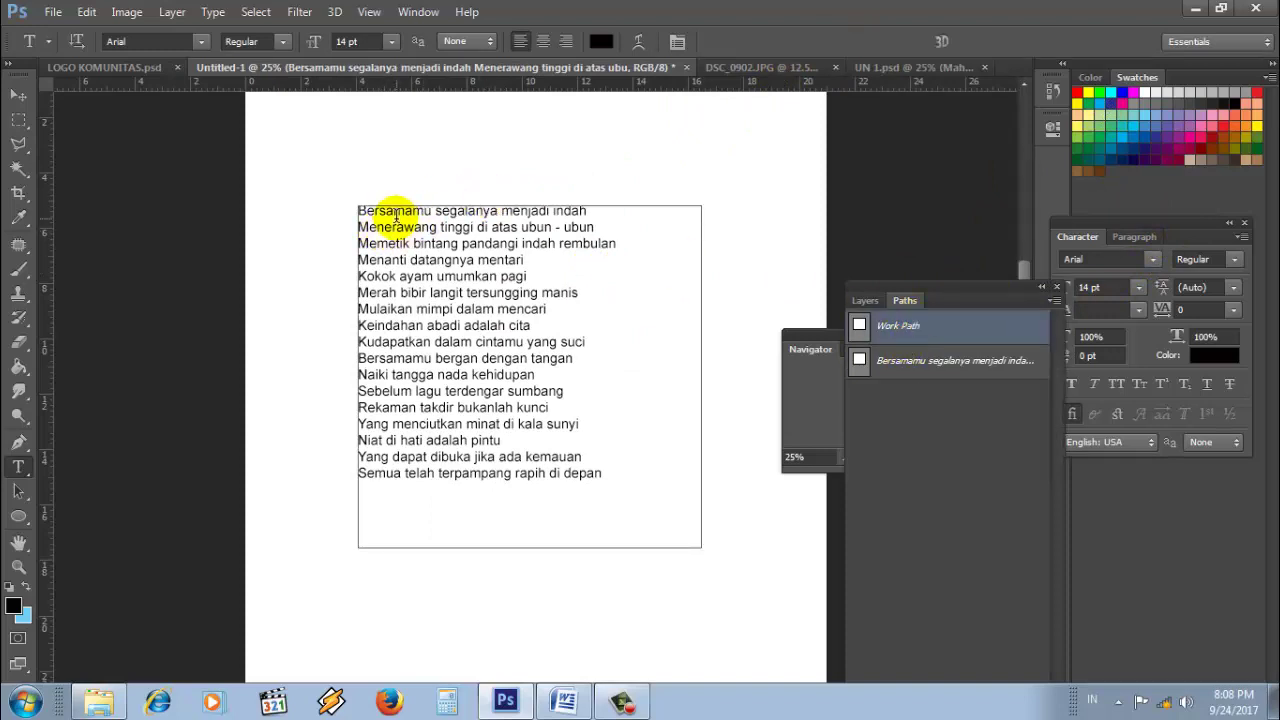
pyautogui.click(1143, 236)
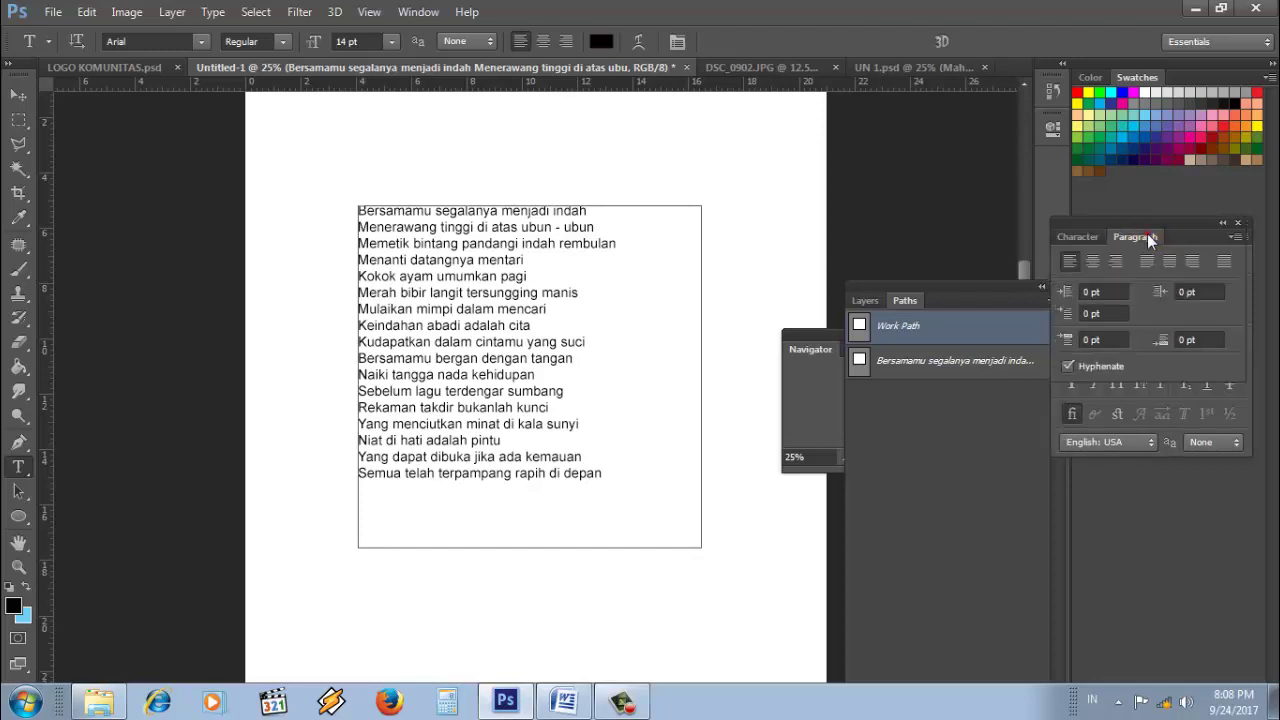
pyautogui.click(1090, 262)
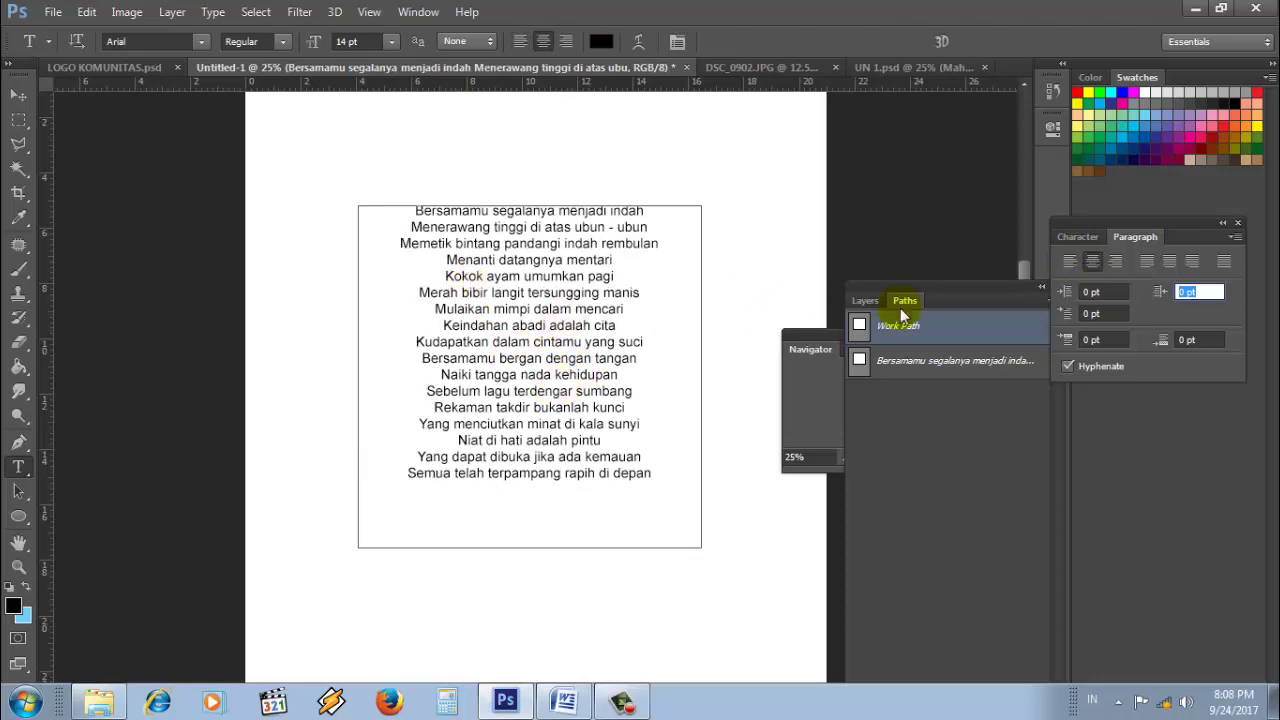
pyautogui.click(1116, 263)
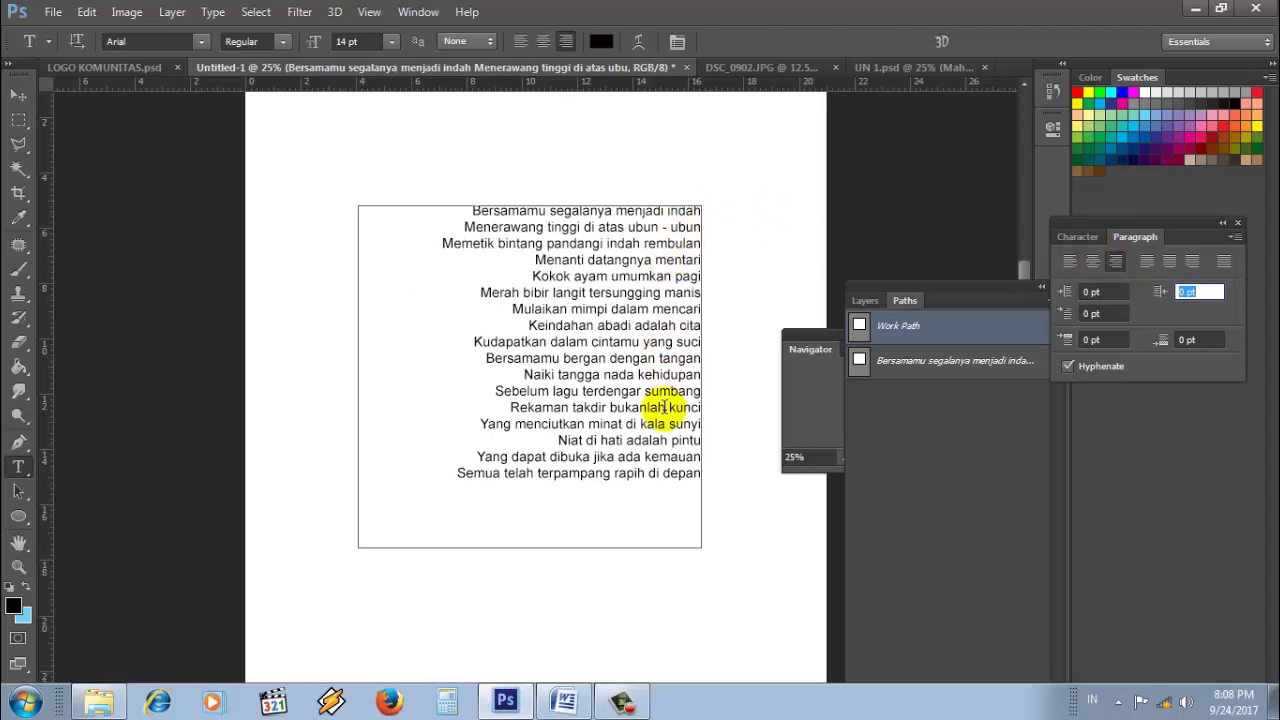
pyautogui.click(1150, 261)
pyautogui.click(1170, 261)
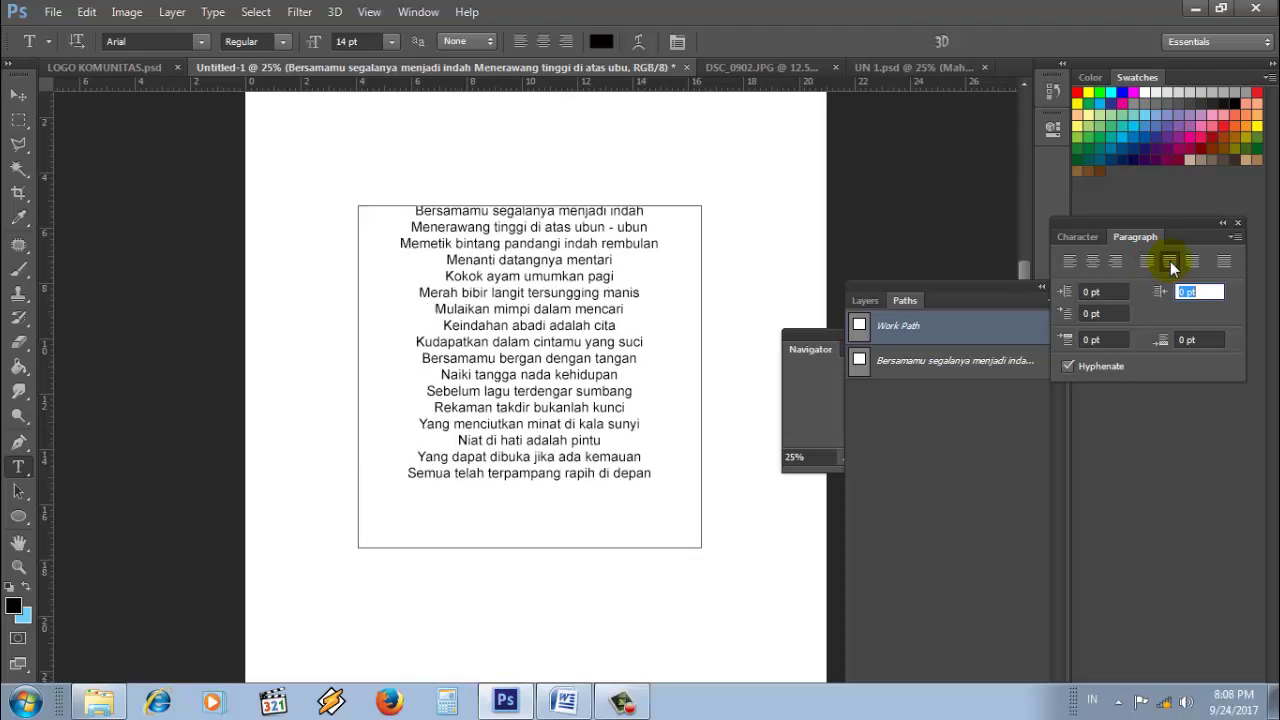
pyautogui.click(1192, 261)
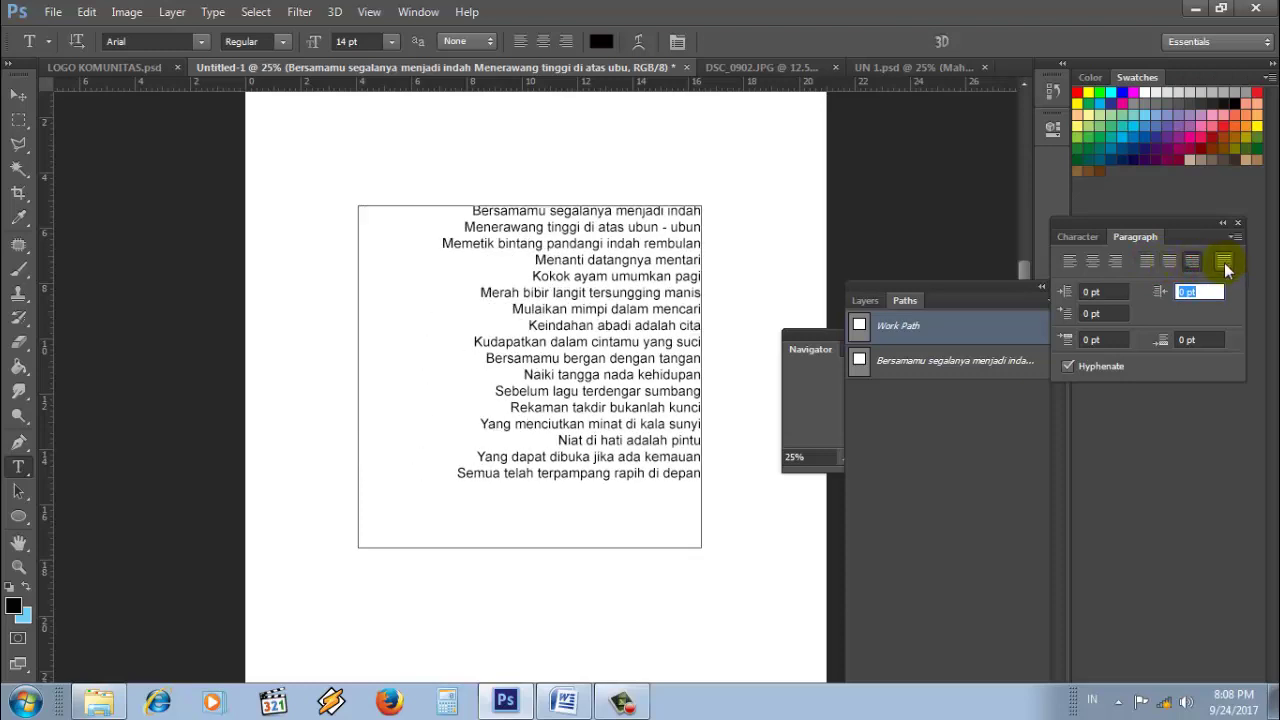
pyautogui.click(1223, 262)
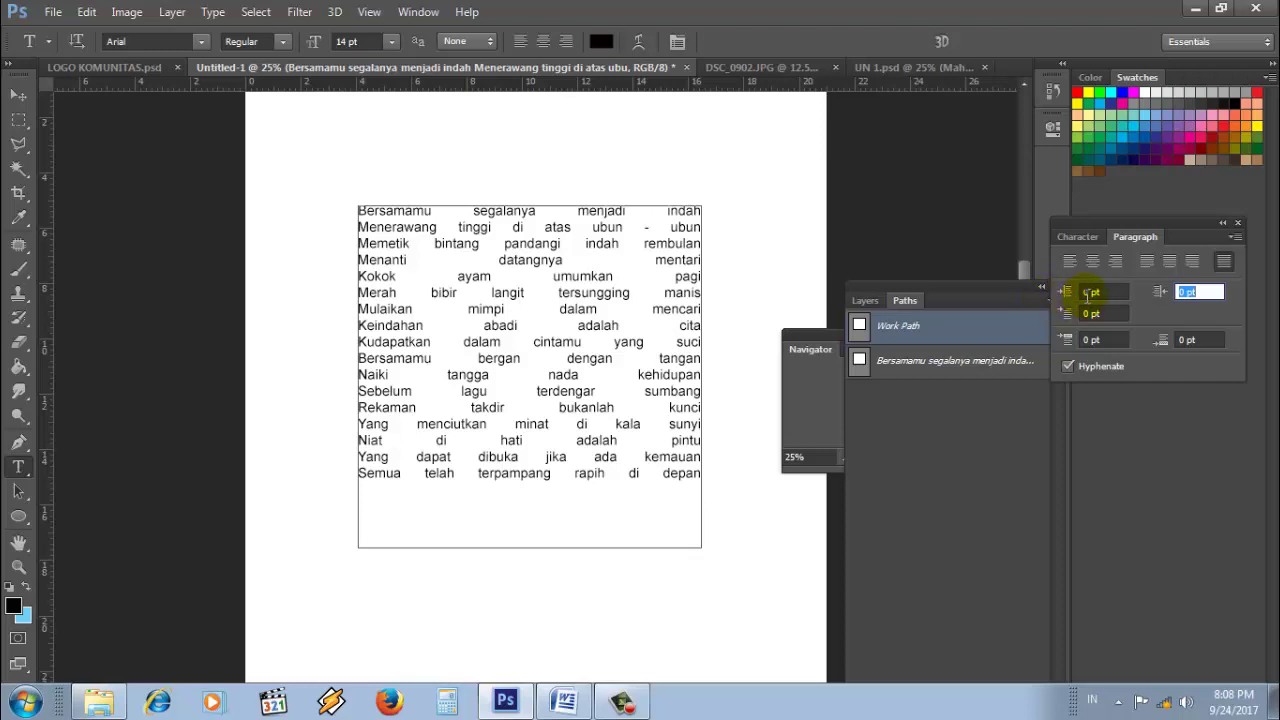
# Step: Give the poem 20 pt left and 20 pt right indents in the Paragraph panel
pyautogui.click(1088, 294)
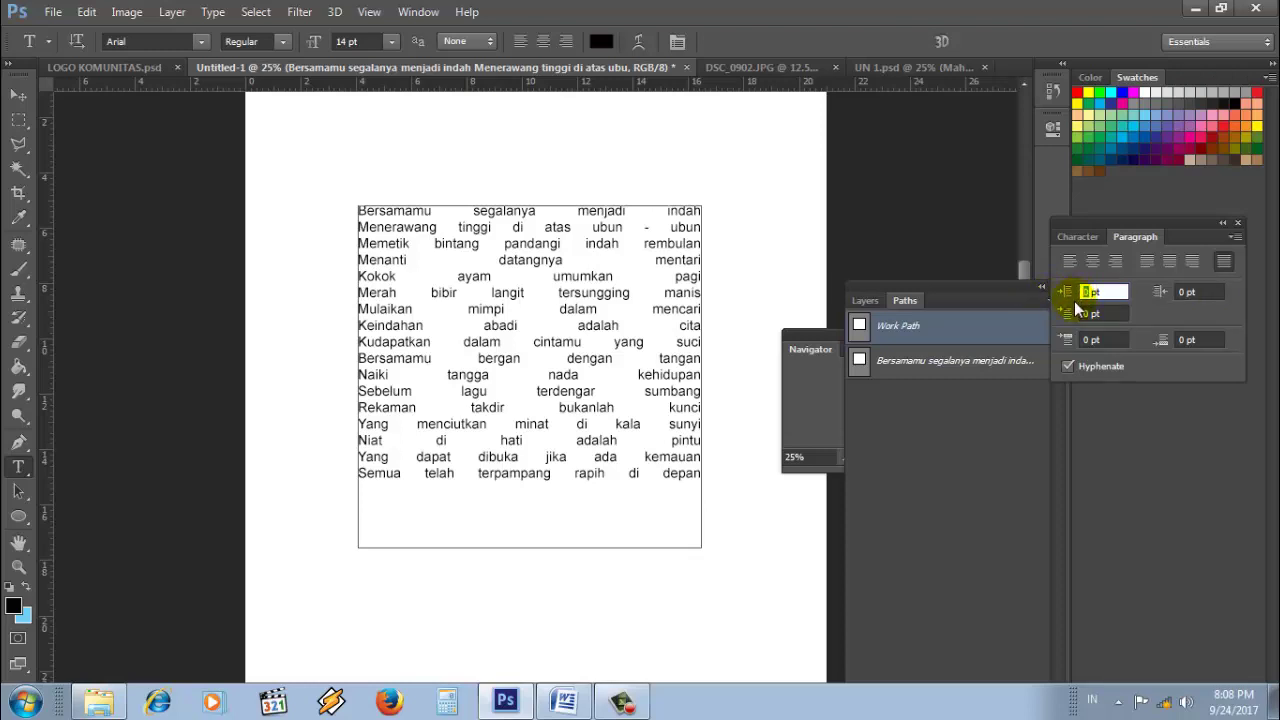
pyautogui.write('20')
pyautogui.press('Return')
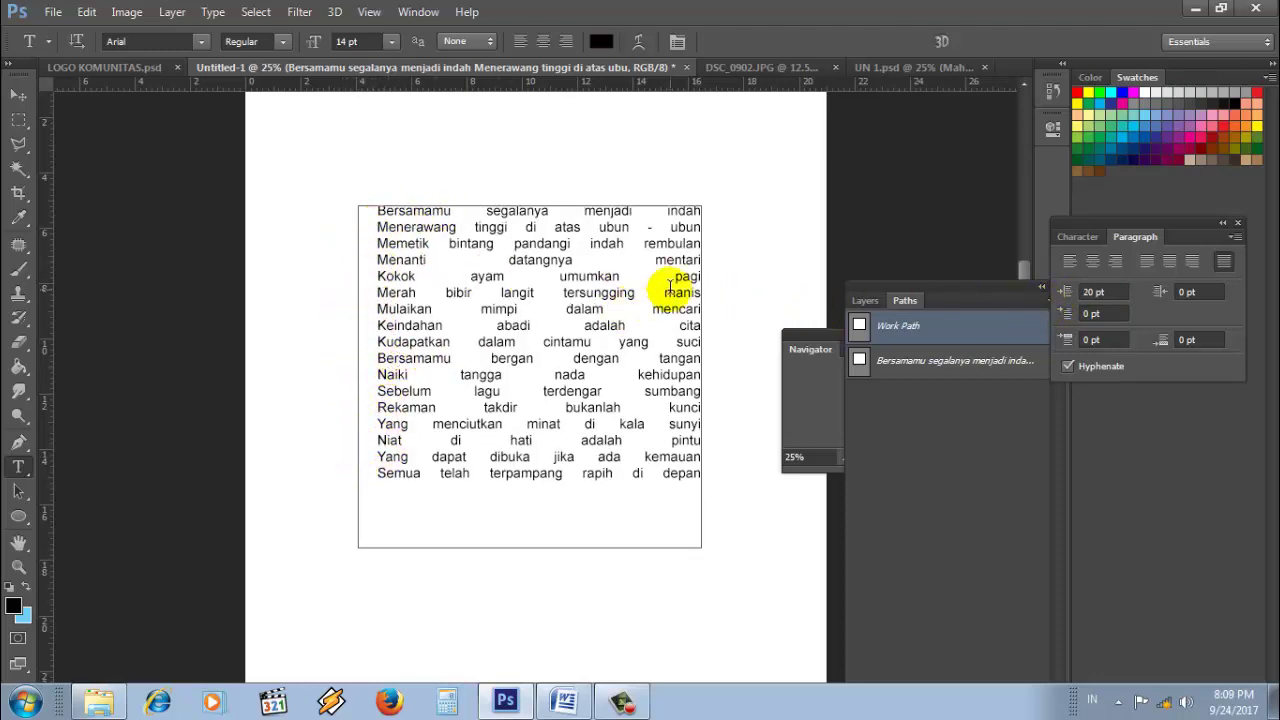
pyautogui.click(1186, 292)
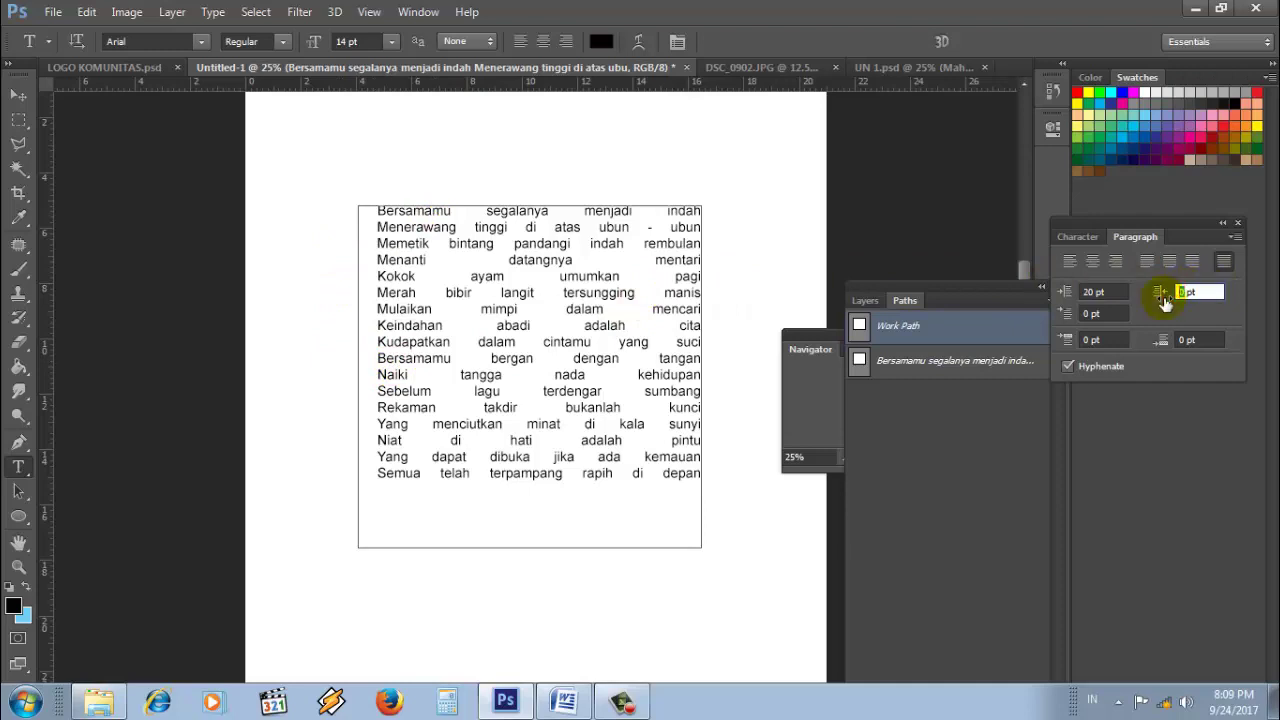
pyautogui.press('Return')
pyautogui.click(1177, 291)
pyautogui.write('20')
pyautogui.press('Return')
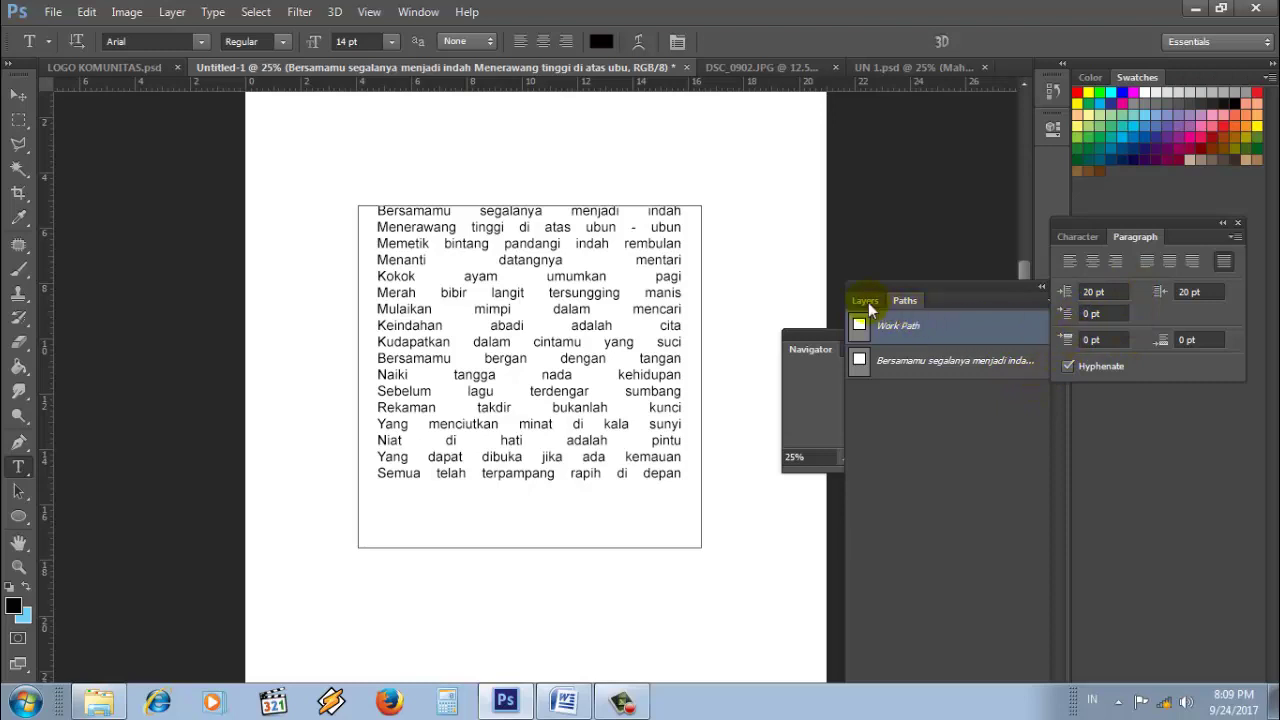
# Step: Delete the poem's text layer in the Layers panel, leaving only Background
pyautogui.click(866, 301)
pyautogui.click(925, 408)
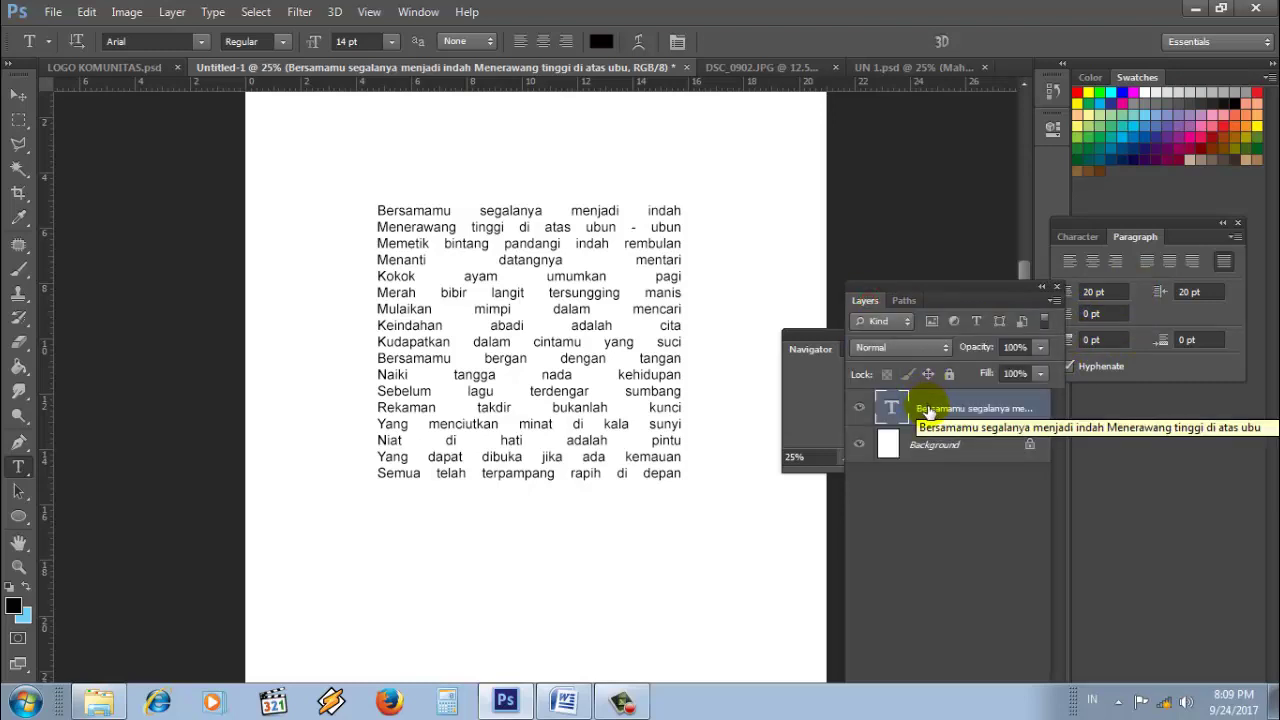
pyautogui.press('Delete')
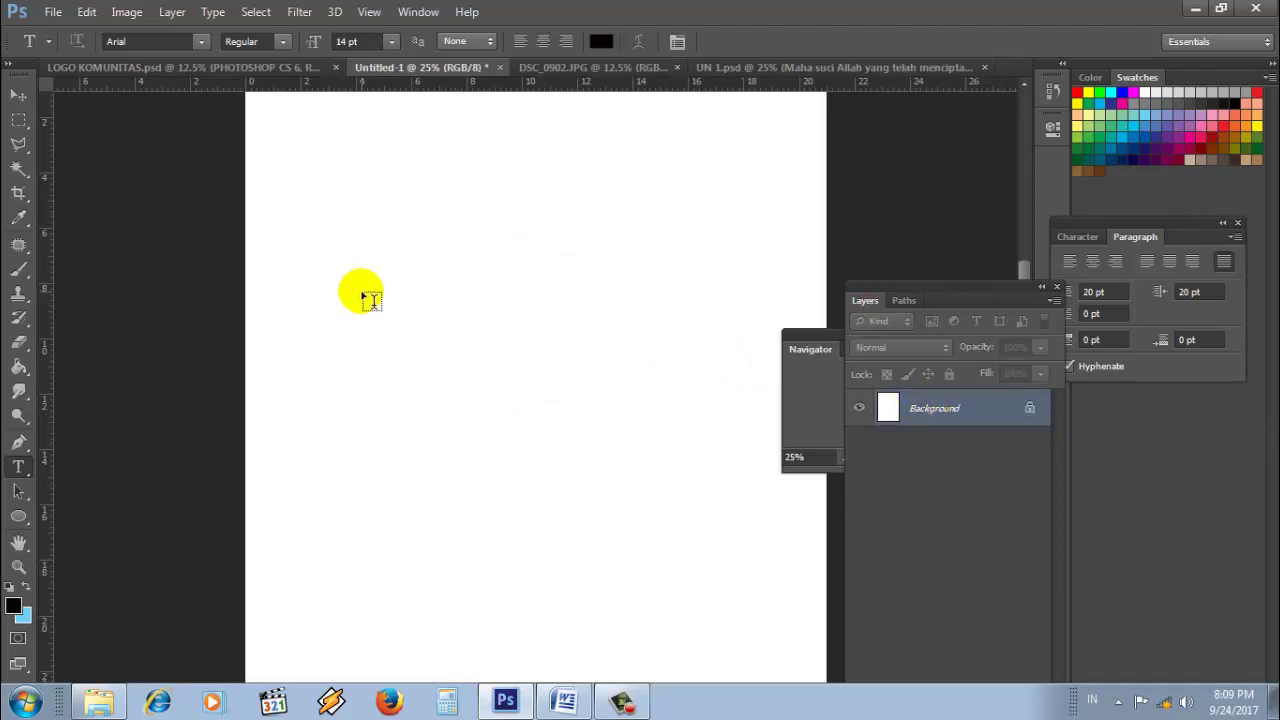
pyautogui.click(14, 120)
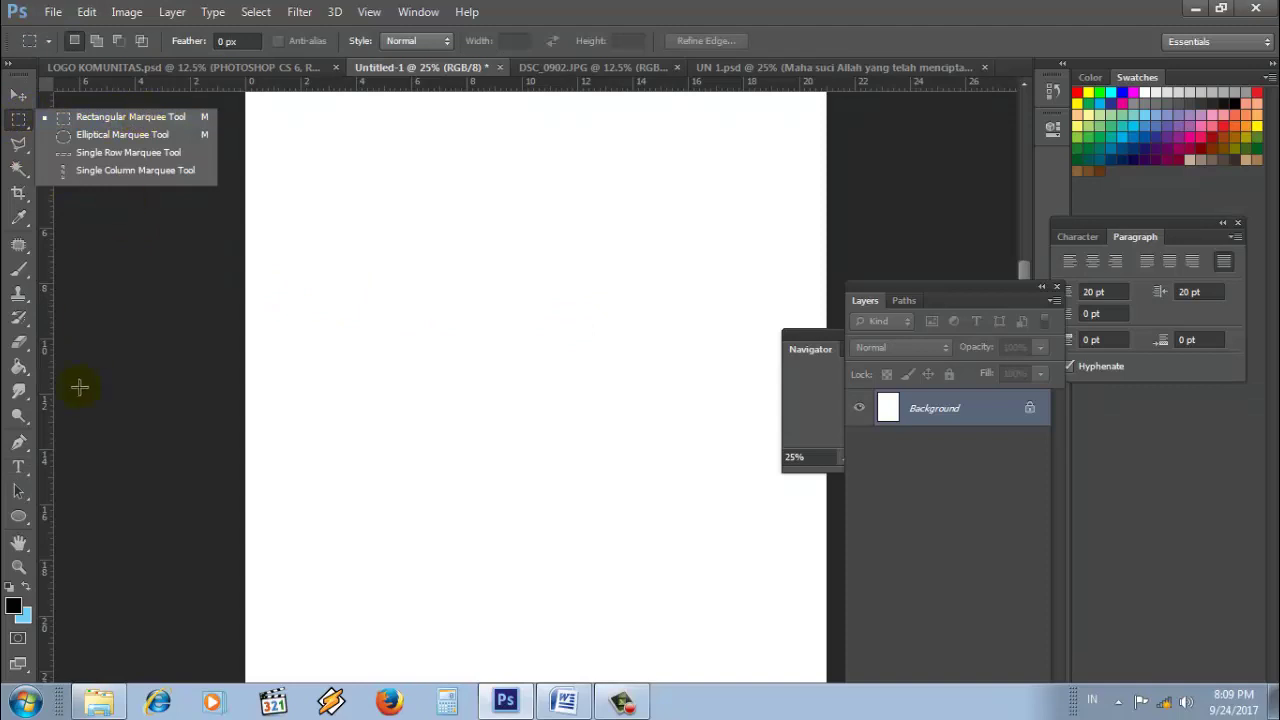
# Step: Draw a large ellipse path across the page with the Ellipse Tool in Path mode
pyautogui.click(19, 516)
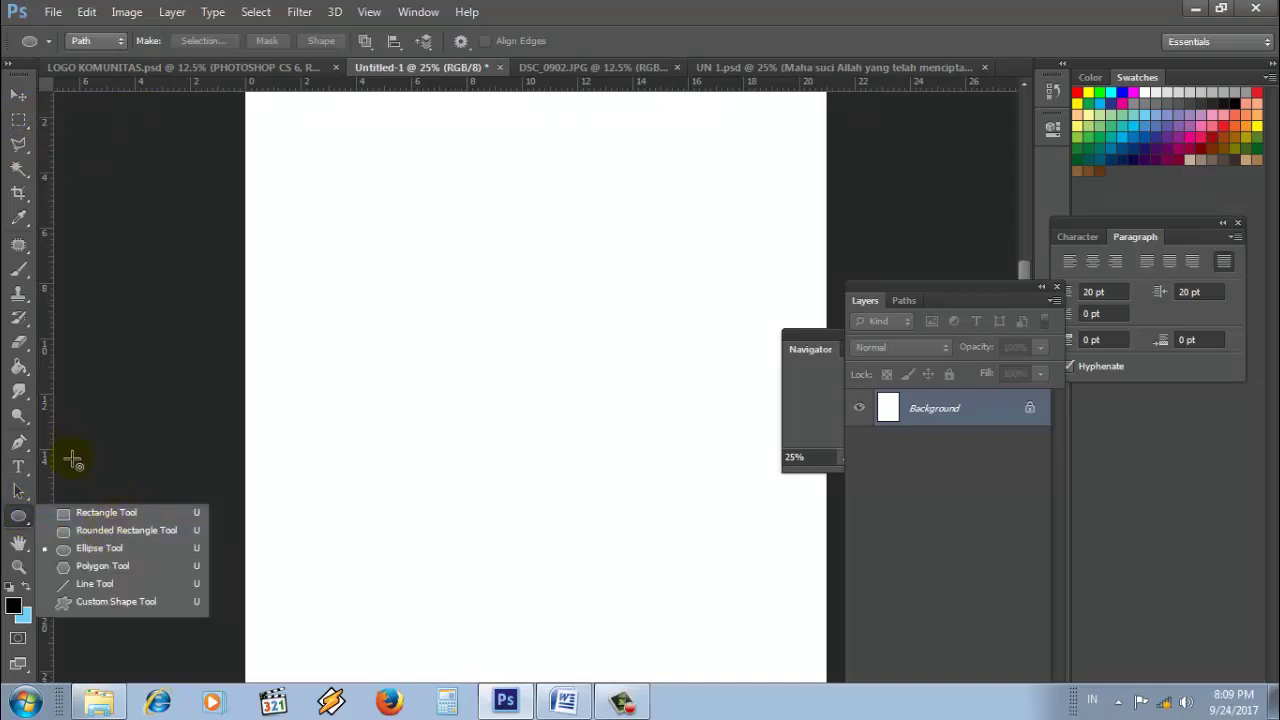
pyautogui.click(95, 41)
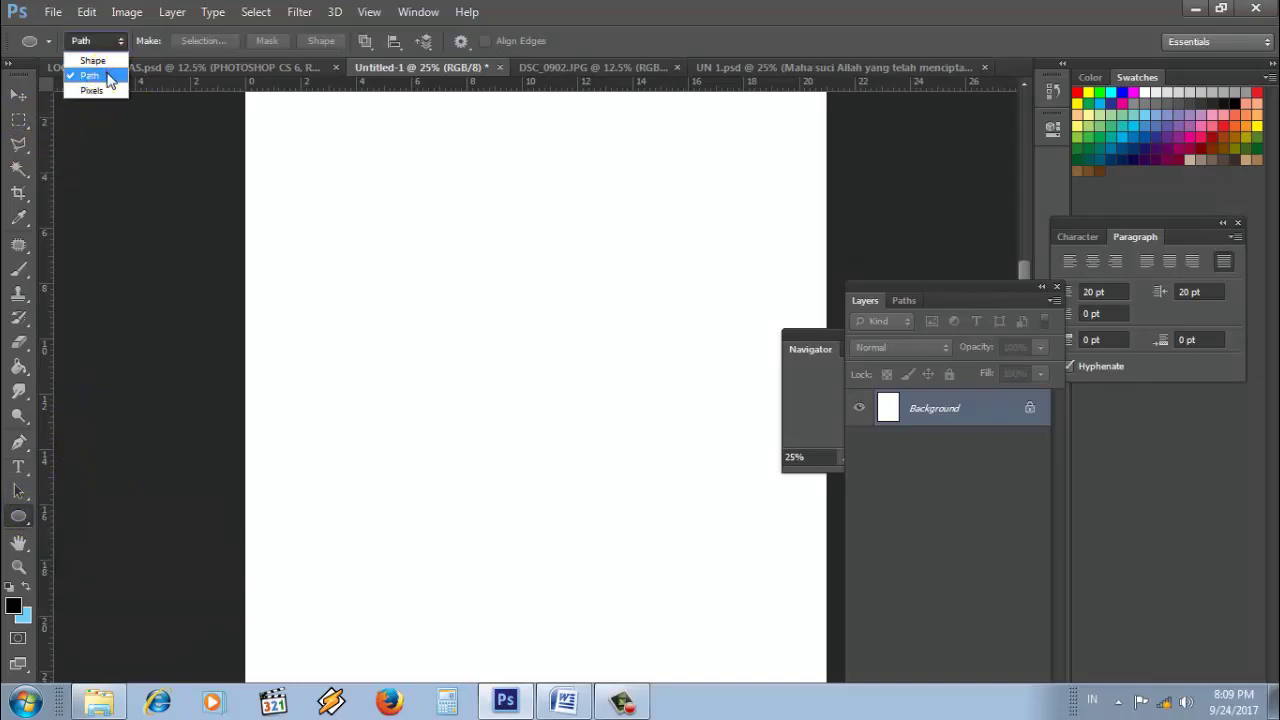
pyautogui.click(95, 75)
pyautogui.click(19, 518)
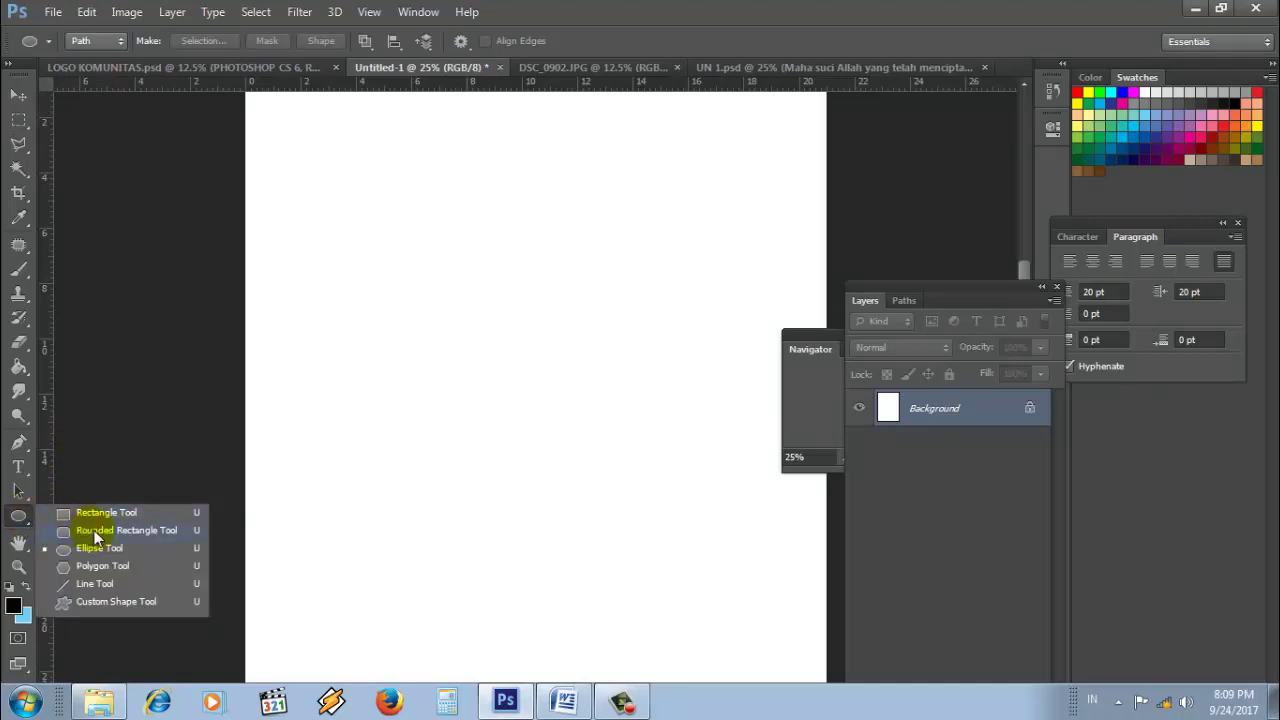
pyautogui.click(99, 548)
pyautogui.moveTo(309, 214); pyautogui.dragTo(727, 563)
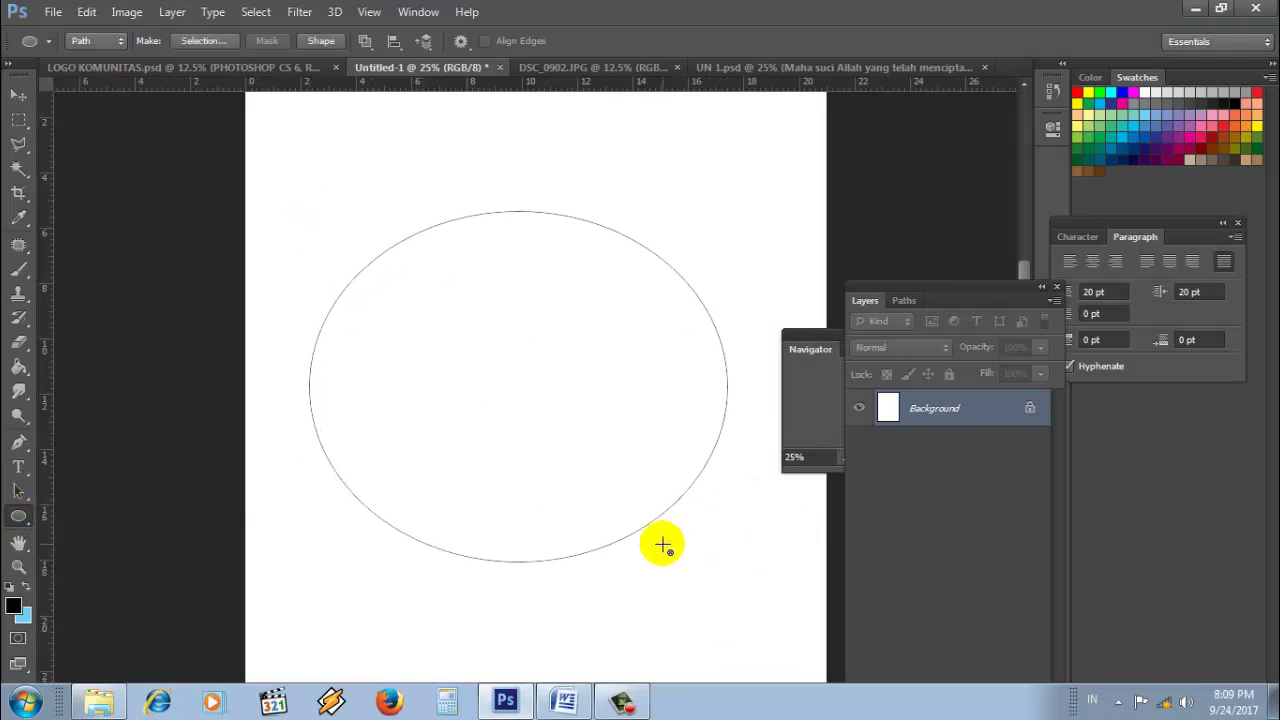
# Step: Start a new Horizontal Type text area inside the ellipse path
pyautogui.click(18, 466)
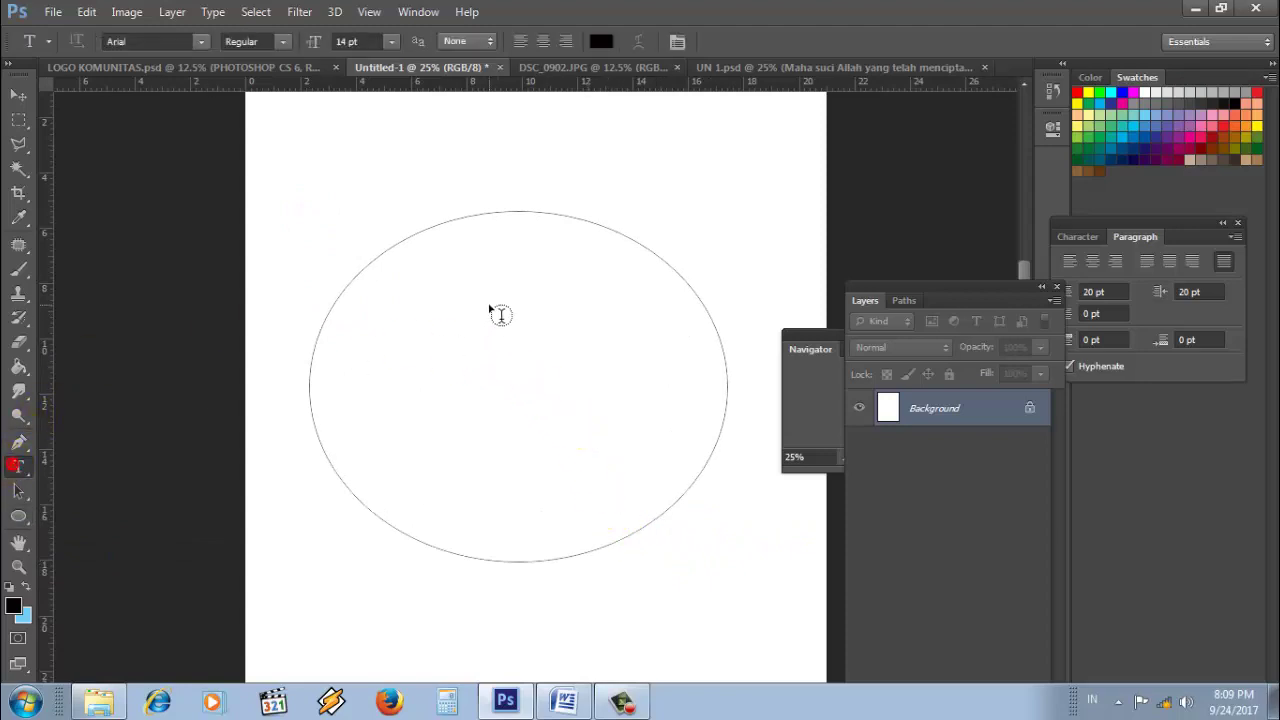
pyautogui.click(498, 245)
pyautogui.click(538, 263)
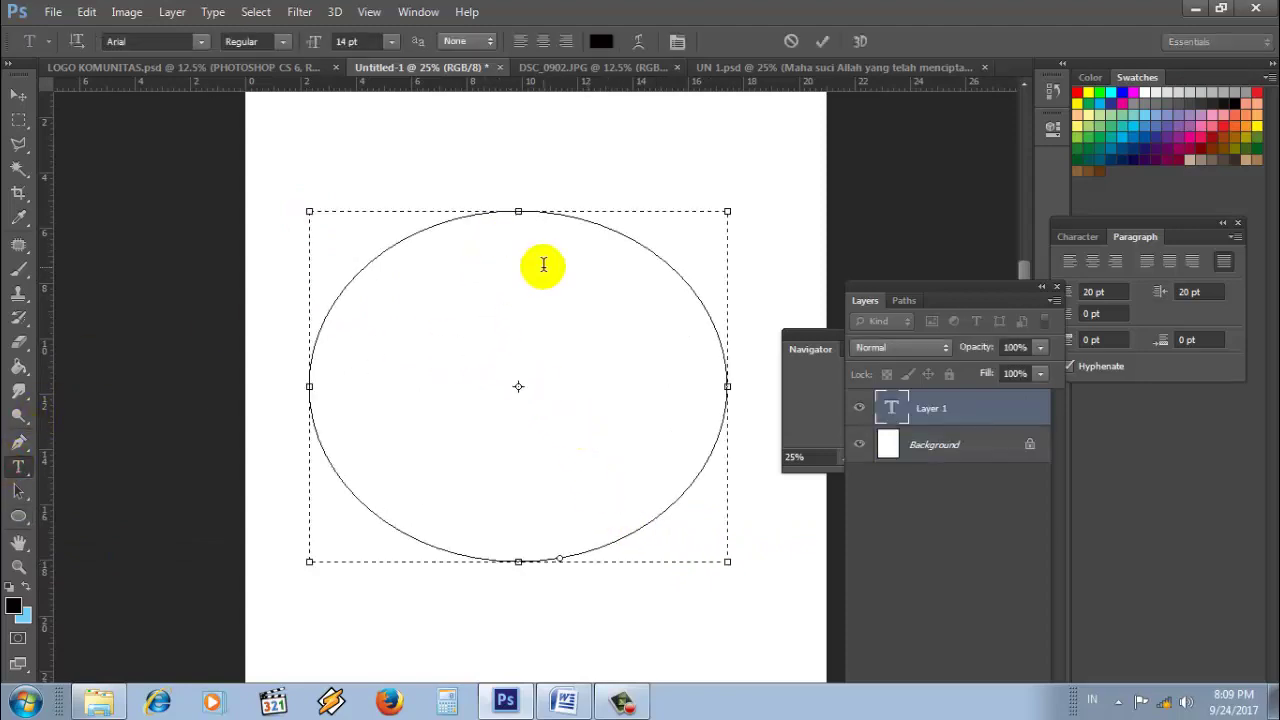
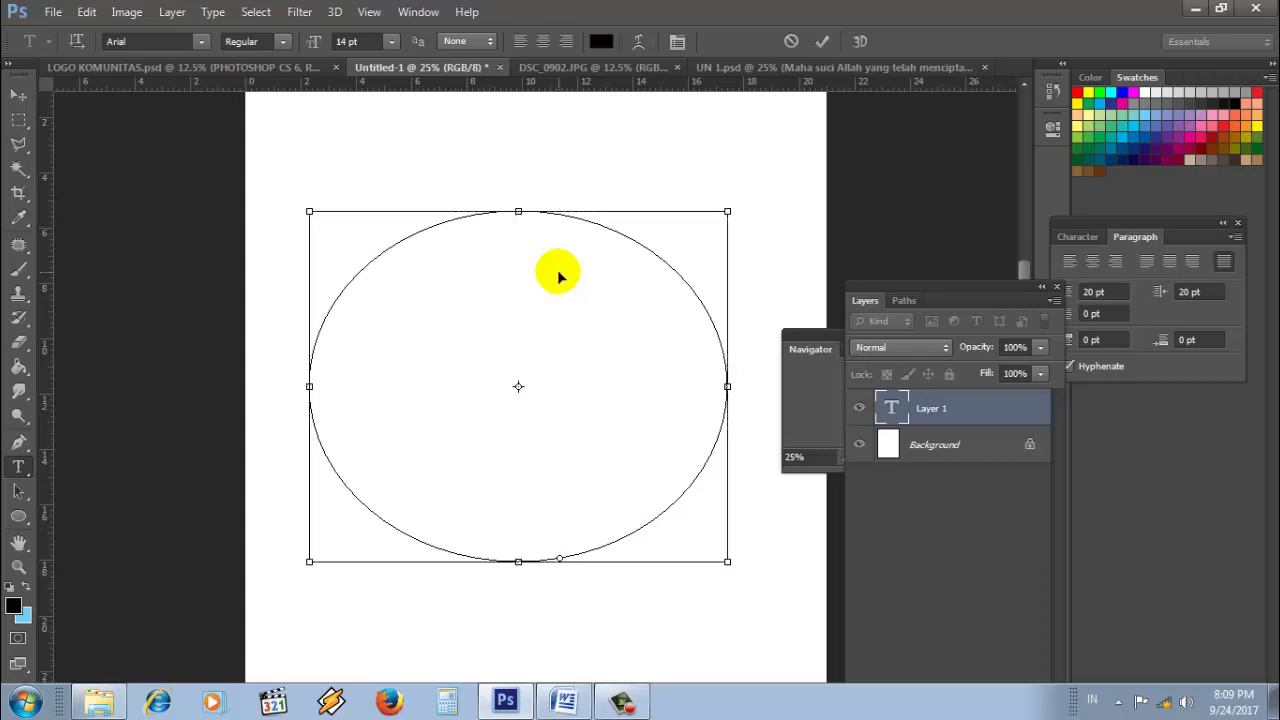
# Step: Paste the poem into the ellipse and set its left and right indents to 0 pt
pyautogui.click(559, 277)
pyautogui.hotkey('ctrl', 'v')
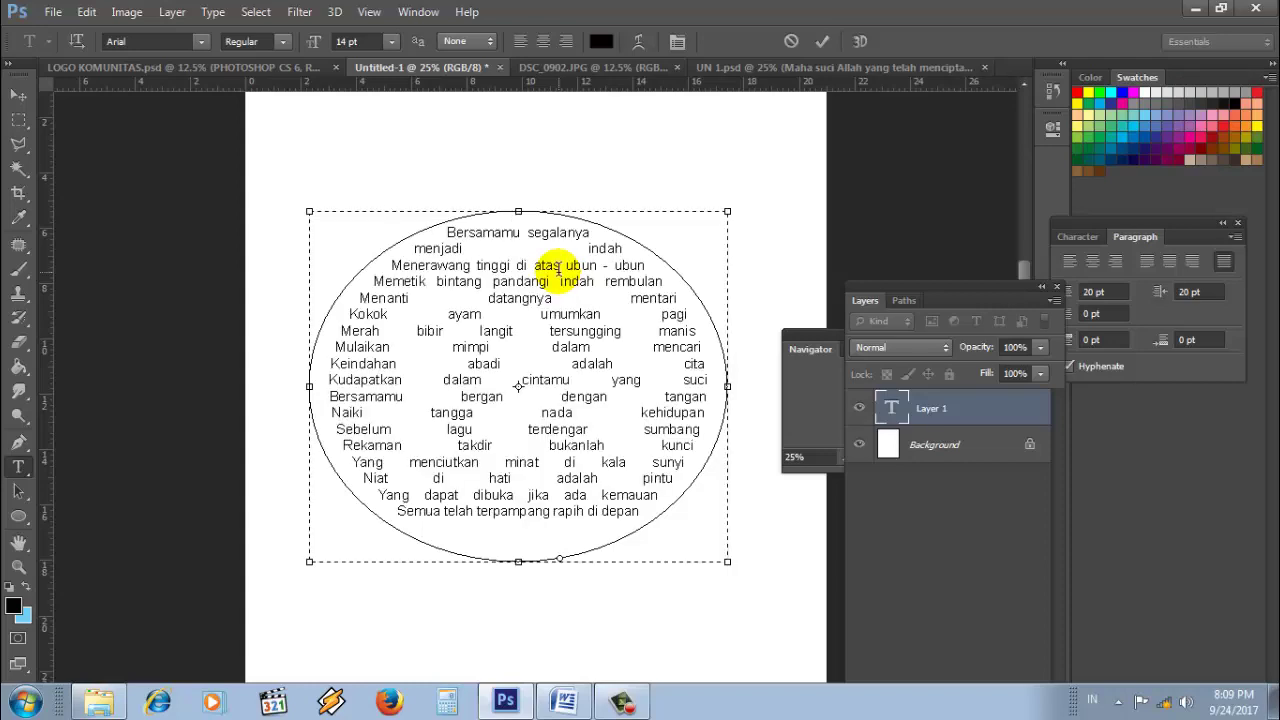
pyautogui.moveTo(640, 512); pyautogui.dragTo(421, 220)
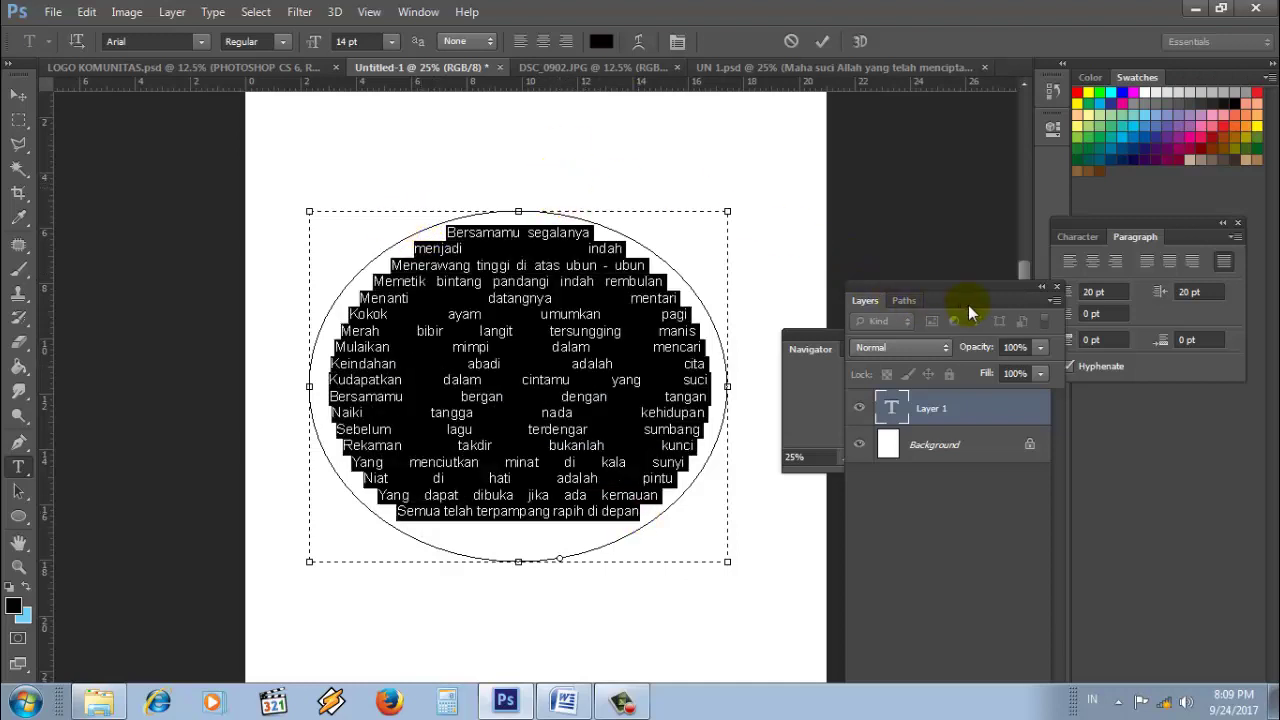
pyautogui.doubleClick(1098, 291)
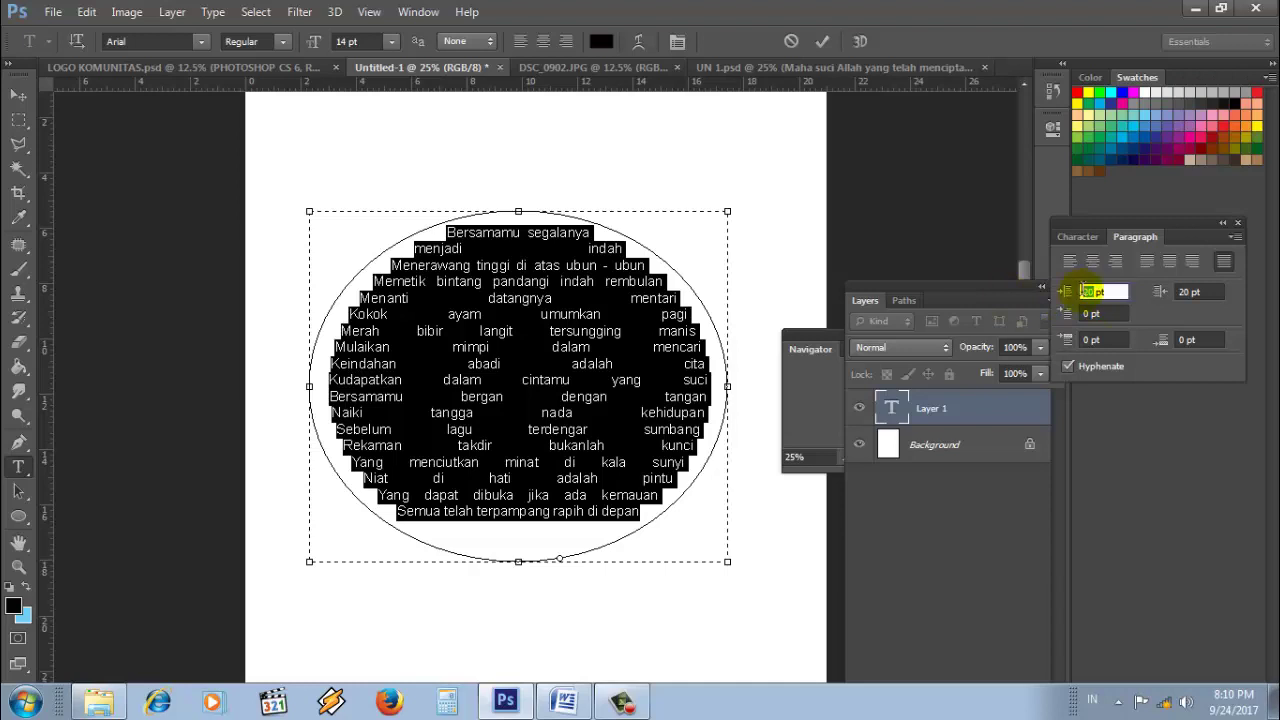
pyautogui.write('0')
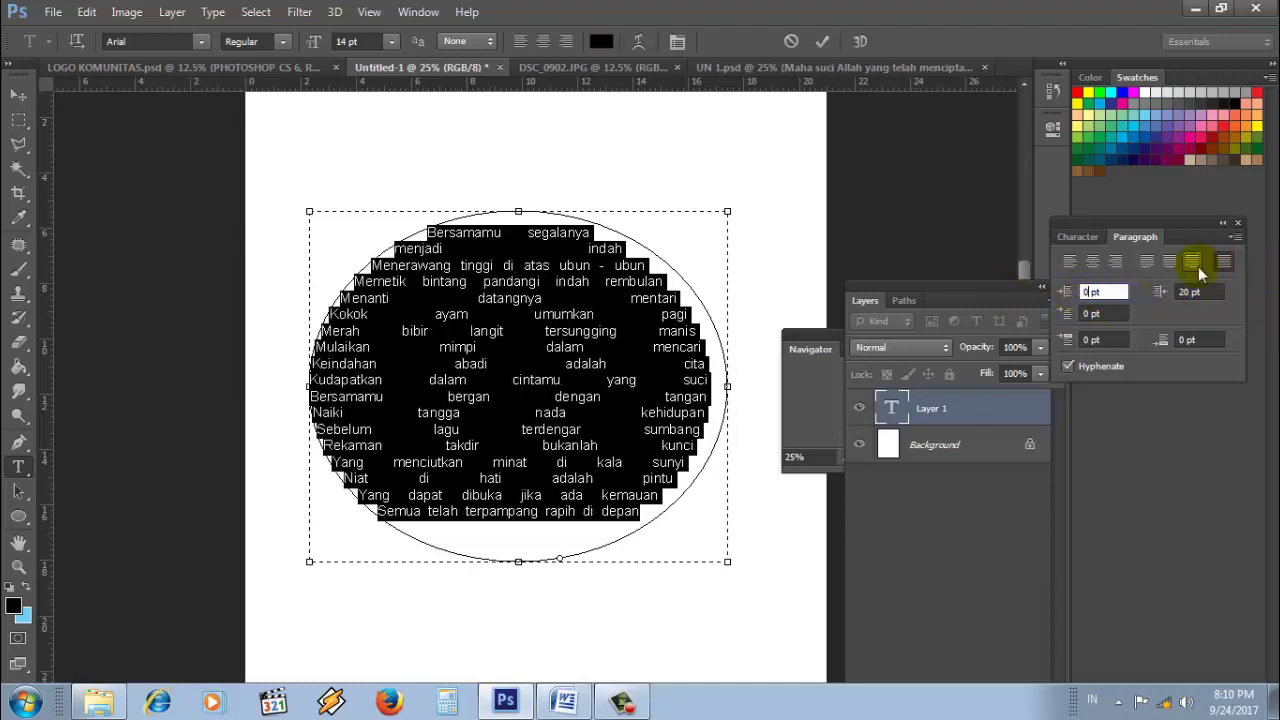
pyautogui.doubleClick(1189, 291)
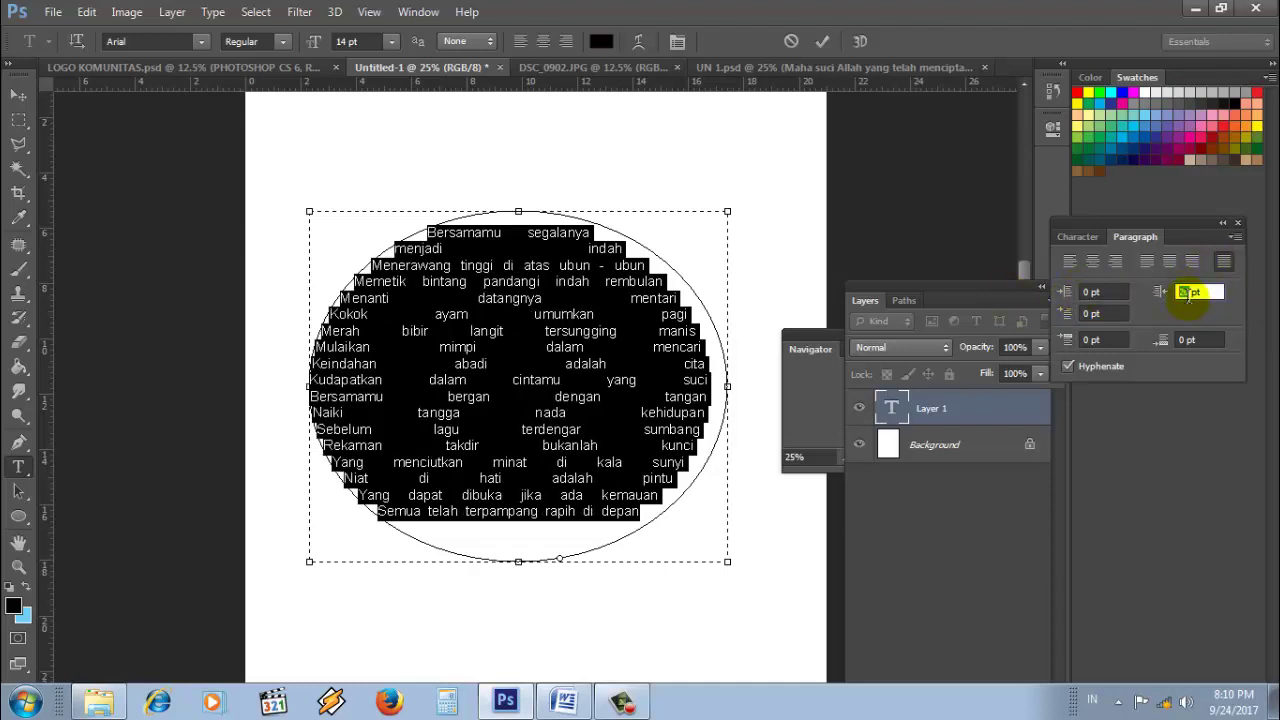
pyautogui.write('0')
pyautogui.click(822, 41)
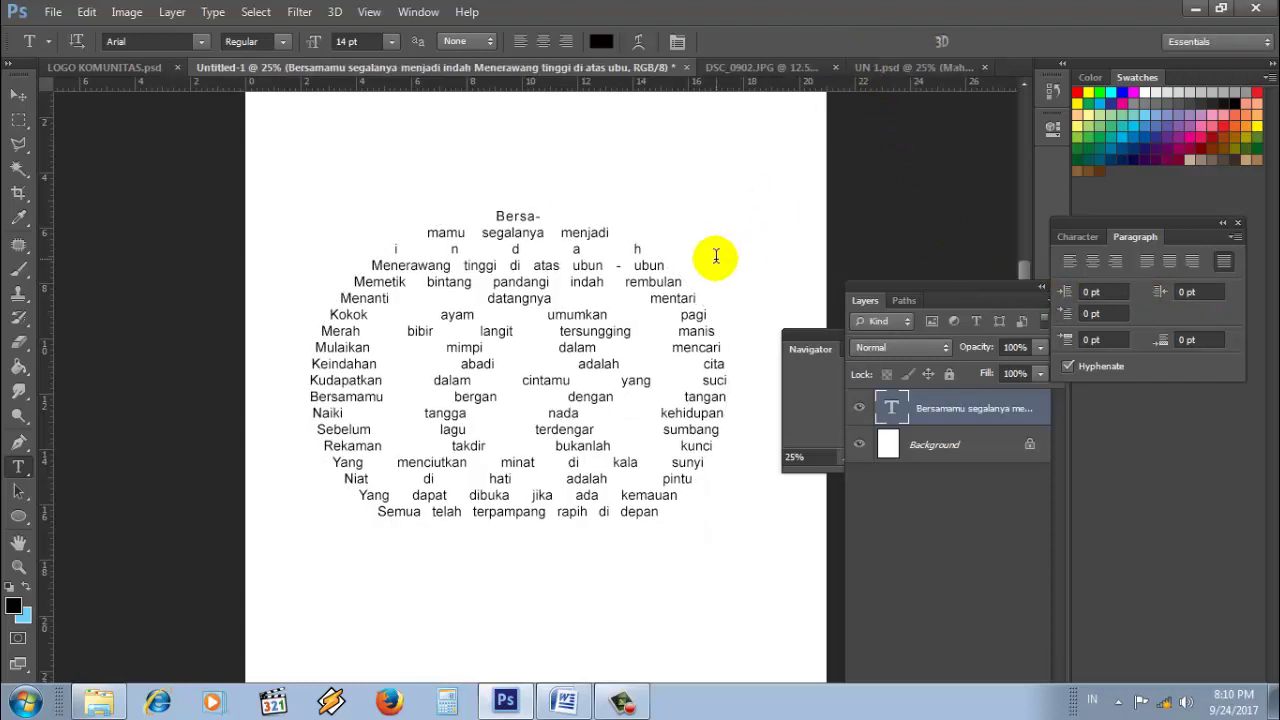
# Step: Select all the poem text, try the alignment options, and settle on Justify All
pyautogui.click(660, 512)
pyautogui.hotkey('ctrl', 'a')
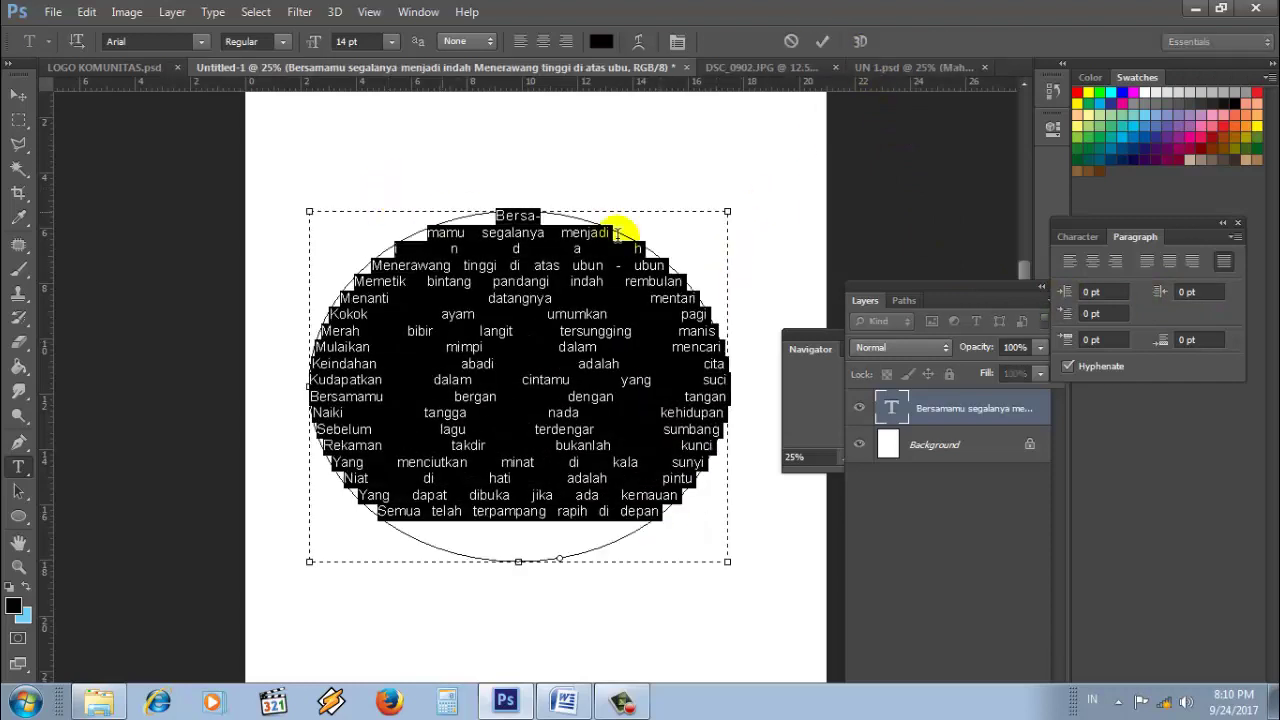
pyautogui.click(1115, 264)
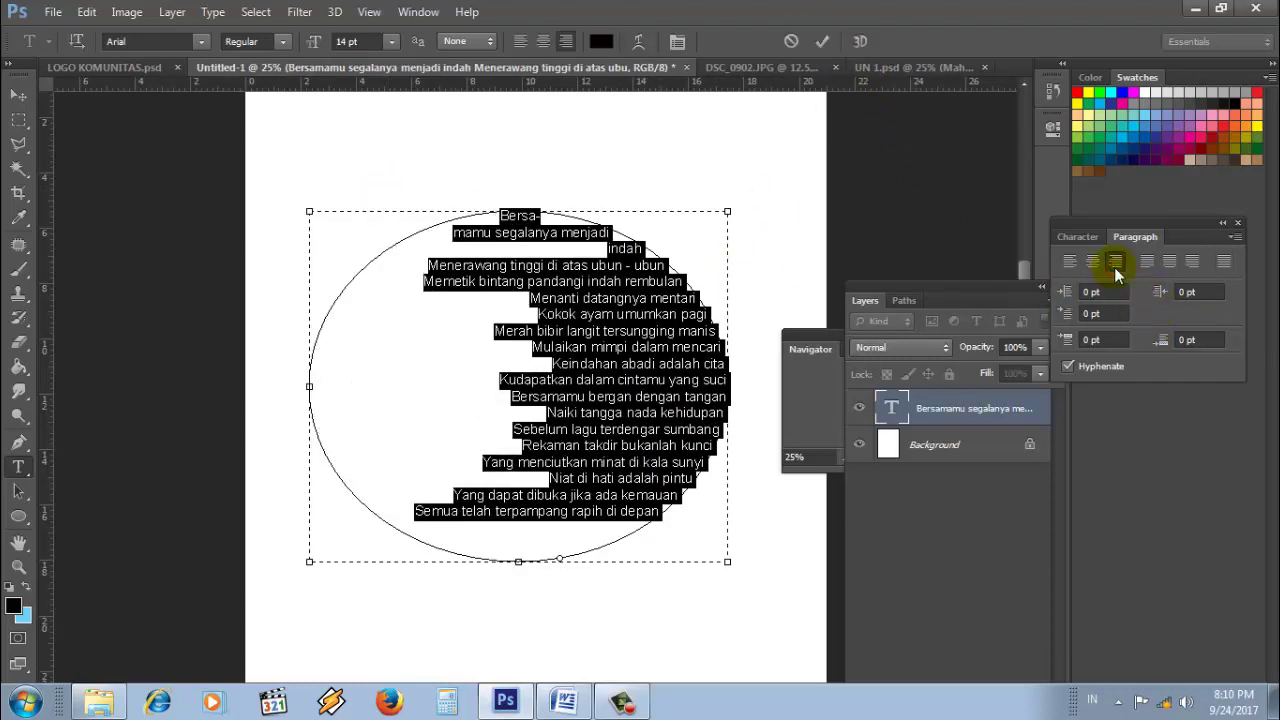
pyautogui.click(1091, 264)
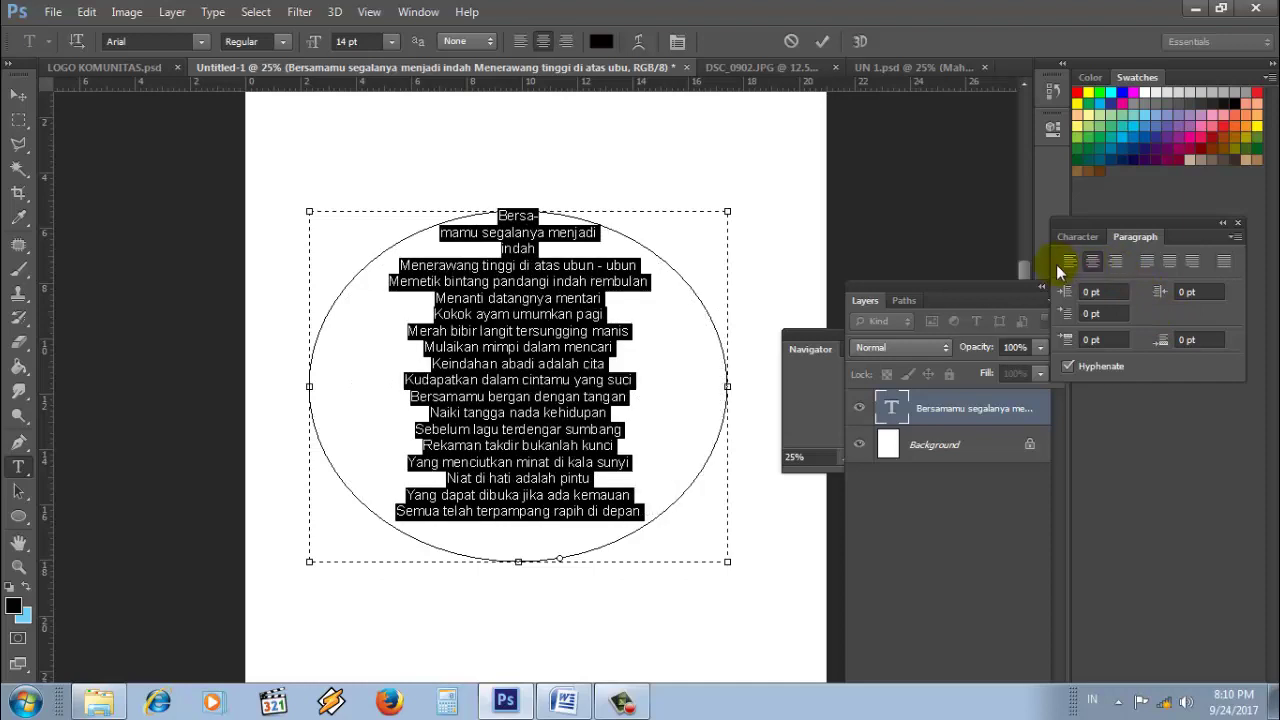
pyautogui.click(1068, 262)
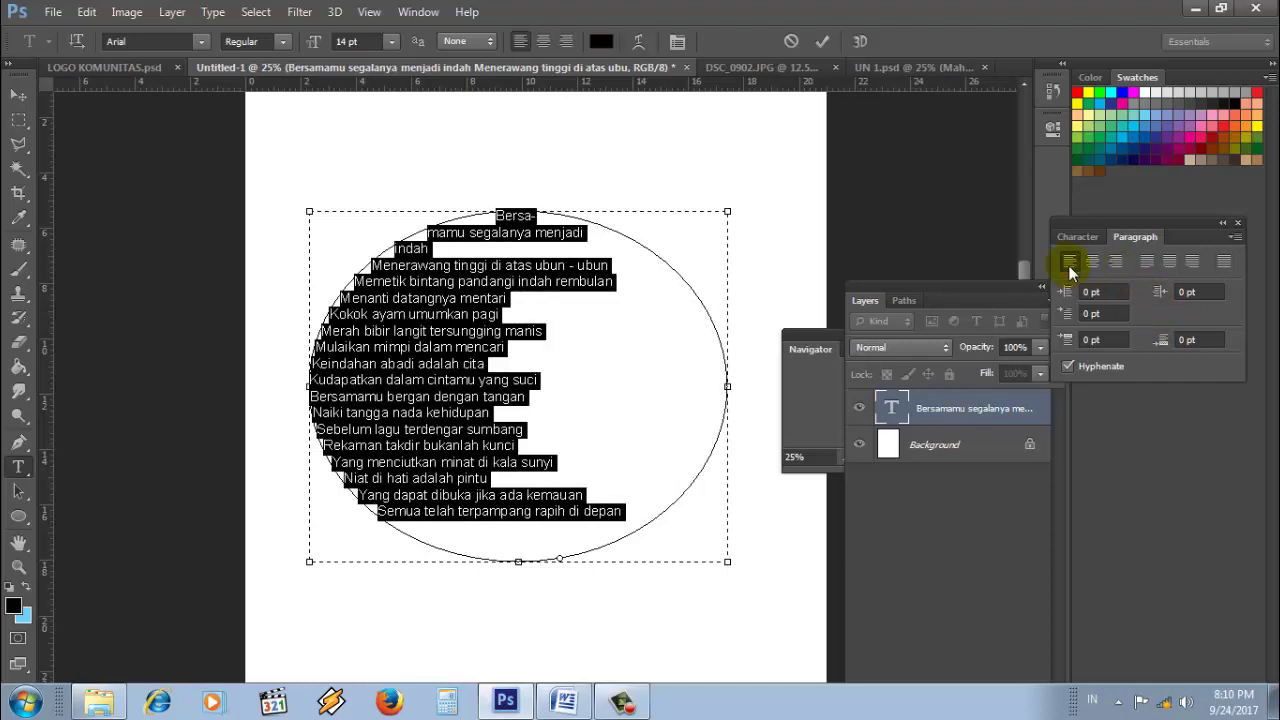
pyautogui.click(1190, 262)
pyautogui.click(1229, 265)
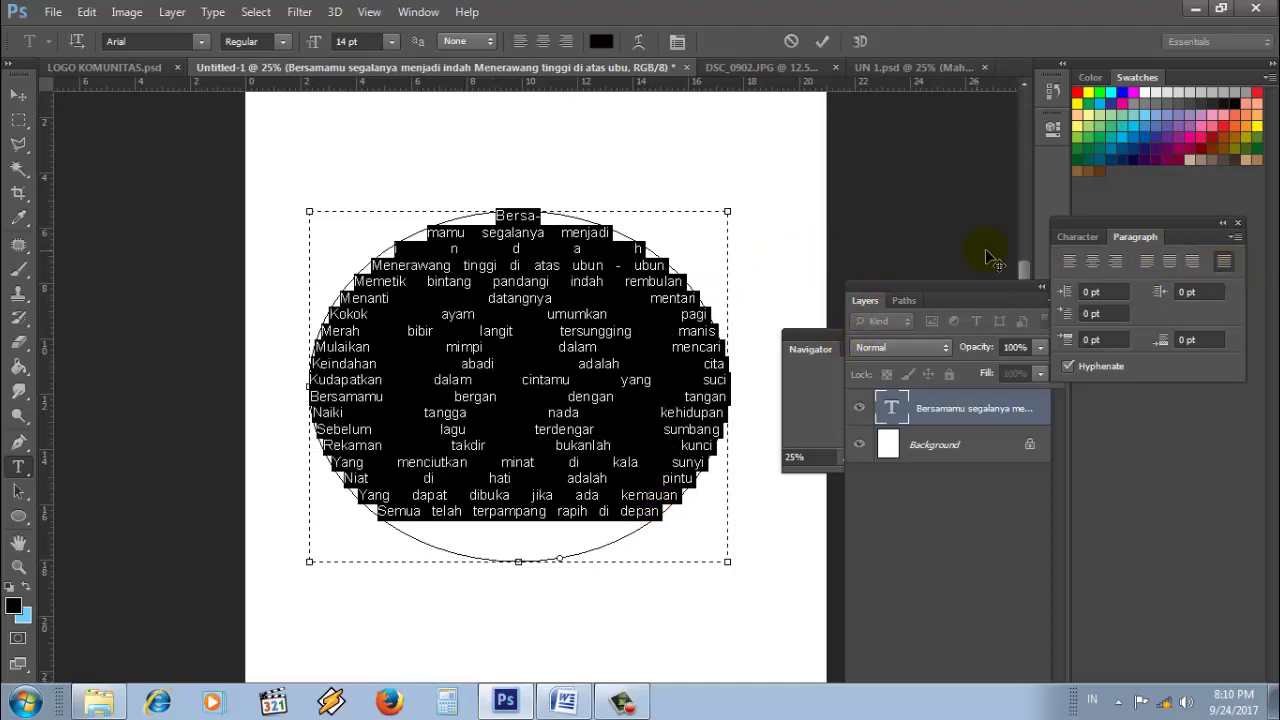
# Step: Raise the poem's font size from 14 pt to 16 pt in the Character panel and commit it
pyautogui.click(1070, 237)
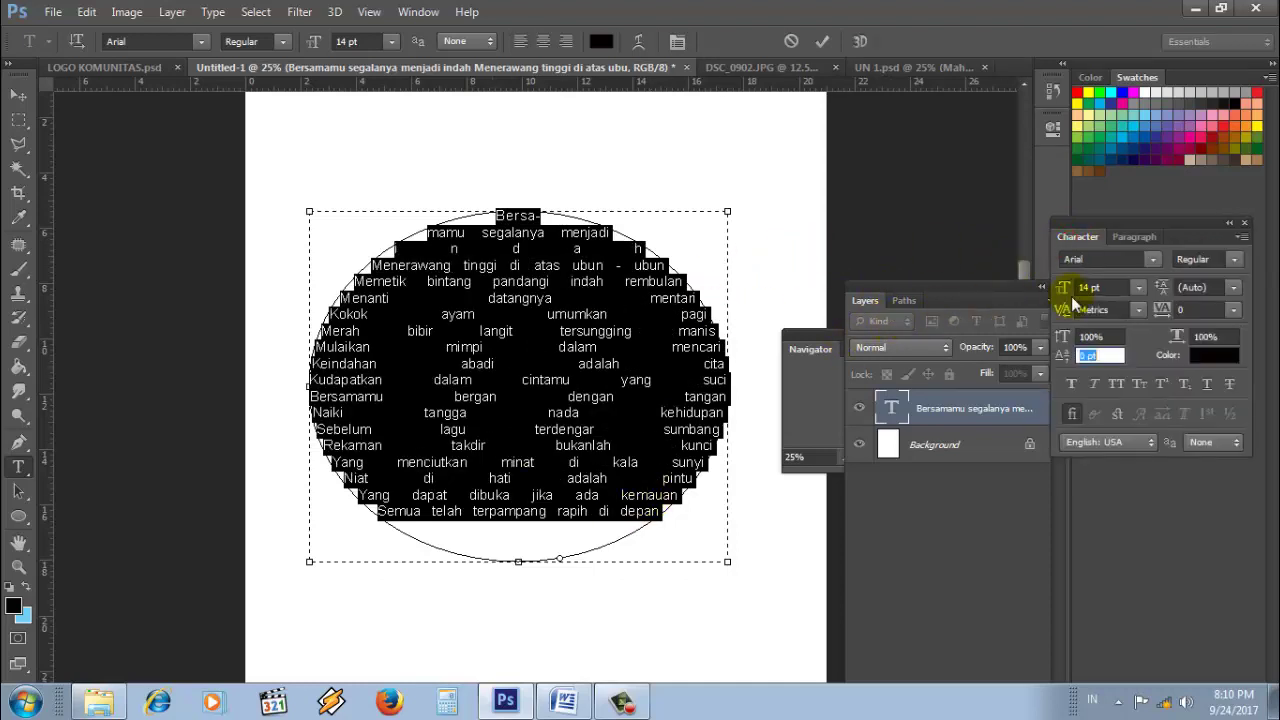
pyautogui.moveTo(1065, 290); pyautogui.dragTo(1062, 293)
pyautogui.moveTo(1062, 297); pyautogui.dragTo(1066, 298)
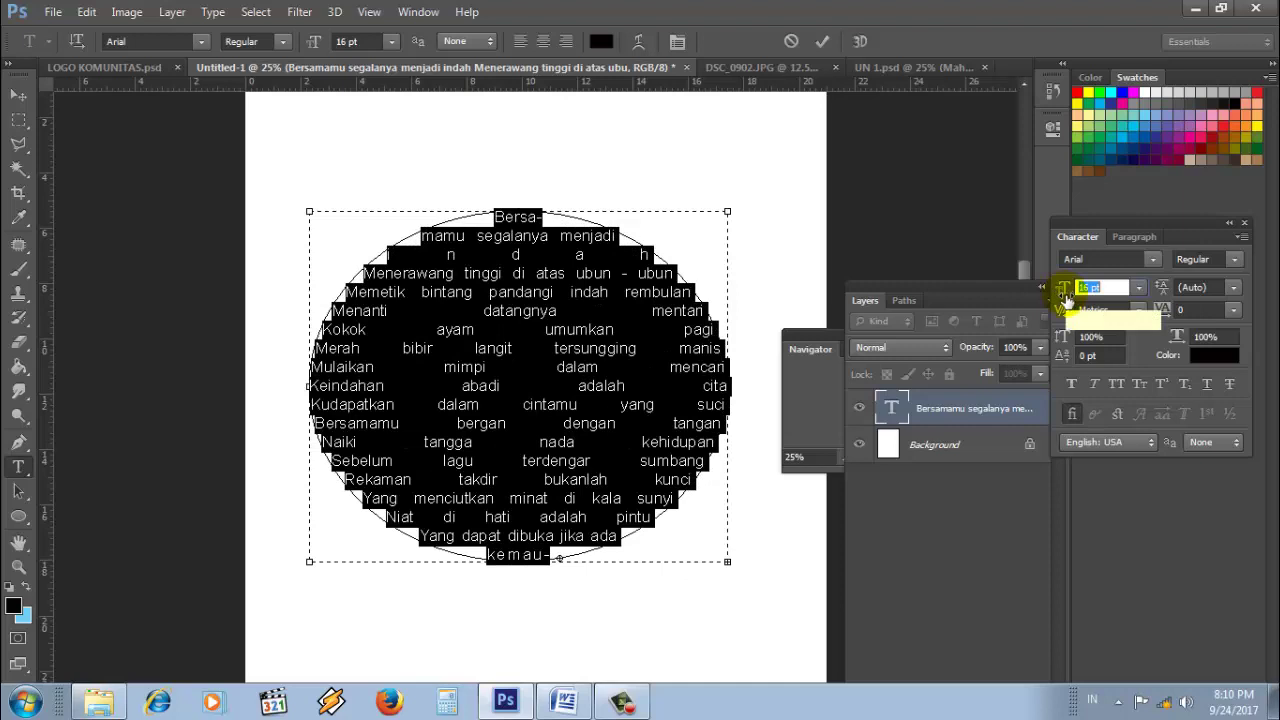
pyautogui.click(822, 42)
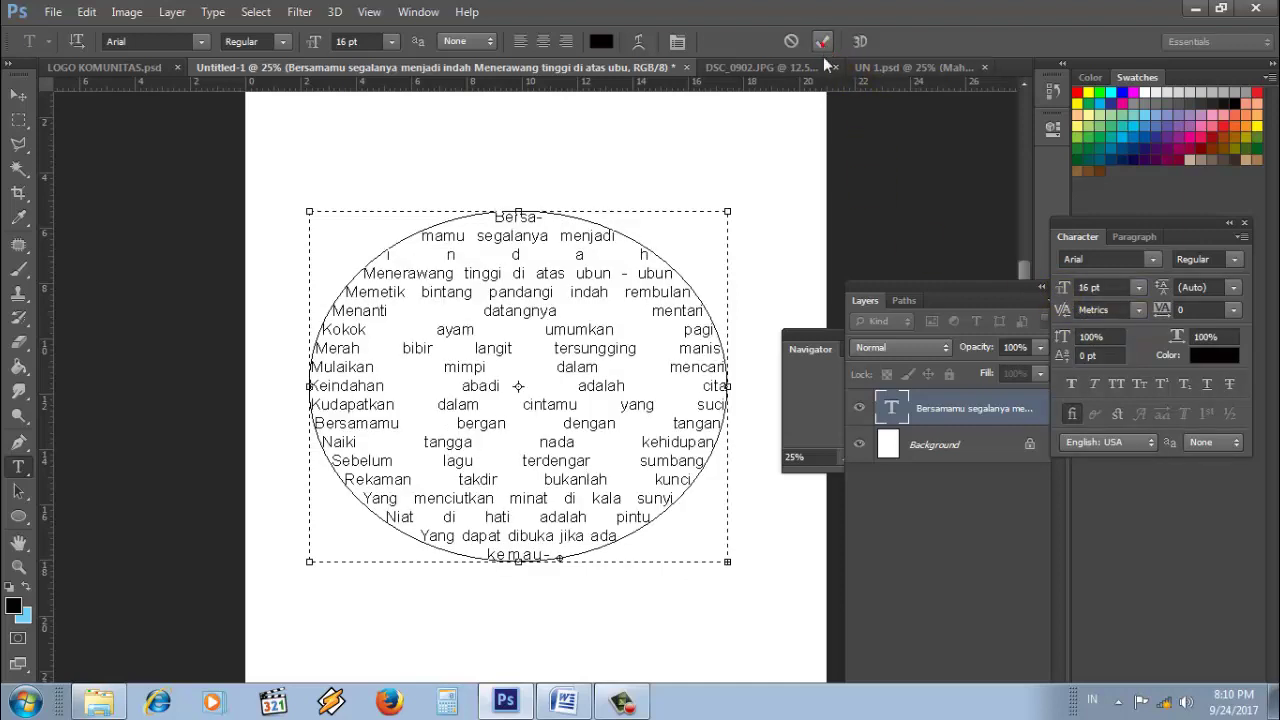
pyautogui.click(1108, 287)
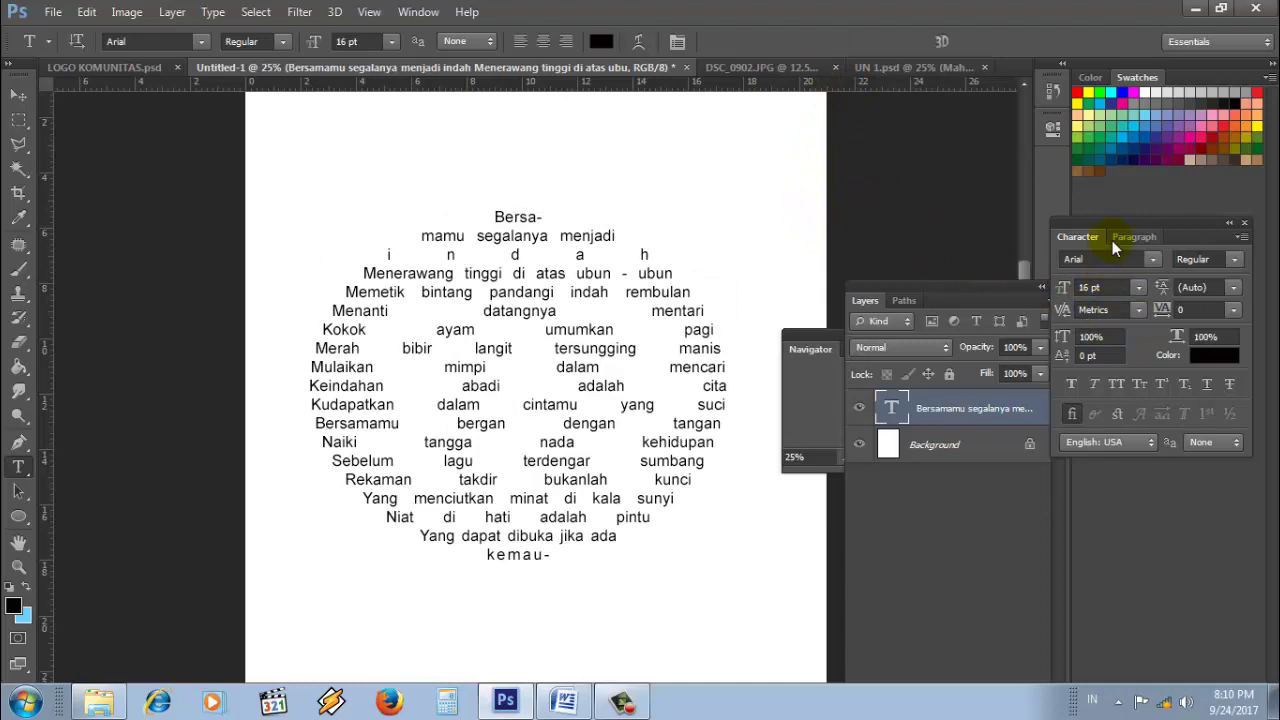
pyautogui.click(1130, 237)
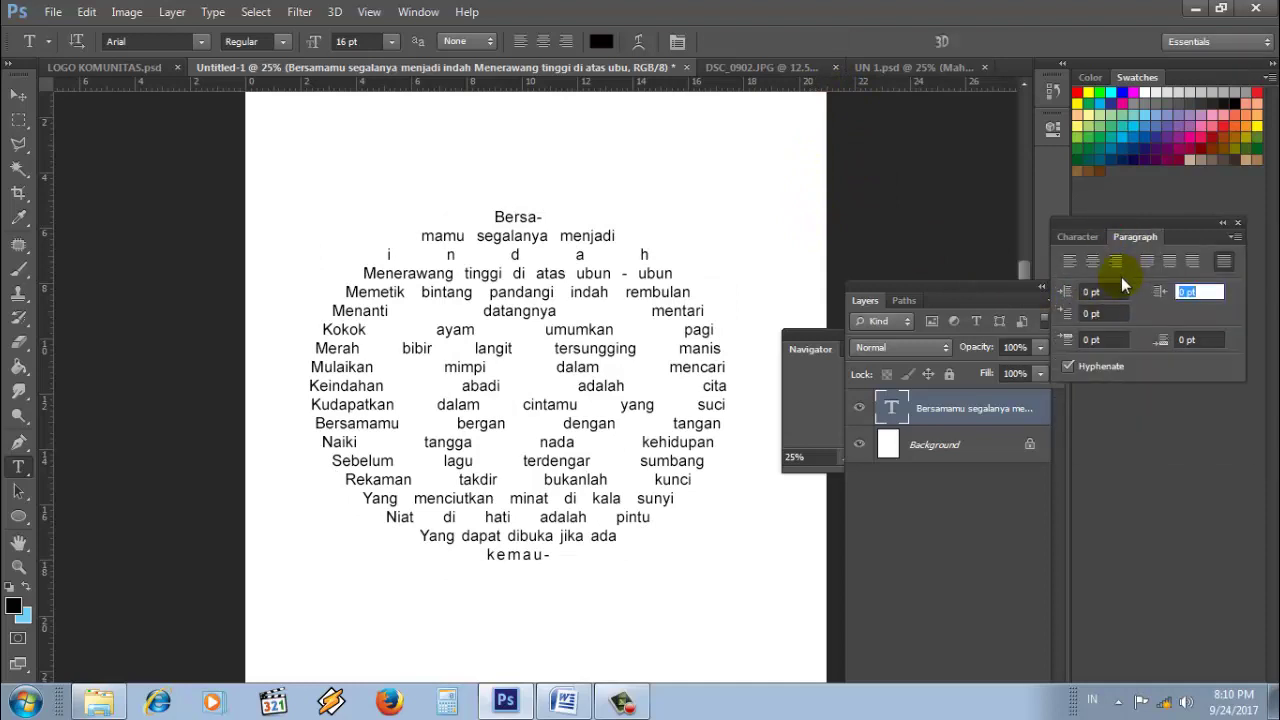
# Step: Select the Pen Tool and make the DSC_0902.JPG photo the active document
pyautogui.click(18, 516)
pyautogui.click(110, 583)
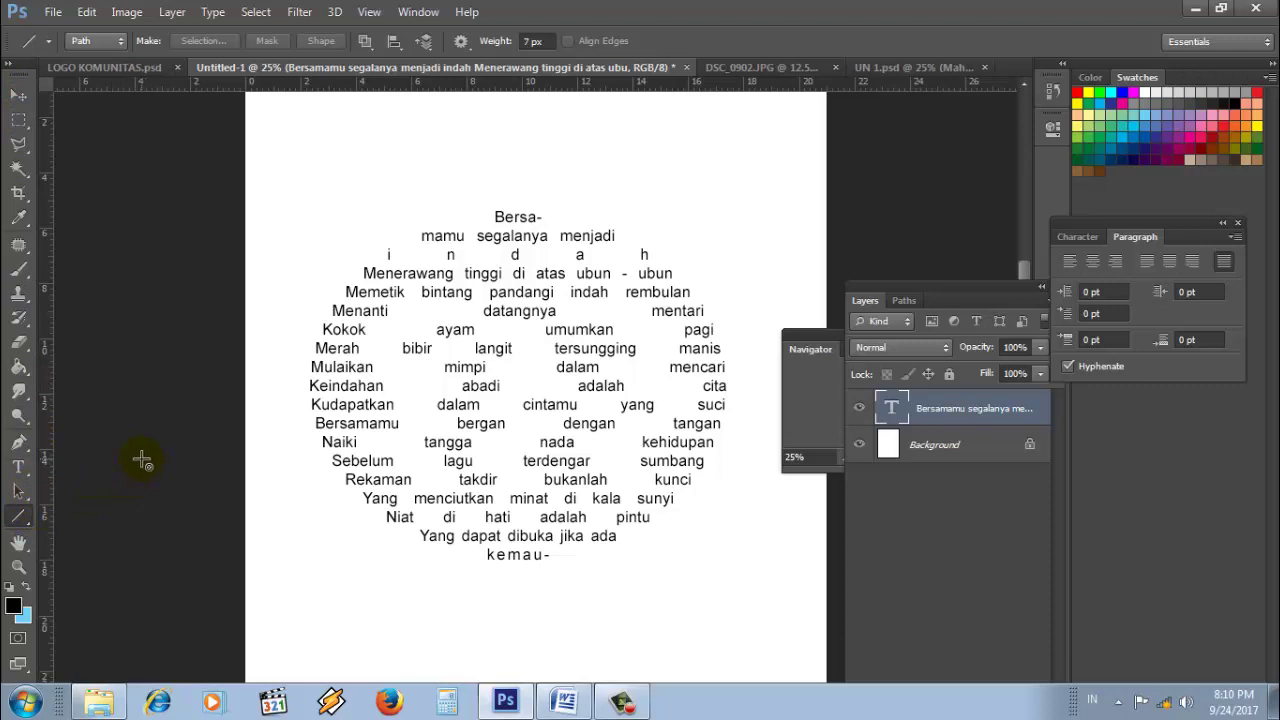
pyautogui.rightClick(18, 442)
pyautogui.click(105, 440)
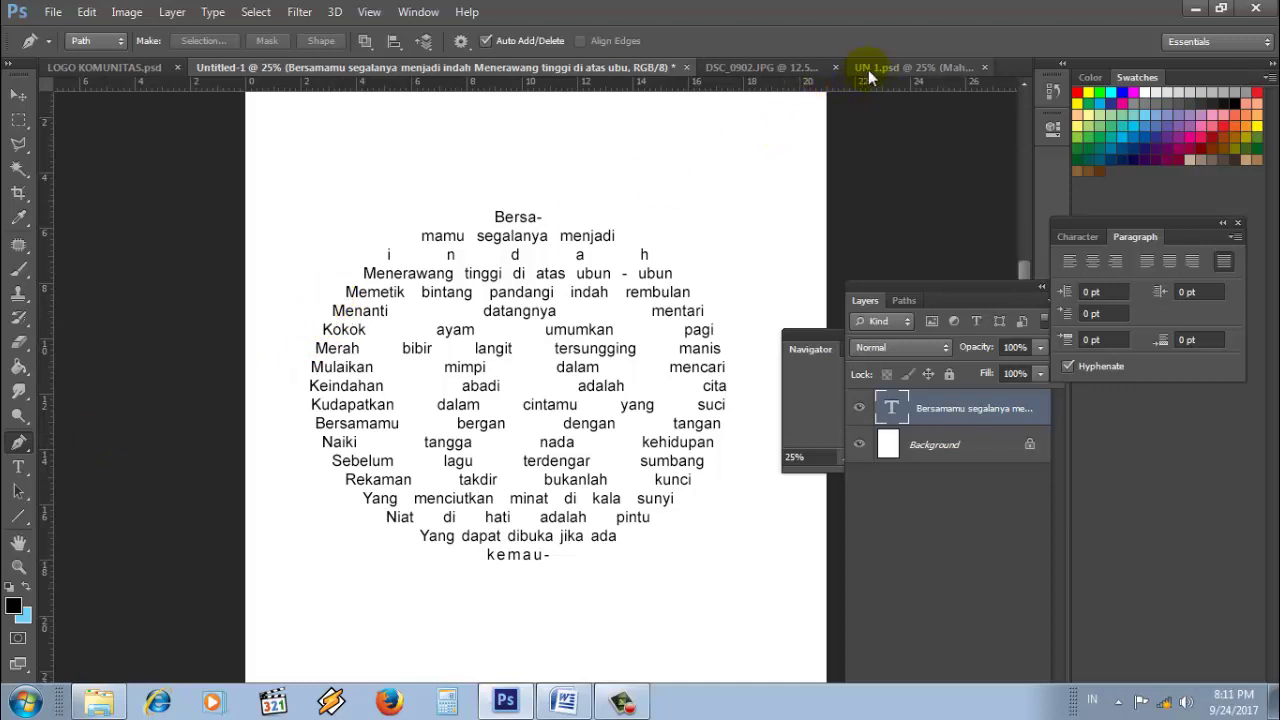
pyautogui.click(762, 68)
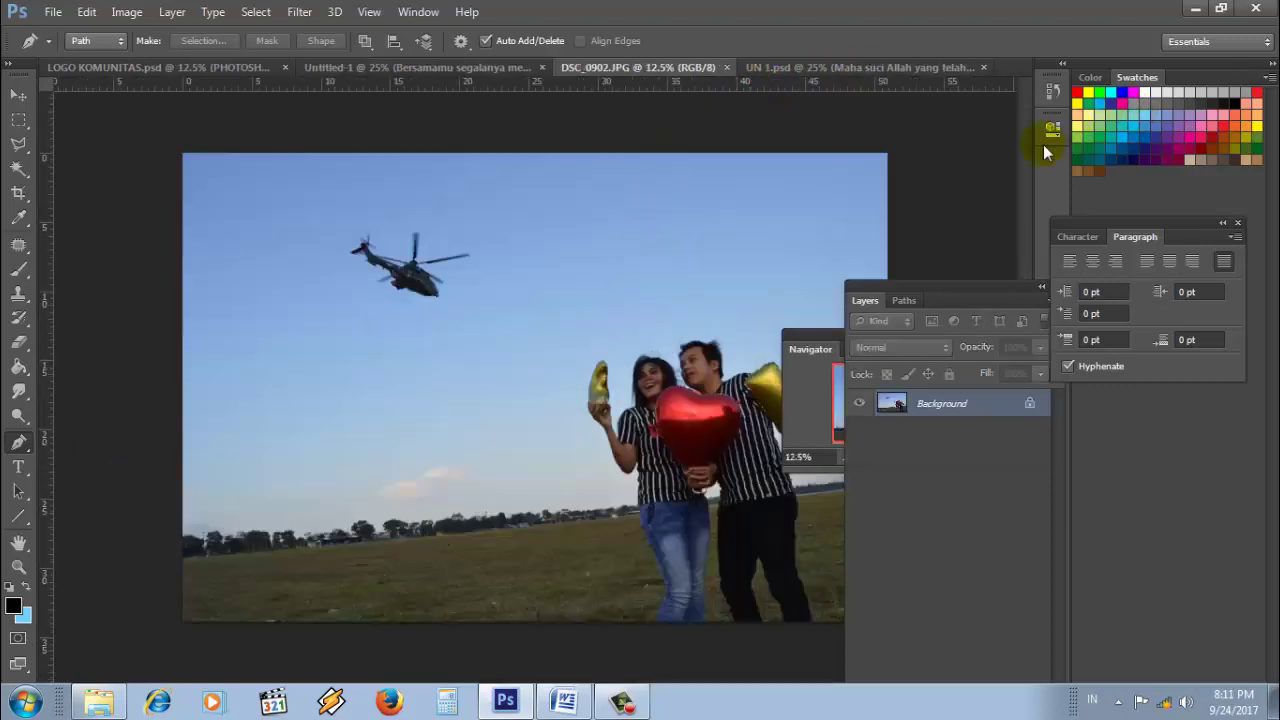
# Step: Zoom to 16.53% and draw a closed curved pen path beside the couple
pyautogui.moveTo(813, 346); pyautogui.dragTo(903, 157)
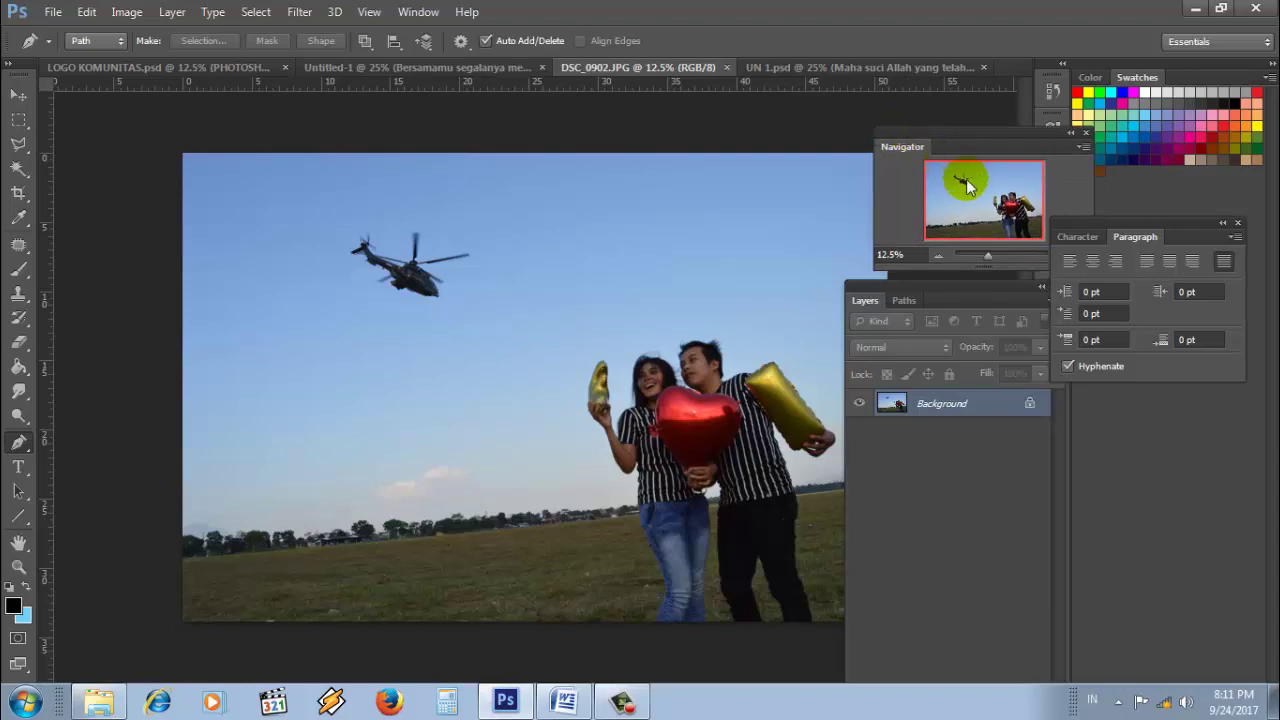
pyautogui.click(991, 257)
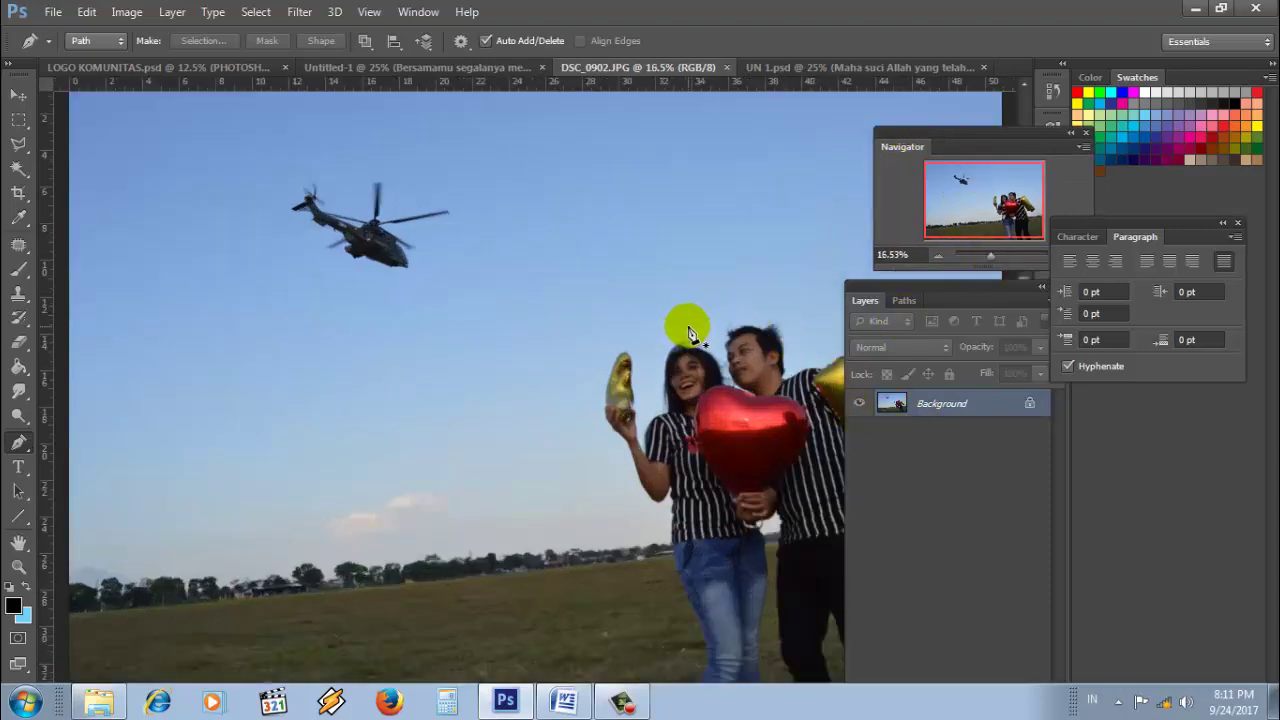
pyautogui.click(688, 327)
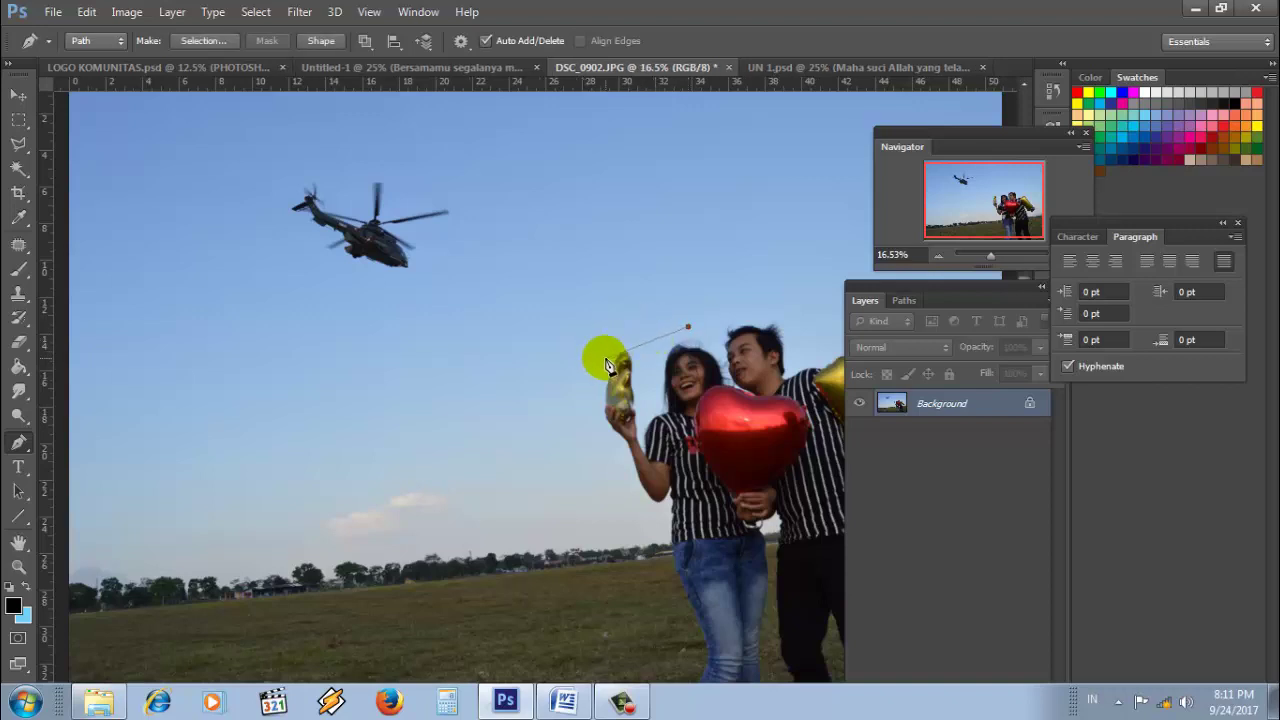
pyautogui.moveTo(608, 366); pyautogui.dragTo(604, 382)
pyautogui.moveTo(619, 464)
pyautogui.mouseDown()
pyautogui.moveTo(654, 524)
pyautogui.moveTo(672, 608)
pyautogui.moveTo(669, 588)
pyautogui.mouseUp()
pyautogui.moveTo(686, 672); pyautogui.dragTo(688, 676)
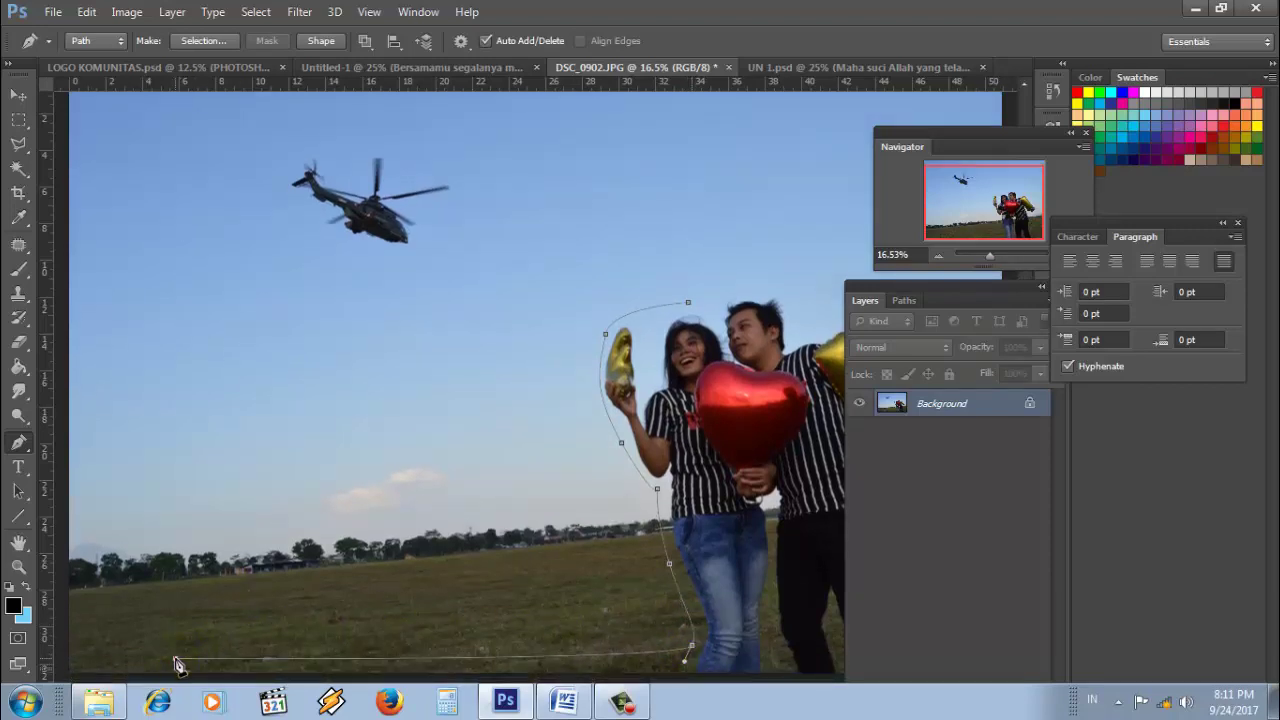
pyautogui.moveTo(176, 662); pyautogui.dragTo(176, 326)
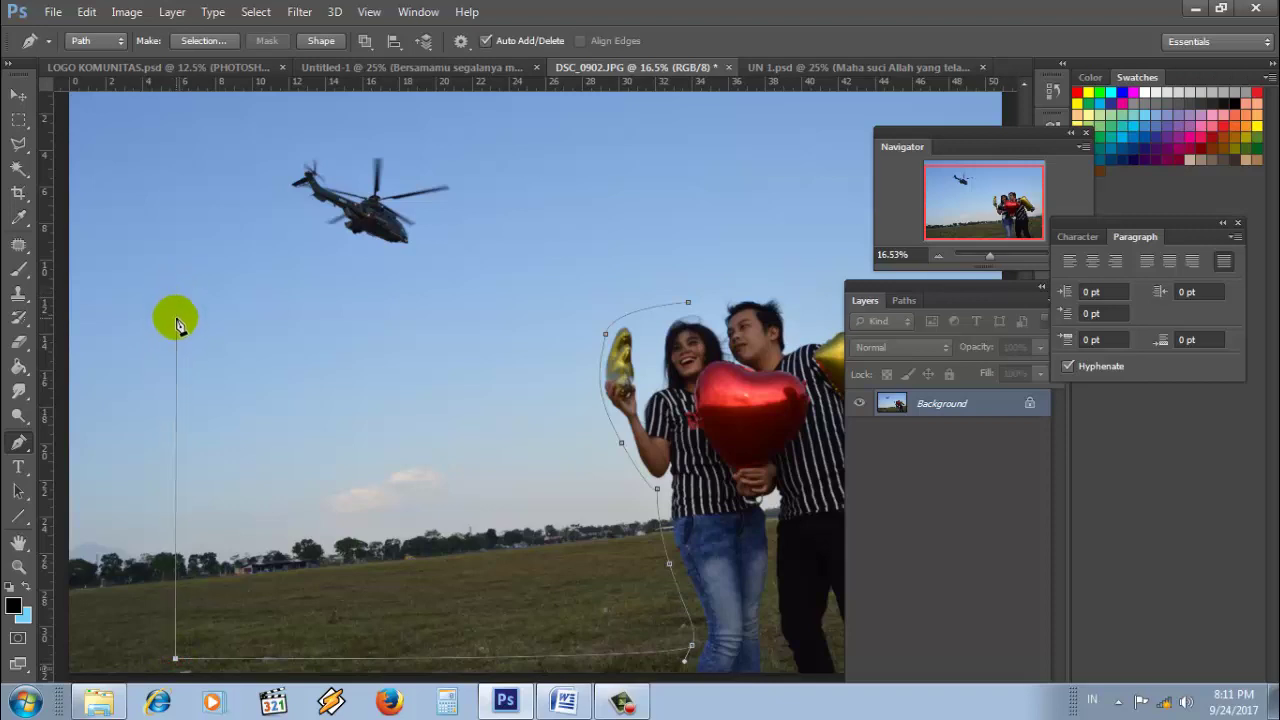
pyautogui.click(176, 312)
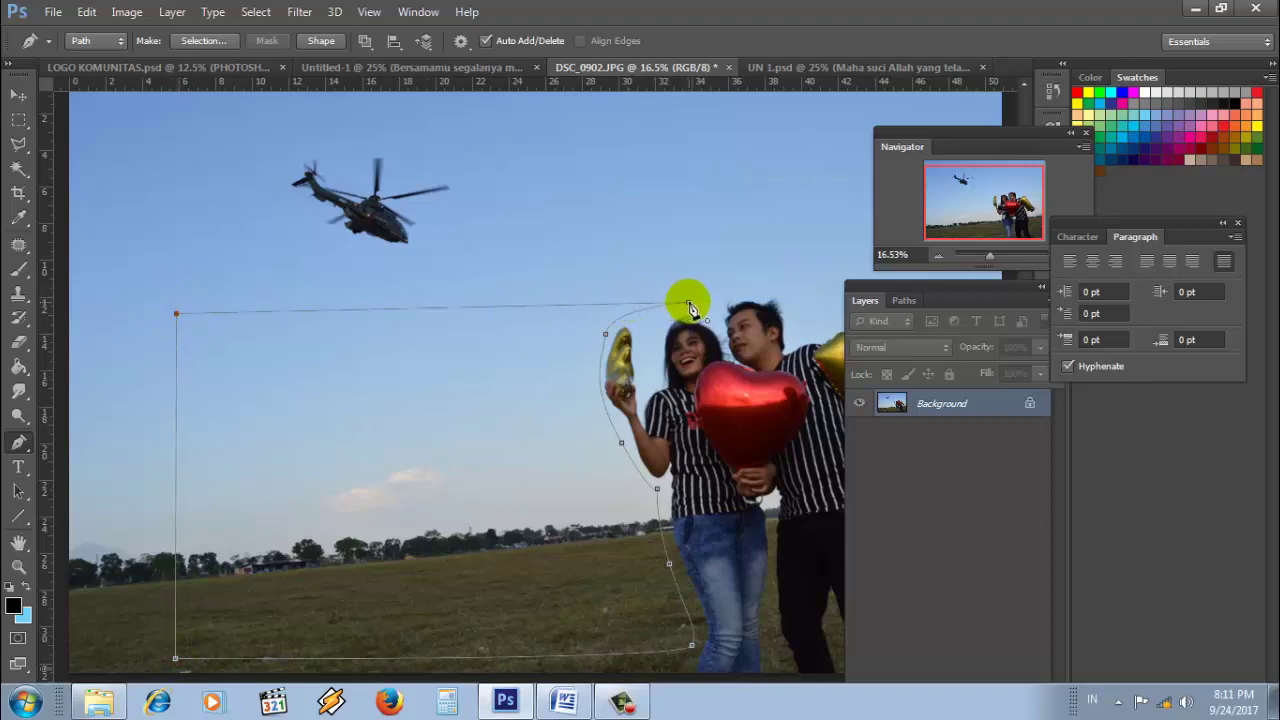
pyautogui.click(688, 306)
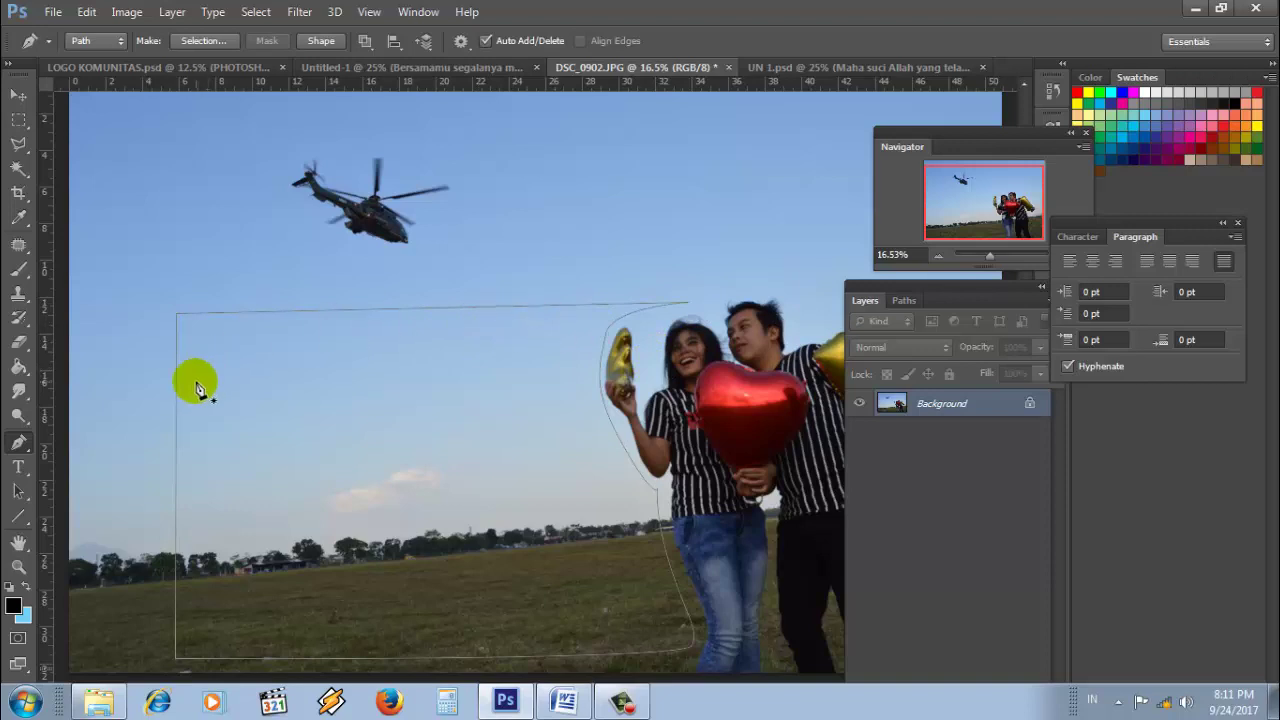
# Step: Paste the poem as area text inside the path, select it all, and open the text colour picker
pyautogui.click(18, 466)
pyautogui.click(268, 336)
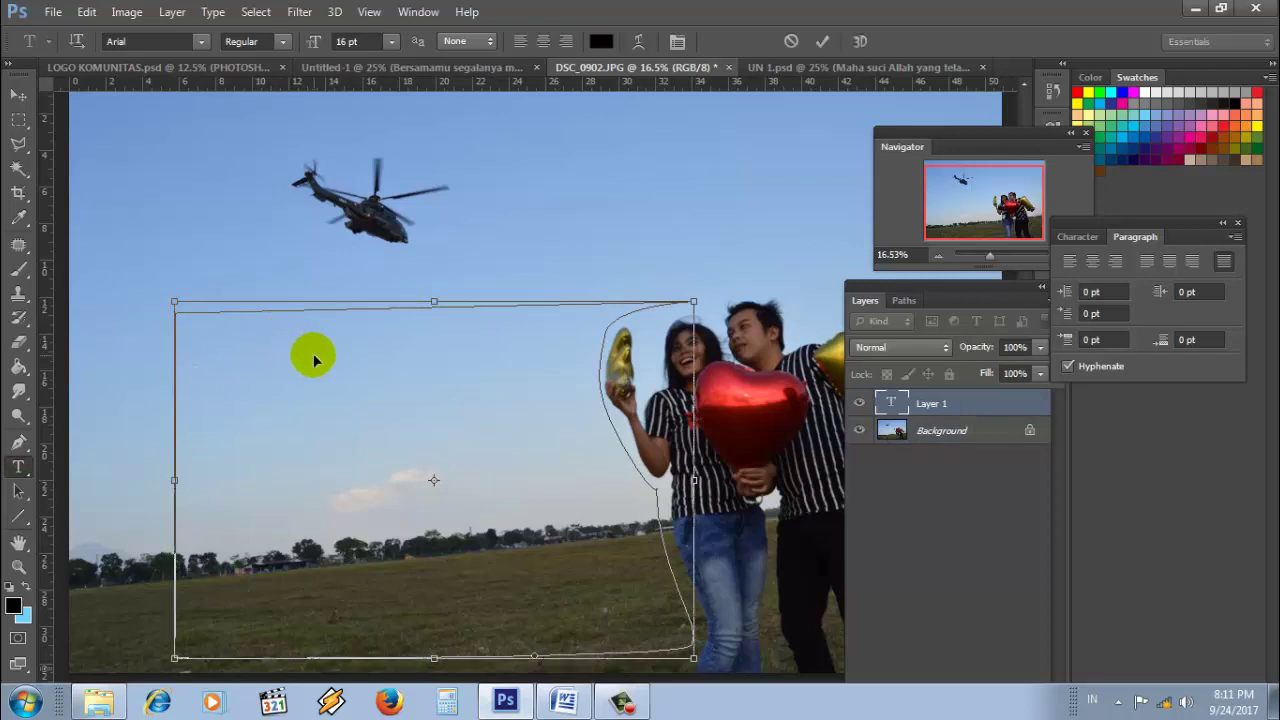
pyautogui.hotkey('ctrl', 'v')
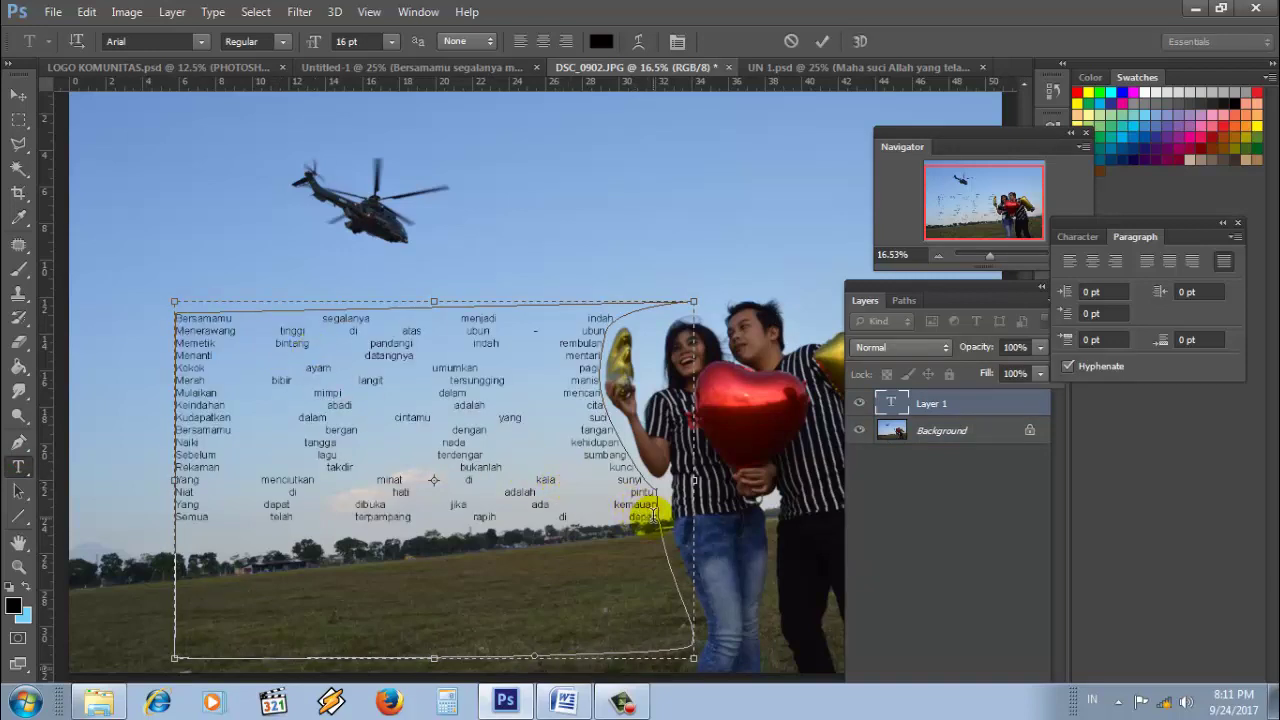
pyautogui.moveTo(655, 515); pyautogui.dragTo(184, 280)
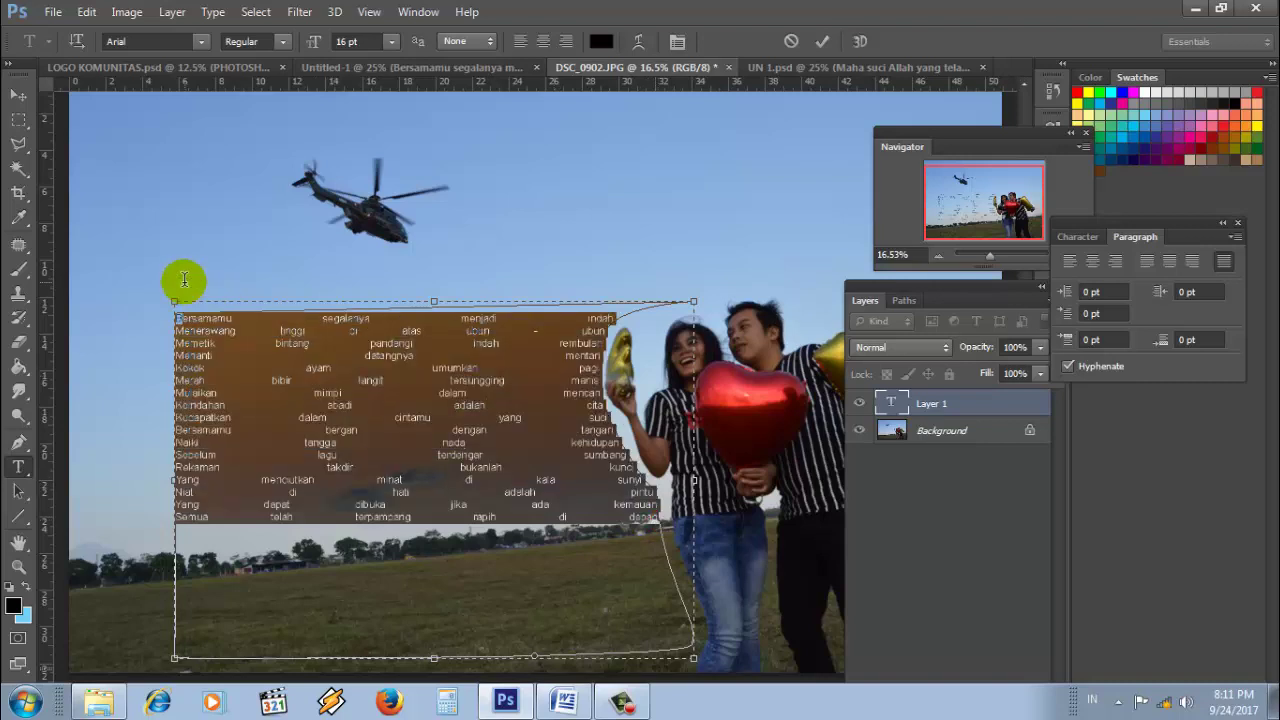
pyautogui.click(600, 41)
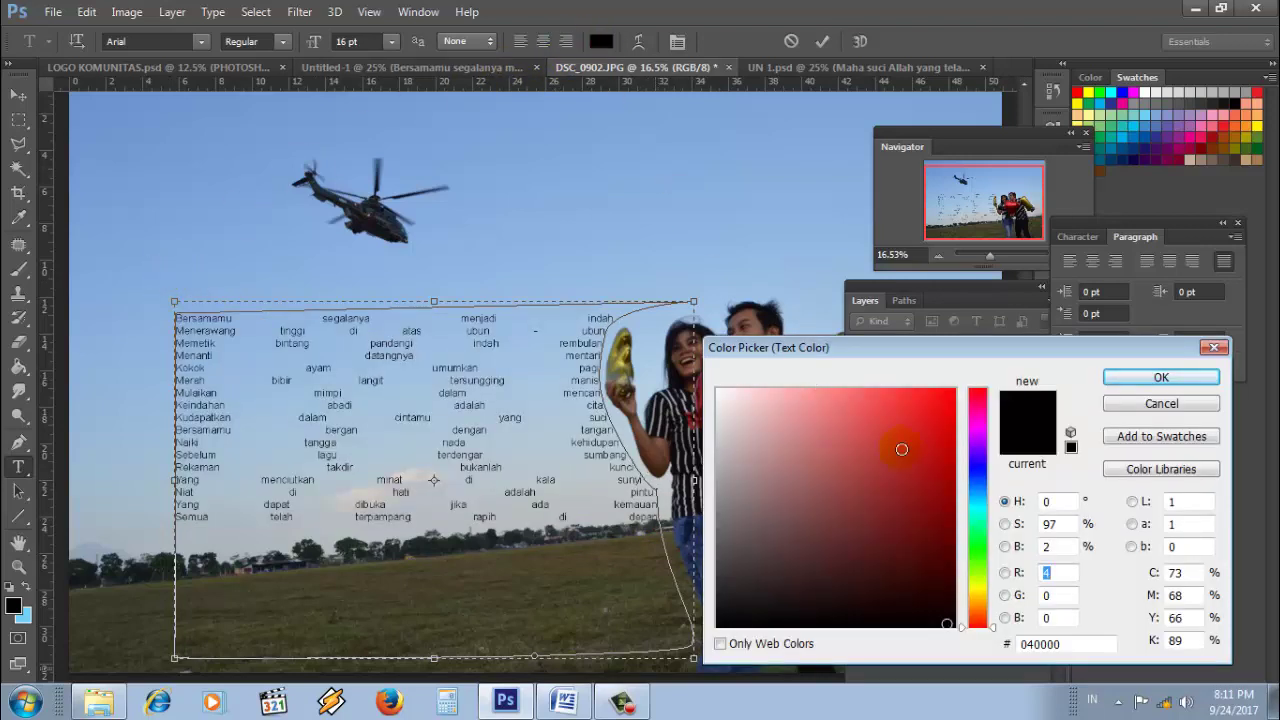
# Step: Set the poem's text colour to pure red (ff0000) after trying several other colours
pyautogui.click(977, 427)
pyautogui.click(934, 431)
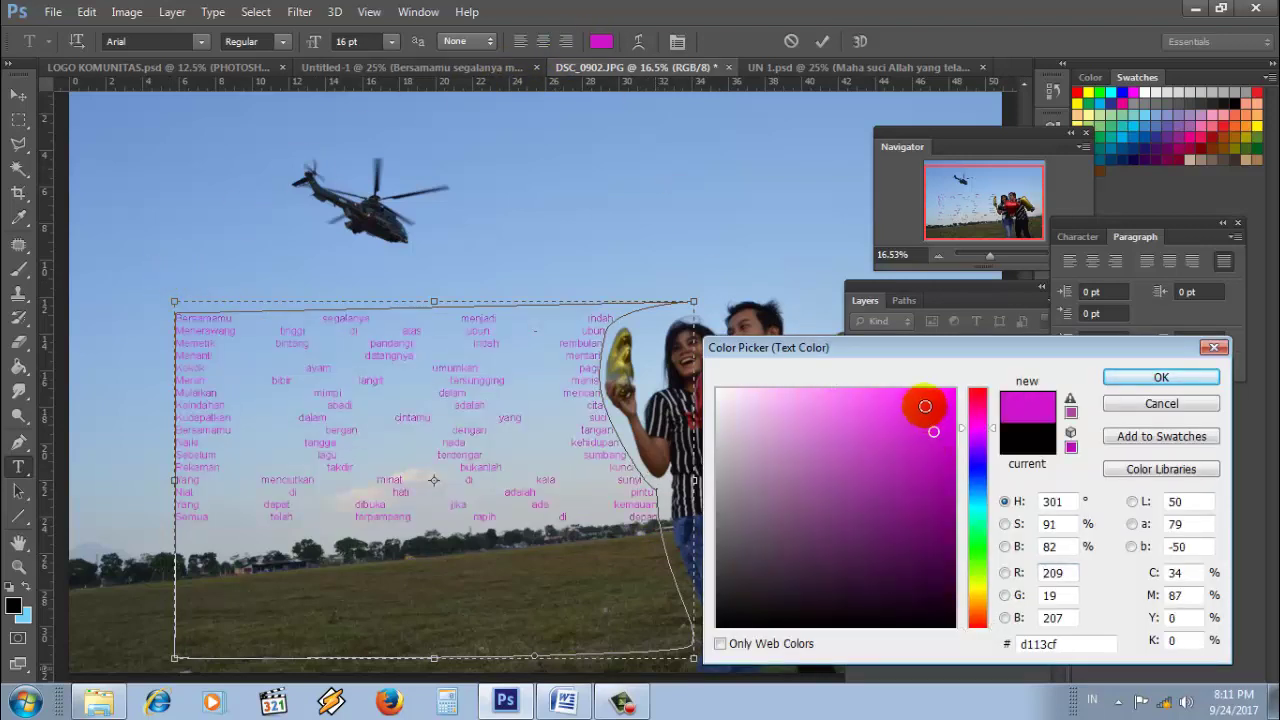
pyautogui.click(725, 393)
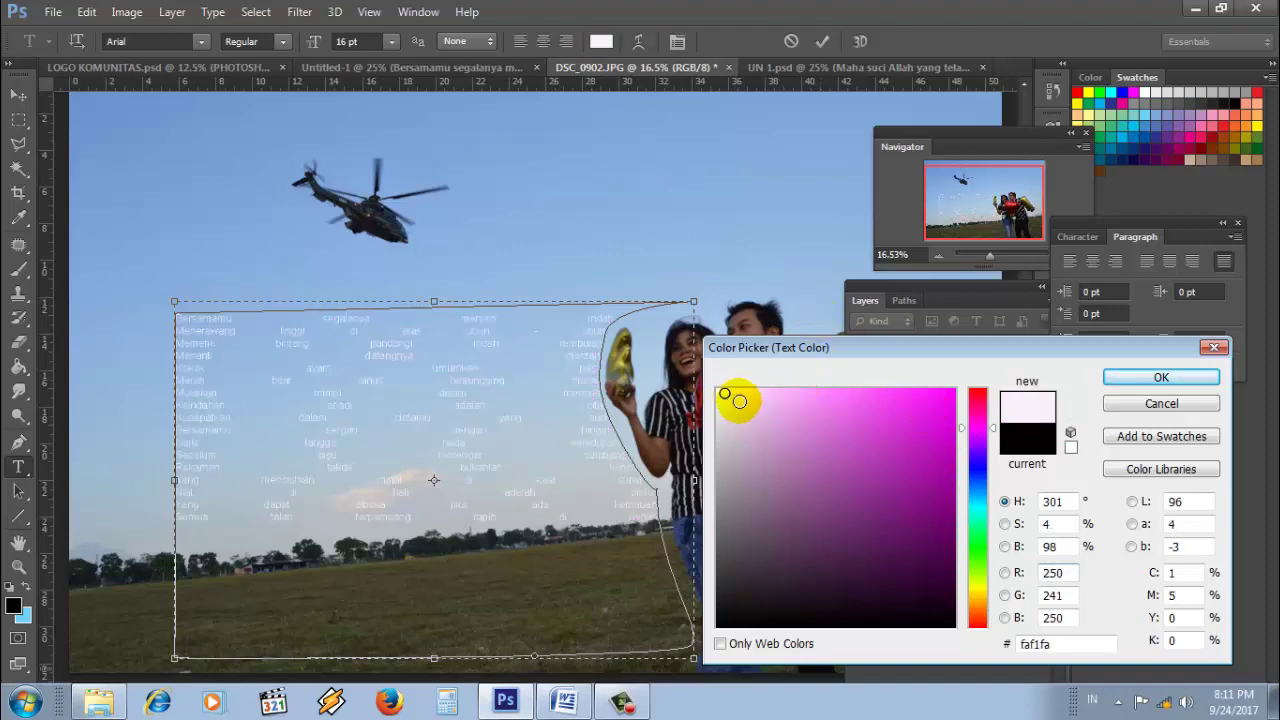
pyautogui.moveTo(908, 594); pyautogui.dragTo(915, 618)
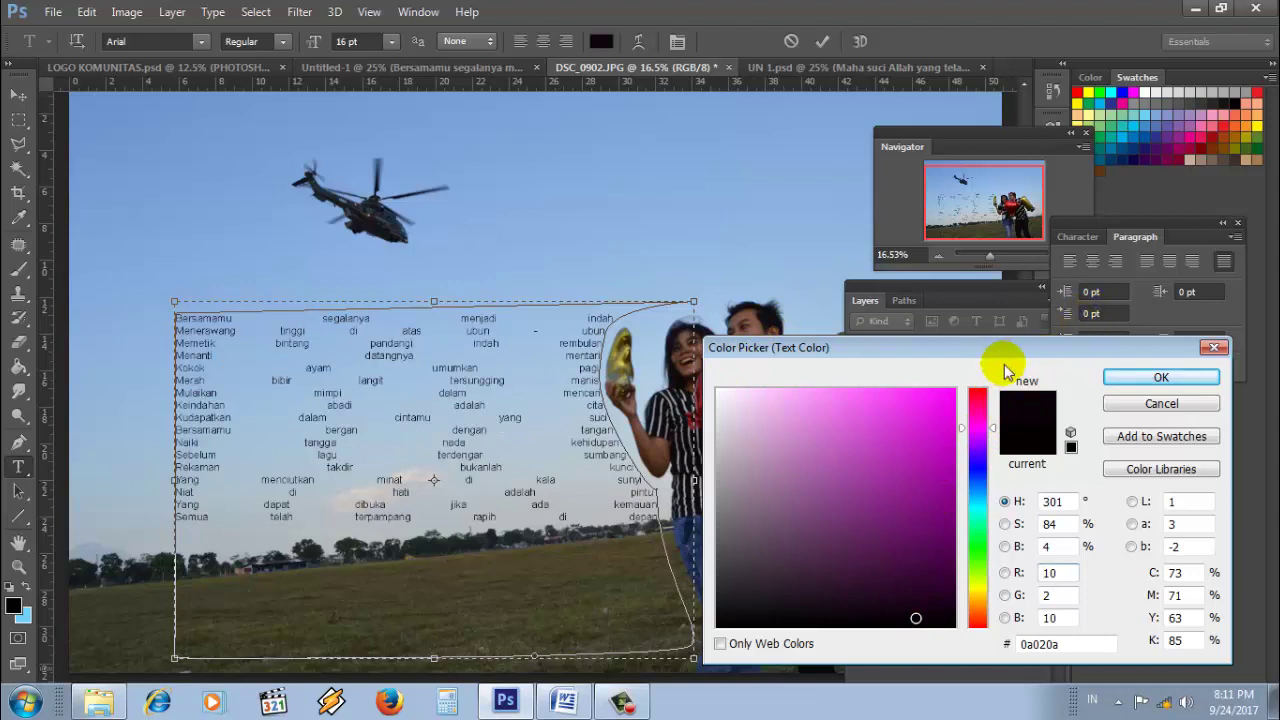
pyautogui.click(1204, 137)
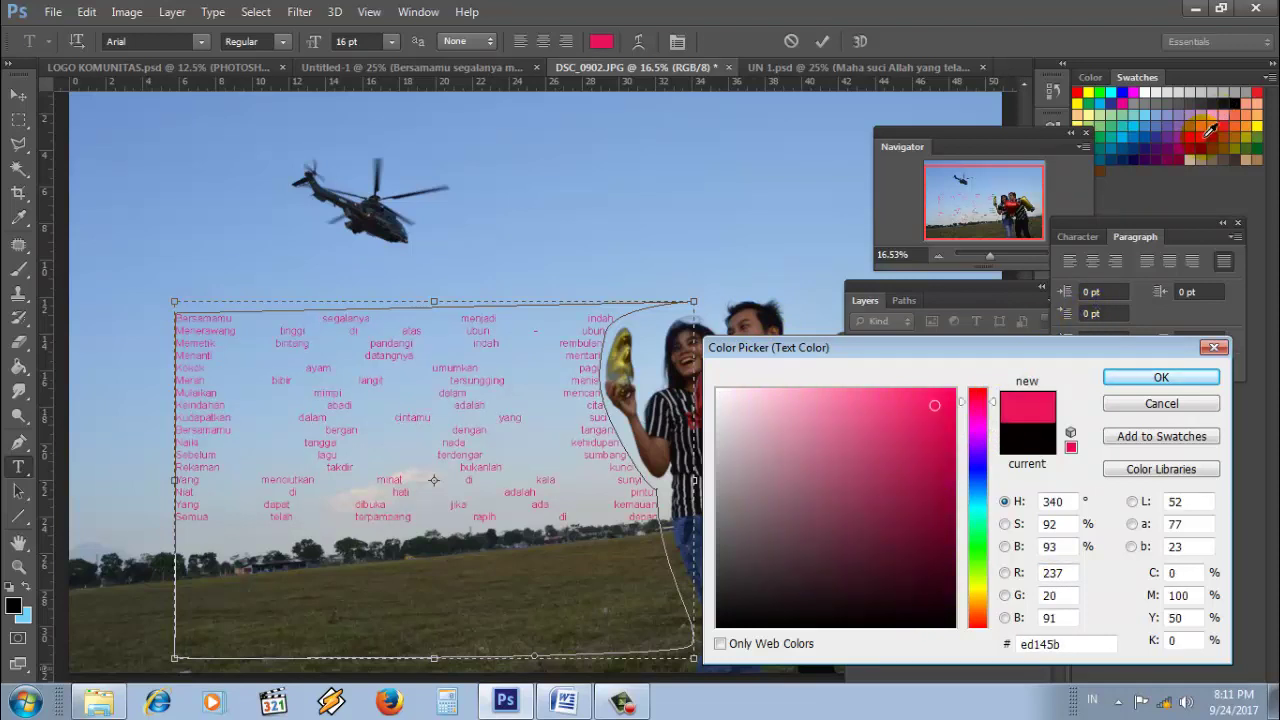
pyautogui.click(1260, 124)
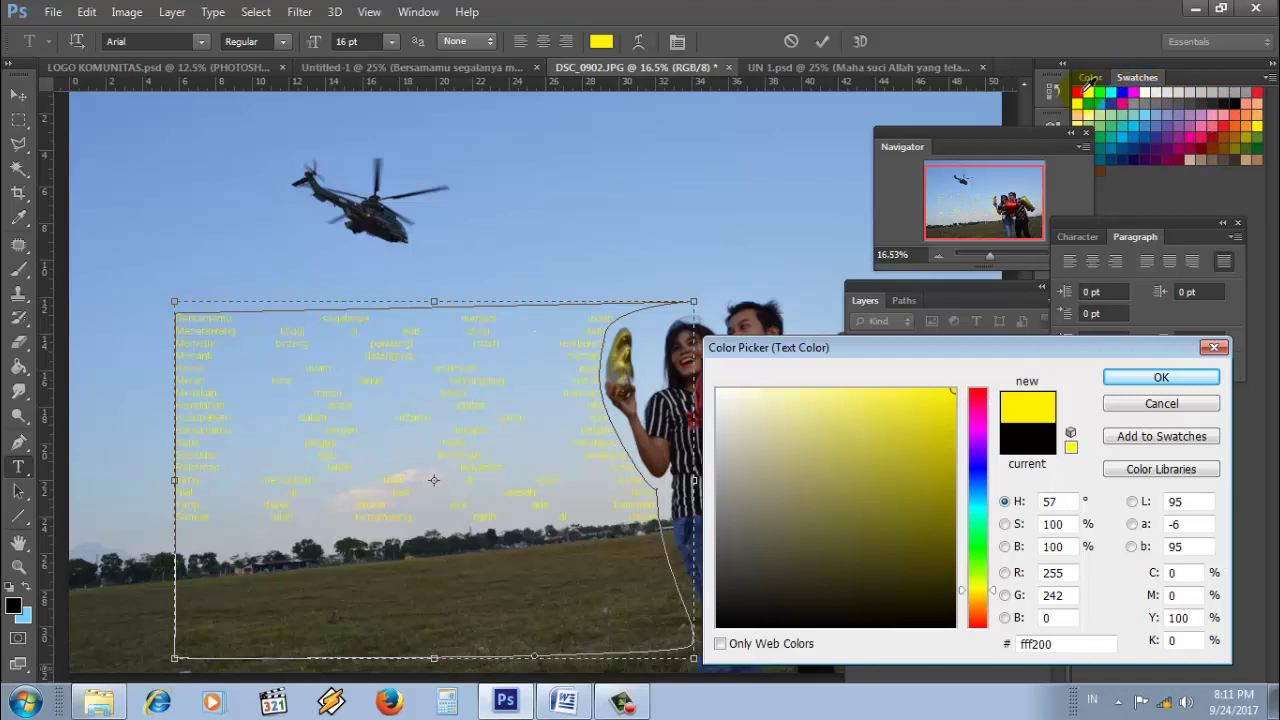
pyautogui.click(1078, 92)
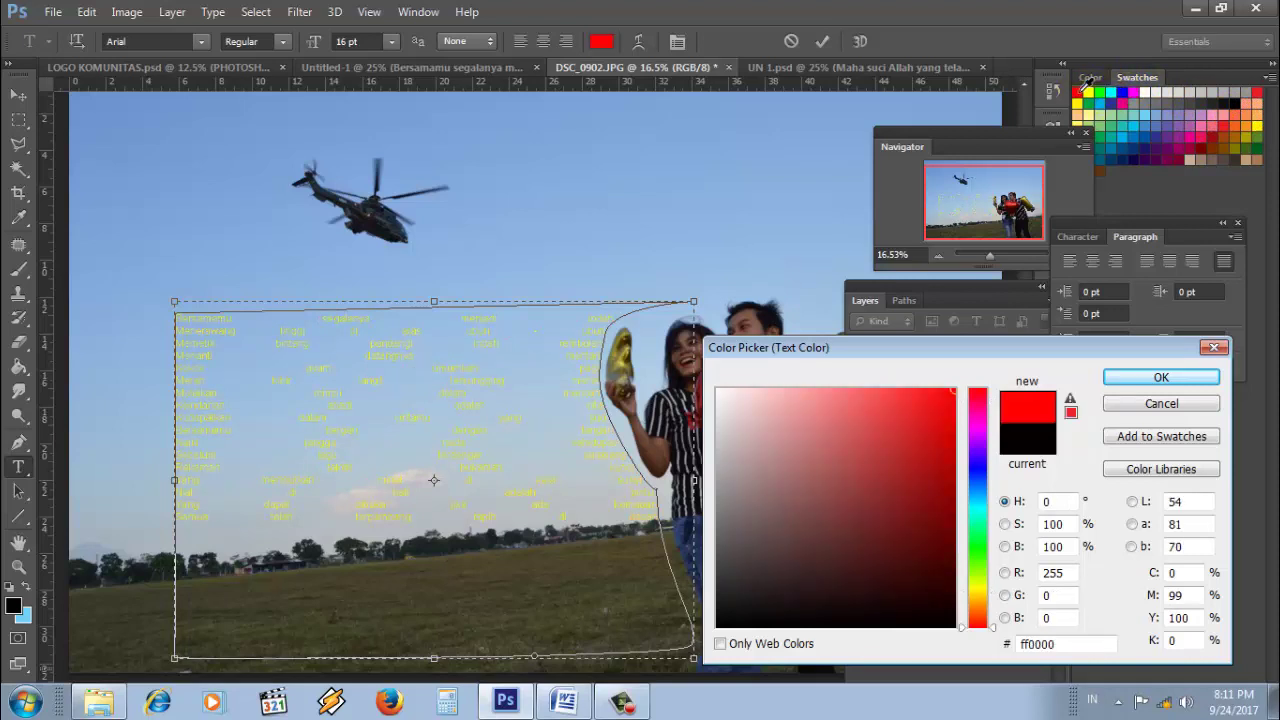
pyautogui.click(1156, 379)
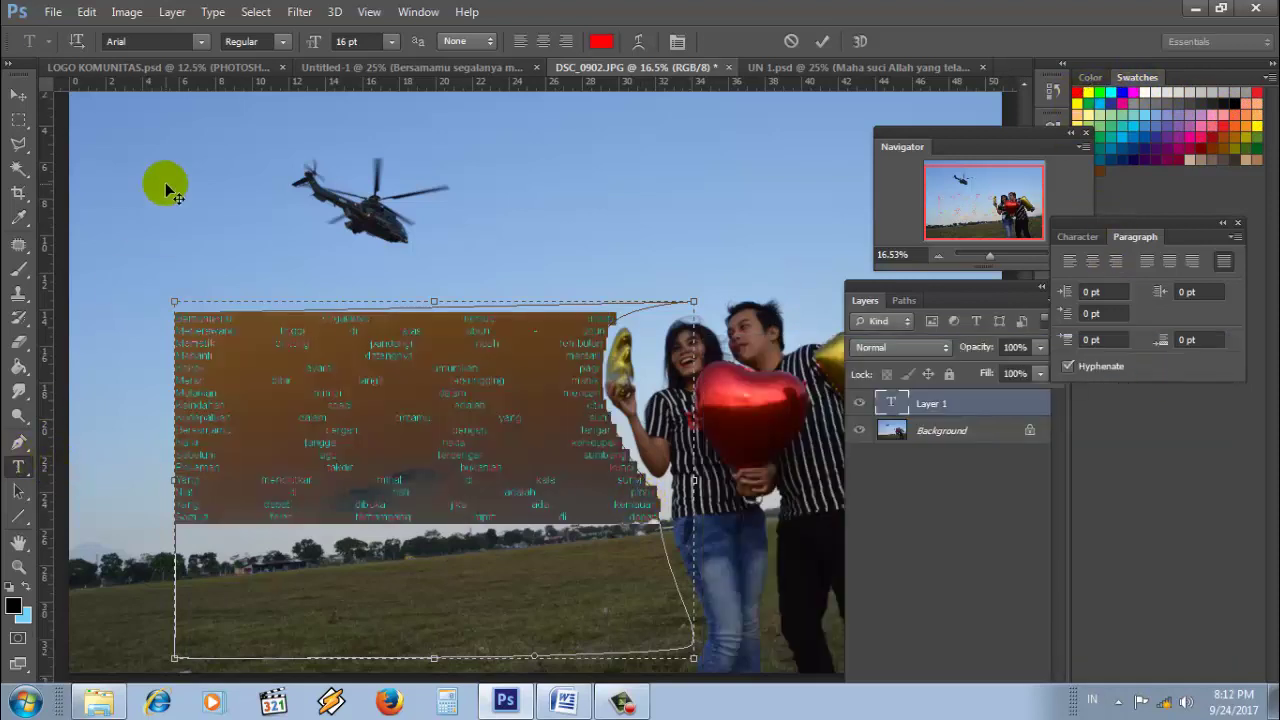
# Step: Enlarge the poem to 24 pt, commit it, and right-align its lines
pyautogui.moveTo(312, 46); pyautogui.dragTo(318, 47)
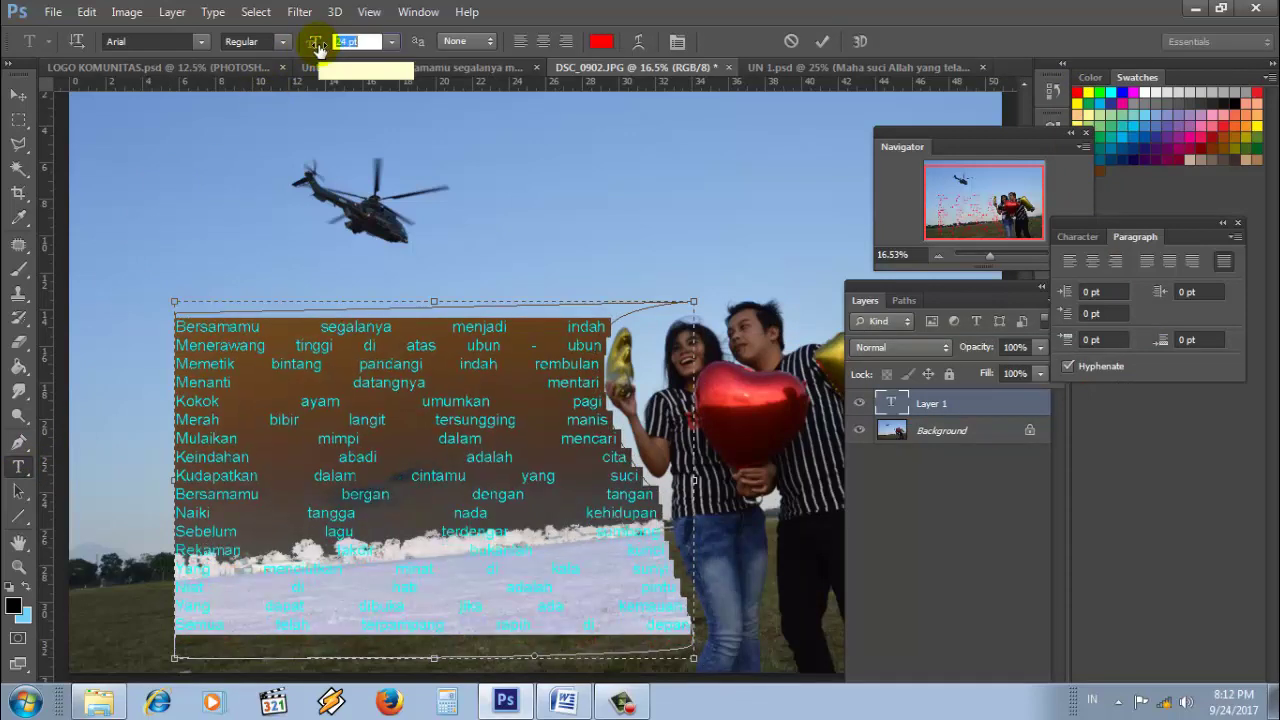
pyautogui.click(828, 33)
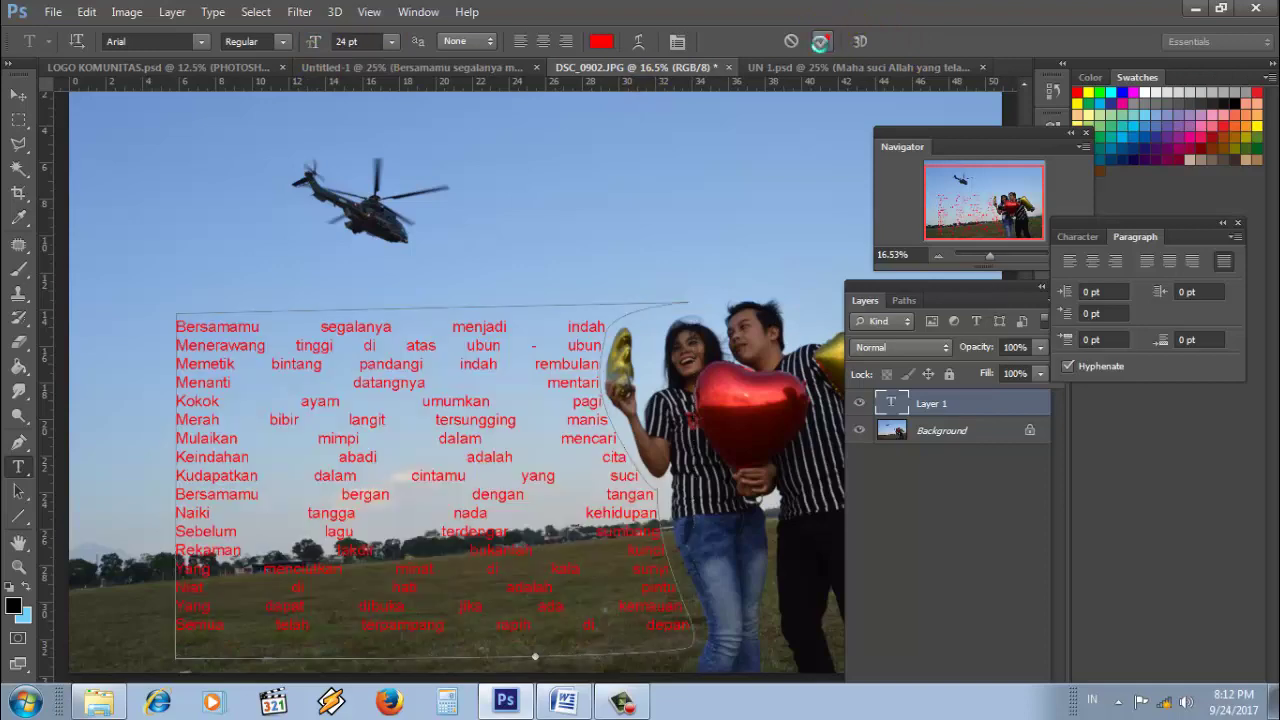
pyautogui.click(1114, 268)
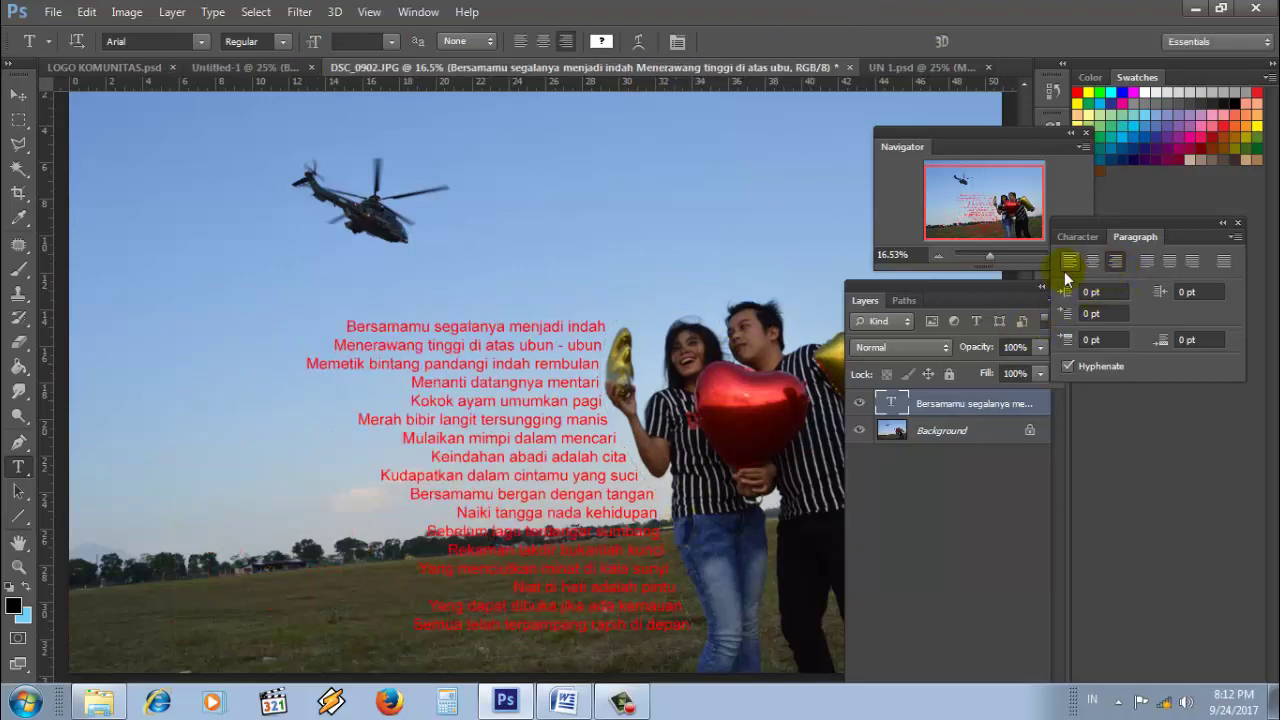
pyautogui.click(982, 253)
pyautogui.moveTo(985, 253); pyautogui.dragTo(989, 253)
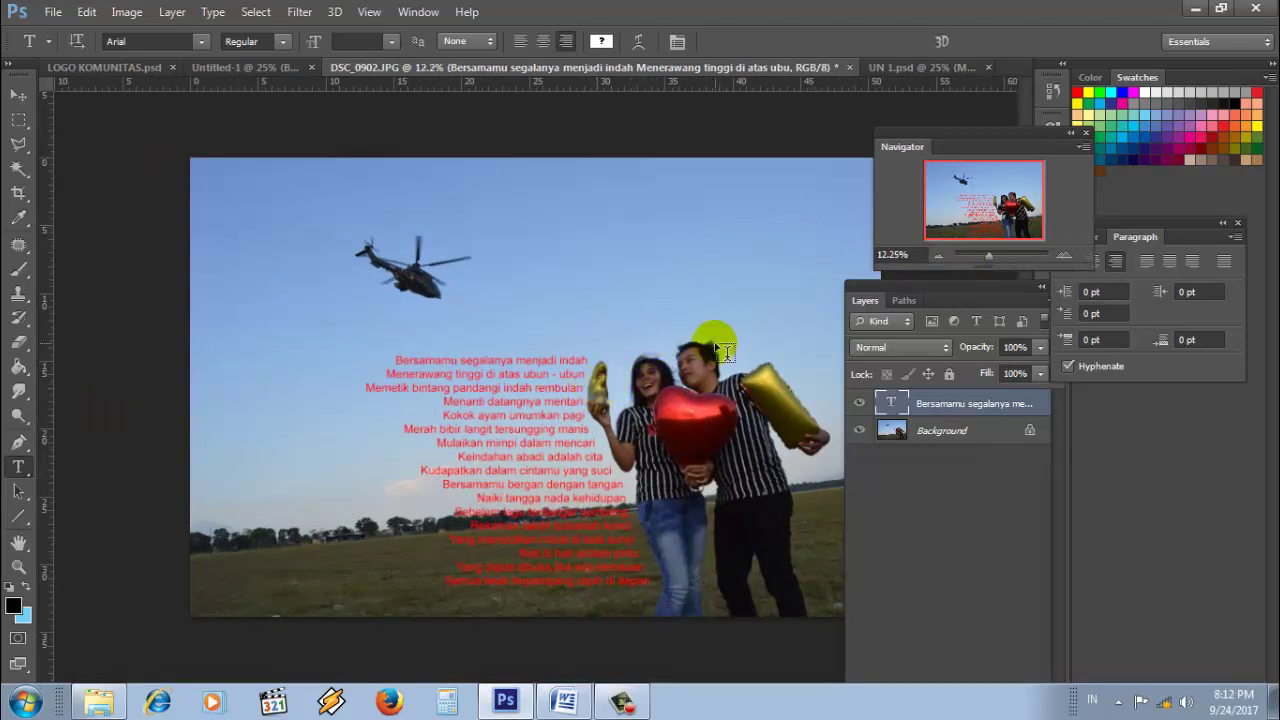
pyautogui.click(1221, 262)
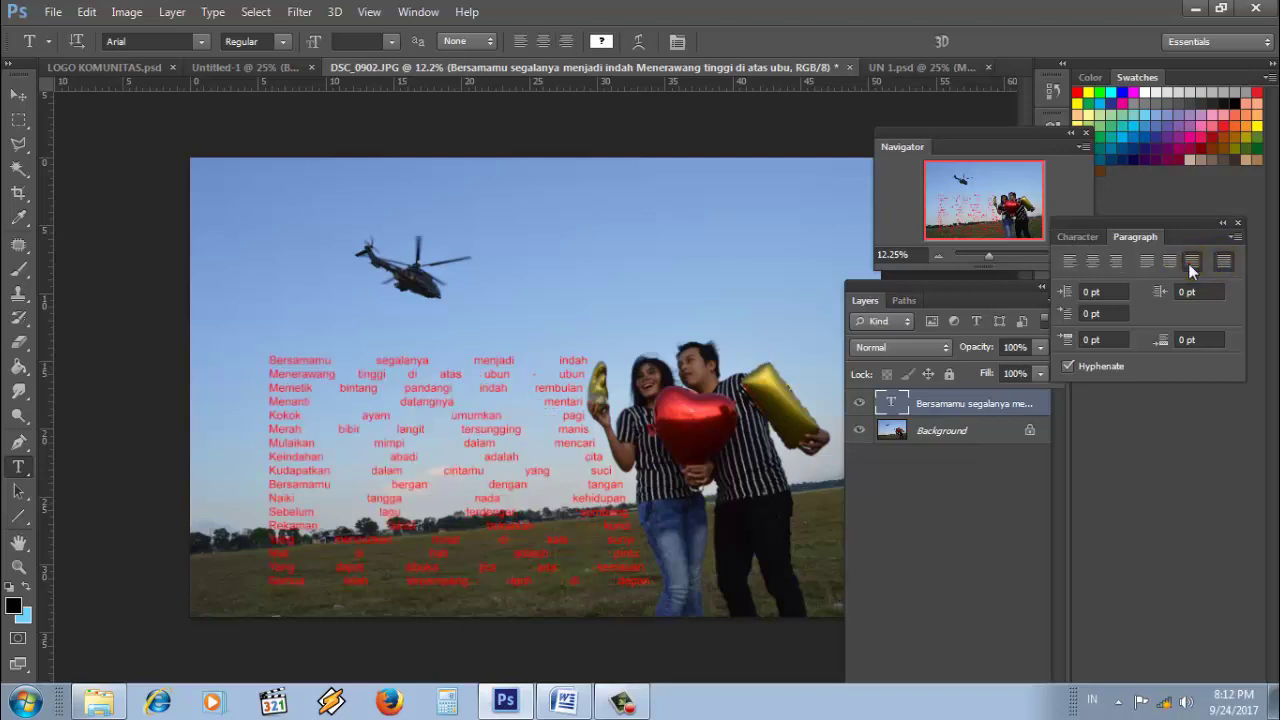
pyautogui.click(1177, 263)
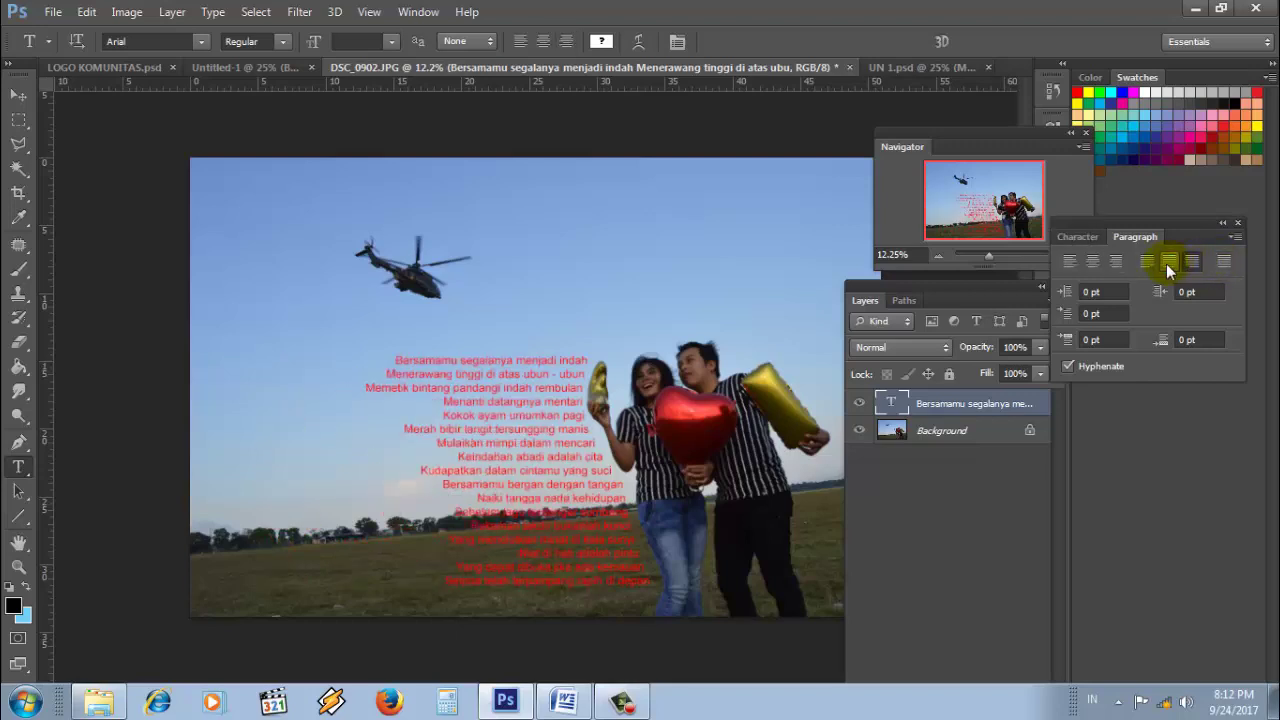
pyautogui.click(1147, 261)
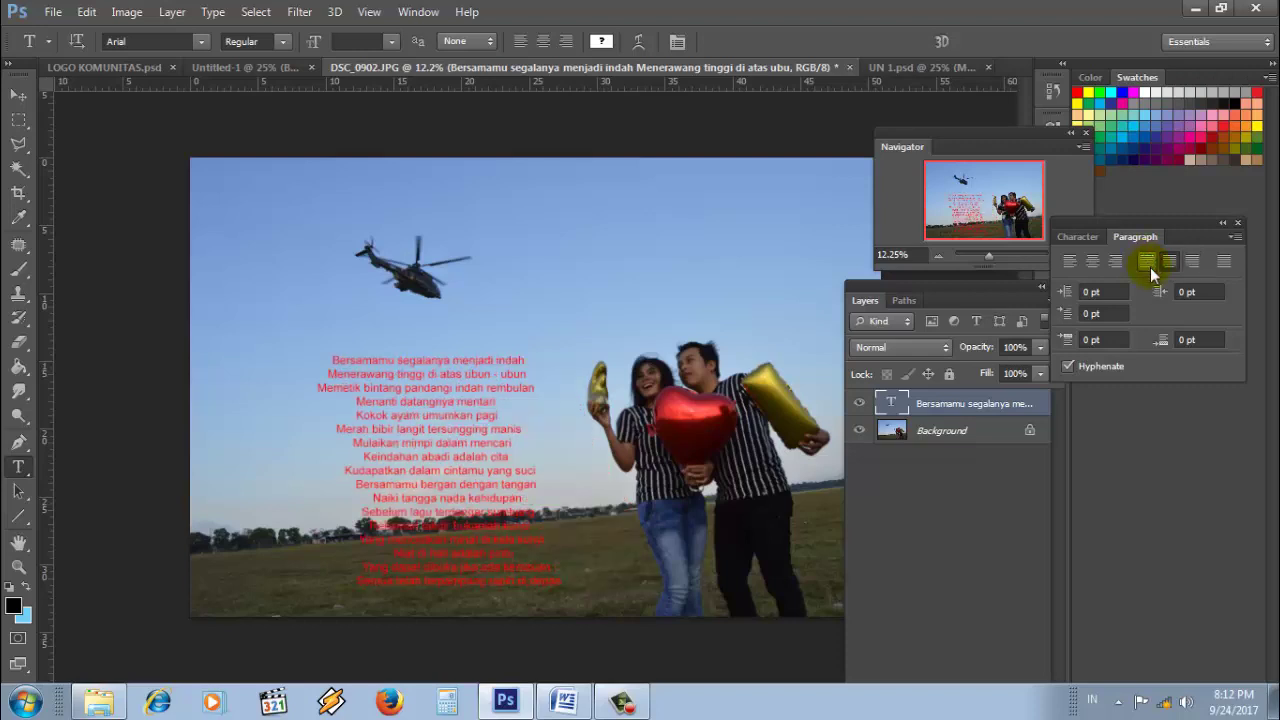
pyautogui.click(1147, 263)
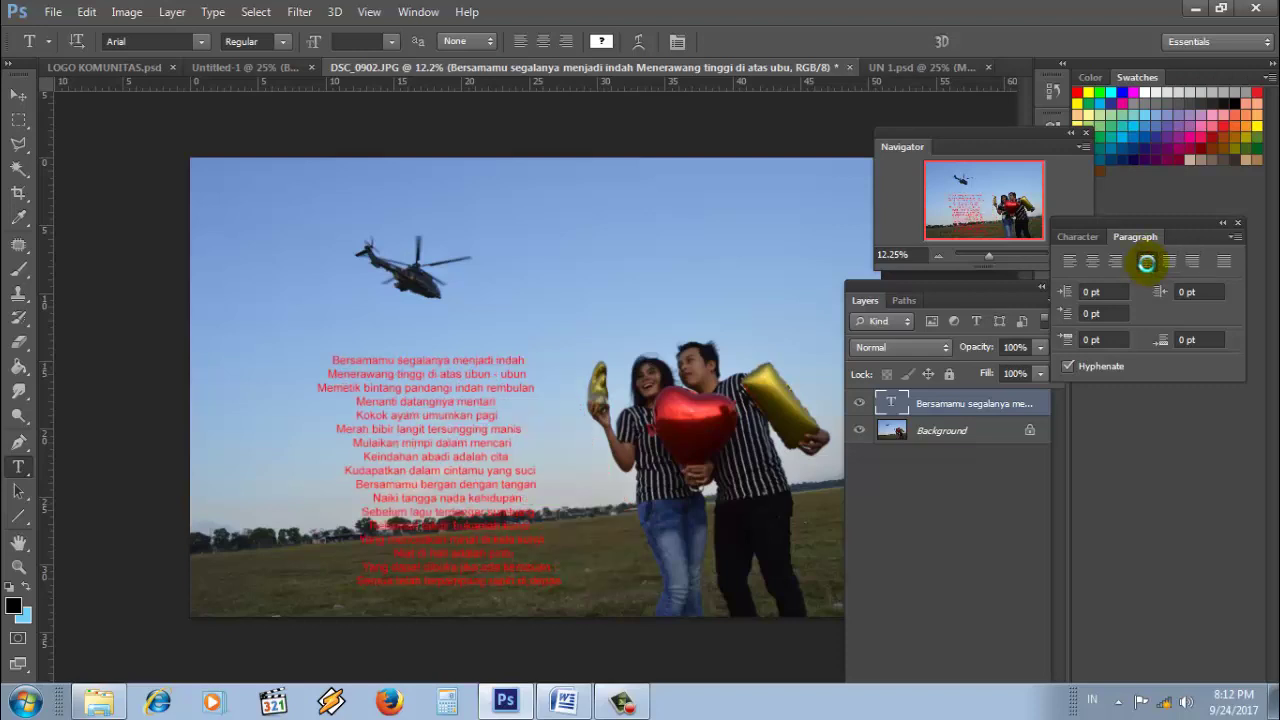
pyautogui.click(1093, 259)
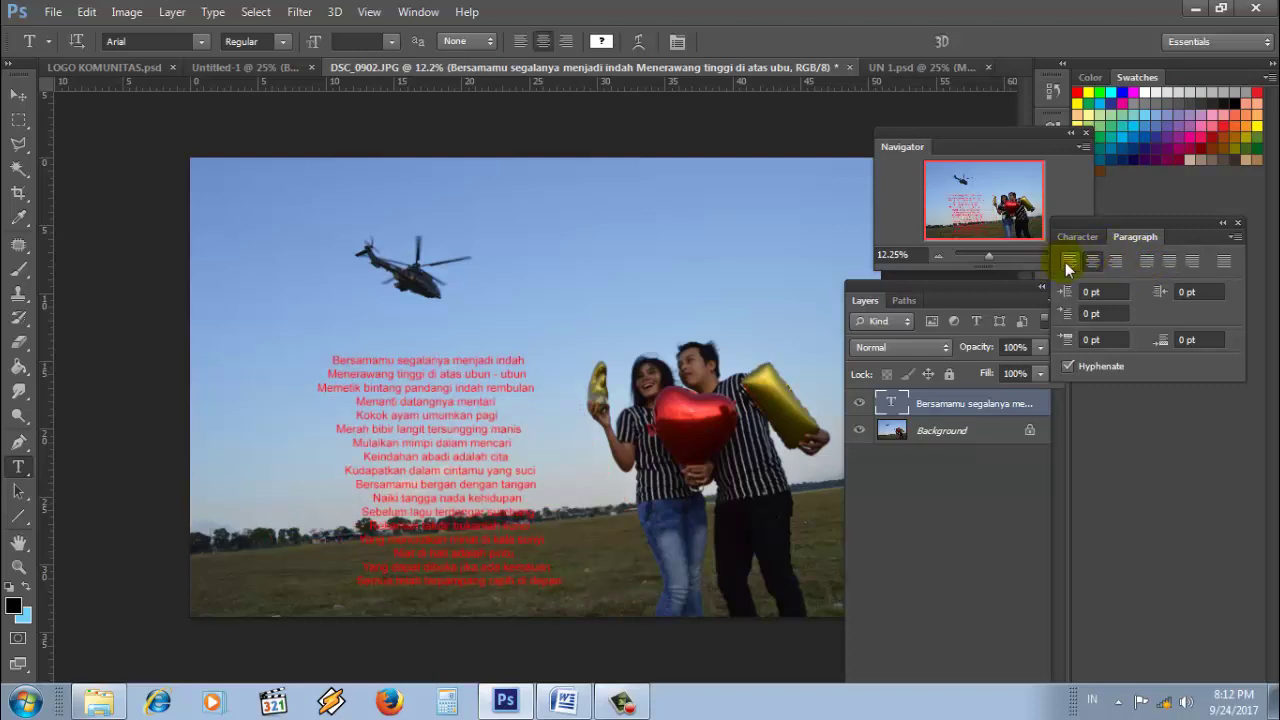
pyautogui.click(1065, 262)
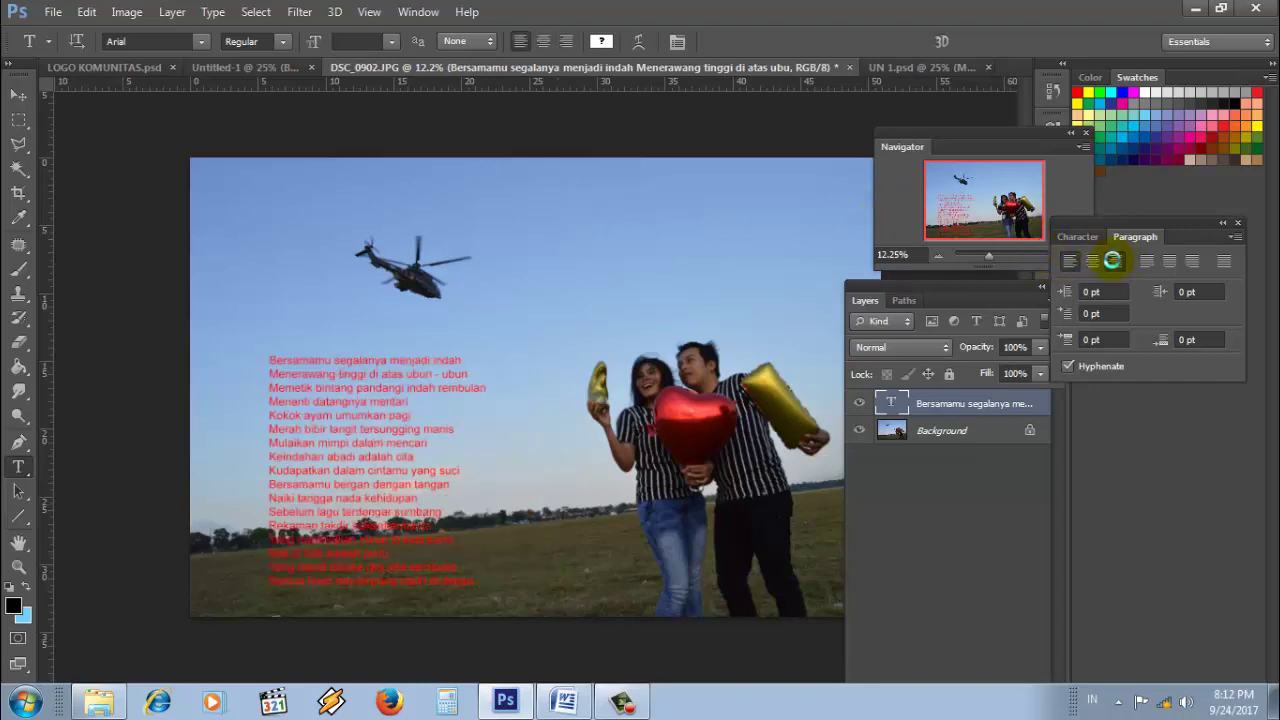
# Step: Open romantic-kiss-sunset-sun-sea-cute-couple-scenery-silhouette.jpg from recent files and zoom in
pyautogui.click(50, 14)
pyautogui.moveTo(88, 140)
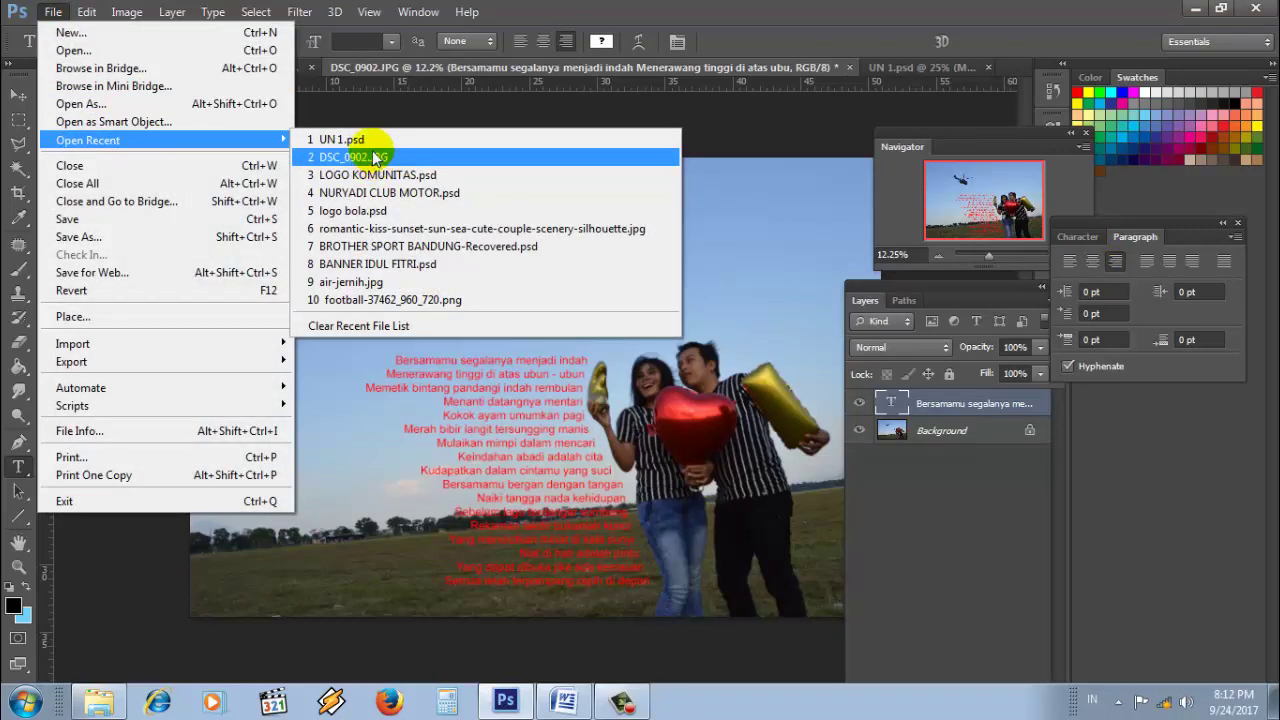
pyautogui.click(406, 230)
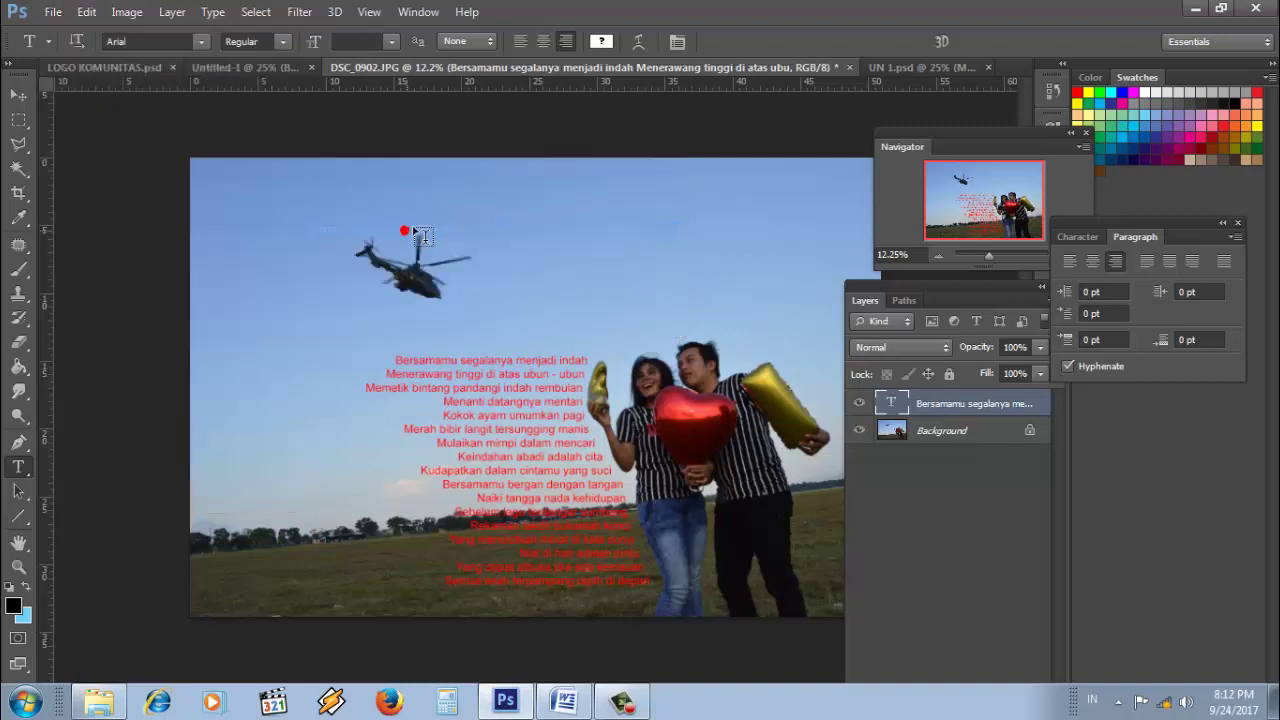
pyautogui.moveTo(992, 255); pyautogui.dragTo(997, 255)
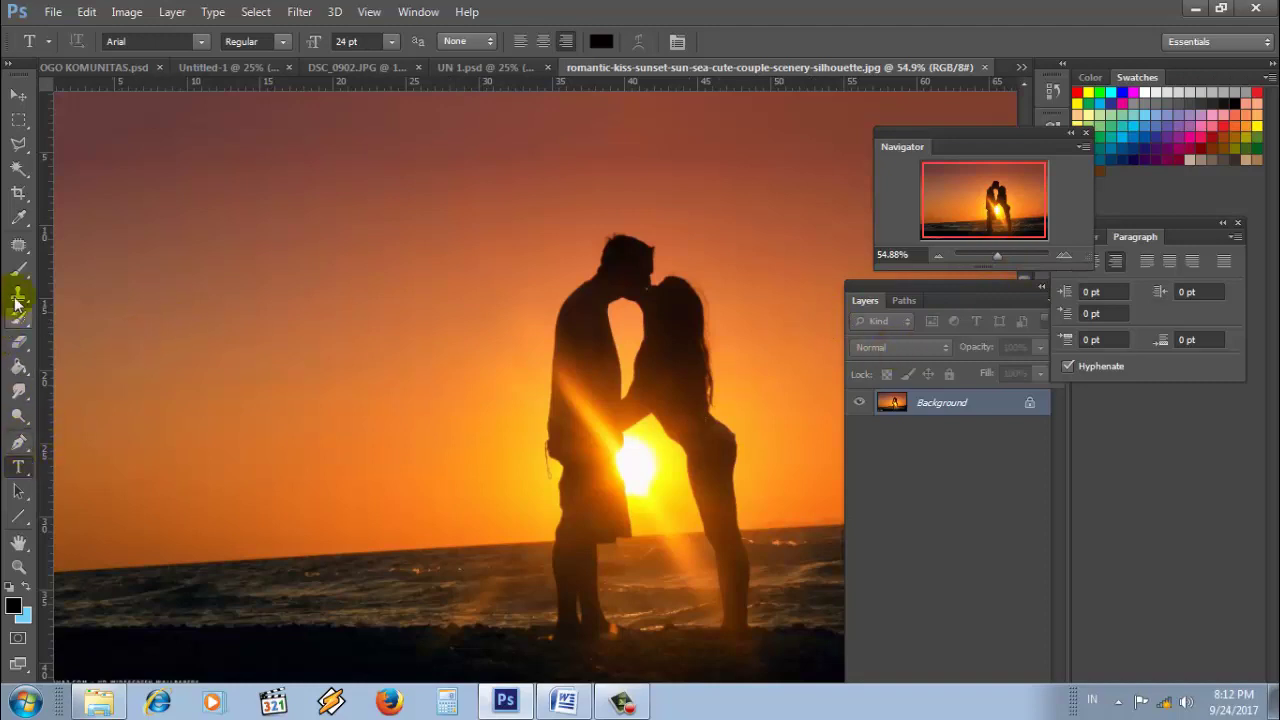
# Step: Trace a pen path down the man's head, back and feet, around the left edge, closing at the head
pyautogui.click(18, 442)
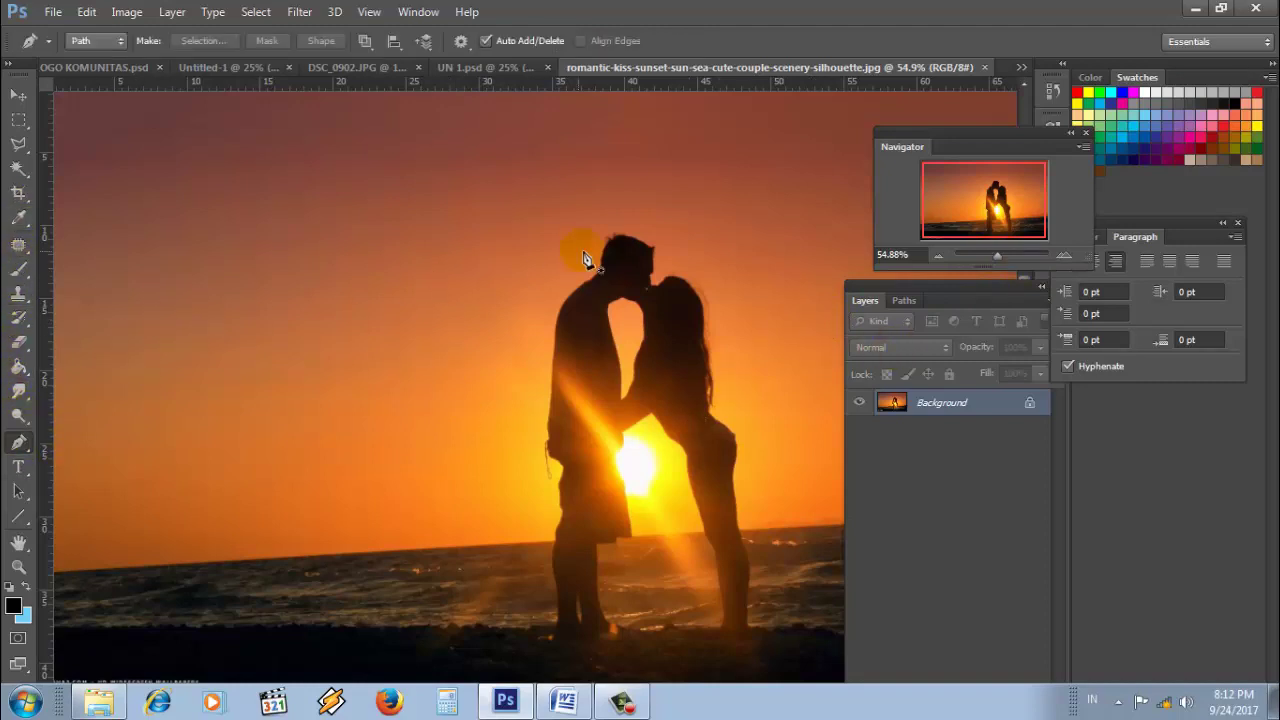
pyautogui.click(620, 227)
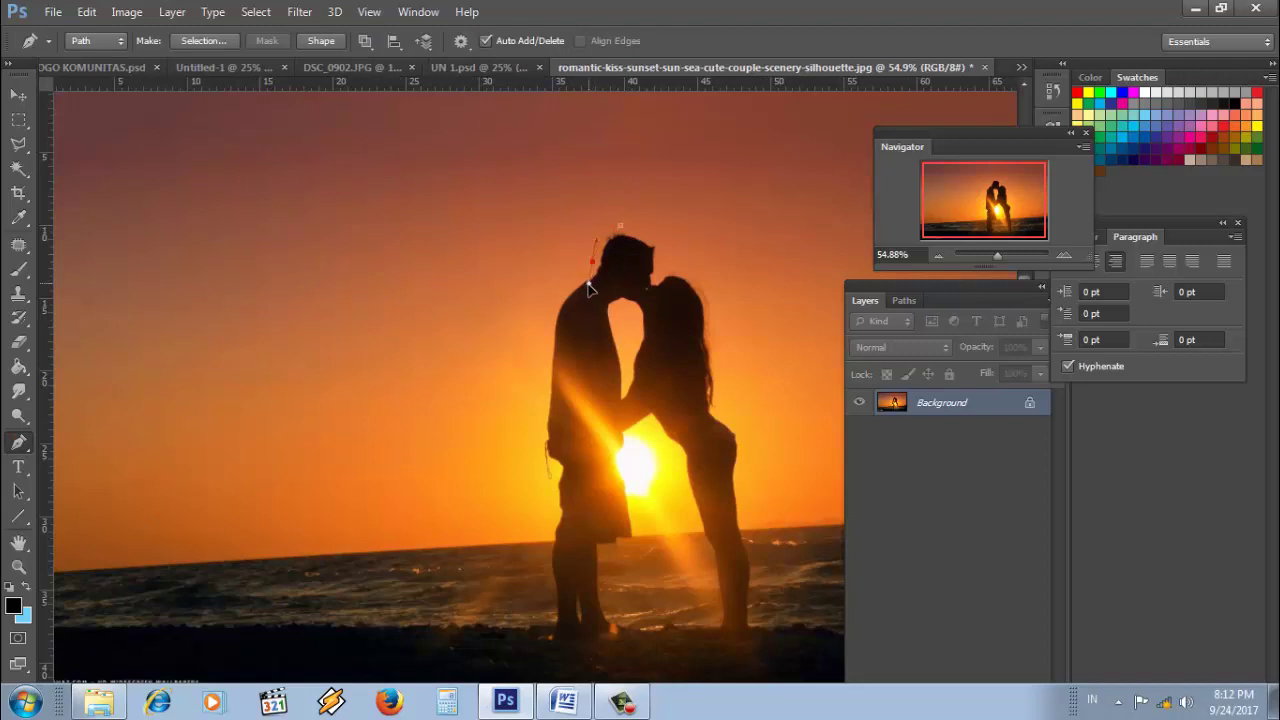
pyautogui.click(589, 287)
pyautogui.click(539, 428)
pyautogui.click(546, 472)
pyautogui.click(547, 634)
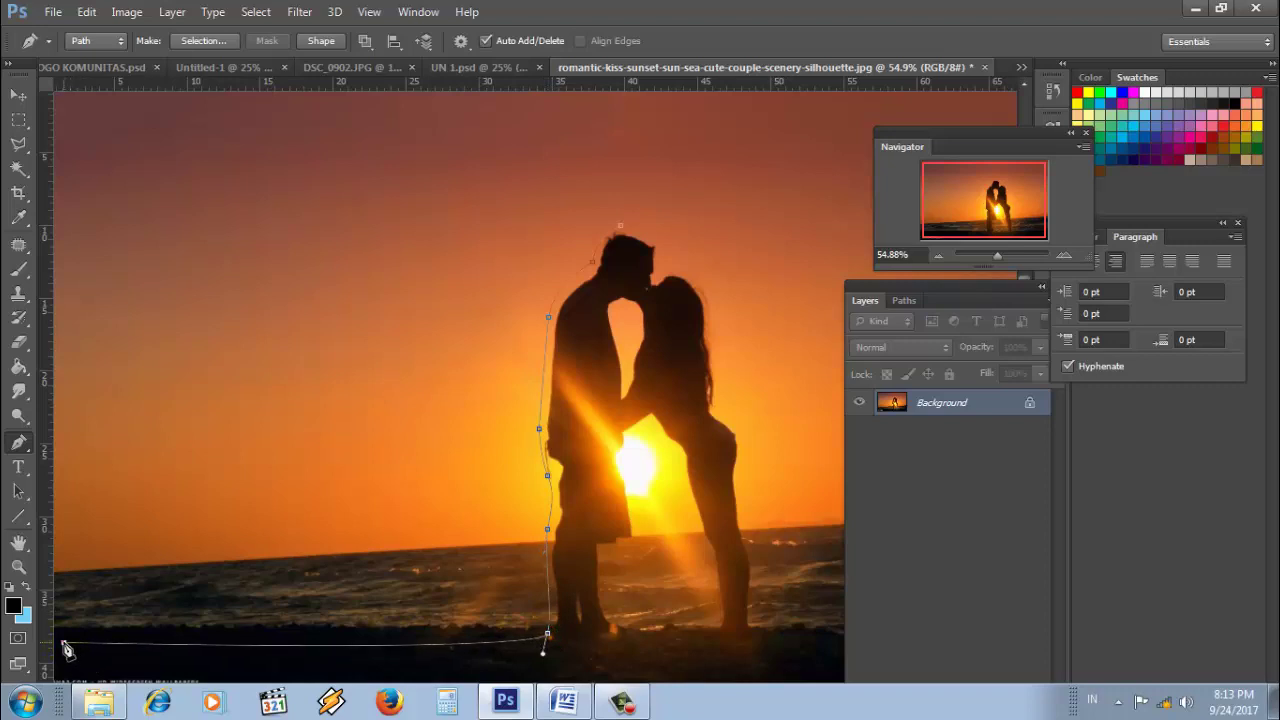
pyautogui.click(63, 643)
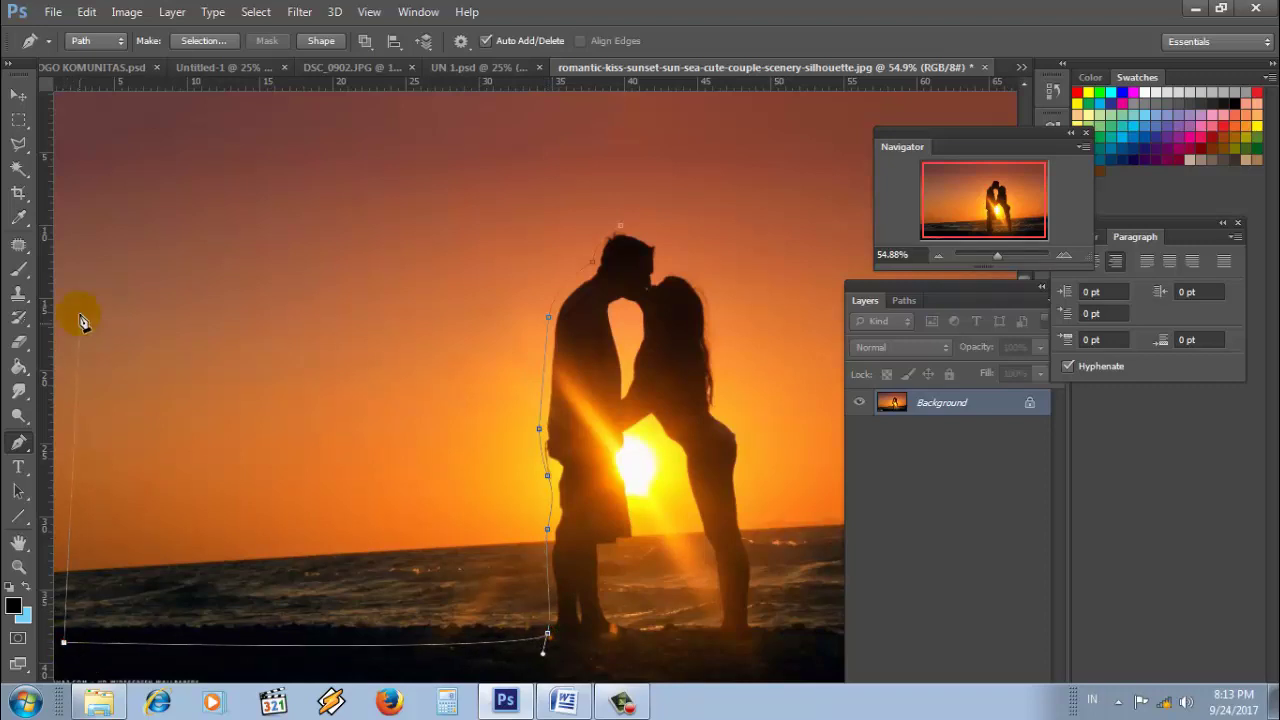
pyautogui.click(67, 231)
pyautogui.click(620, 227)
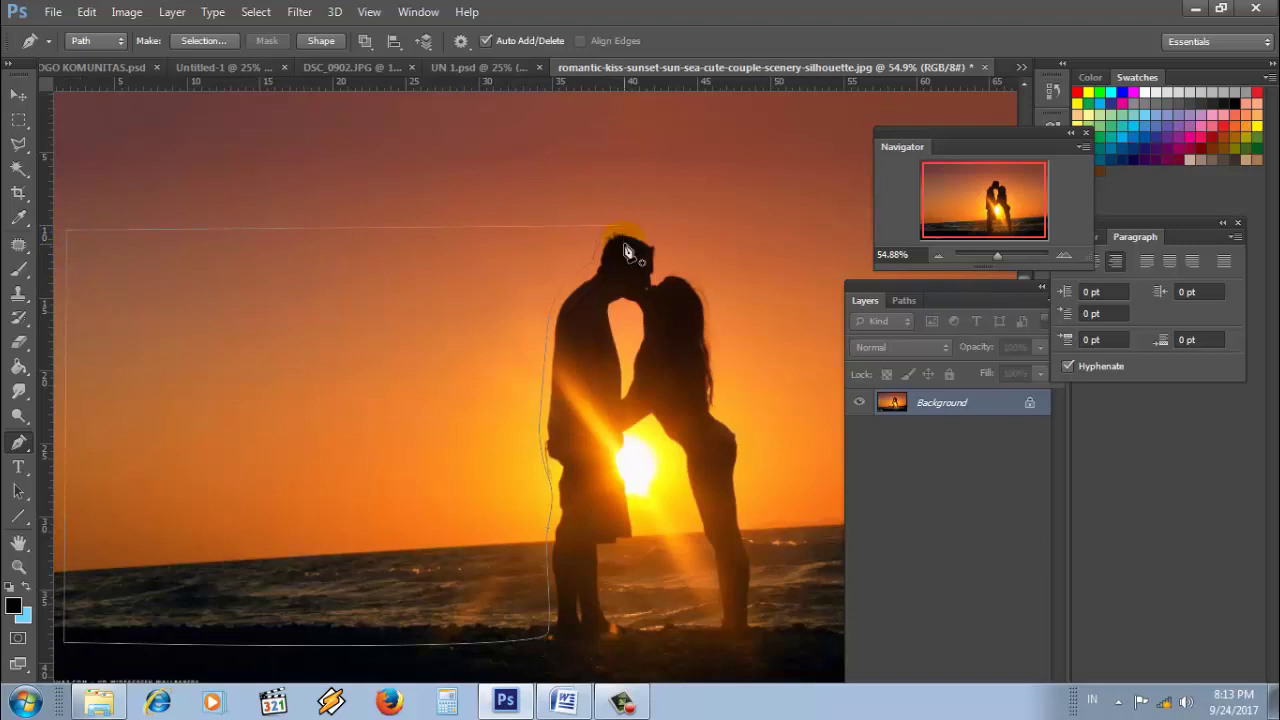
# Step: Paste the poem as area text inside the closed path and enlarge it to 36 pt
pyautogui.click(22, 464)
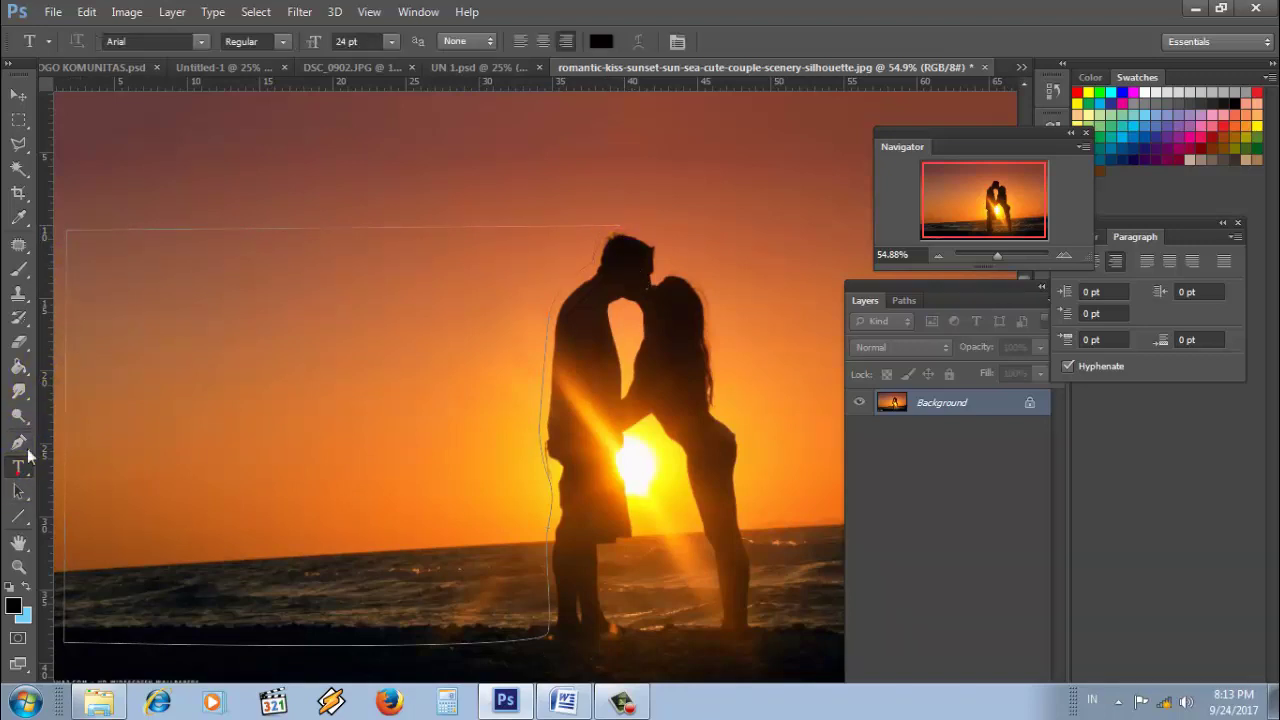
pyautogui.click(255, 270)
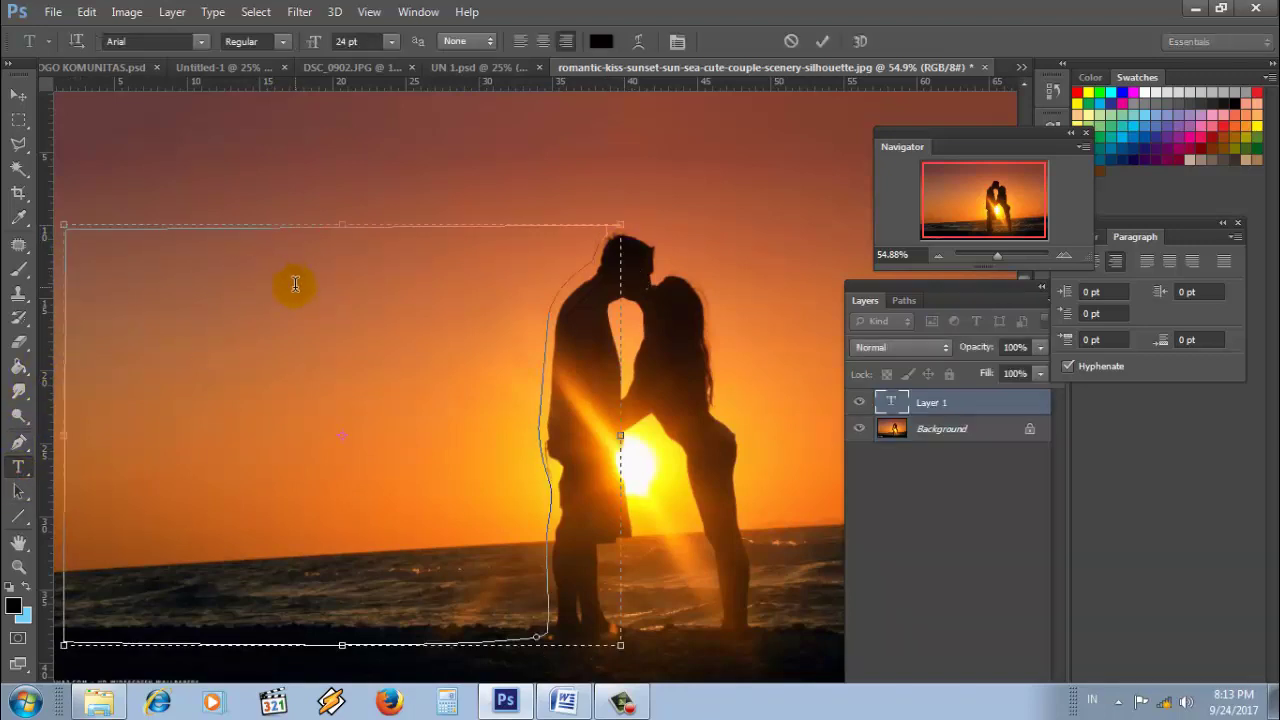
pyautogui.write('Bersamamu segalanya menjadi indah Menerawang tinggi di atas ubun - ubun Memetik bintang pandangi indah rembulan Menanti datangnya mentari Kokok ayam umumkan pagi Merah bibir langit tersungging manis Mulaikan mimpi dalam mencari Keindahan abadi adalah cita Kudapatkan dalam cintamu yang suci Bersamamu bergan dengan tangan Naiki tangga nada kehidupan Sebelum lagu terdengar sumbang Rekaman takdir bukanlah kunci Yang menciutkan minat di kala sunyi Niat di hati adalah pintu Yang dapat dibuka jika ada kemauan Semua telah terpampang rapih di depan')
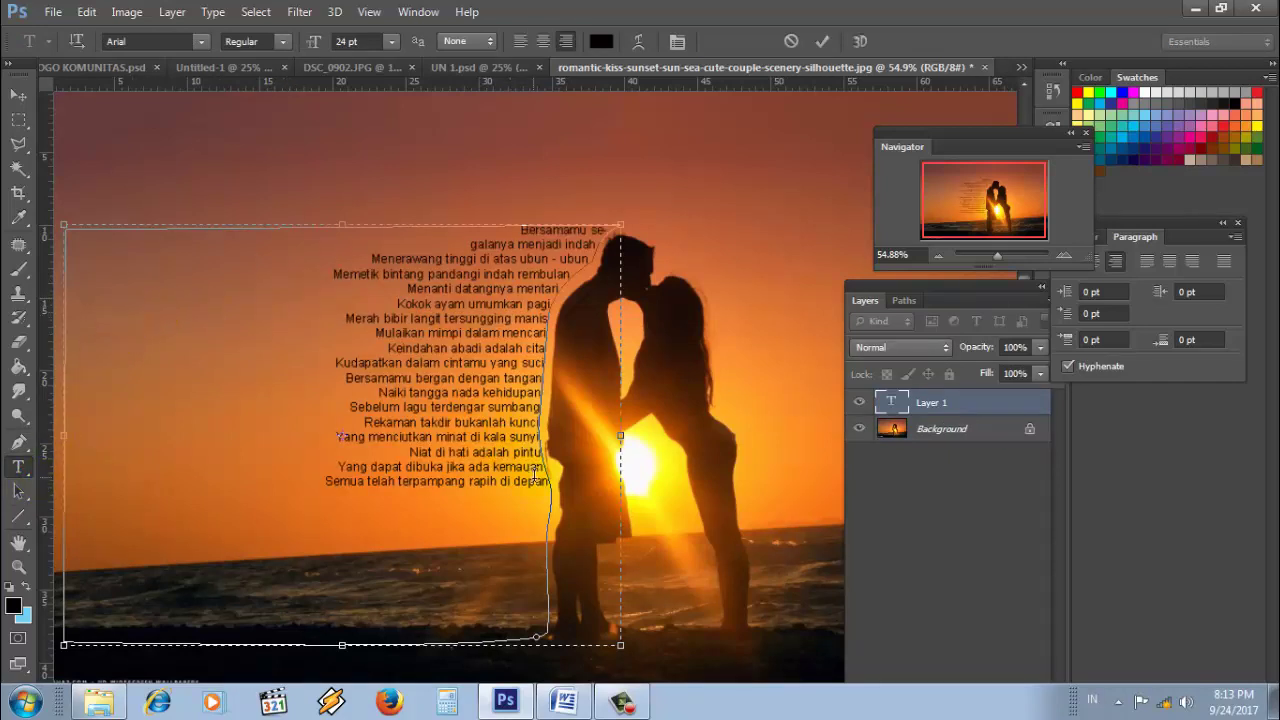
pyautogui.moveTo(547, 482); pyautogui.dragTo(384, 203)
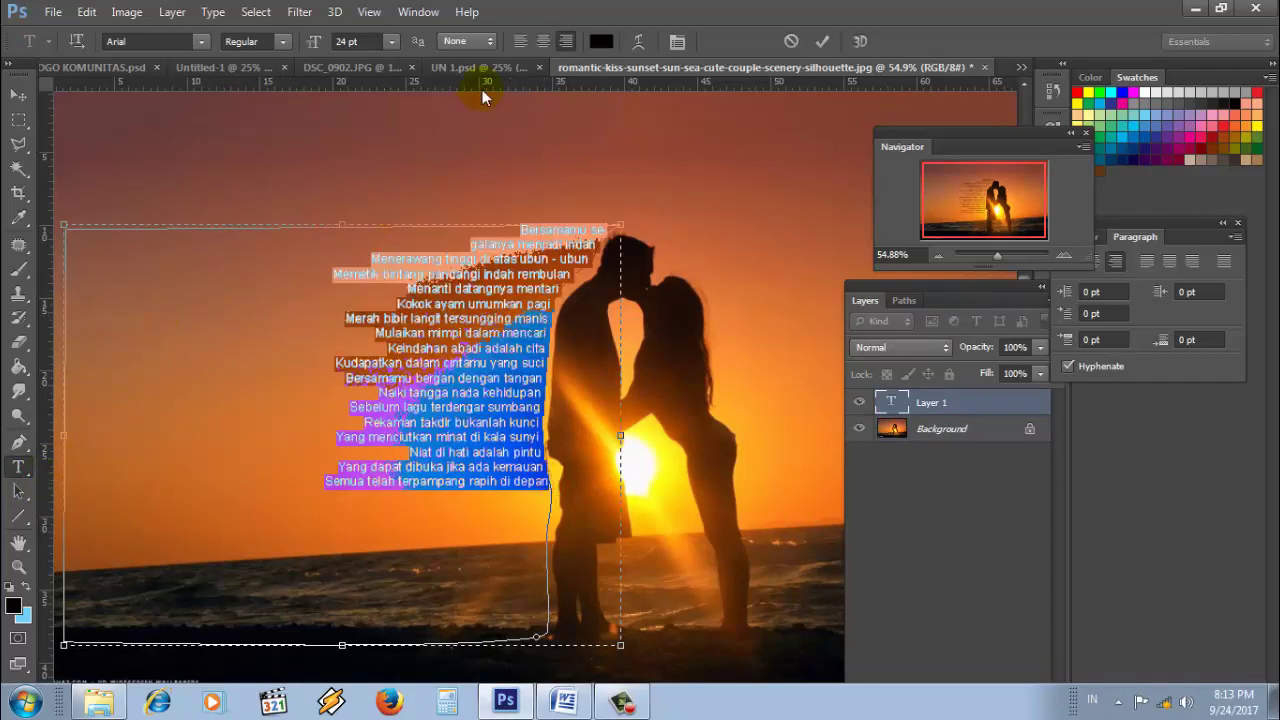
pyautogui.moveTo(316, 47); pyautogui.dragTo(340, 42)
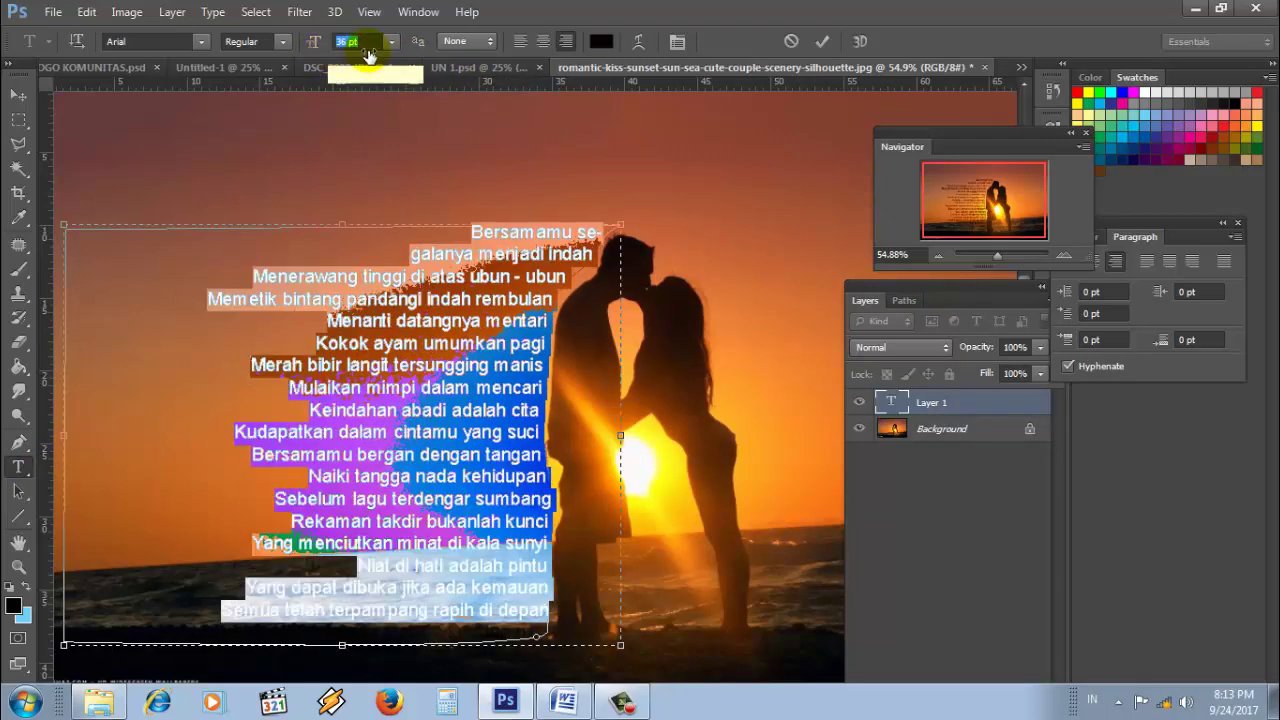
# Step: Colour the poem text near-white (f9f8f8)
pyautogui.click(601, 41)
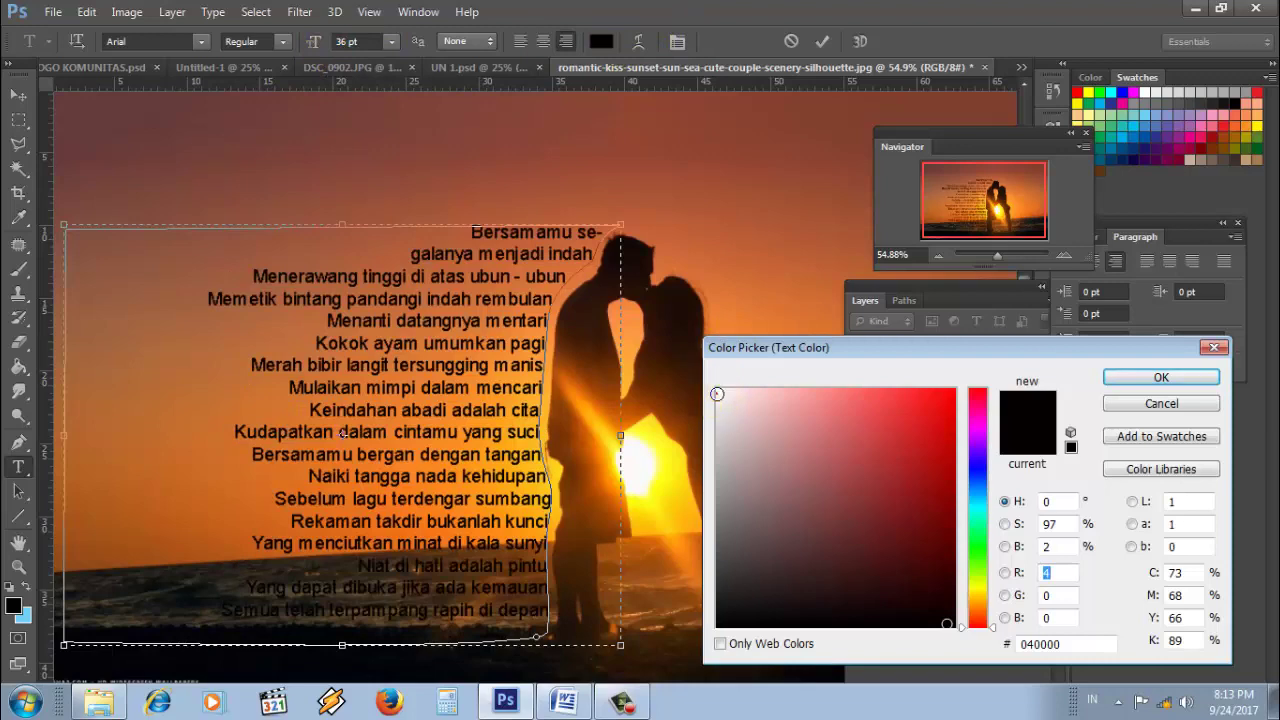
pyautogui.click(718, 394)
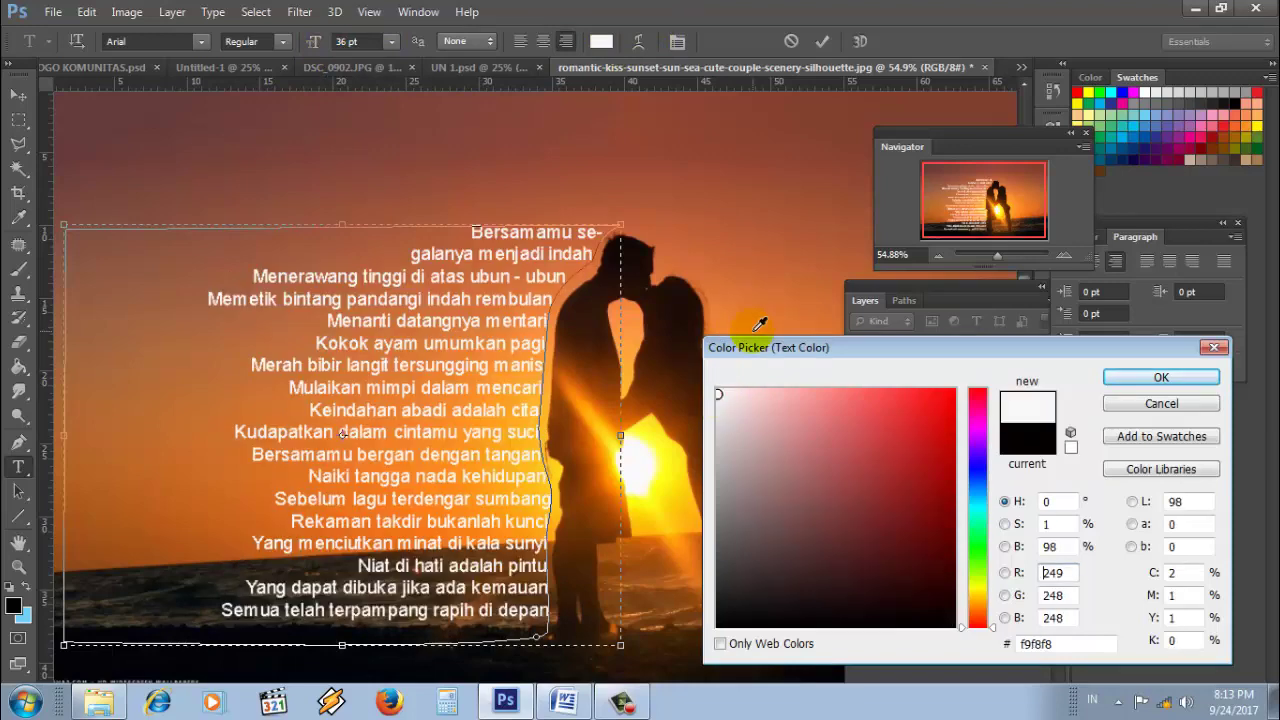
pyautogui.click(1128, 376)
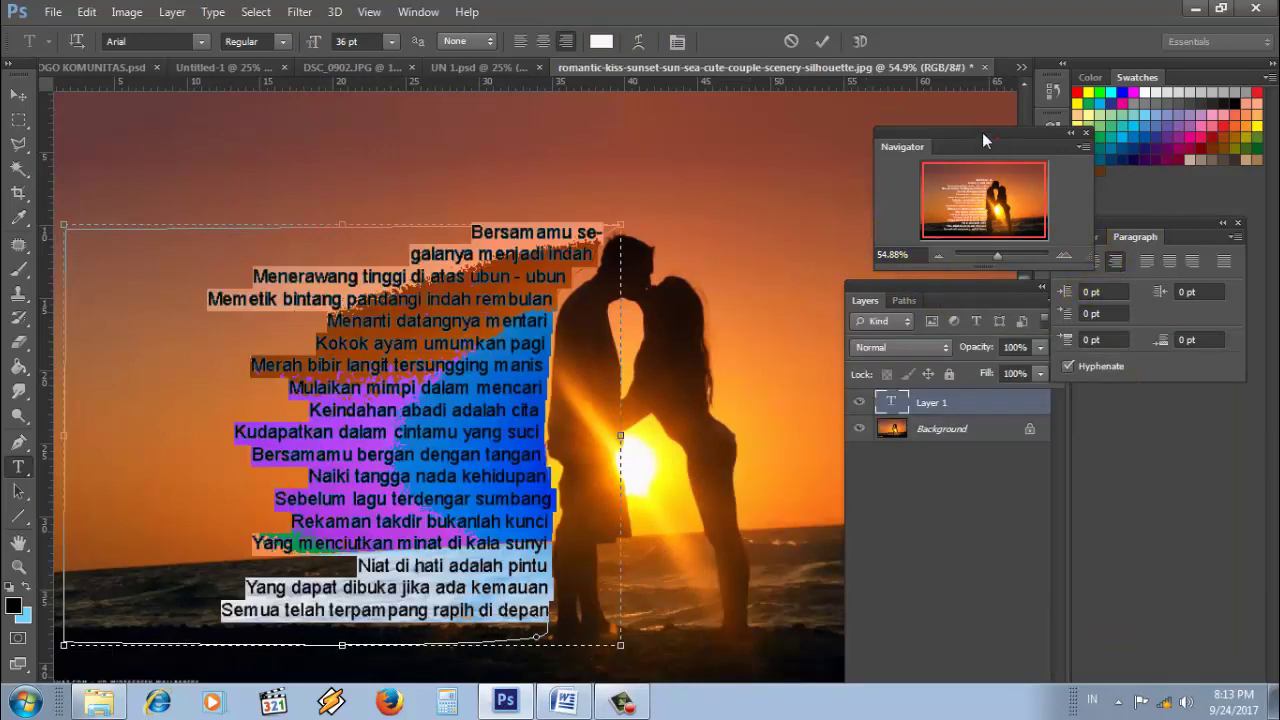
pyautogui.moveTo(983, 130); pyautogui.dragTo(879, 126)
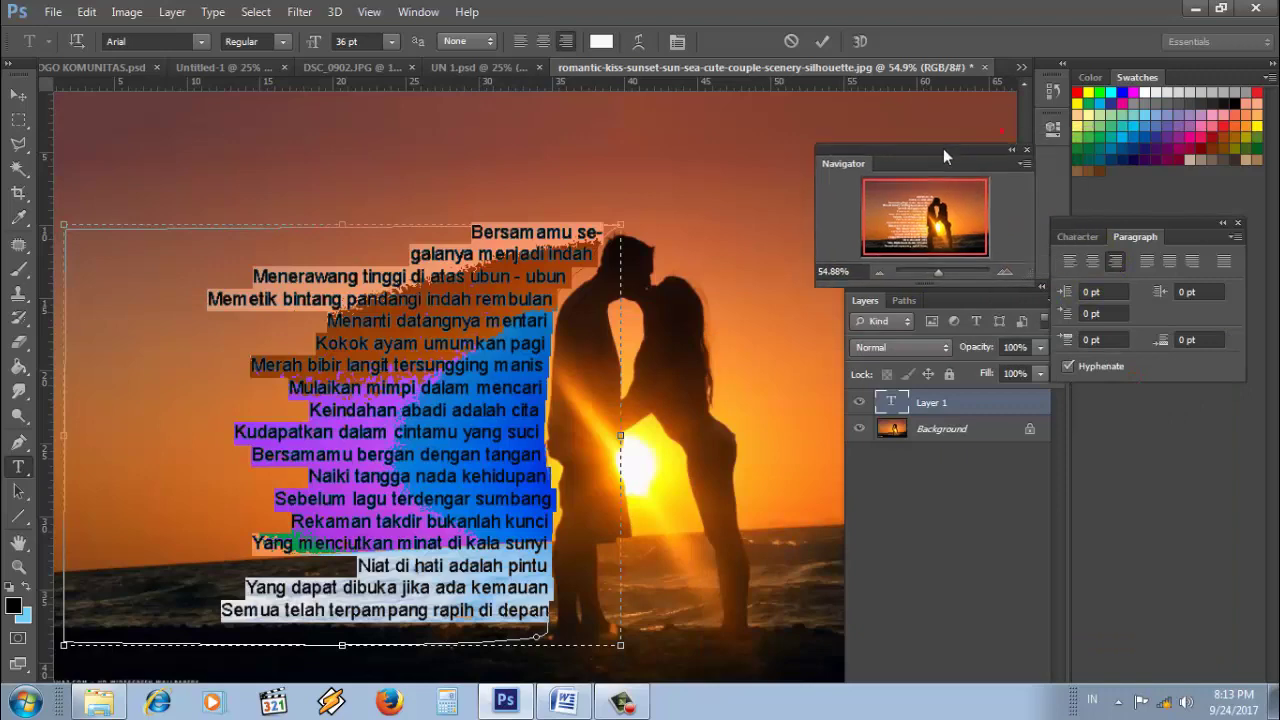
# Step: Change the poem's font to Bickham Script Pro, after briefly trying Bell Gothic Std, and commit
pyautogui.click(1070, 238)
pyautogui.click(1152, 258)
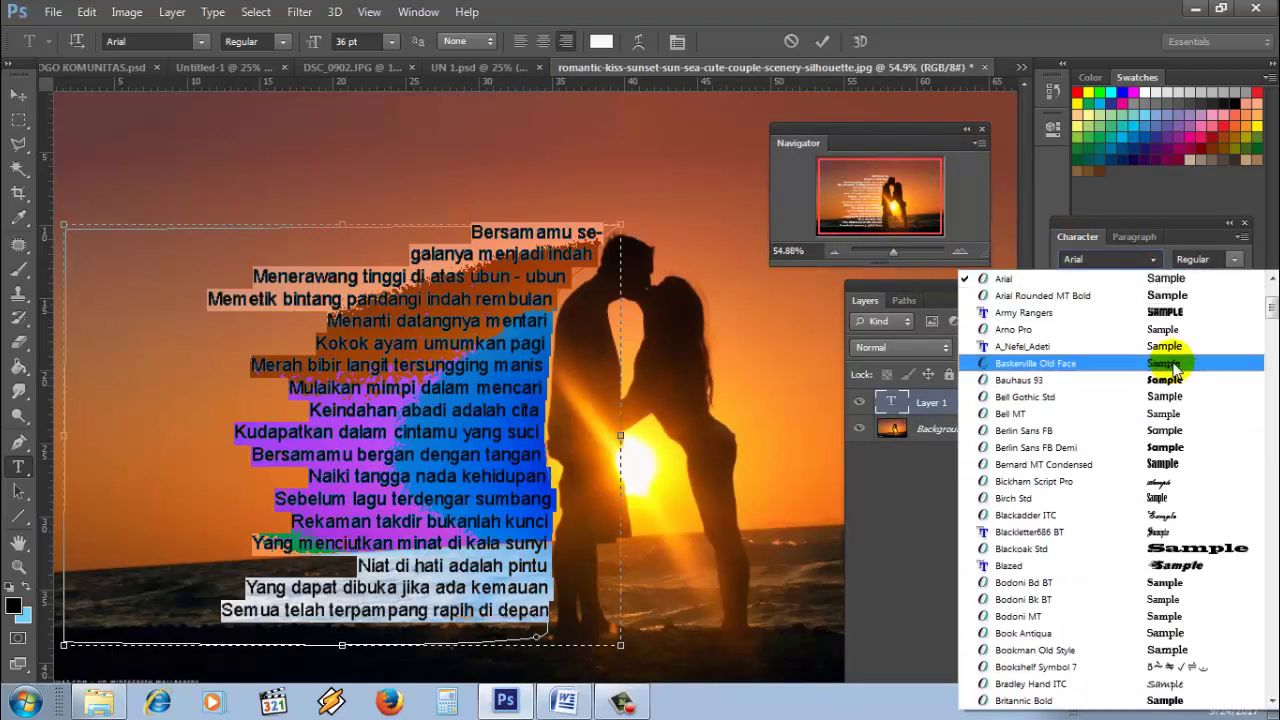
pyautogui.click(1178, 396)
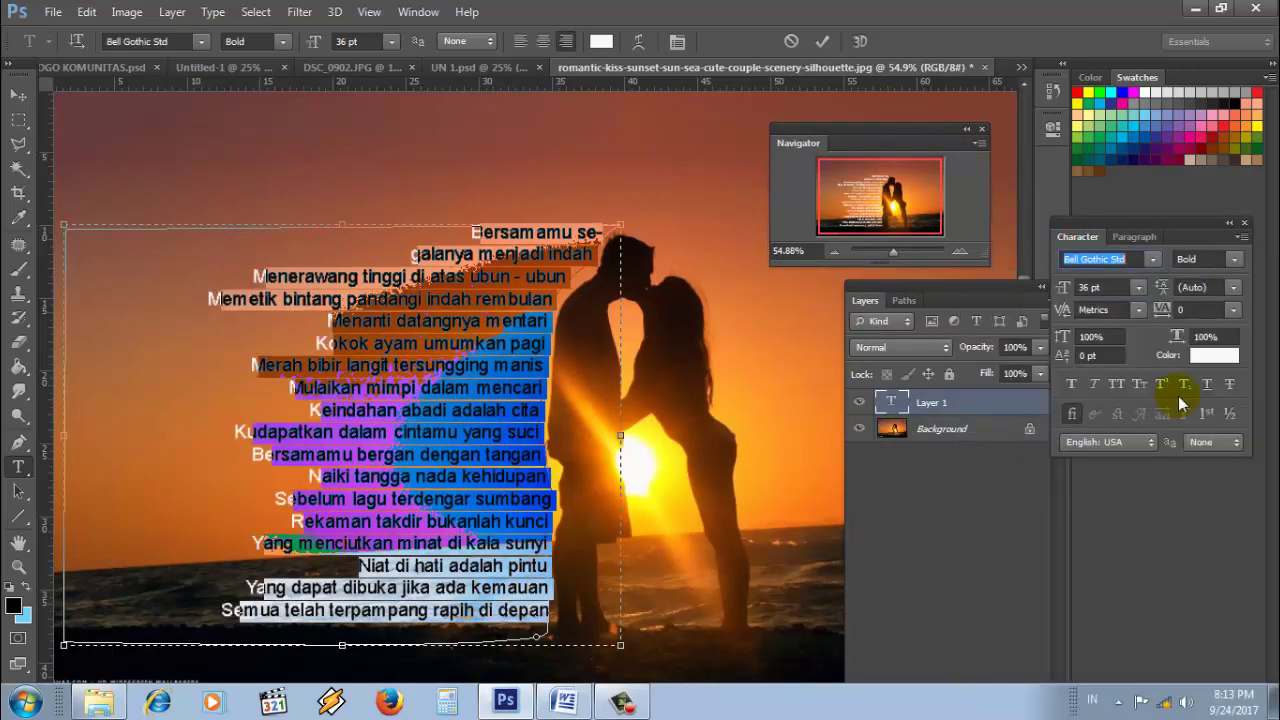
pyautogui.click(1152, 258)
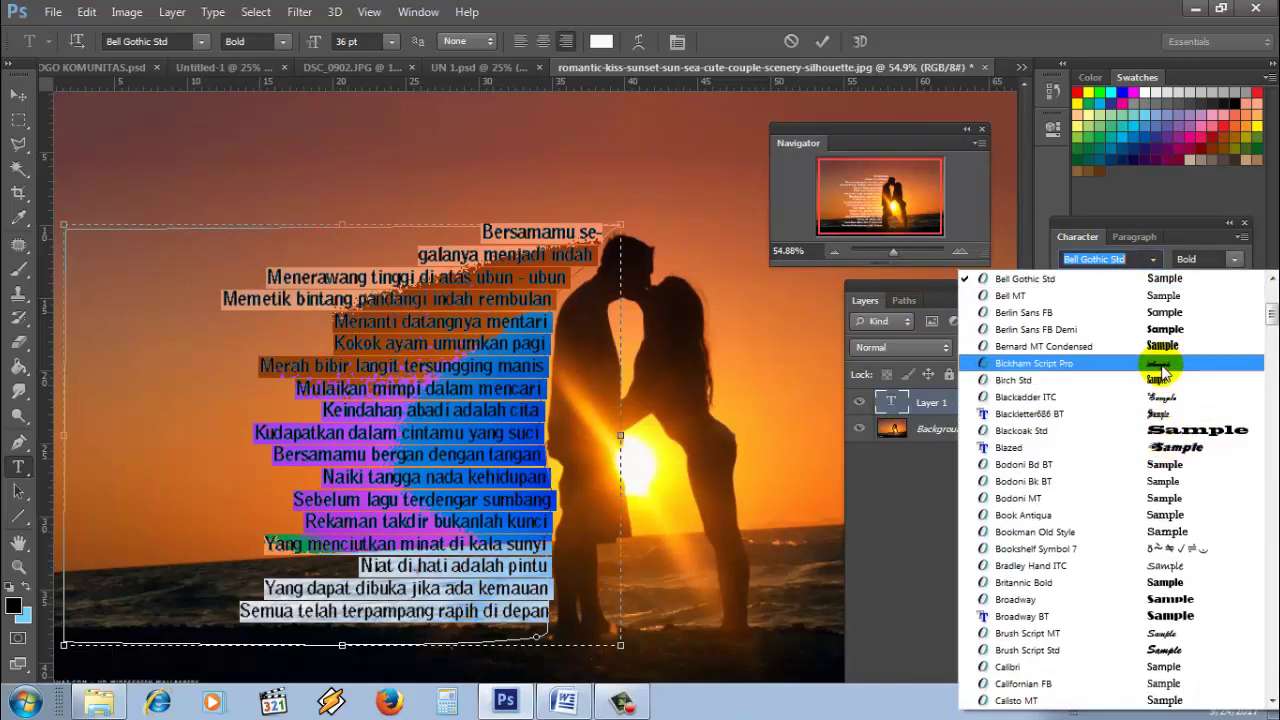
pyautogui.click(1150, 363)
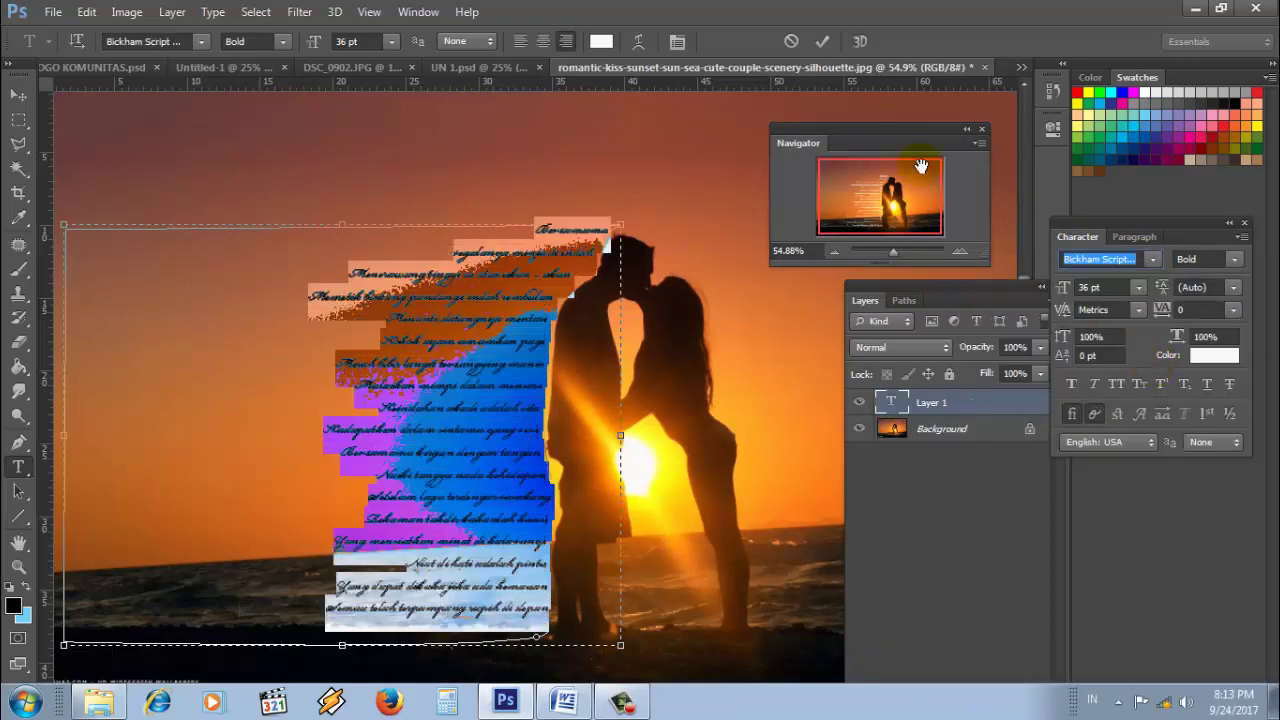
pyautogui.click(822, 43)
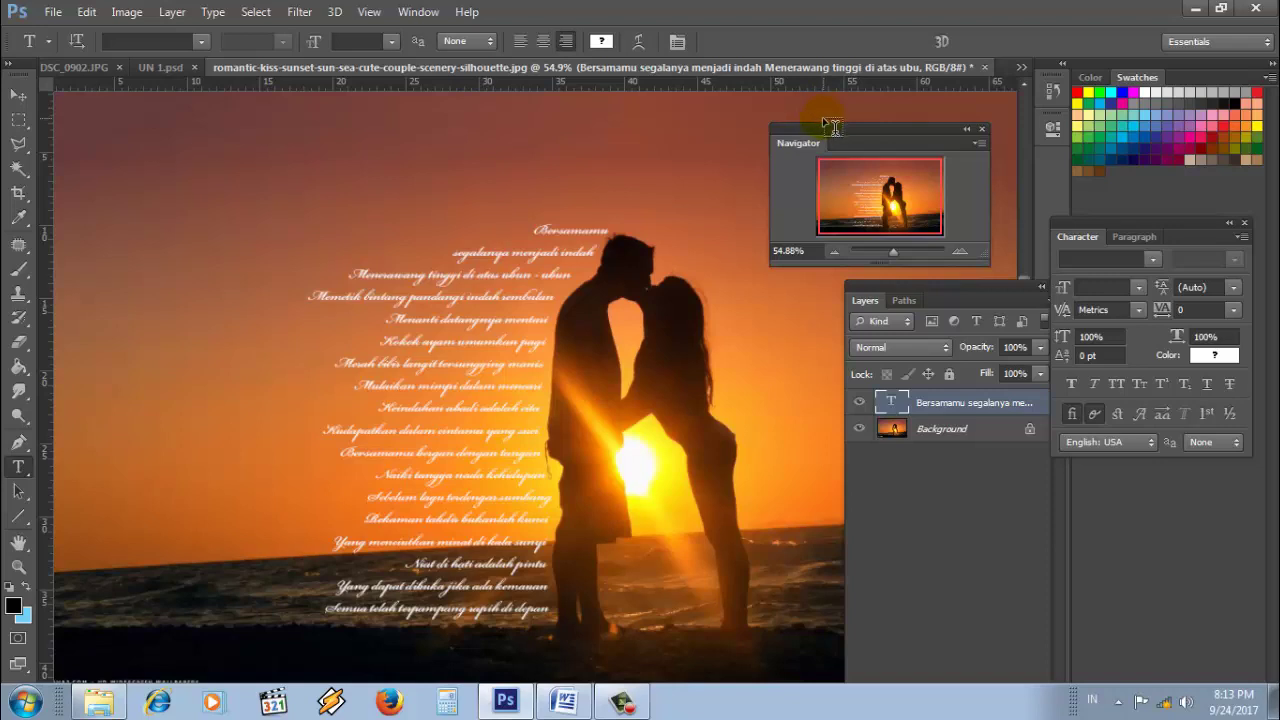
pyautogui.click(1096, 338)
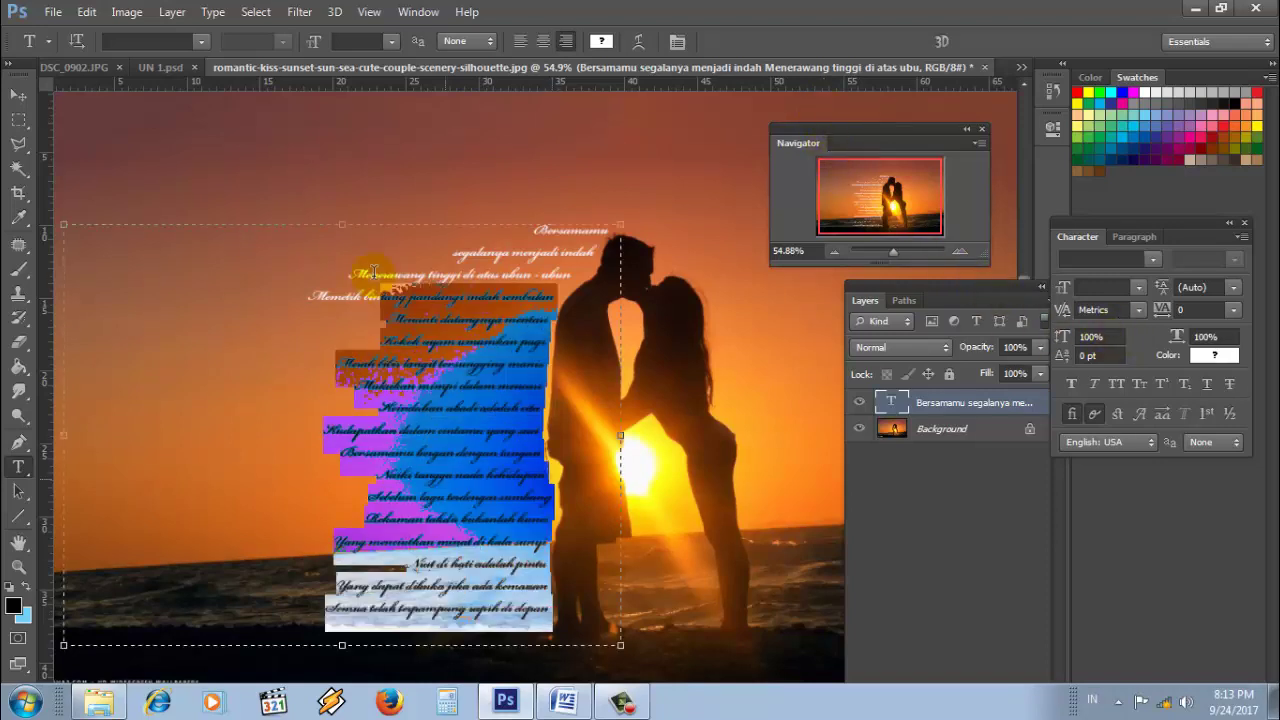
# Step: Select all the poem text and set its font size to 62 pt
pyautogui.moveTo(551, 614); pyautogui.dragTo(350, 208)
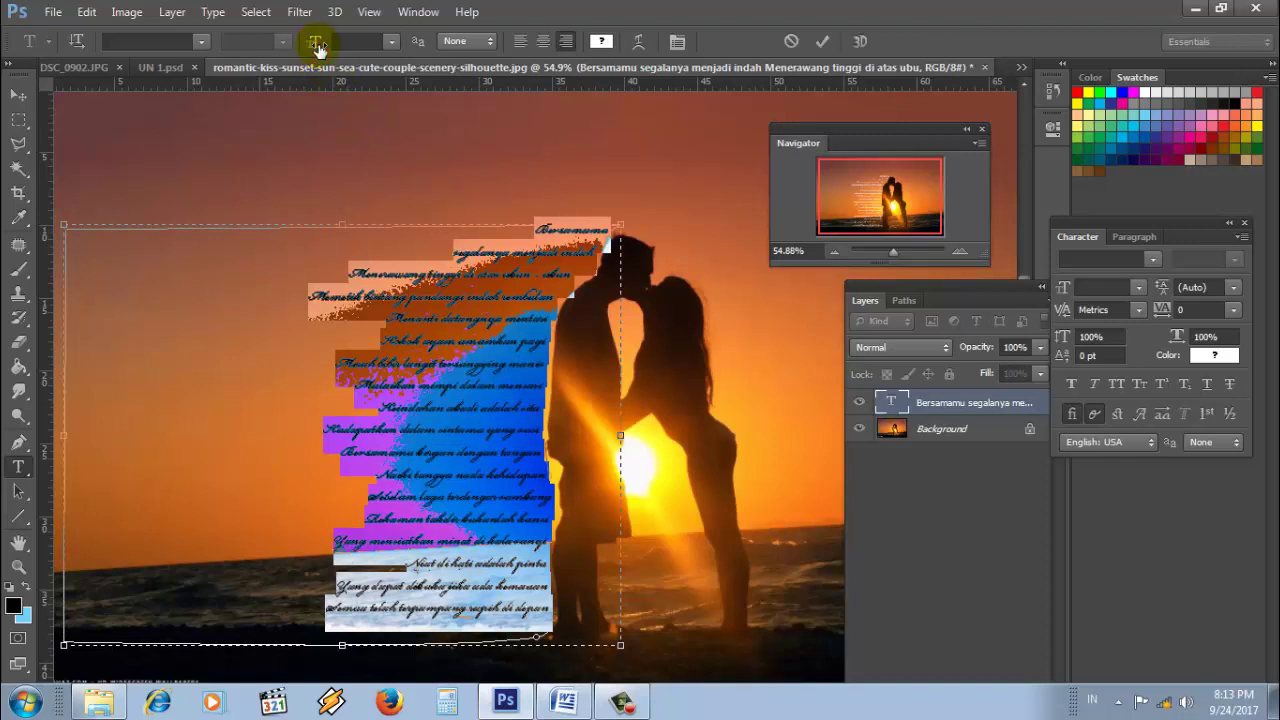
pyautogui.click(391, 42)
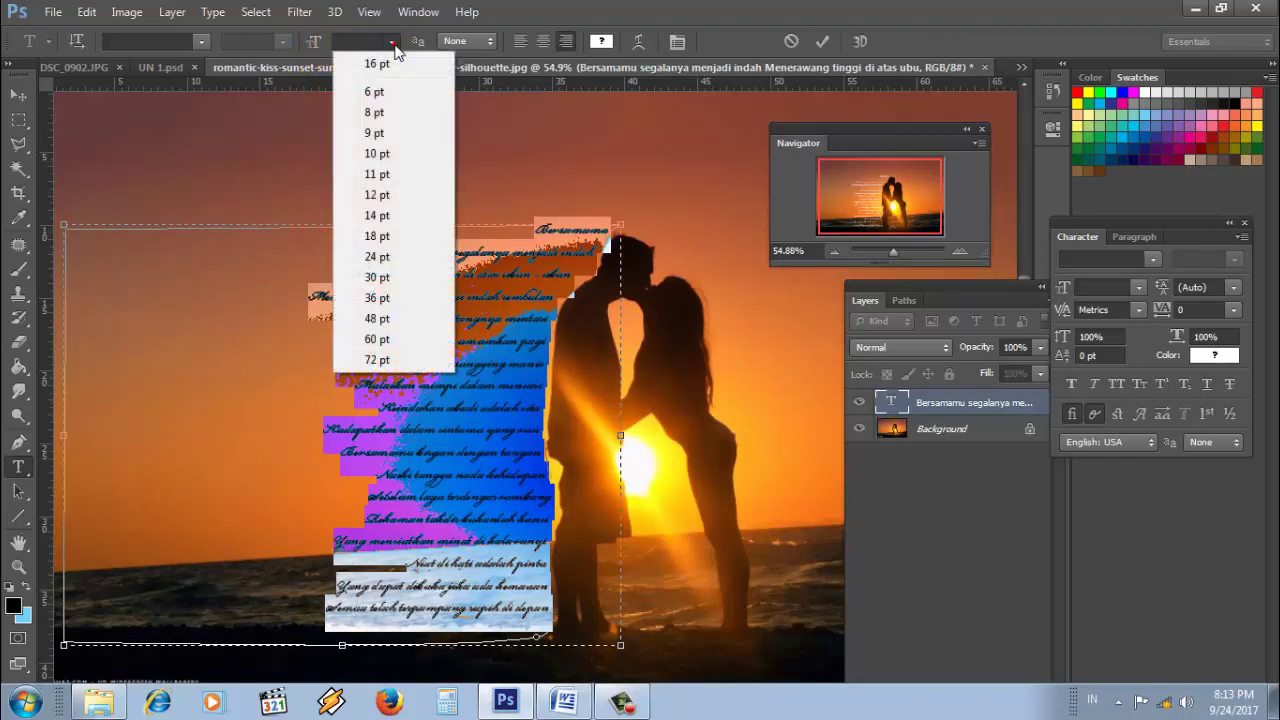
pyautogui.click(376, 282)
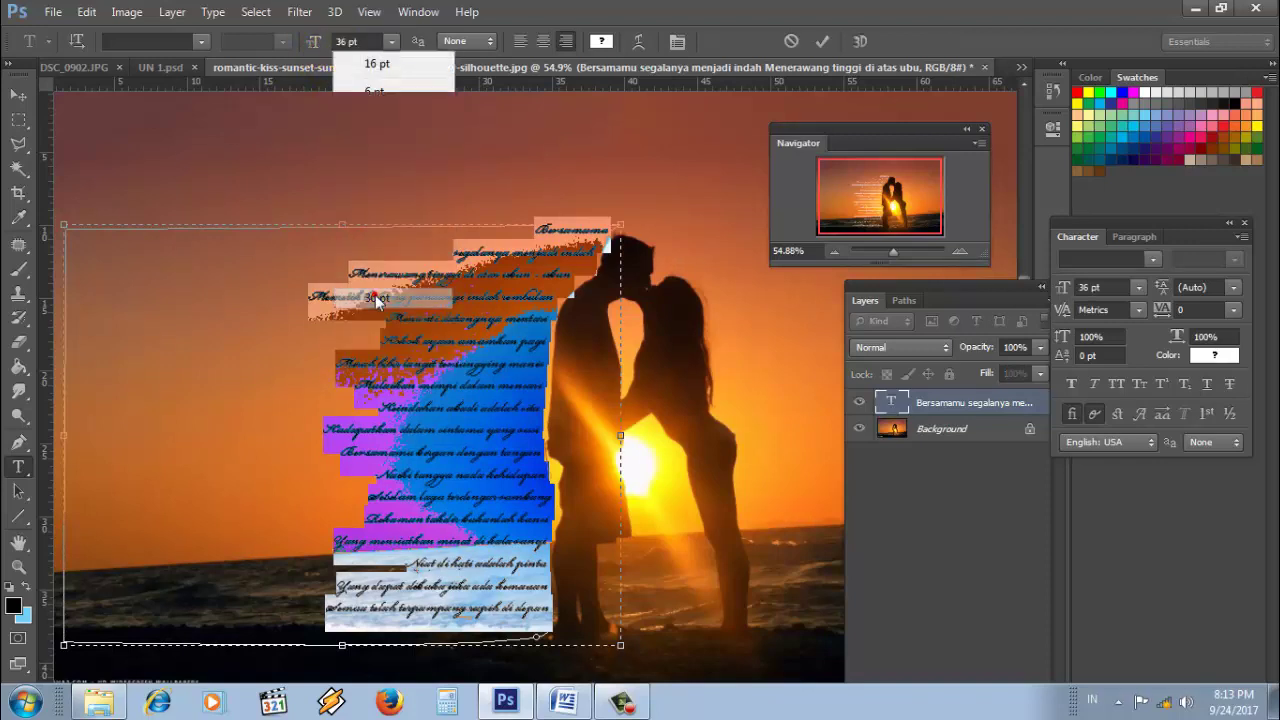
pyautogui.click(818, 42)
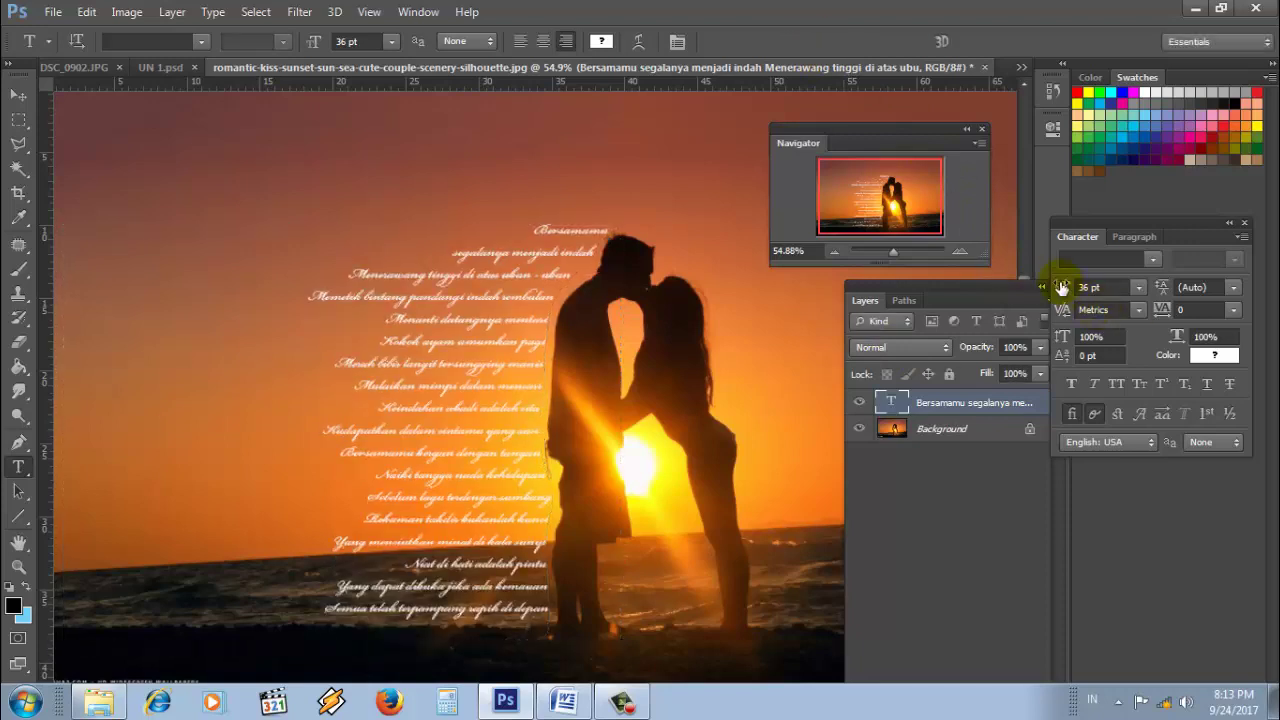
pyautogui.click(1080, 288)
pyautogui.write('62')
pyautogui.press('Return')
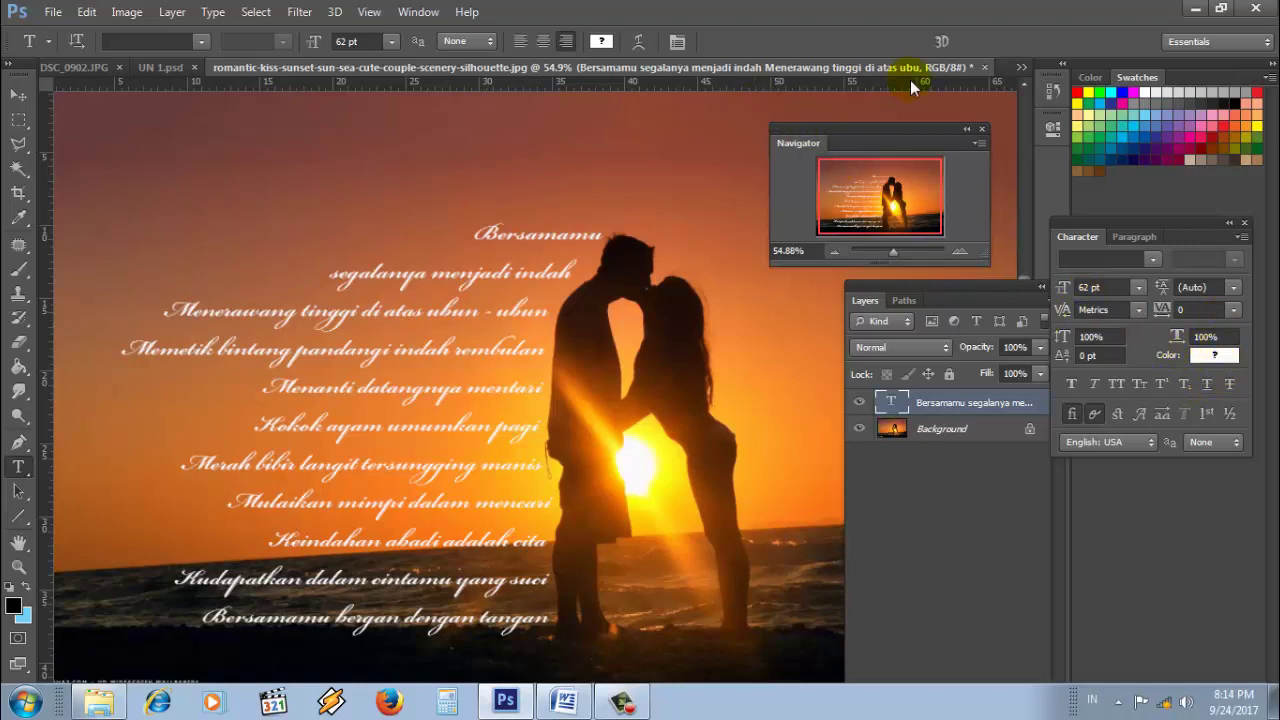
# Step: Zoom out, then in on the white script poem beside the couple, settling near 90%
pyautogui.click(887, 251)
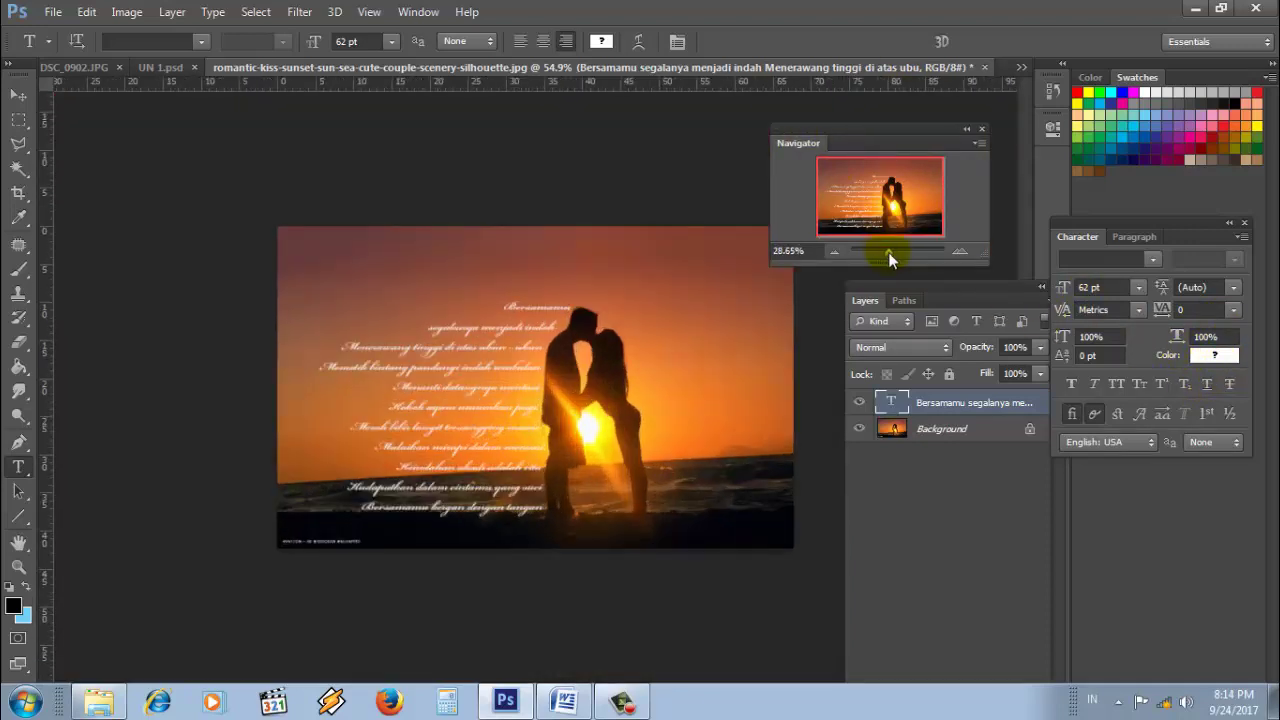
pyautogui.moveTo(888, 252); pyautogui.dragTo(904, 265)
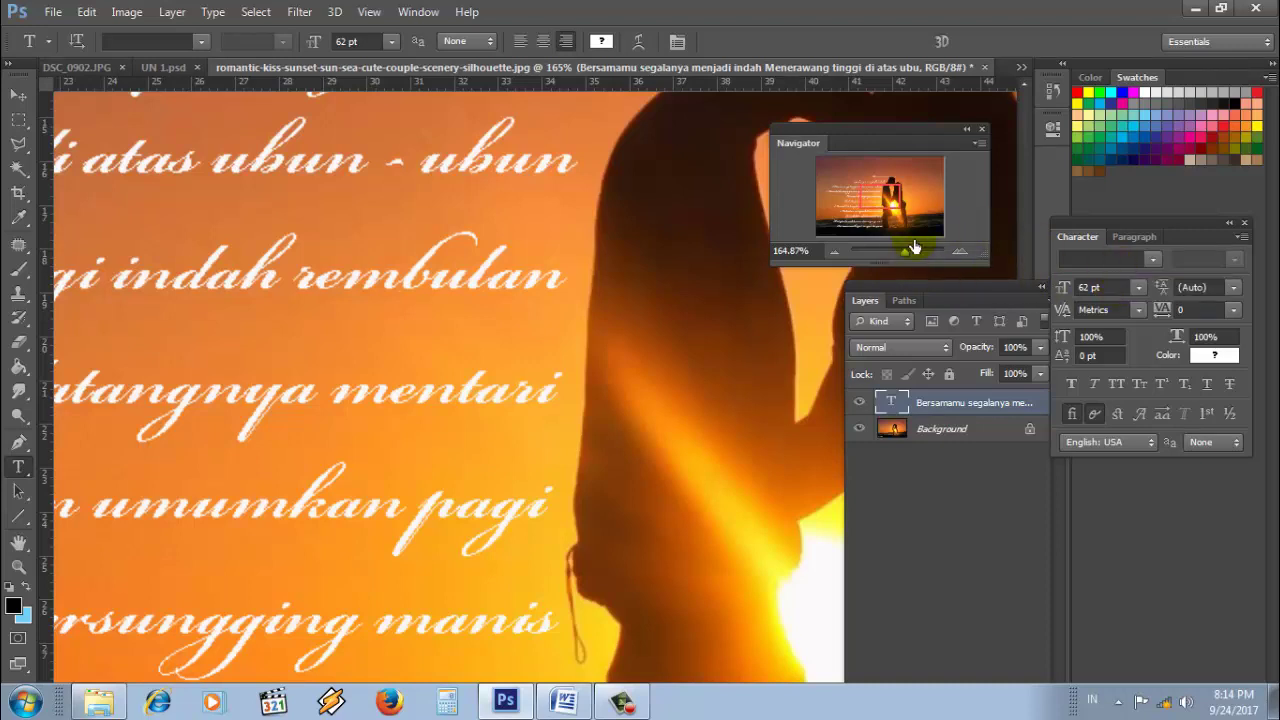
pyautogui.moveTo(903, 254); pyautogui.dragTo(897, 254)
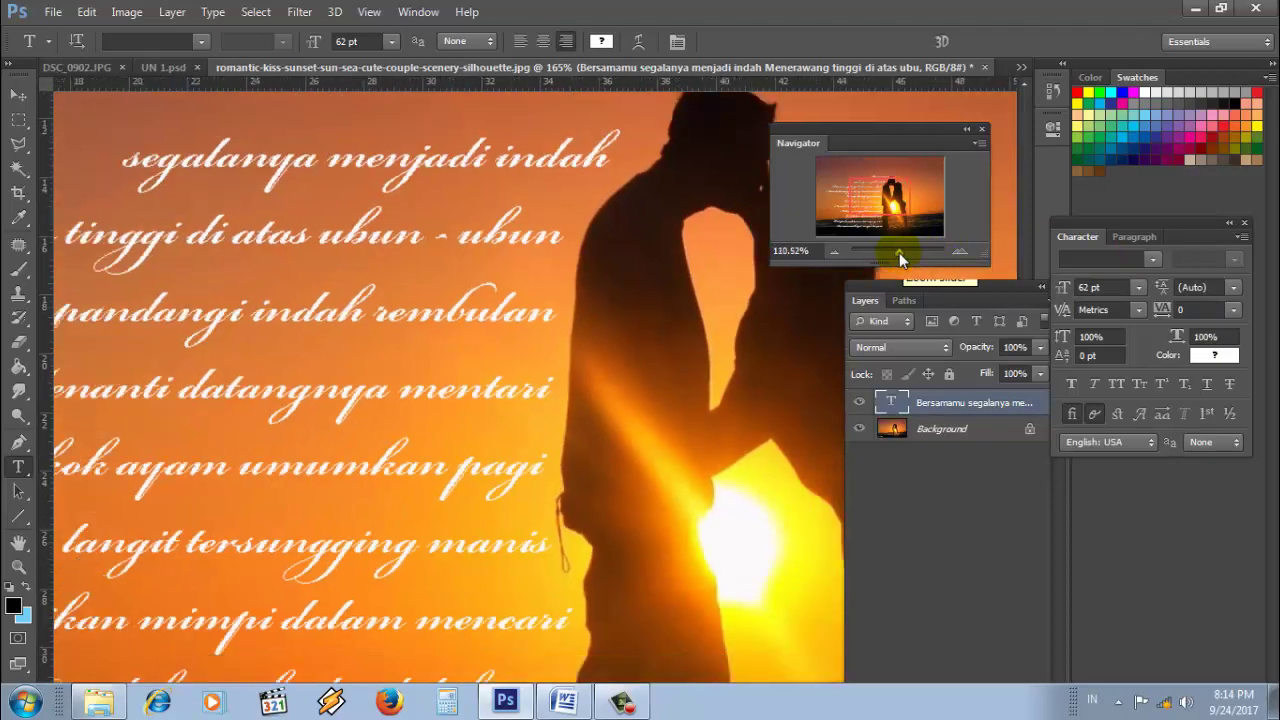